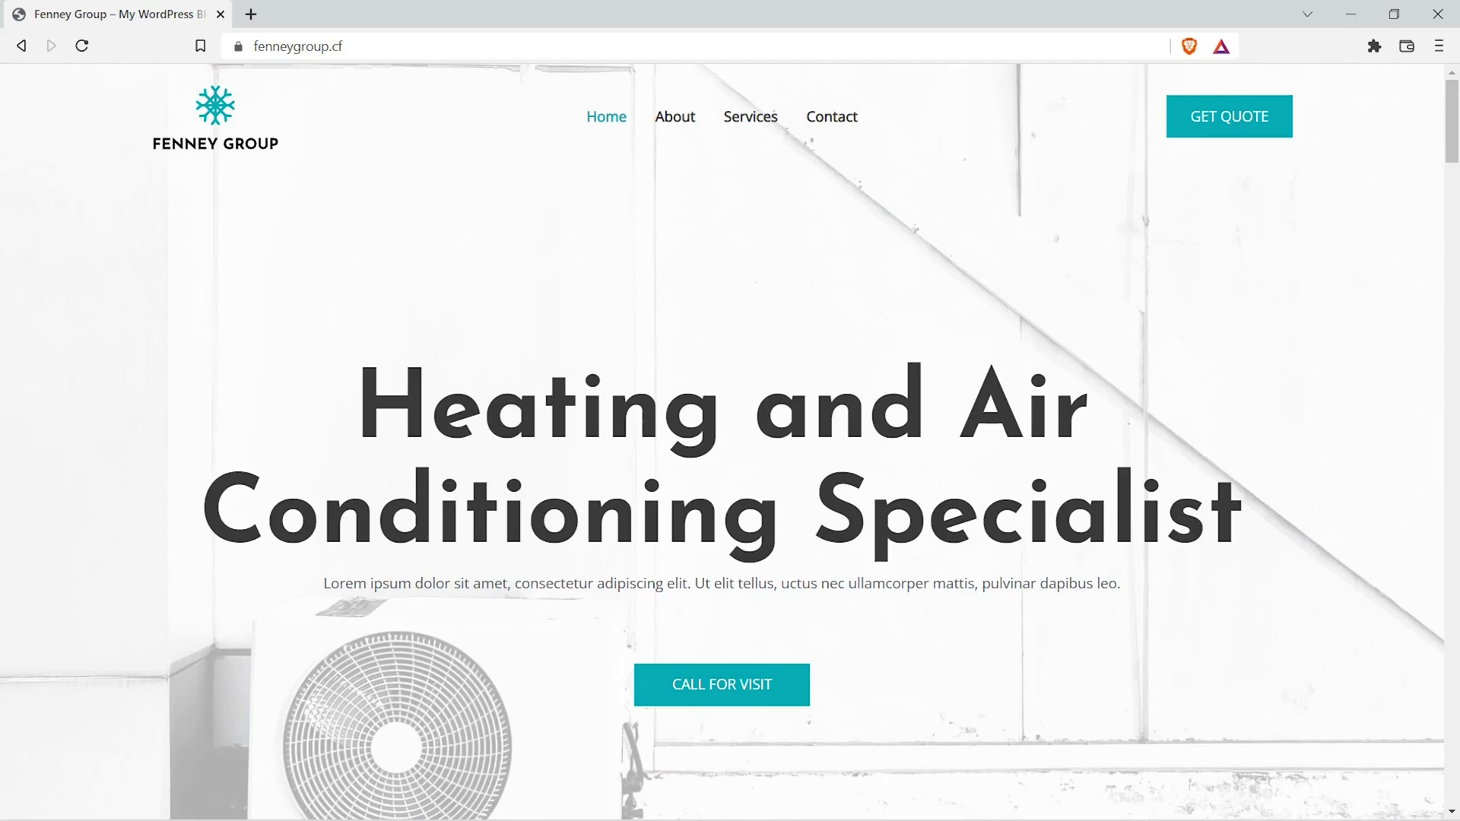
Scroll through the current page and view the site's connection security details
scroll(978, 292, "down", 10)
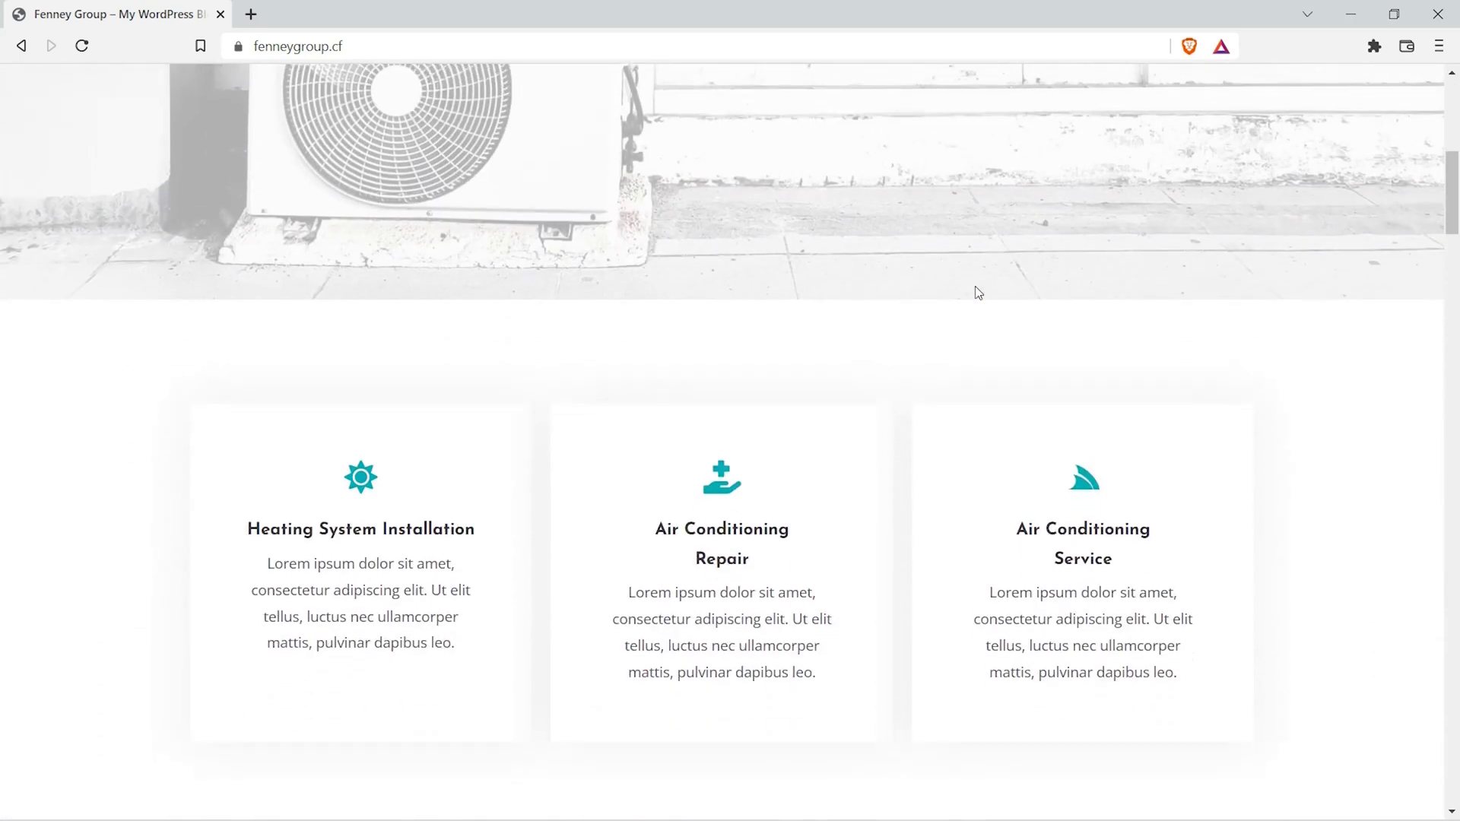
scroll(978, 293, "down", 10)
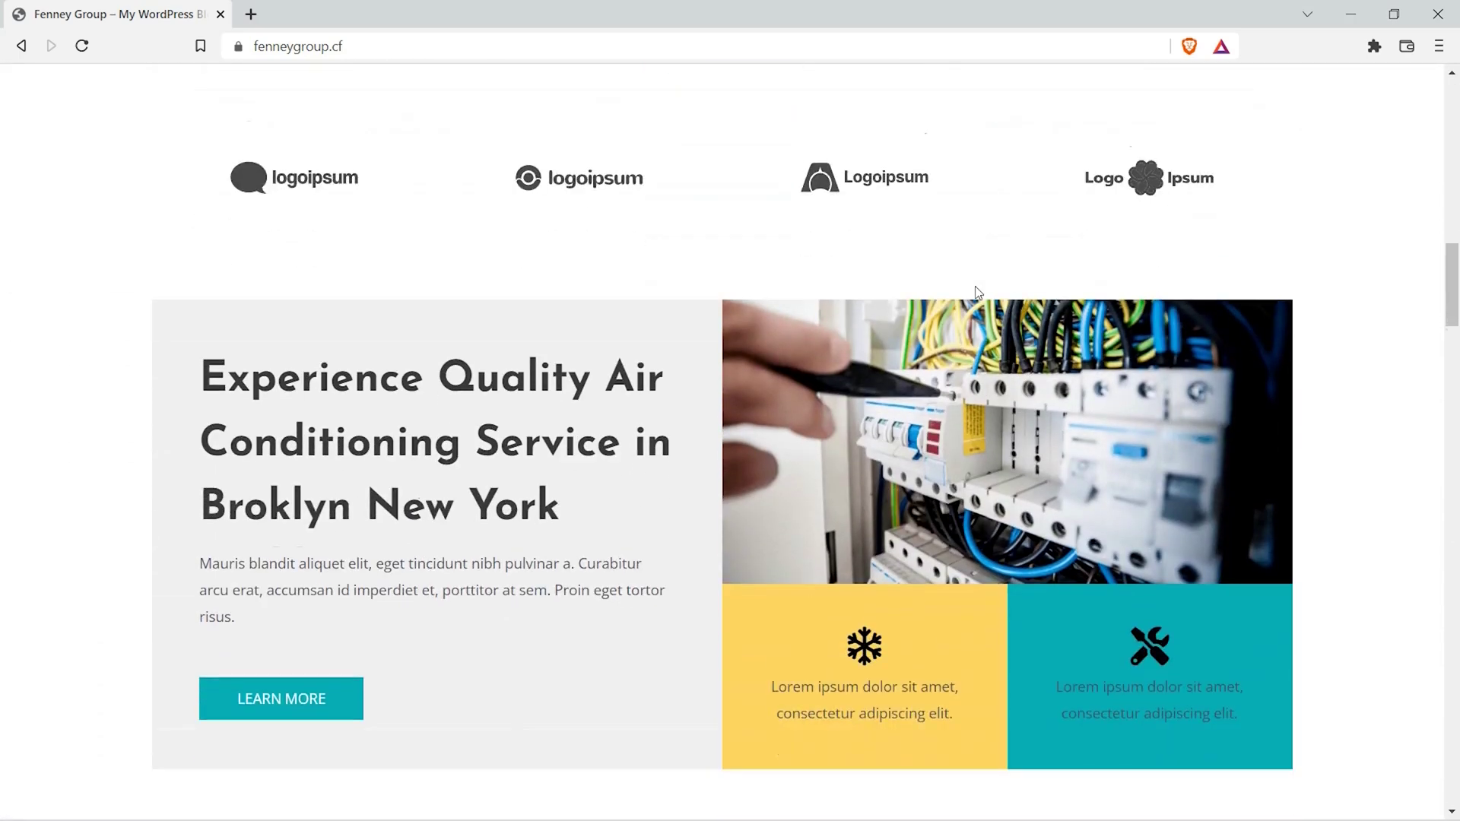
scroll(978, 293, "down", 10)
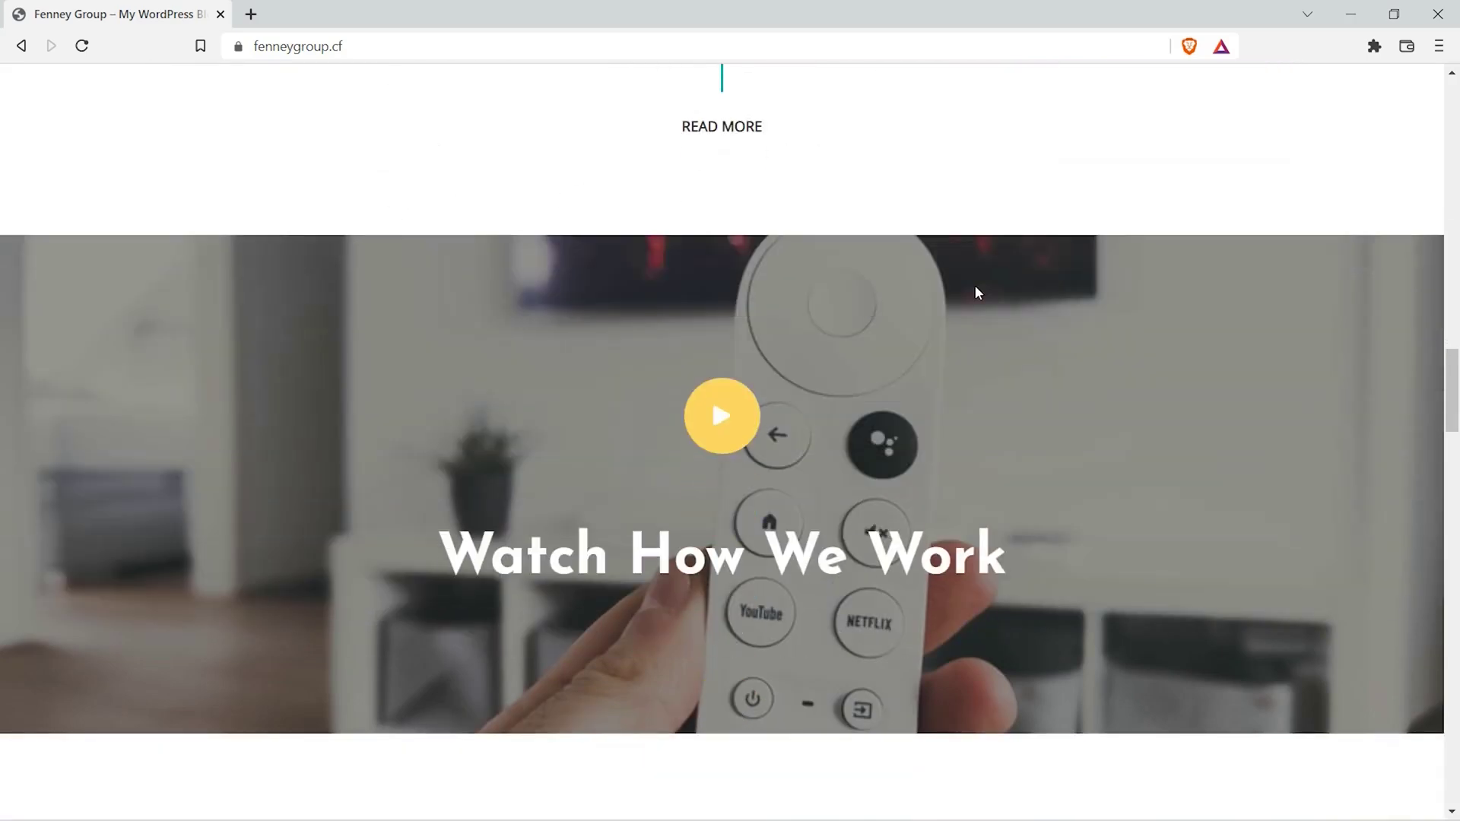
scroll(977, 292, "down", 10)
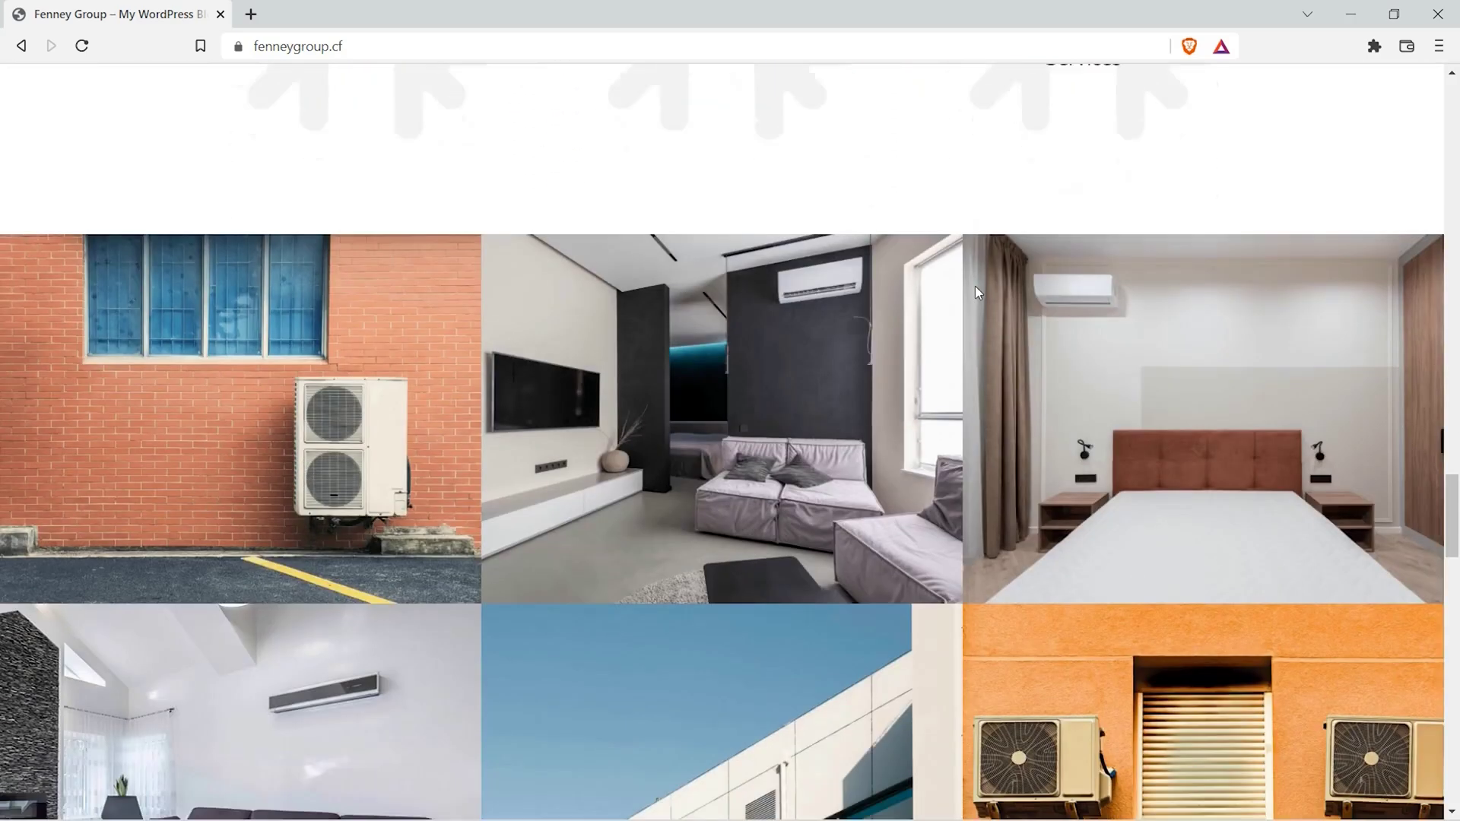
scroll(974, 286, "down", 10)
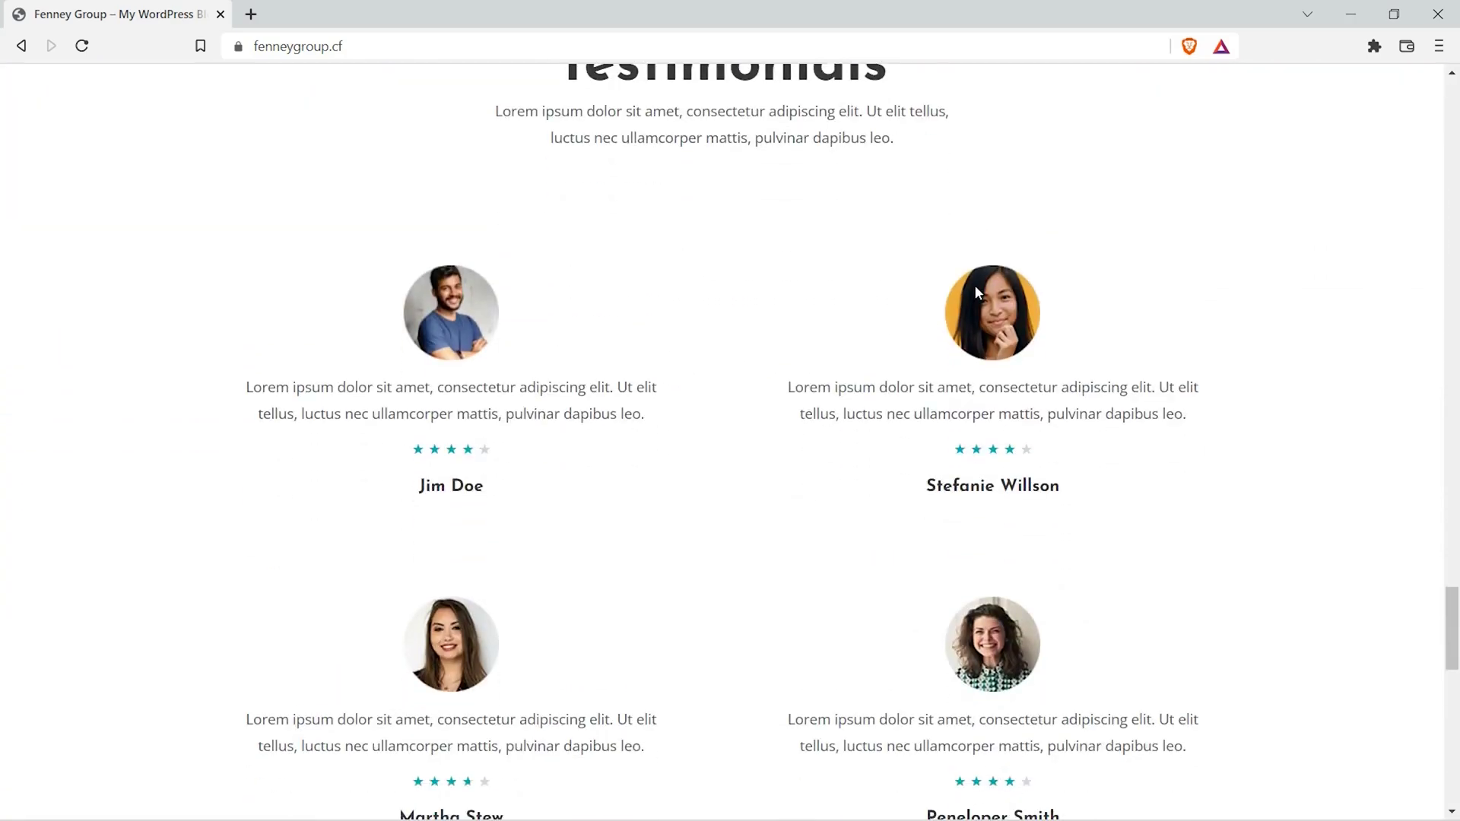
scroll(977, 292, "down", 10)
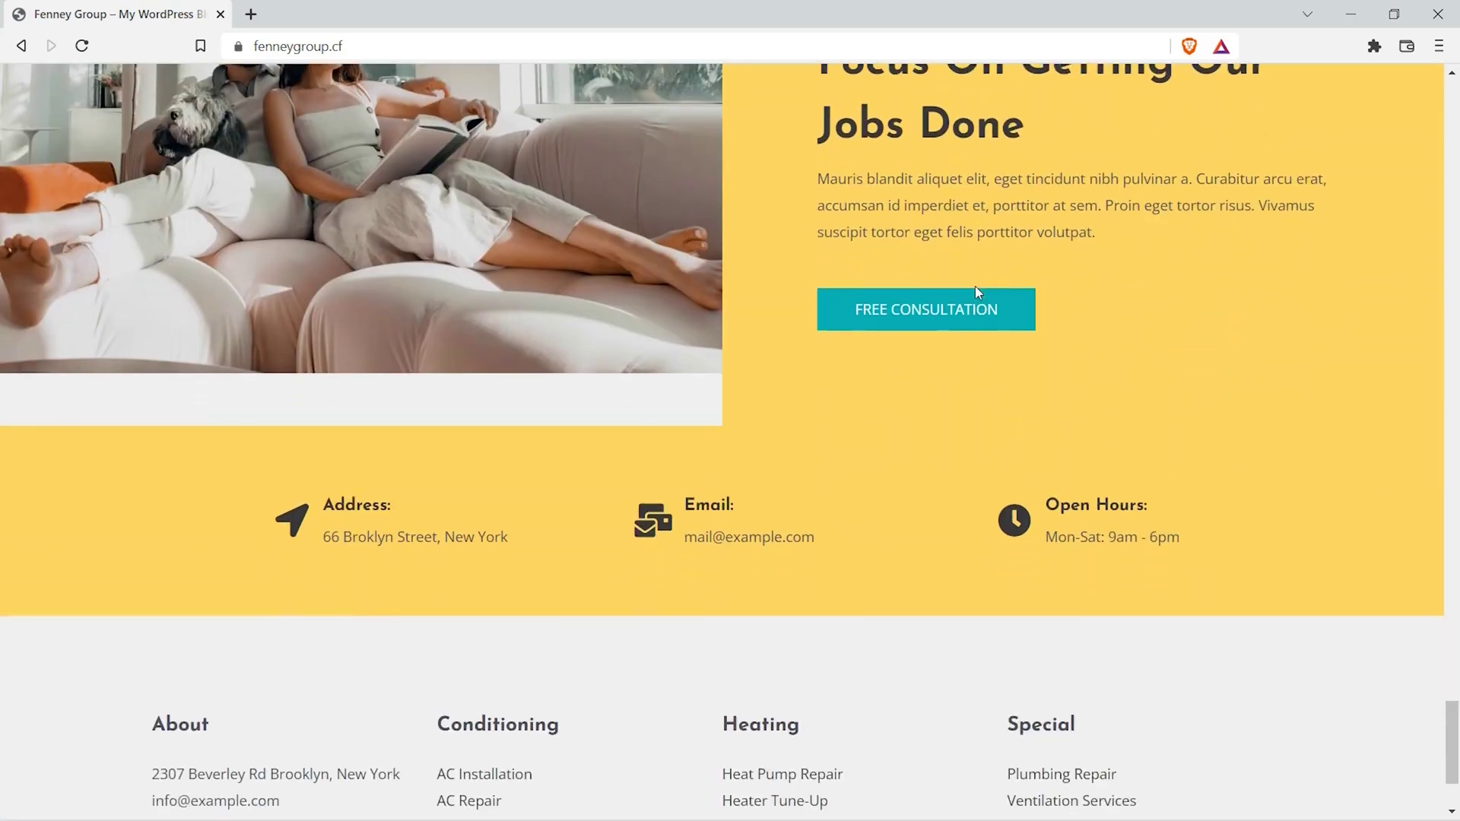
scroll(978, 292, "up", 1)
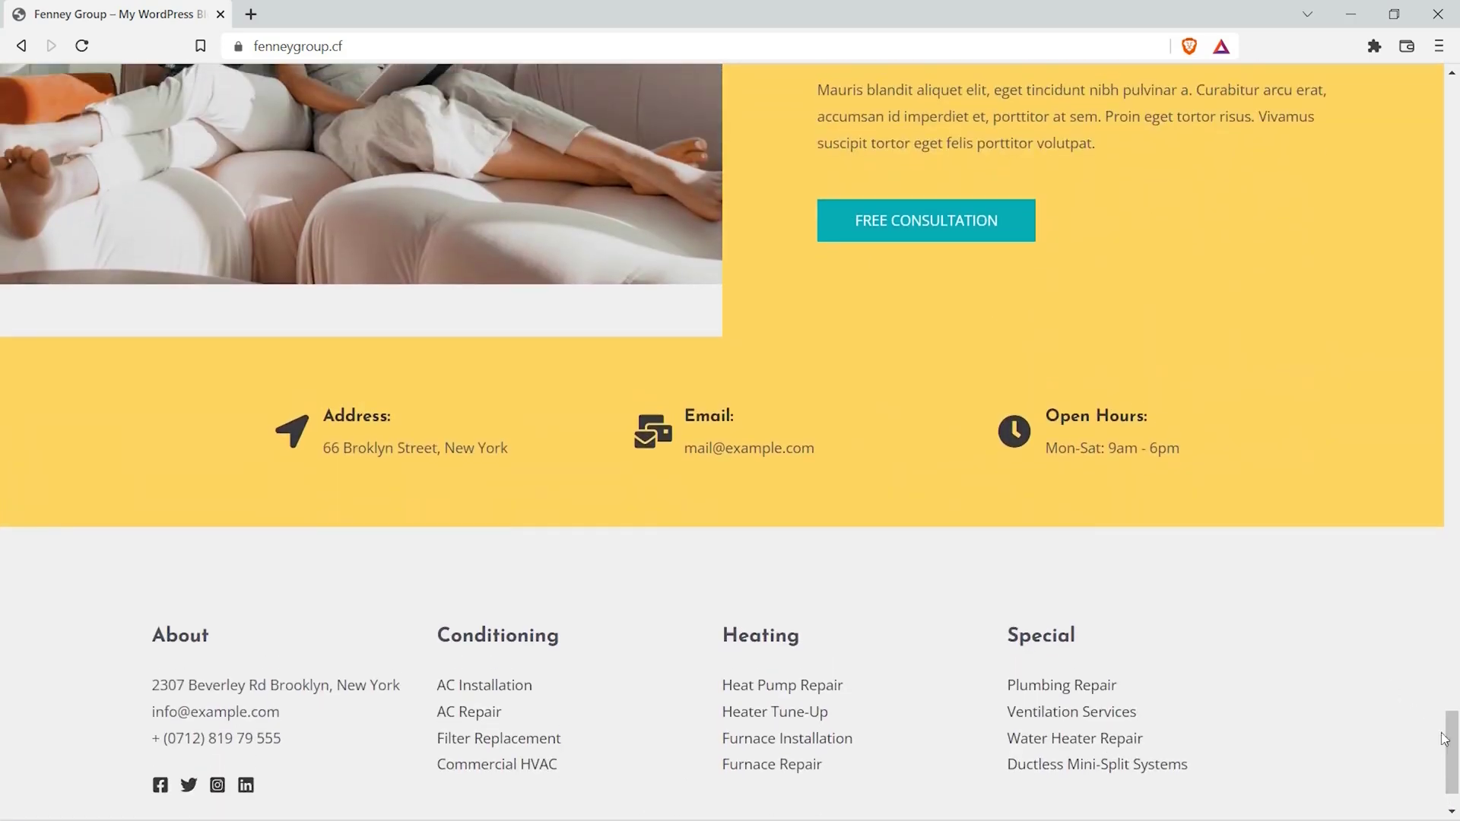
left_click_drag(1444, 738, 1406, 93)
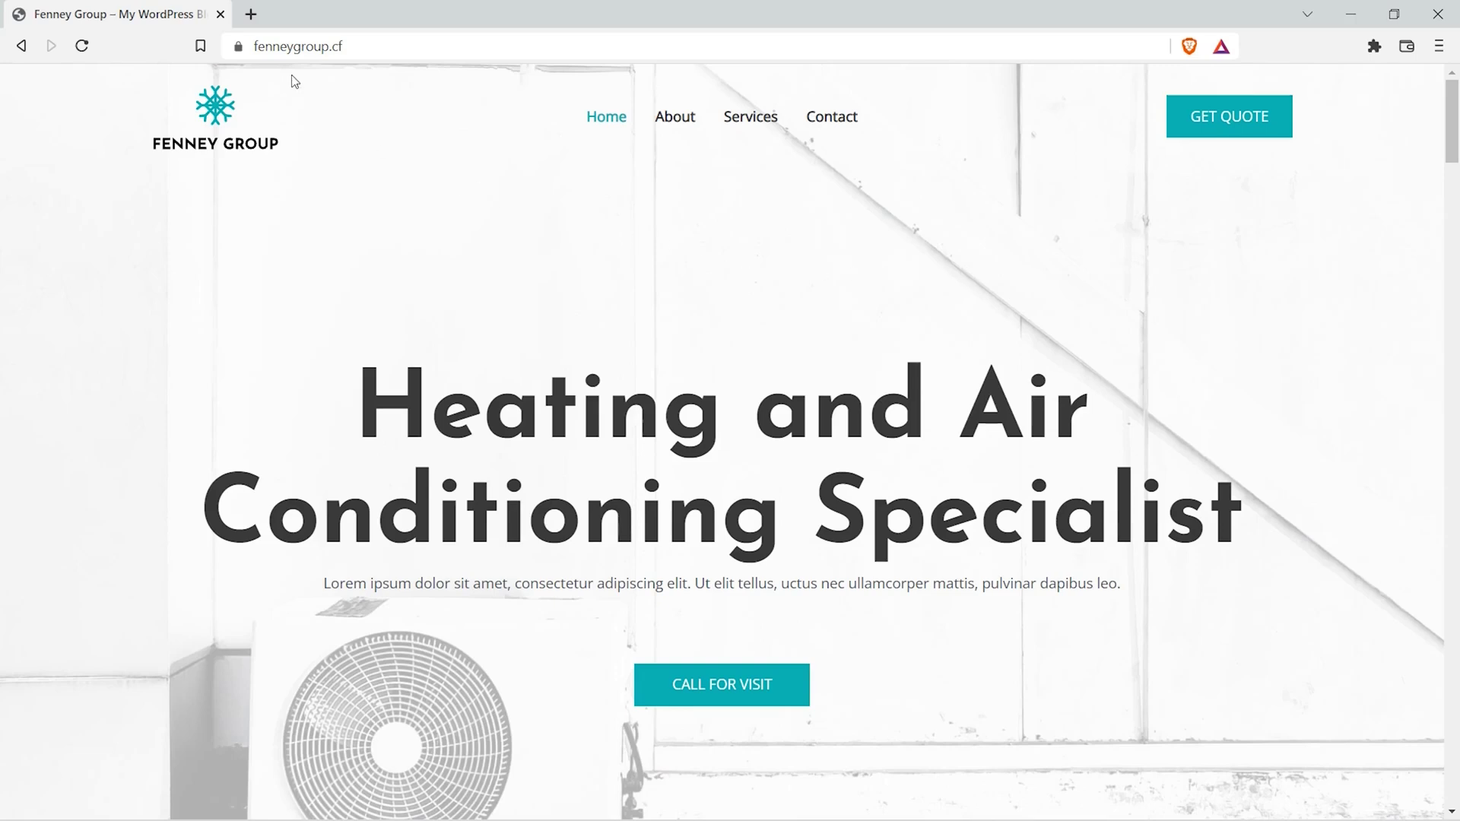
left_click(238, 48)
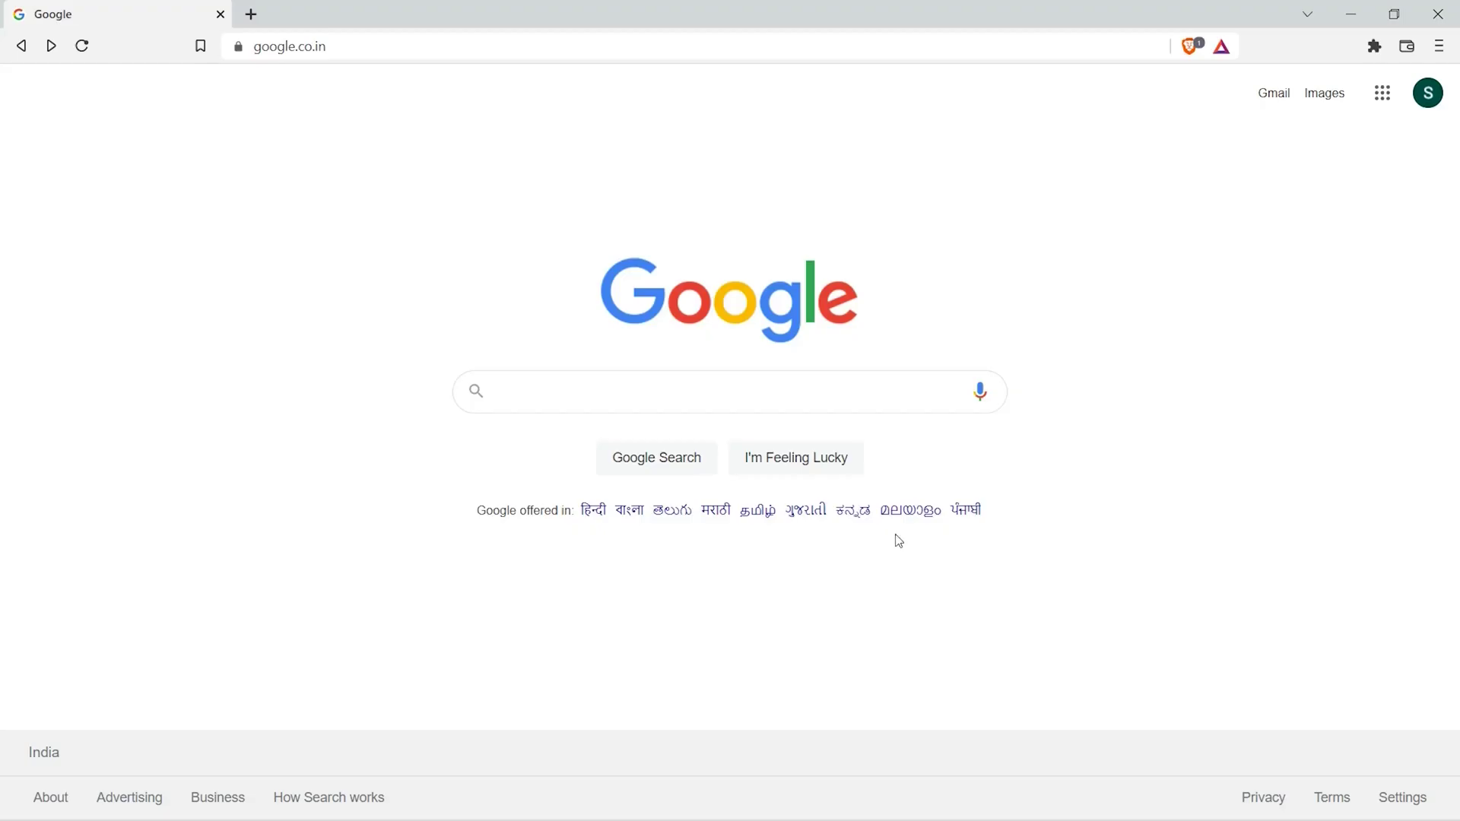
Search Google for 'dot cf'
left_click(722, 394)
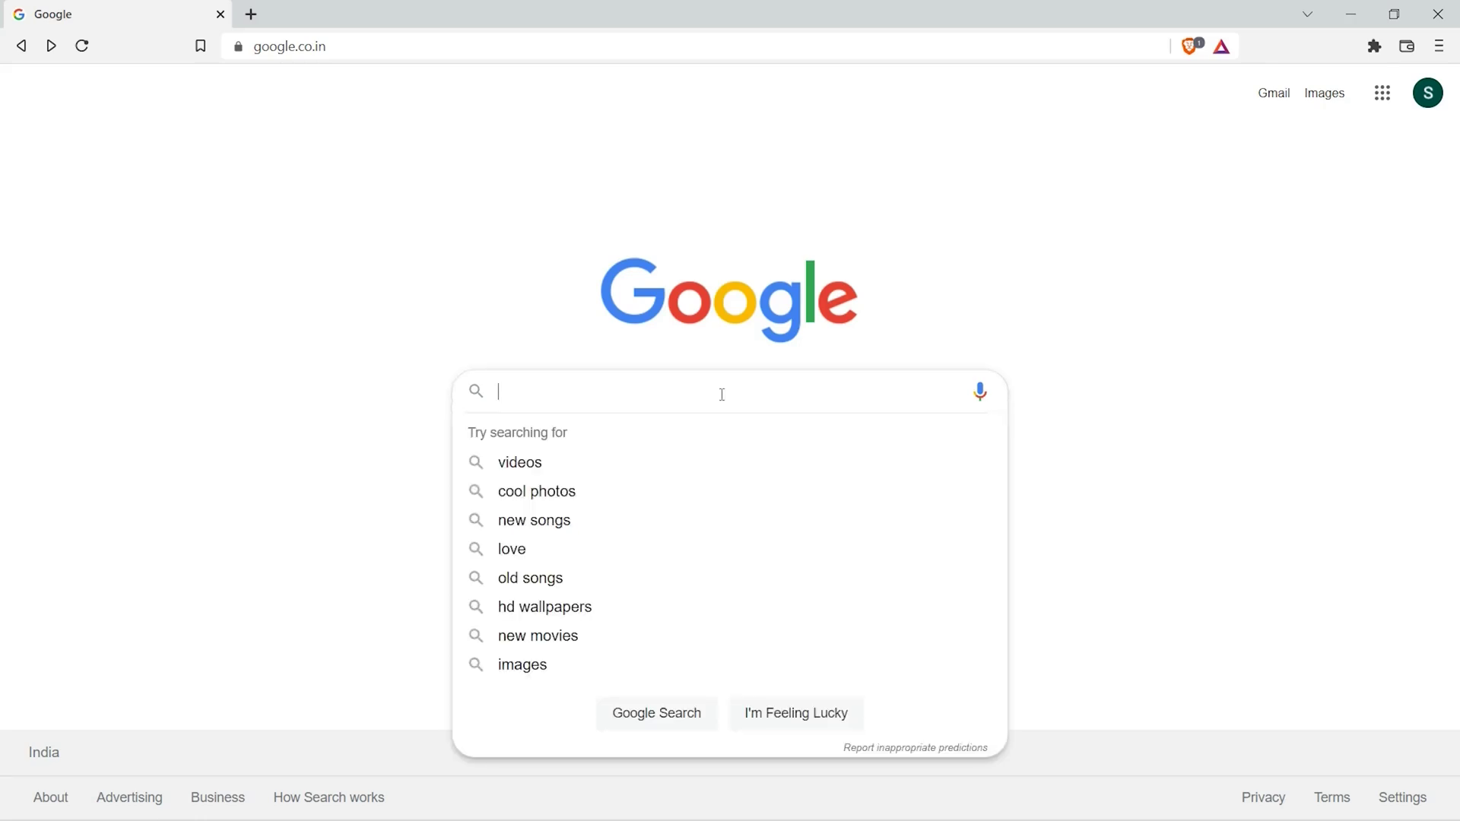
type("dot cf")
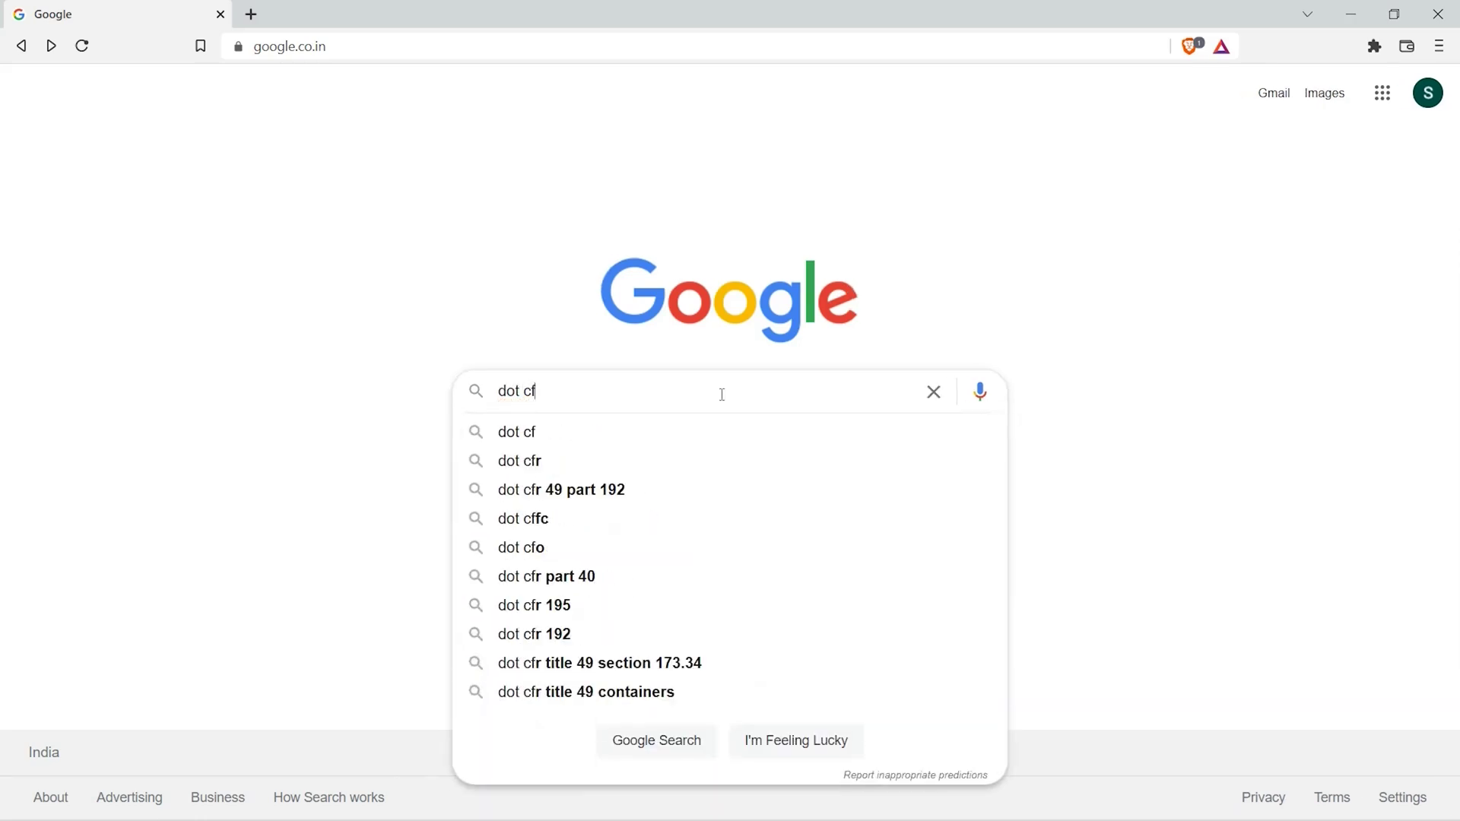
key("Return")
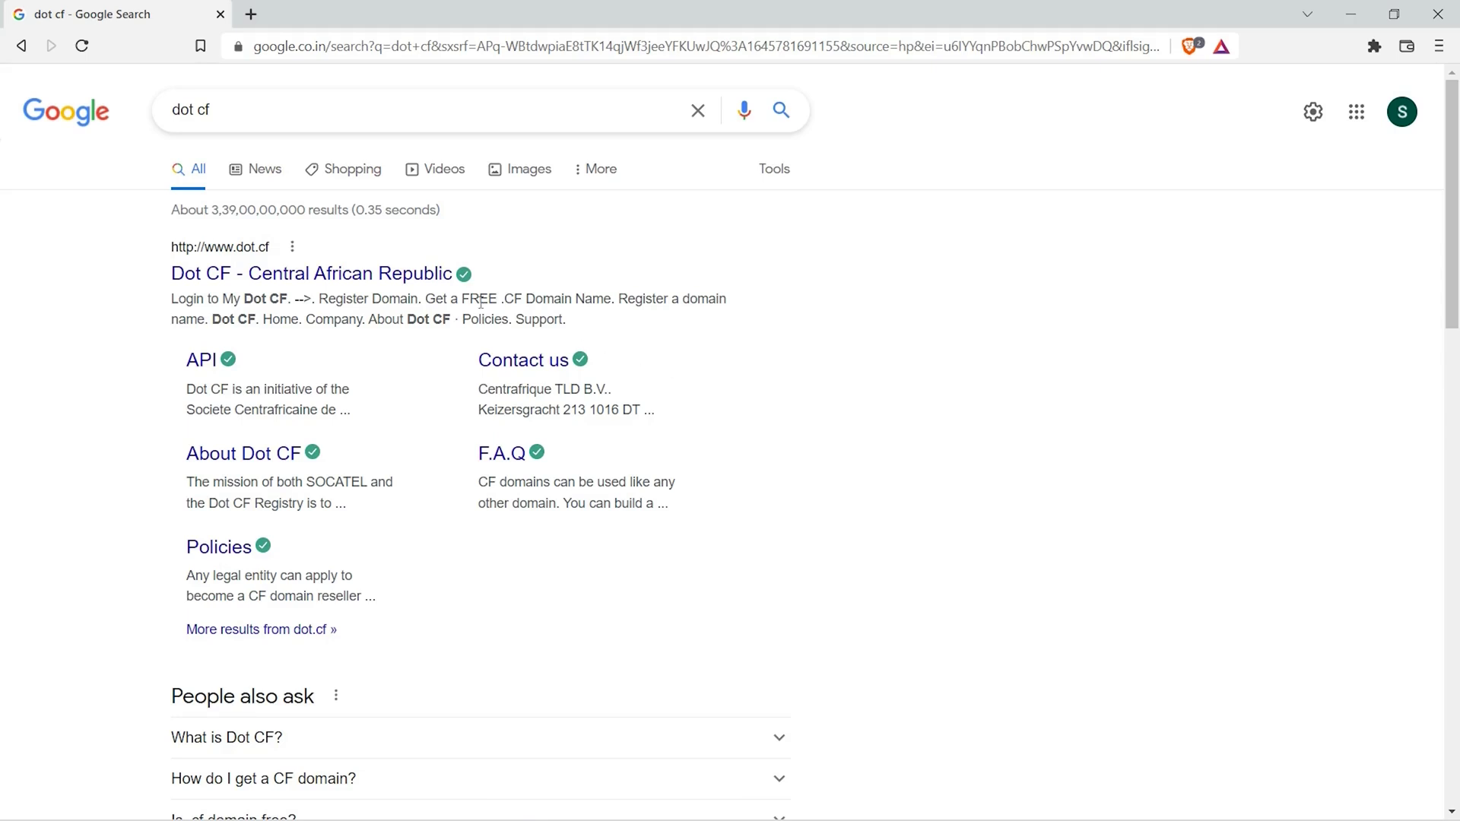
On the Dot CF site, check whether 'fenneygroup' is available as a .cf domain
left_click(337, 272)
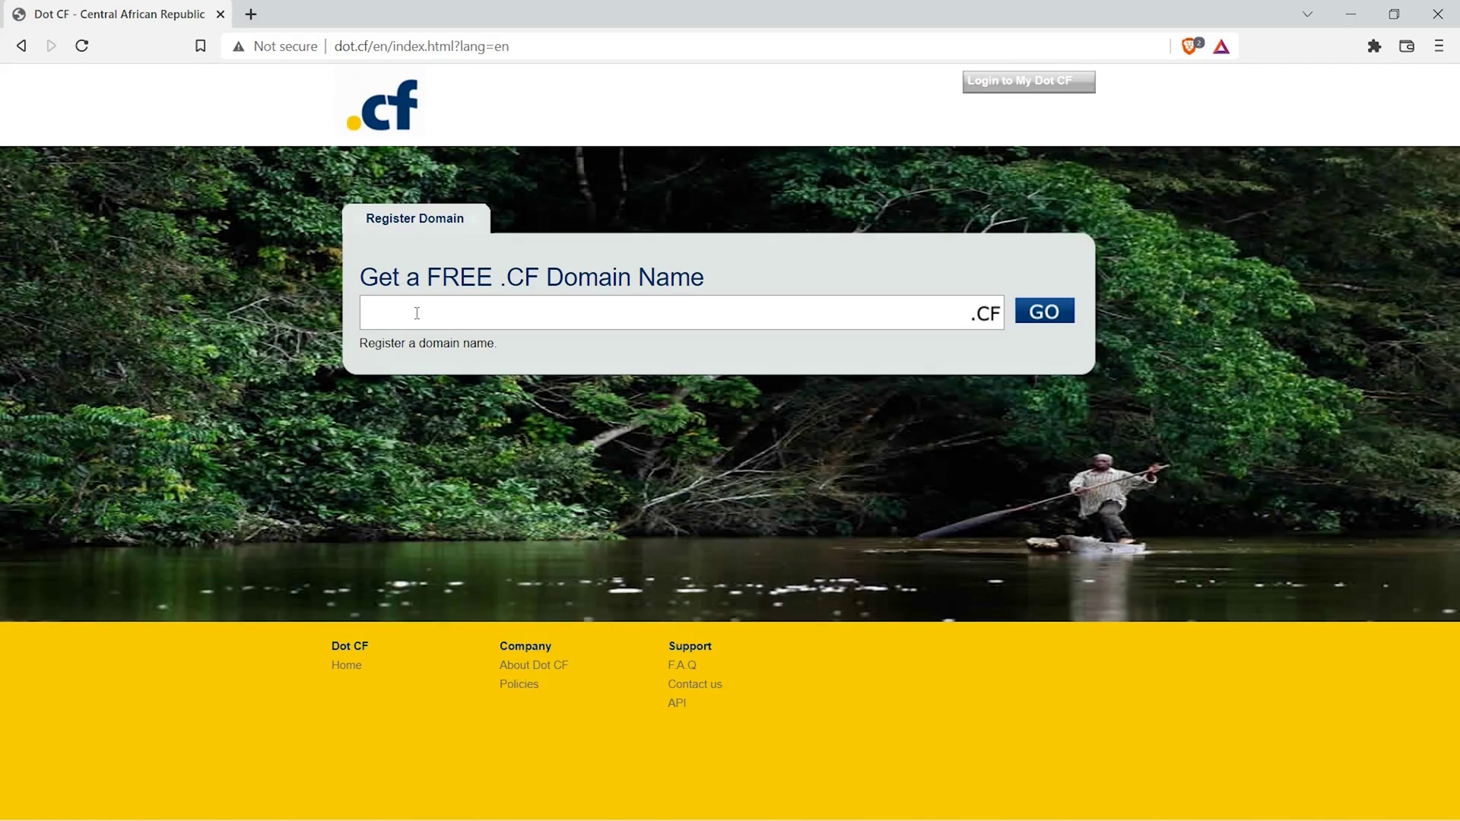
type("fenneygroup")
left_click(1037, 322)
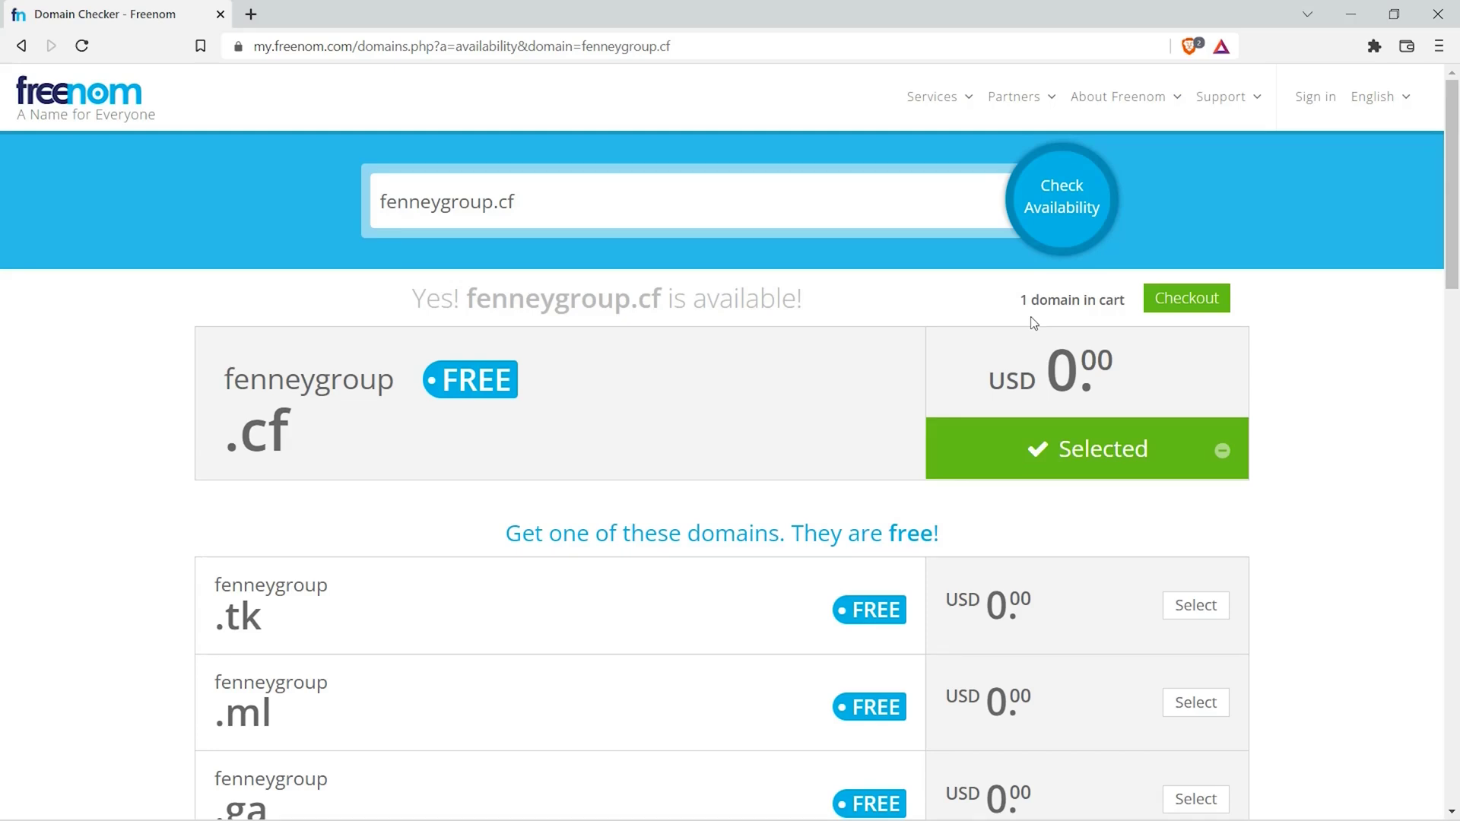
Check out fenneygroup.cf with a 12 Months @ FREE registration period
left_click(1188, 301)
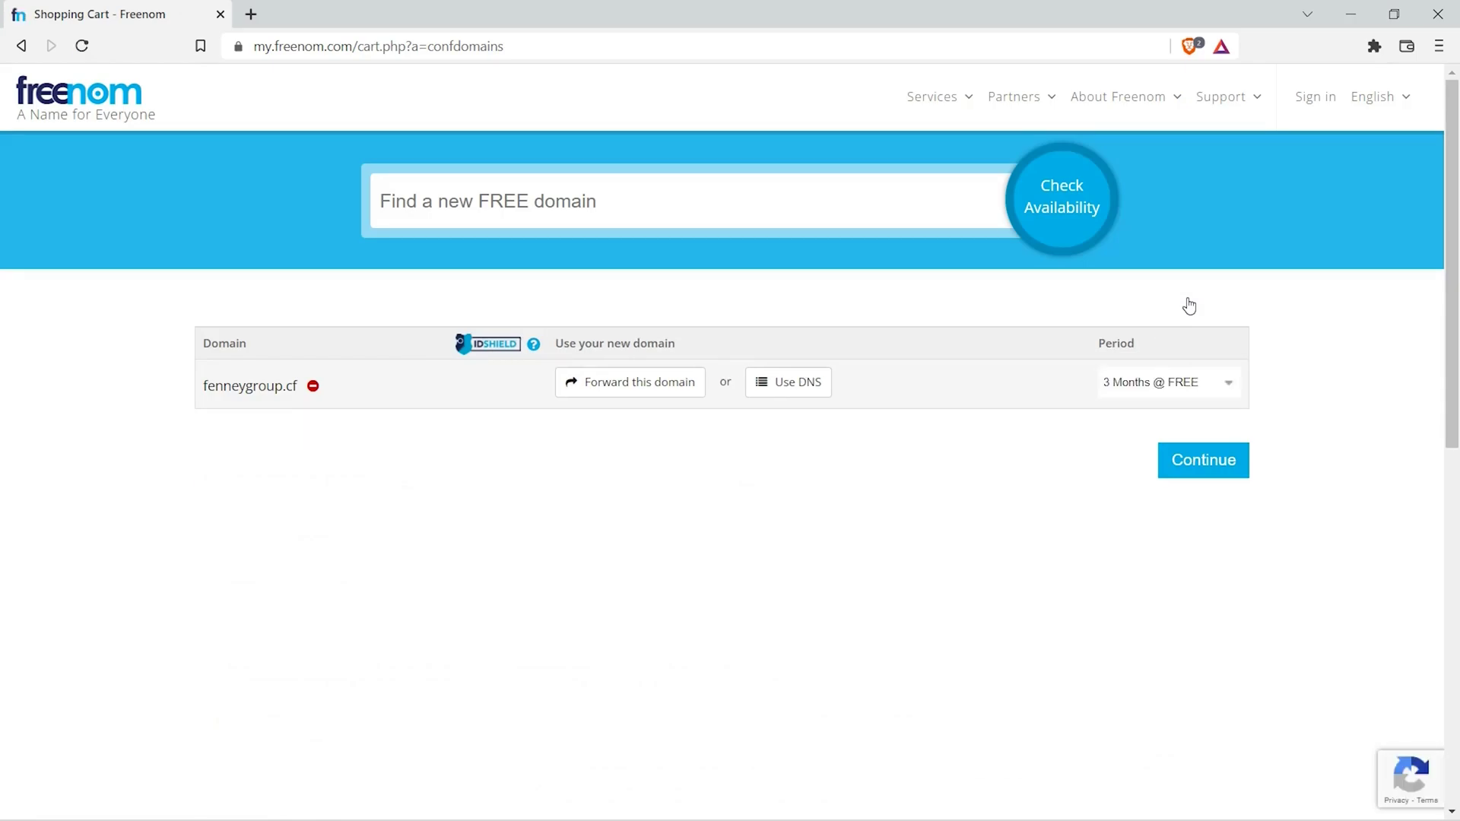
left_click(1181, 386)
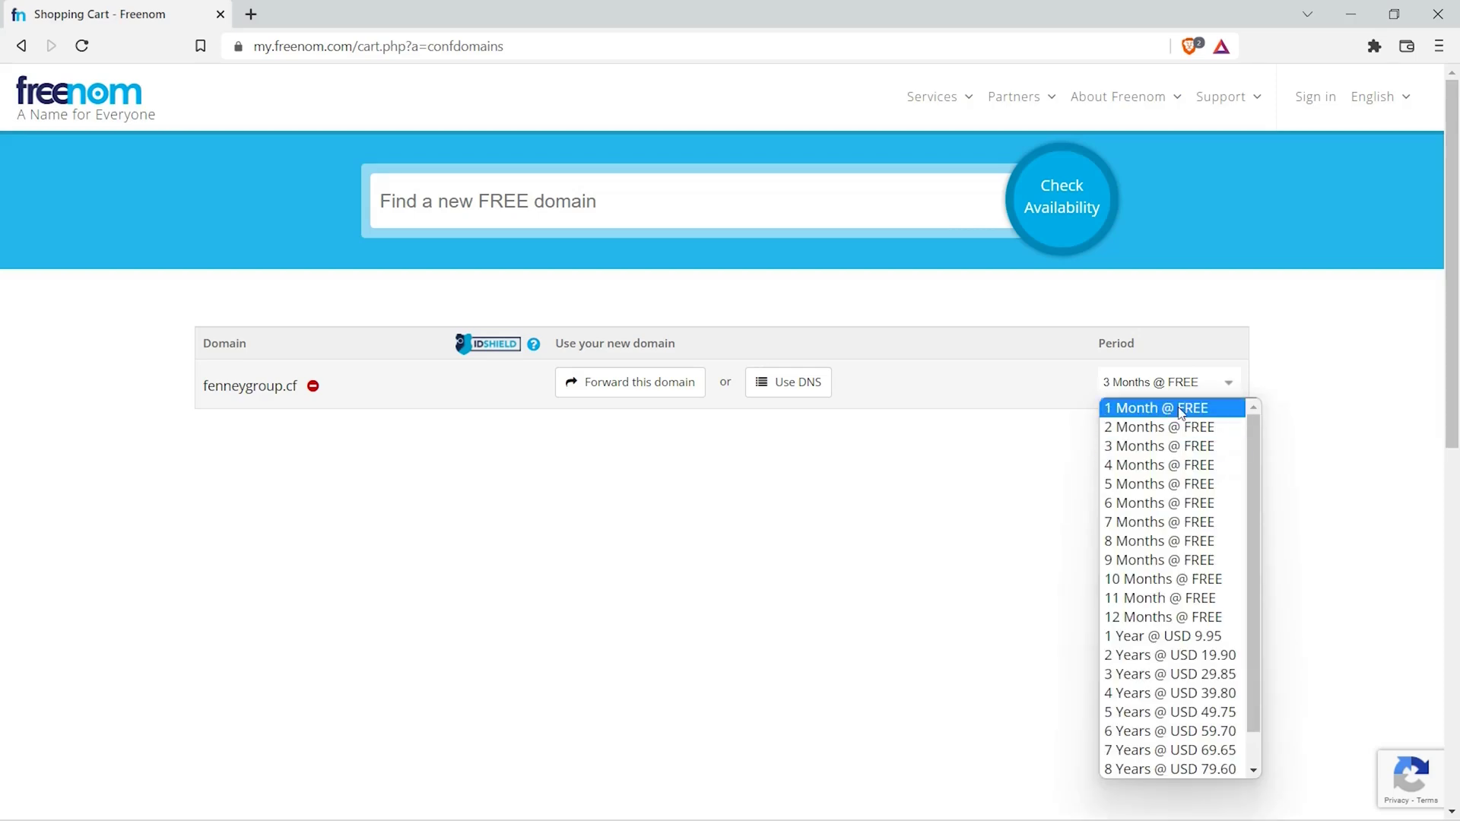
left_click(1172, 617)
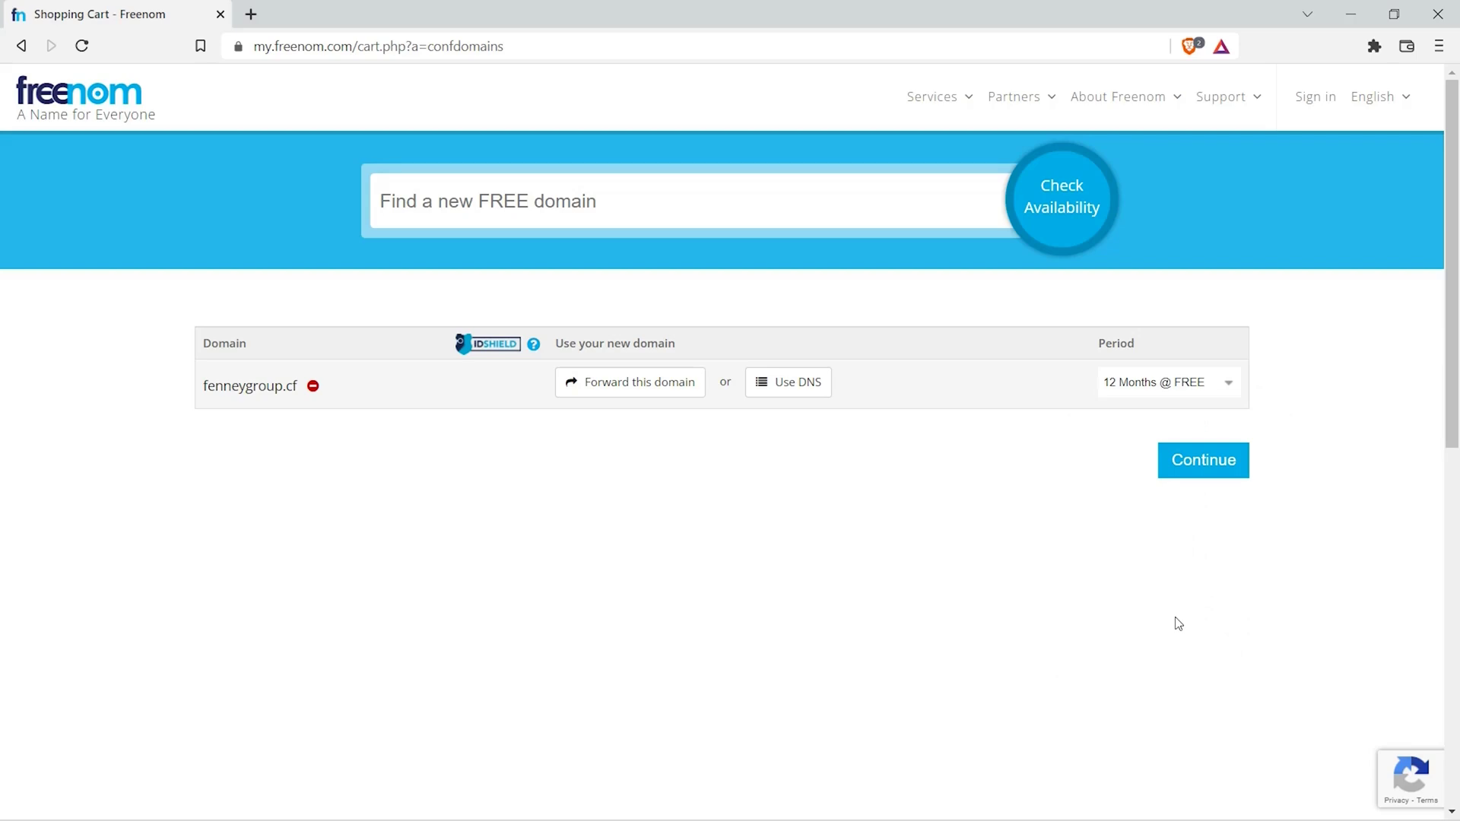
left_click(1205, 469)
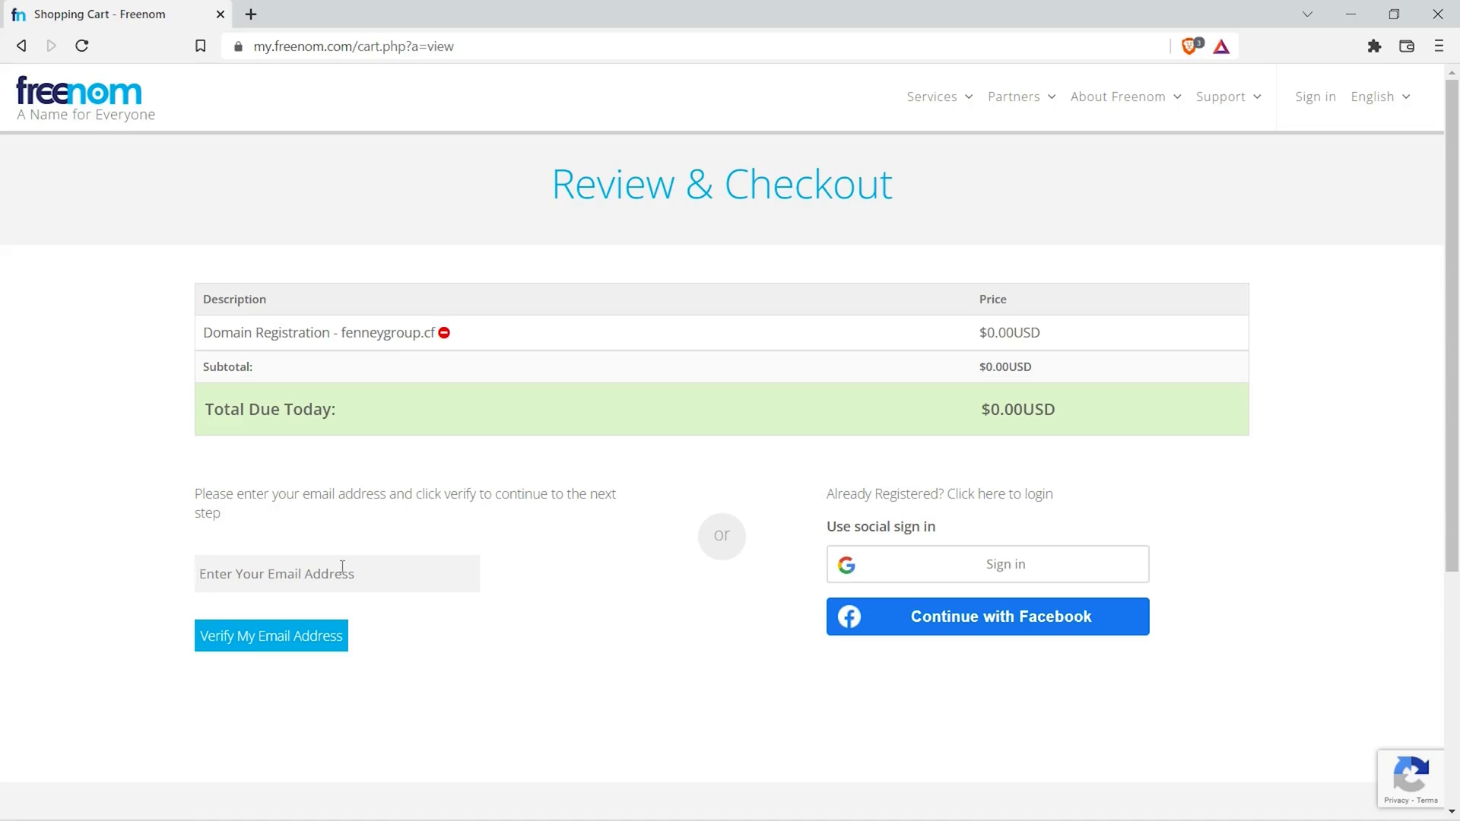
Paste the email address, request the verification link, and open a new tab
left_click(342, 567)
key("ctrl+v")
left_click(271, 637)
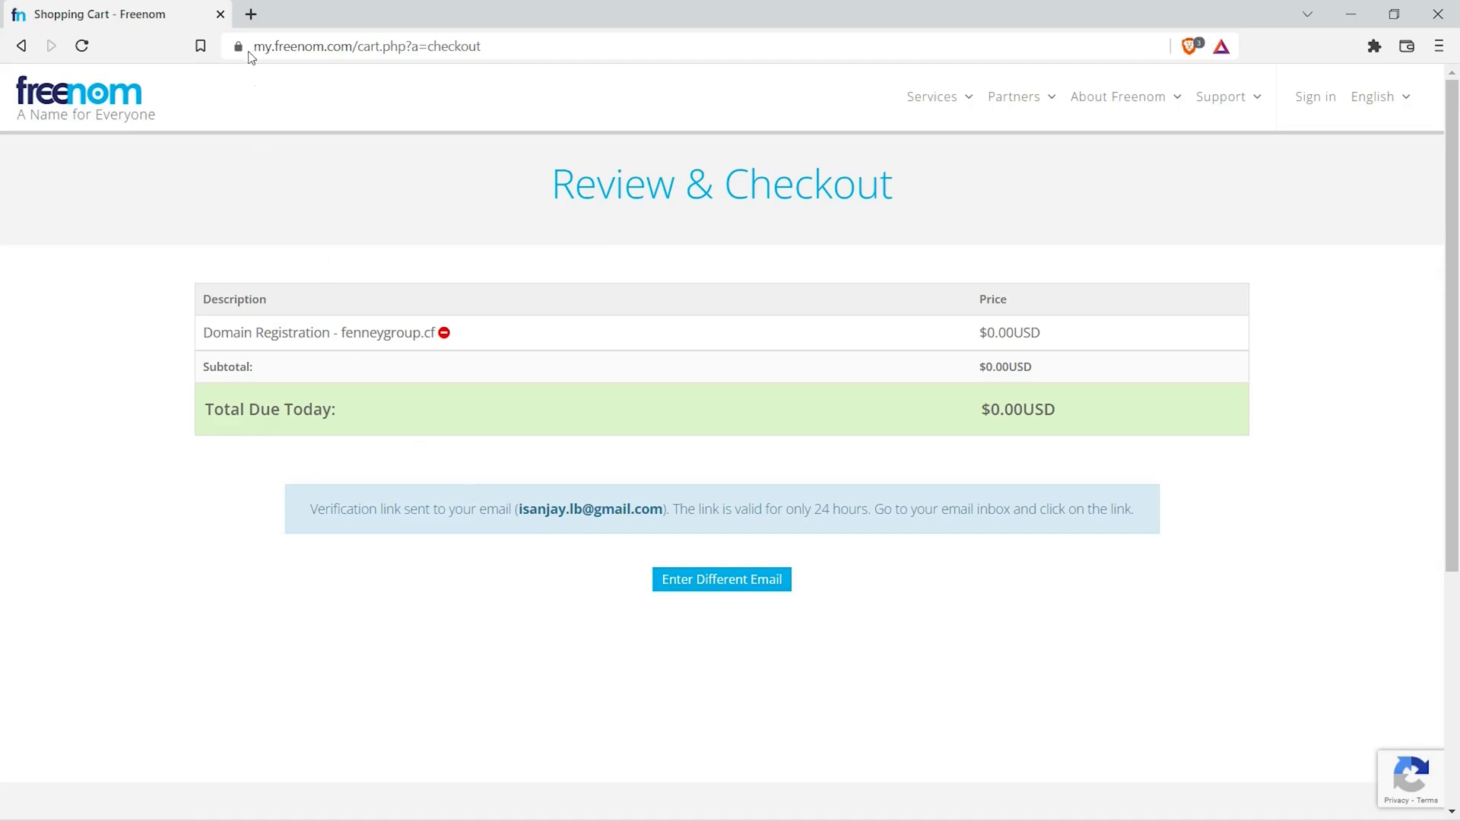
left_click(250, 14)
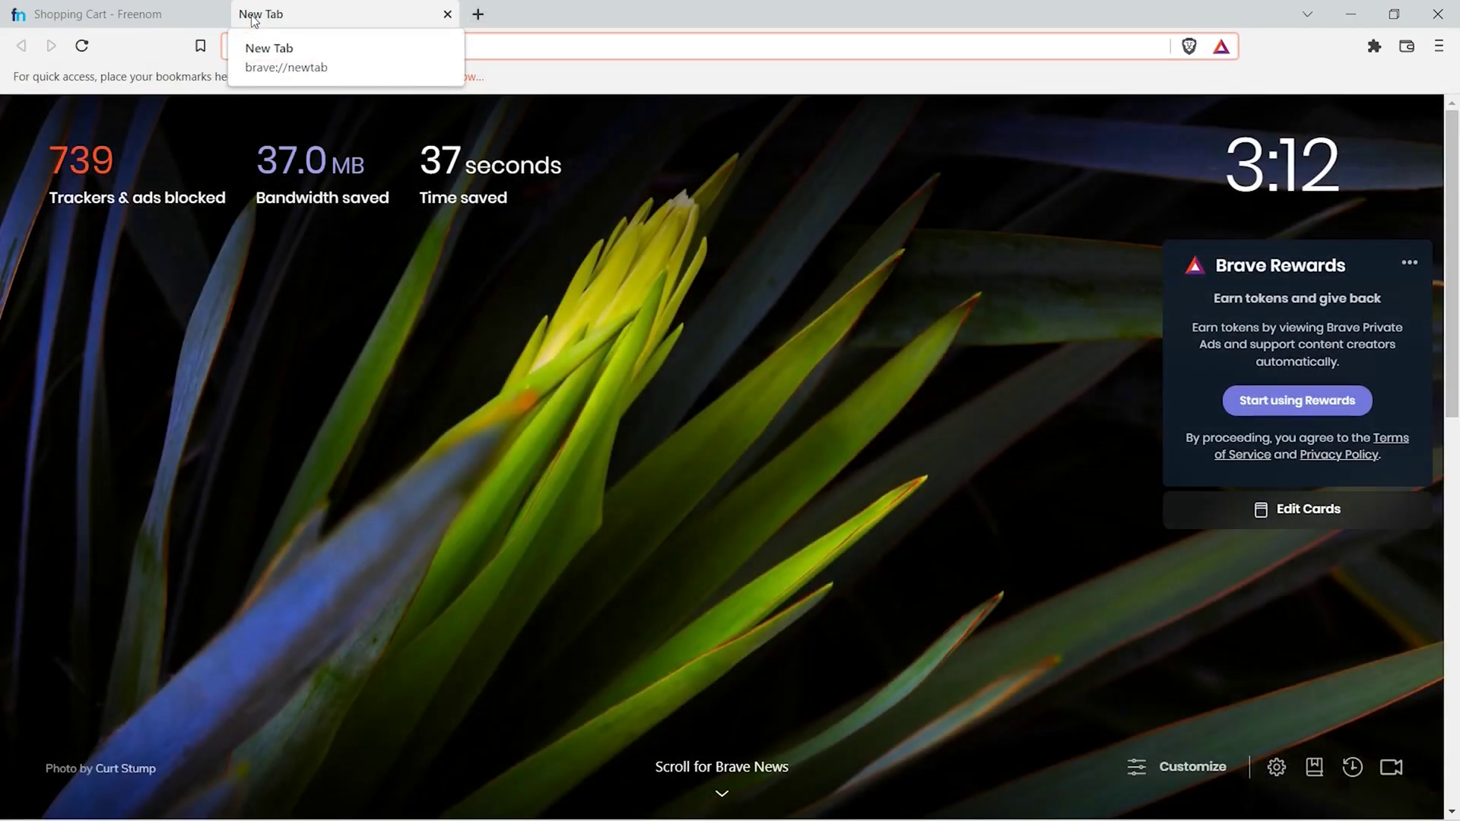
Open Gmail and follow the link in Freenom's Email Verification message
type("gmail")
key("Return")
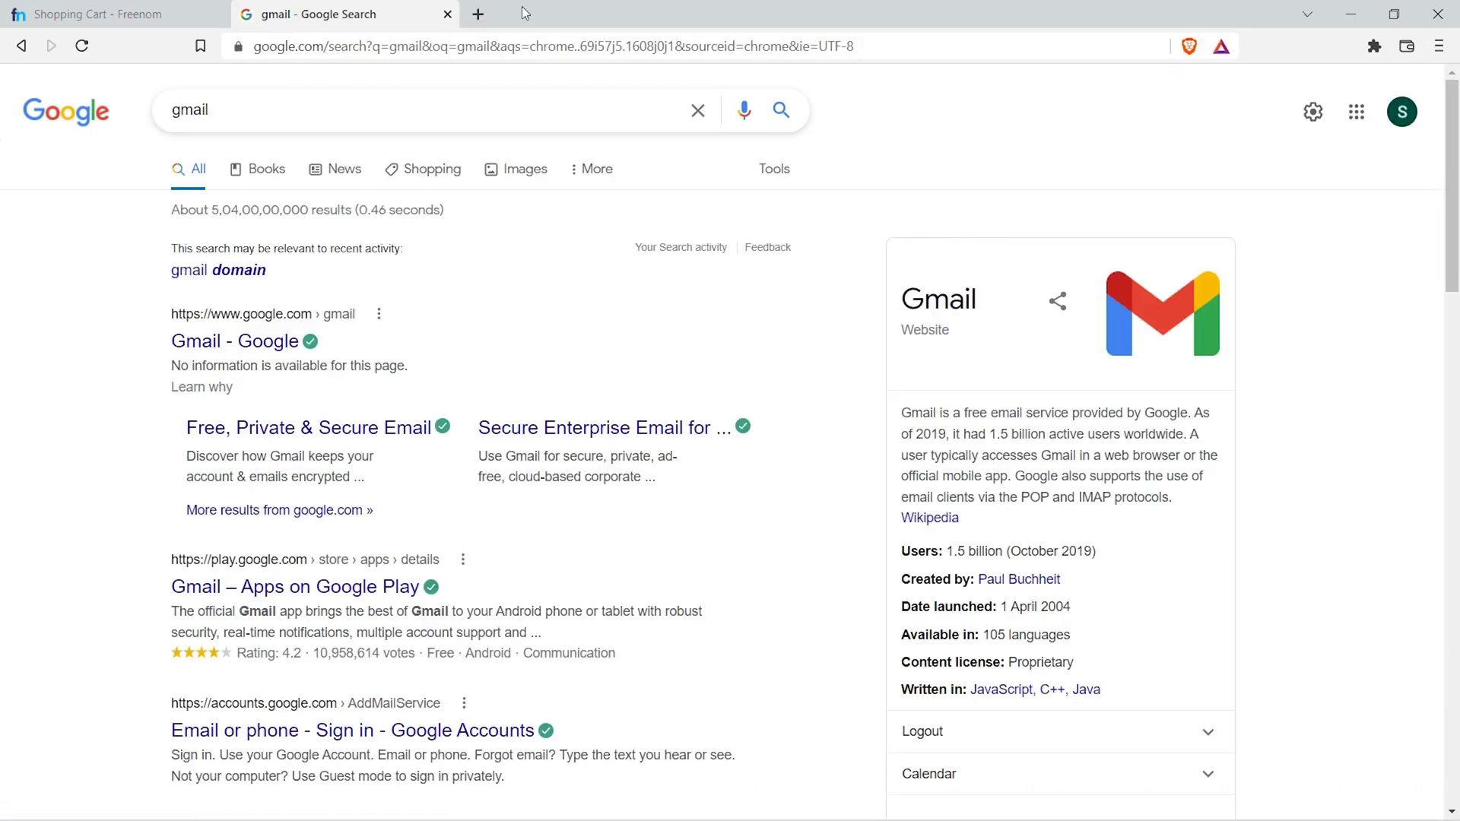
left_click(1401, 115)
left_click(1357, 112)
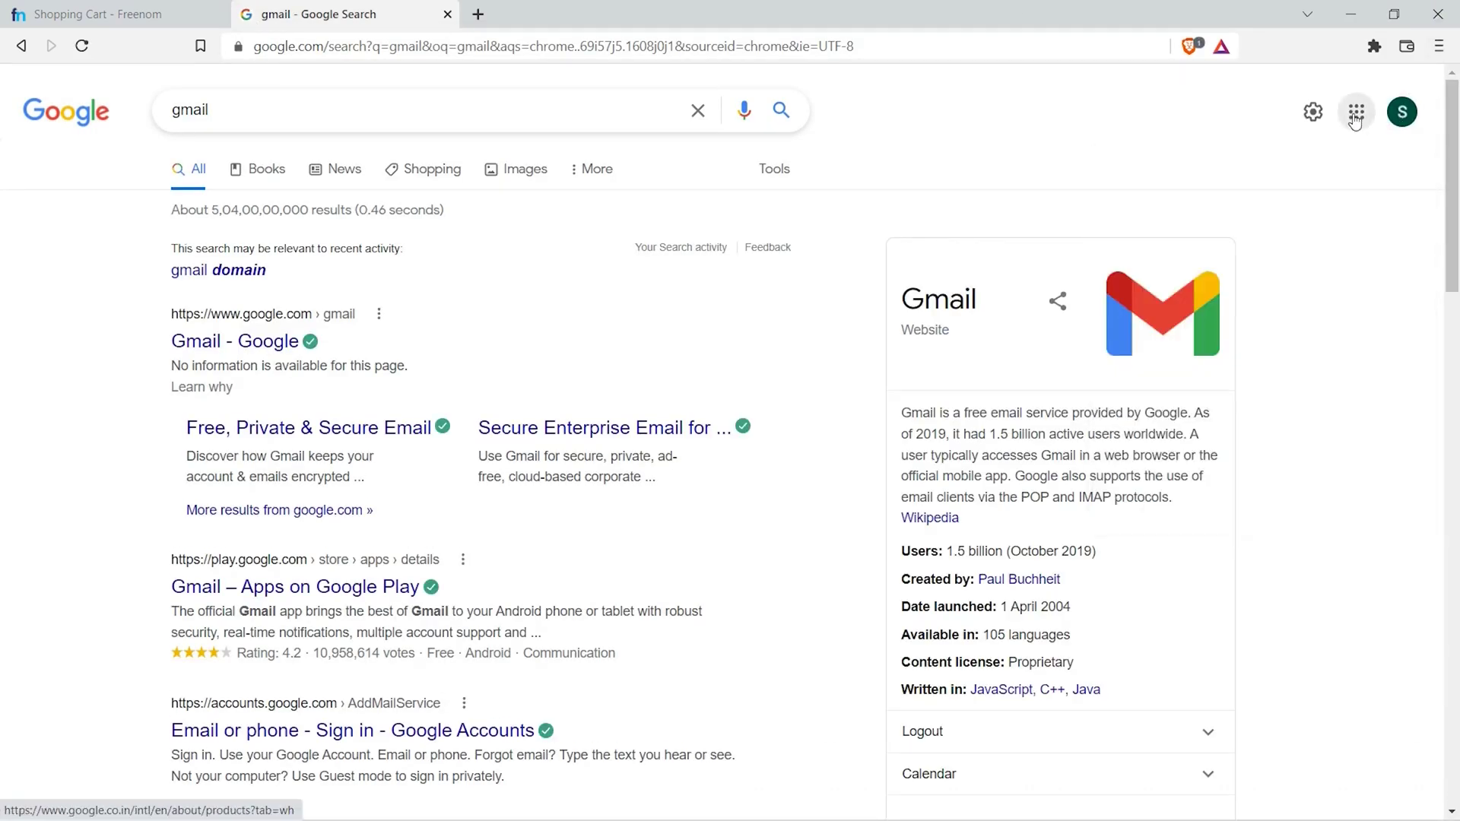
left_click(1192, 384)
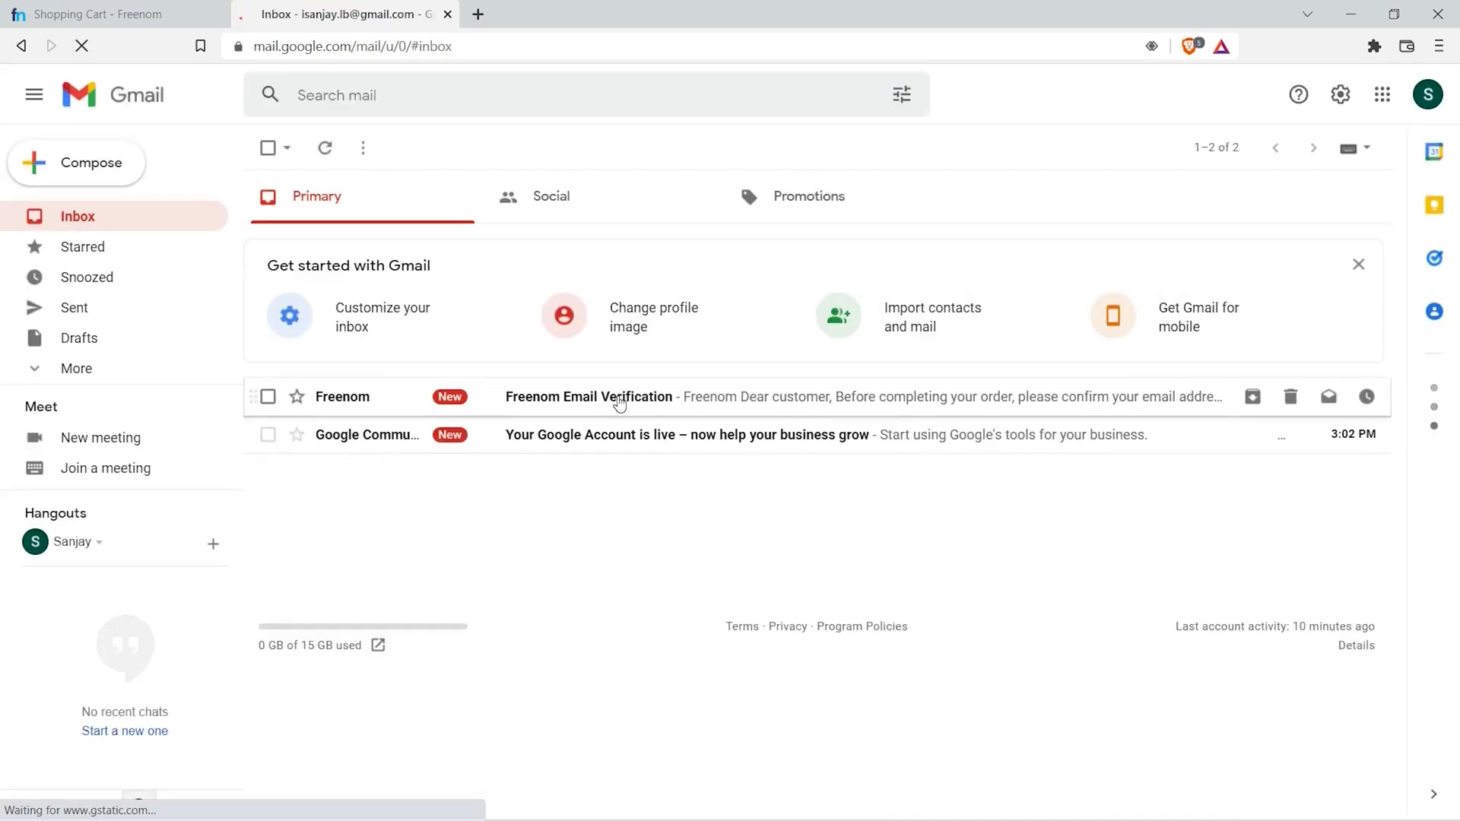
left_click(592, 401)
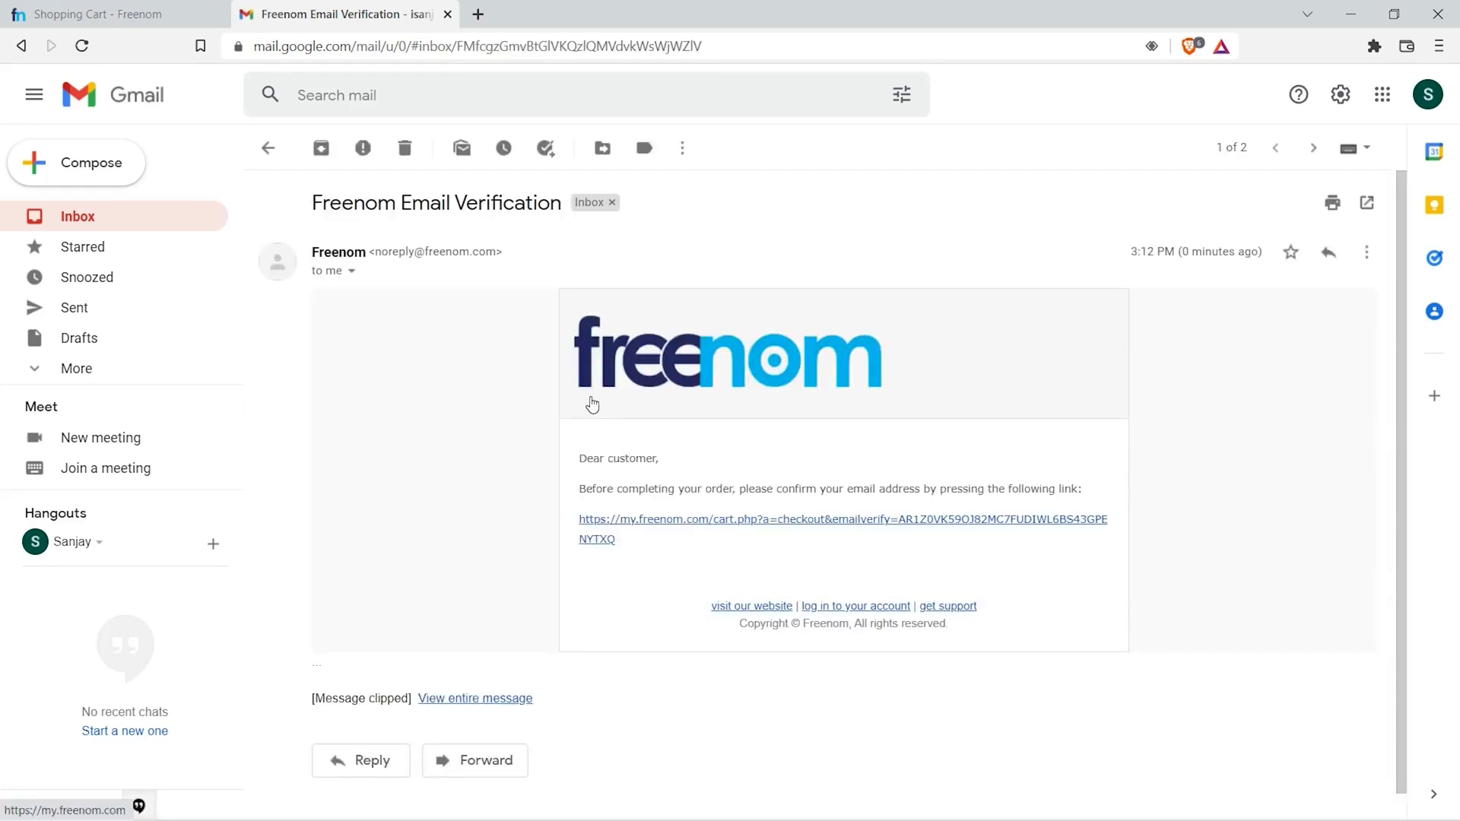
left_click(685, 520)
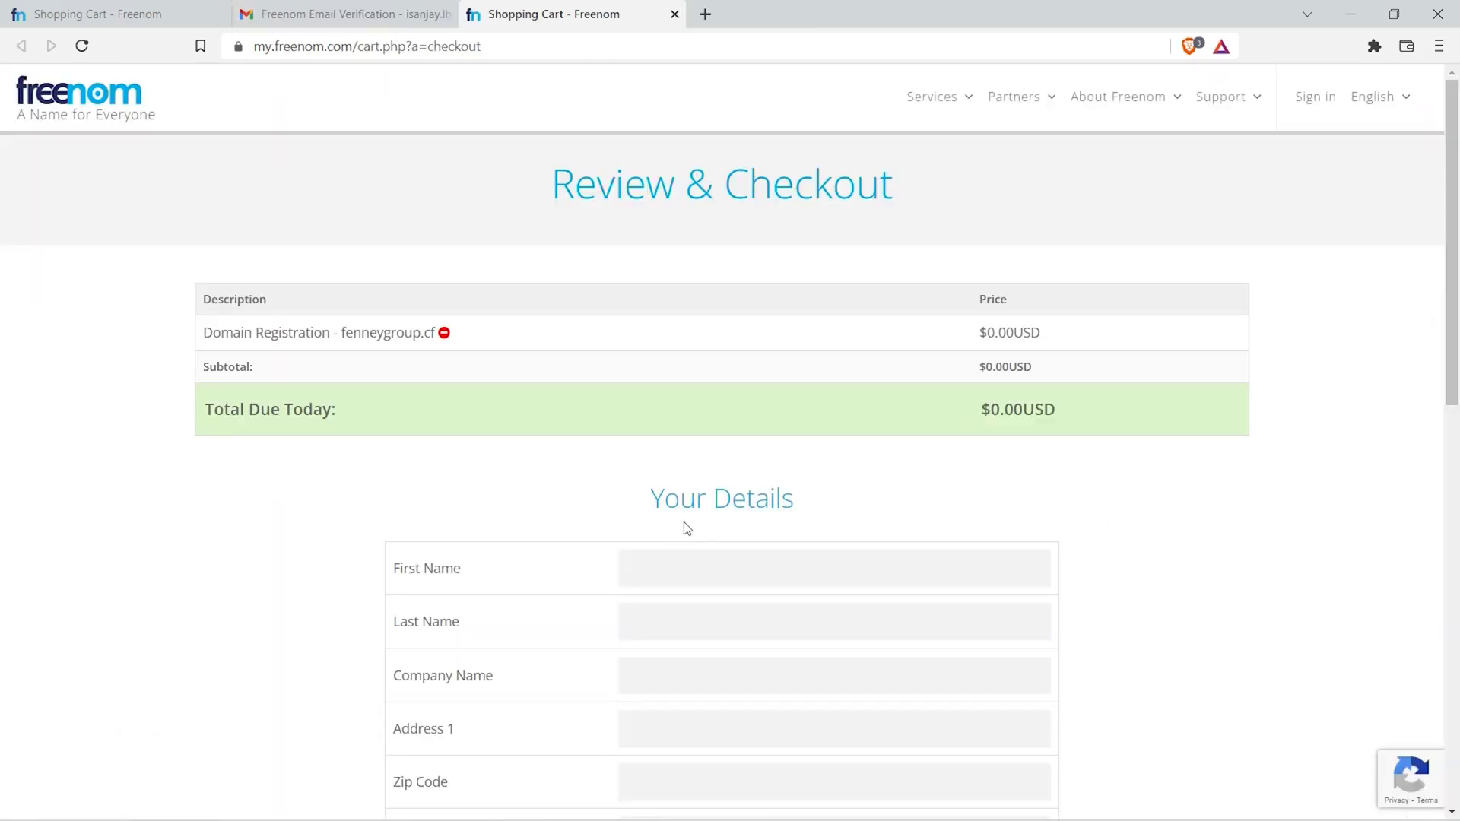
Accept the Terms & Conditions and complete the fenneygroup.cf order
scroll(687, 529, "down", 3)
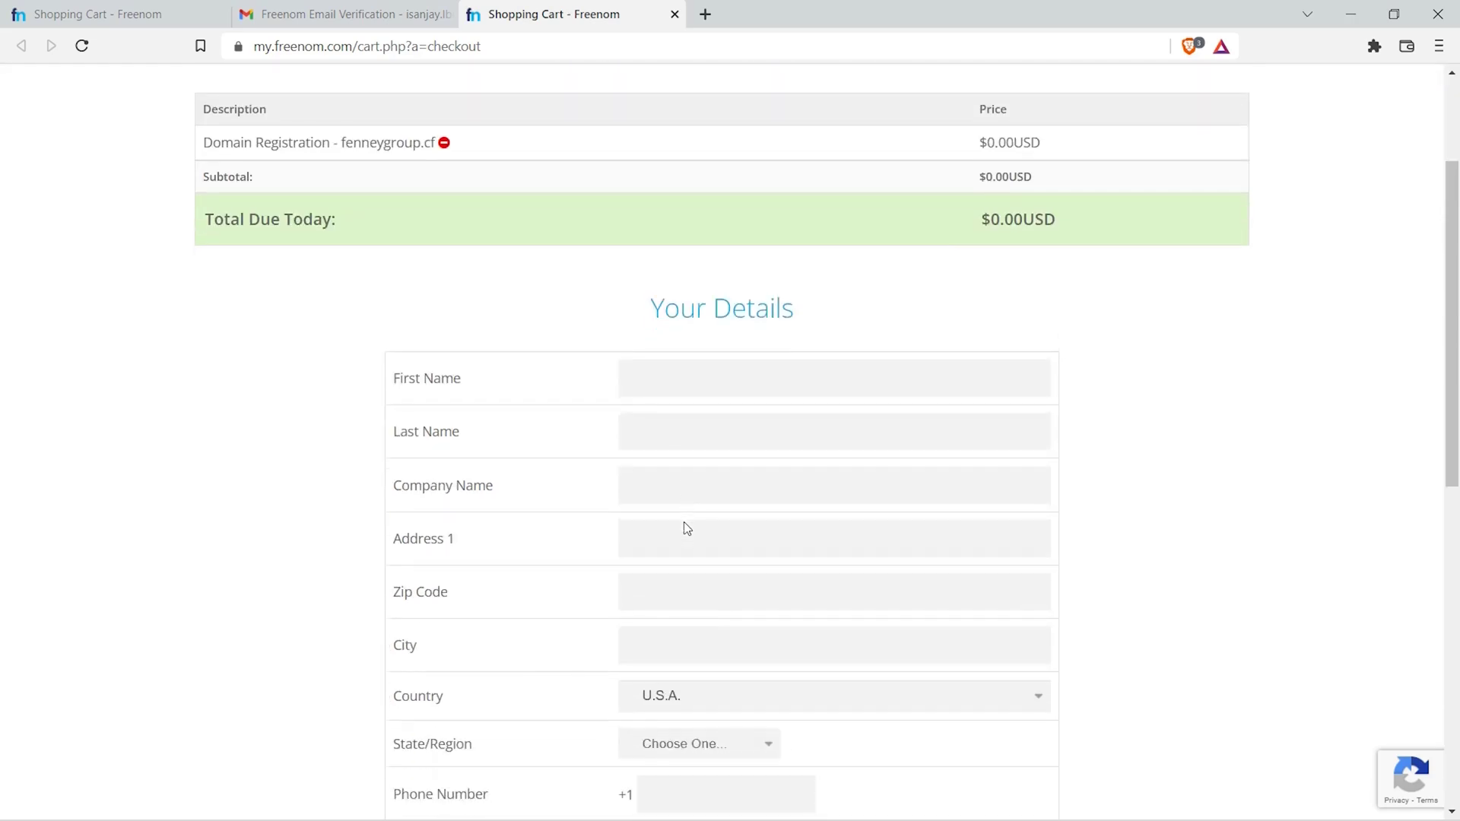
scroll(686, 524, "down", 1)
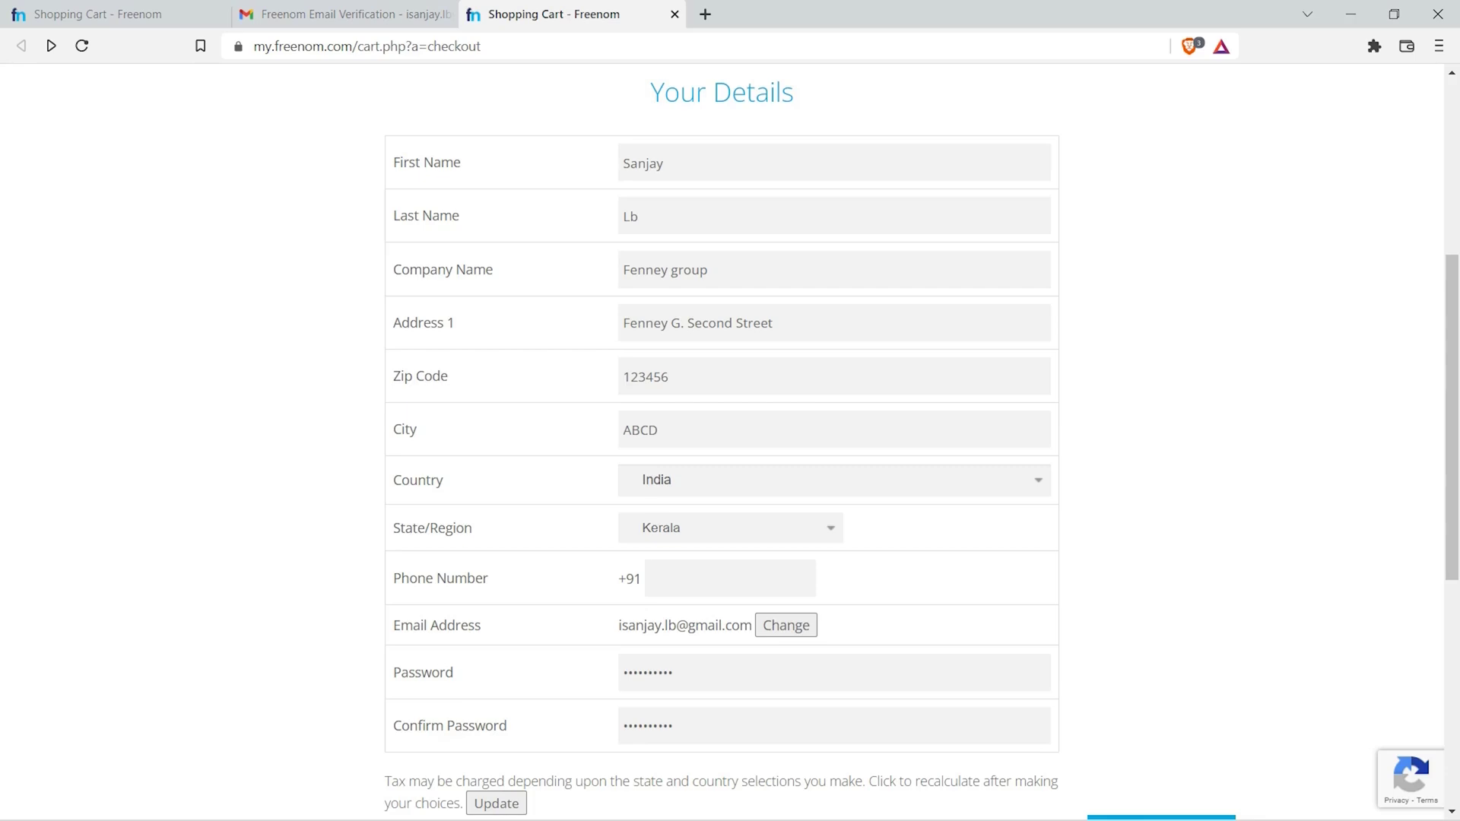
scroll(1268, 449, "down", 2)
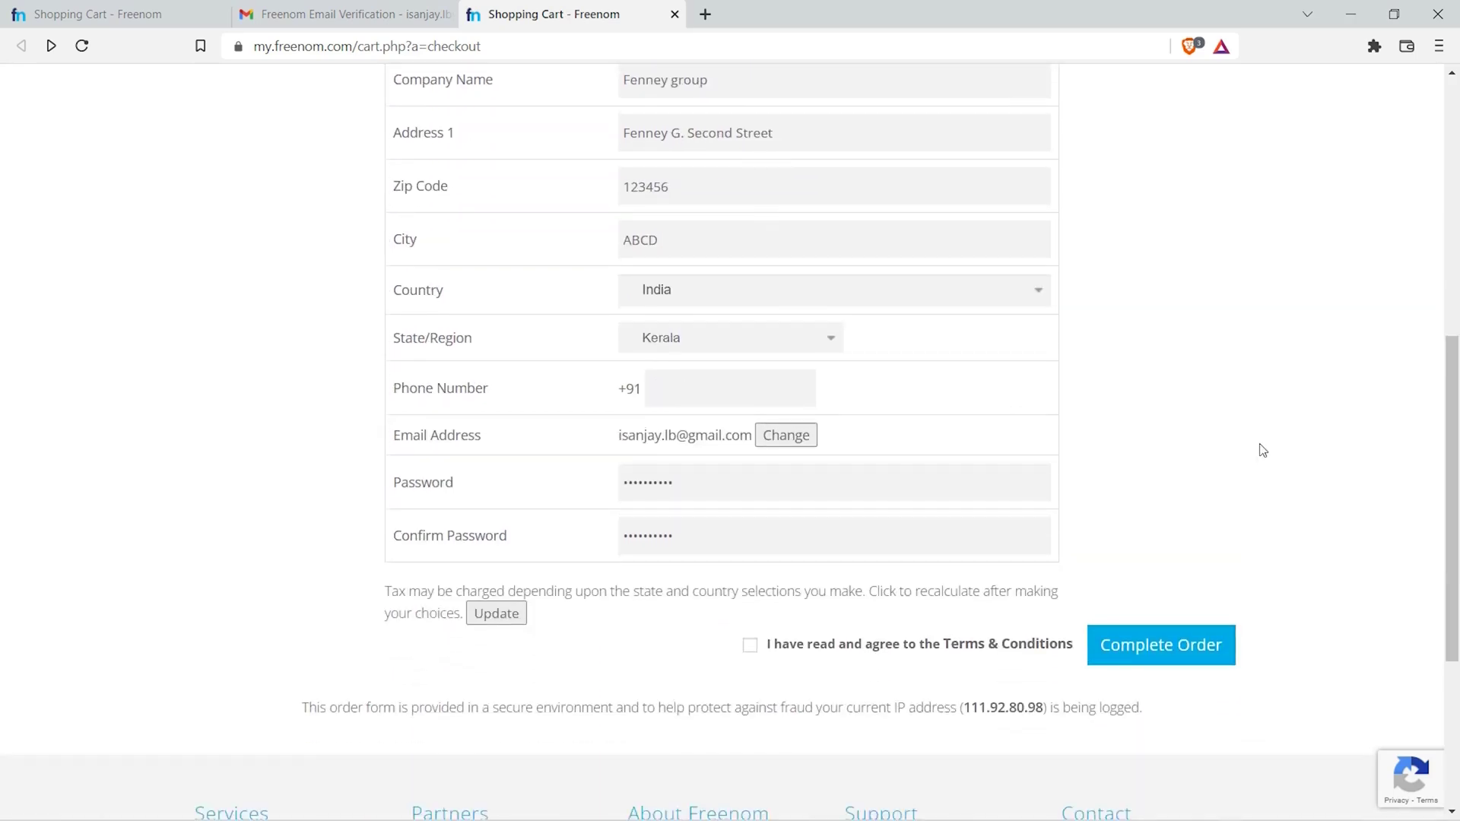
left_click(751, 646)
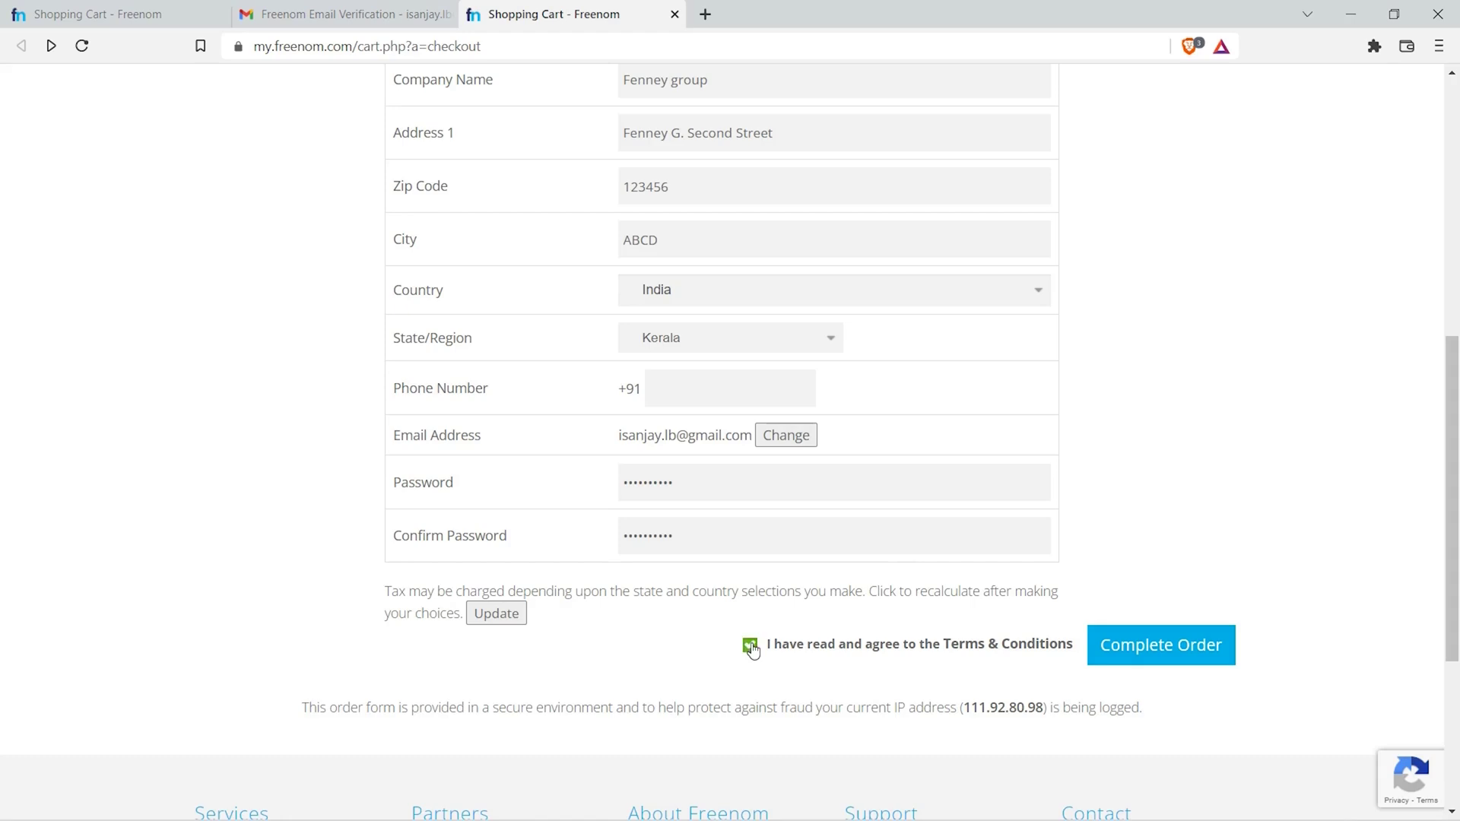
left_click(1166, 652)
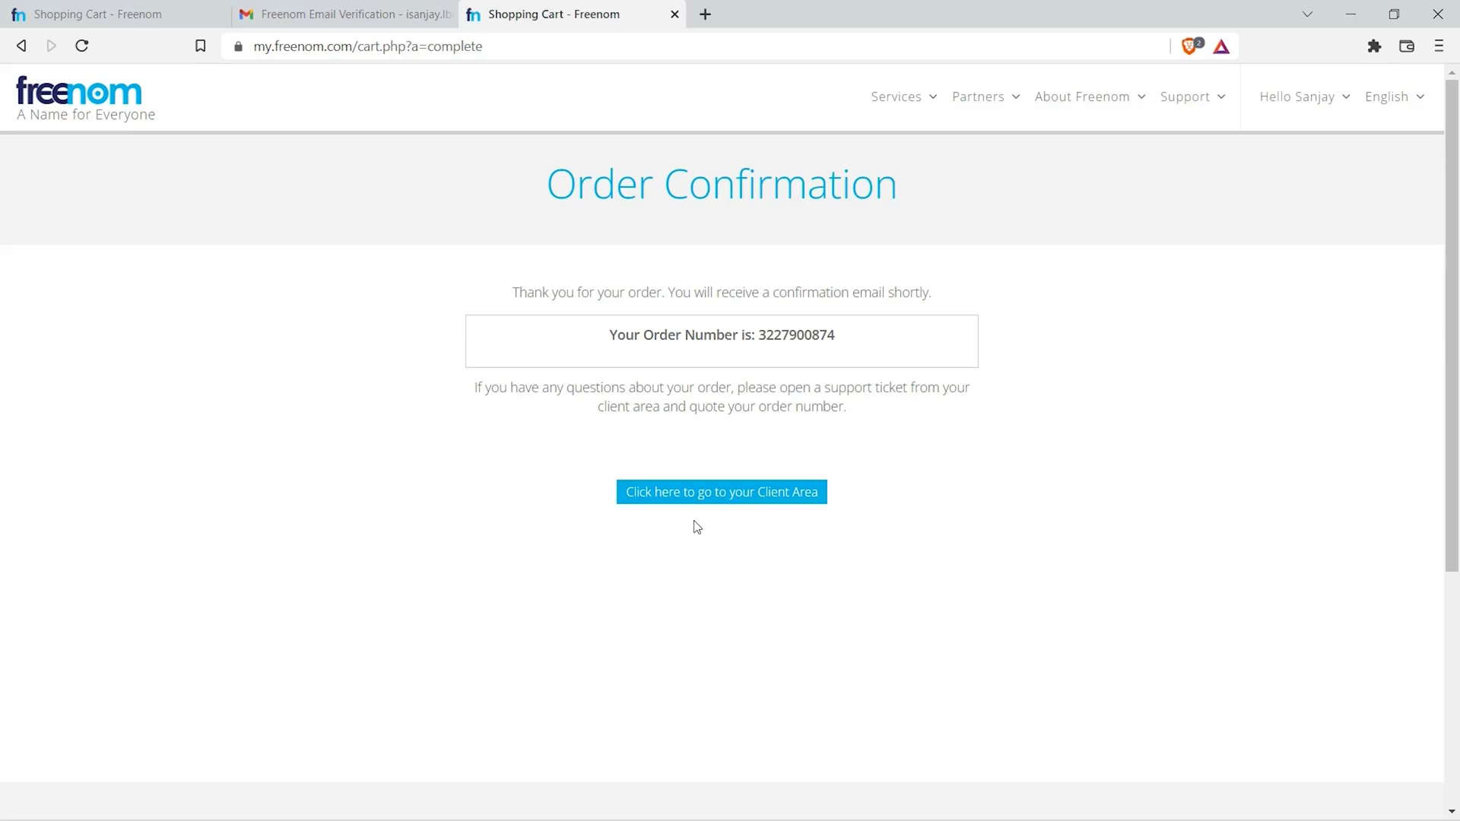
Open Services > My Domains to view the registered domains
left_click(931, 113)
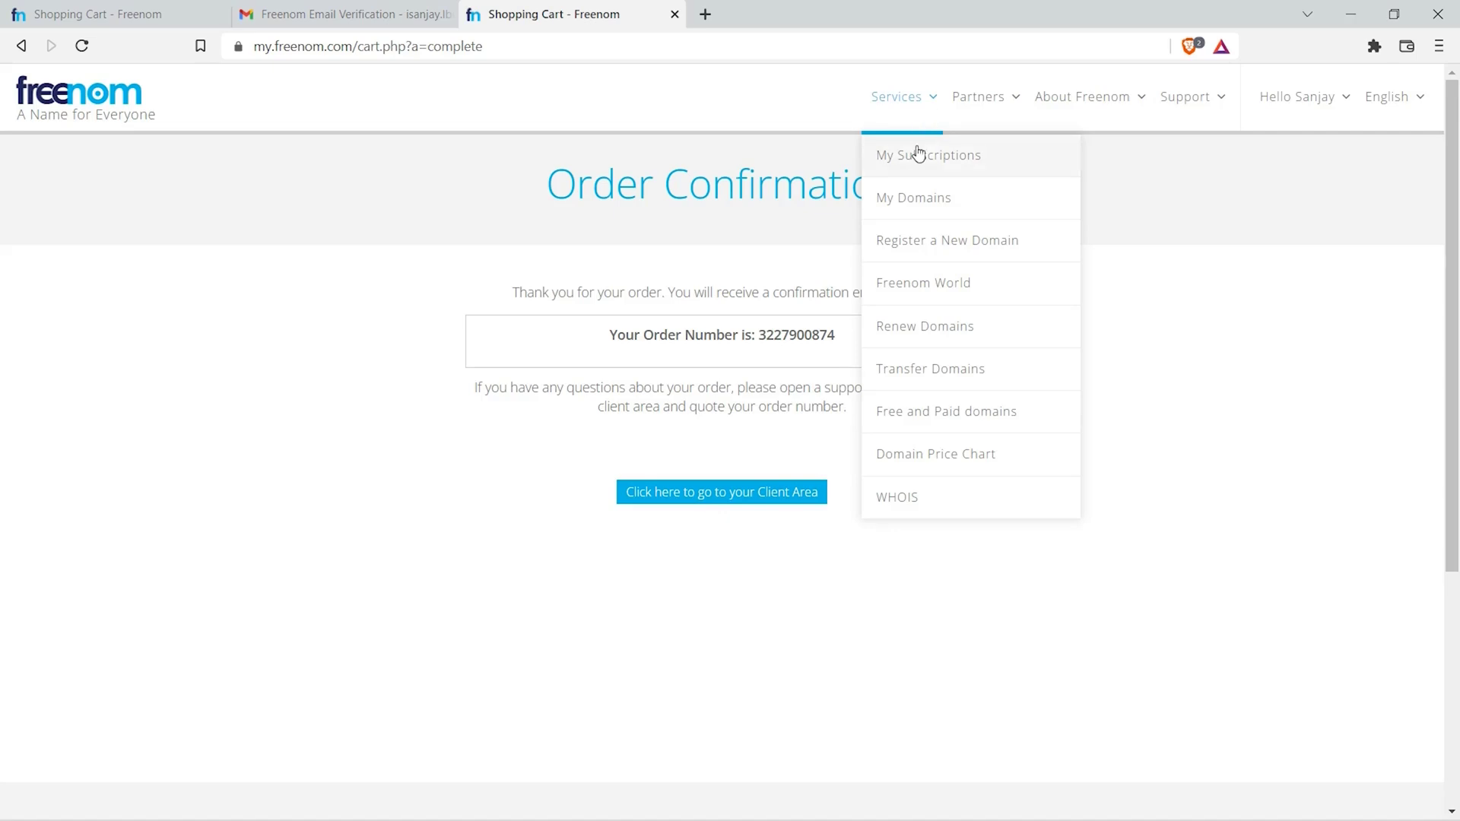
left_click(910, 199)
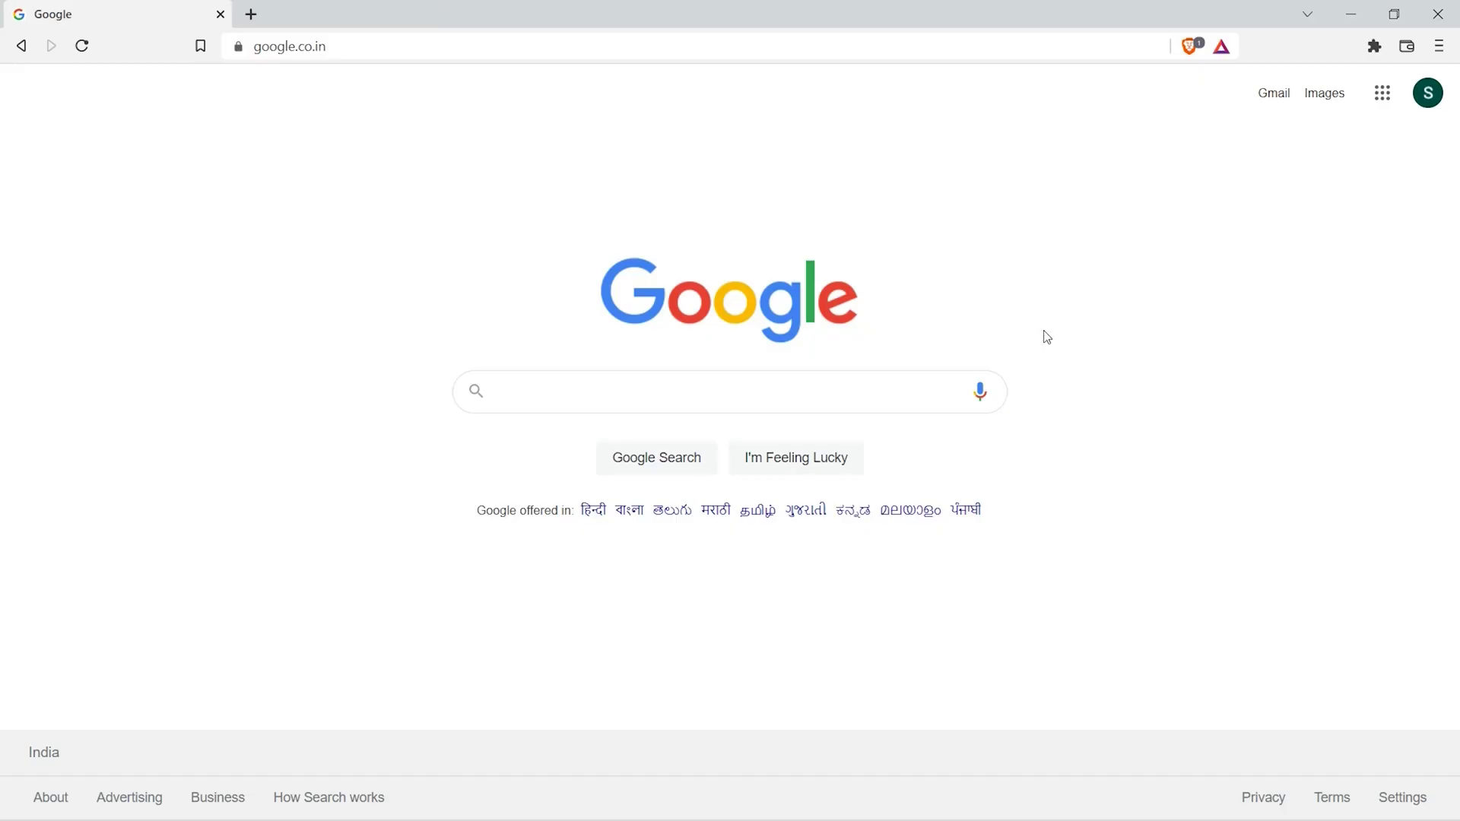
Search Google for 'infinity free host' and open the InfinityFree result
left_click(621, 388)
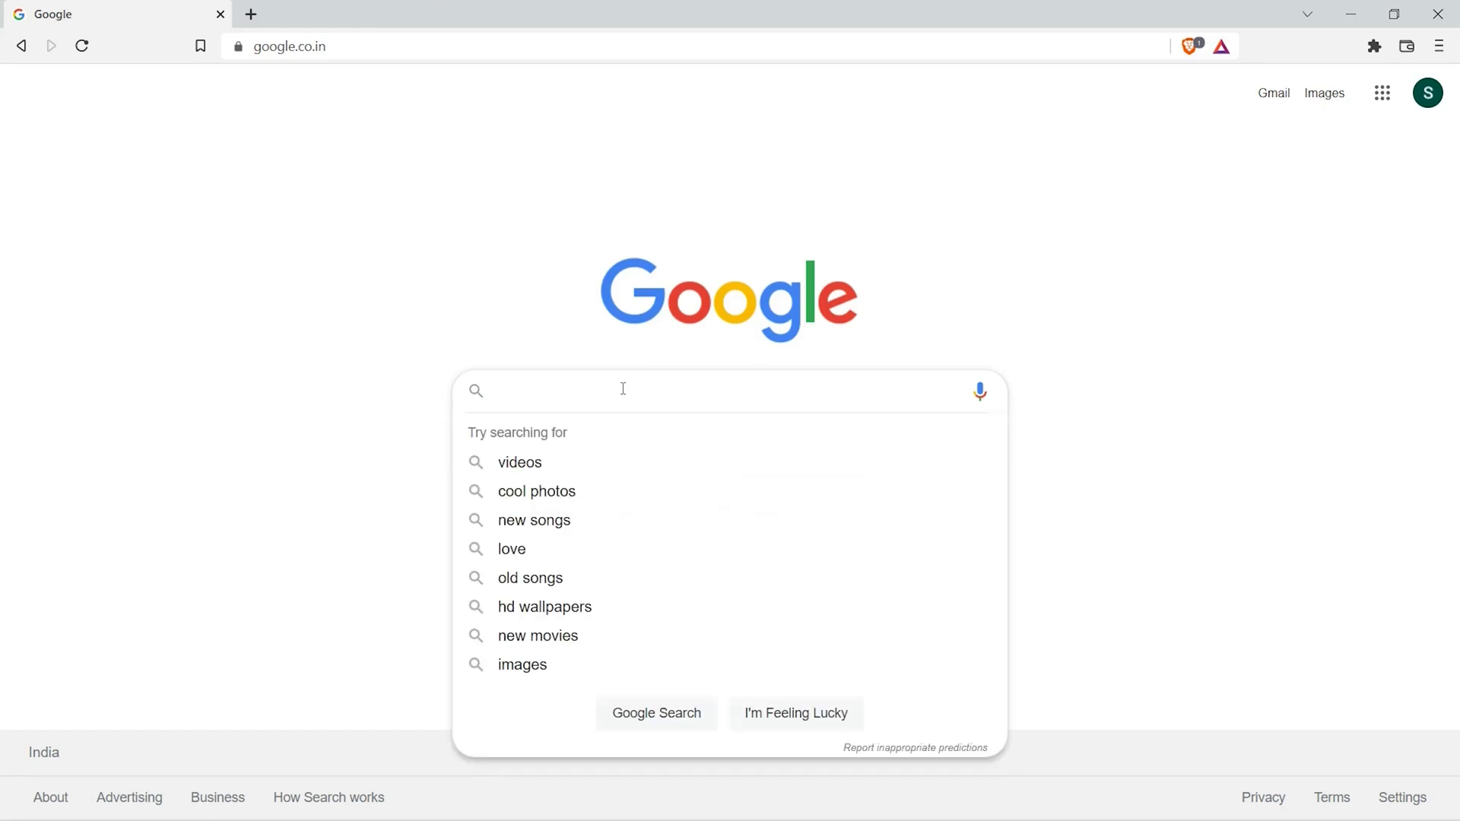
type("infini")
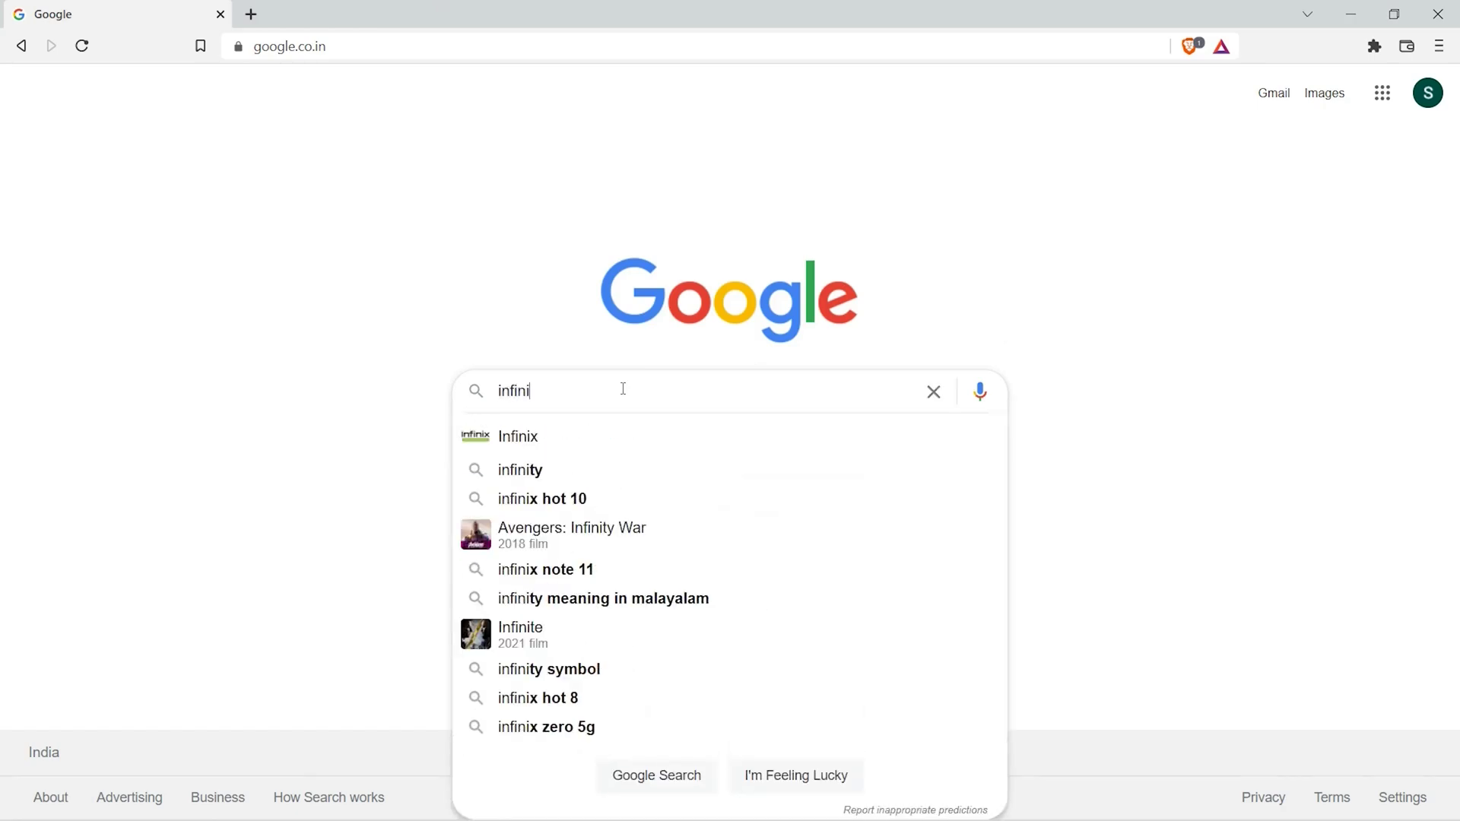
type("ty free host")
key("Return")
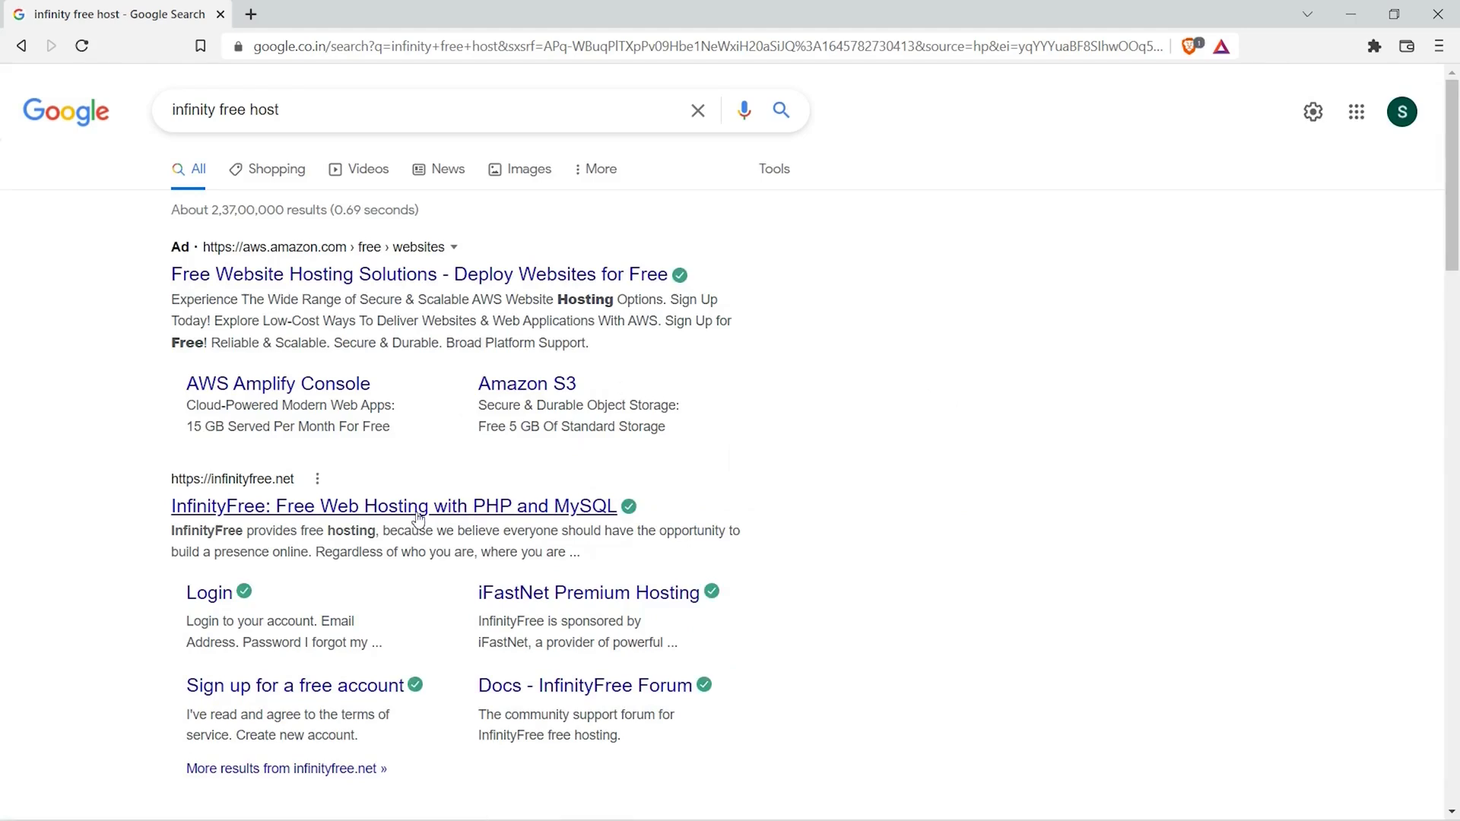
left_click(317, 520)
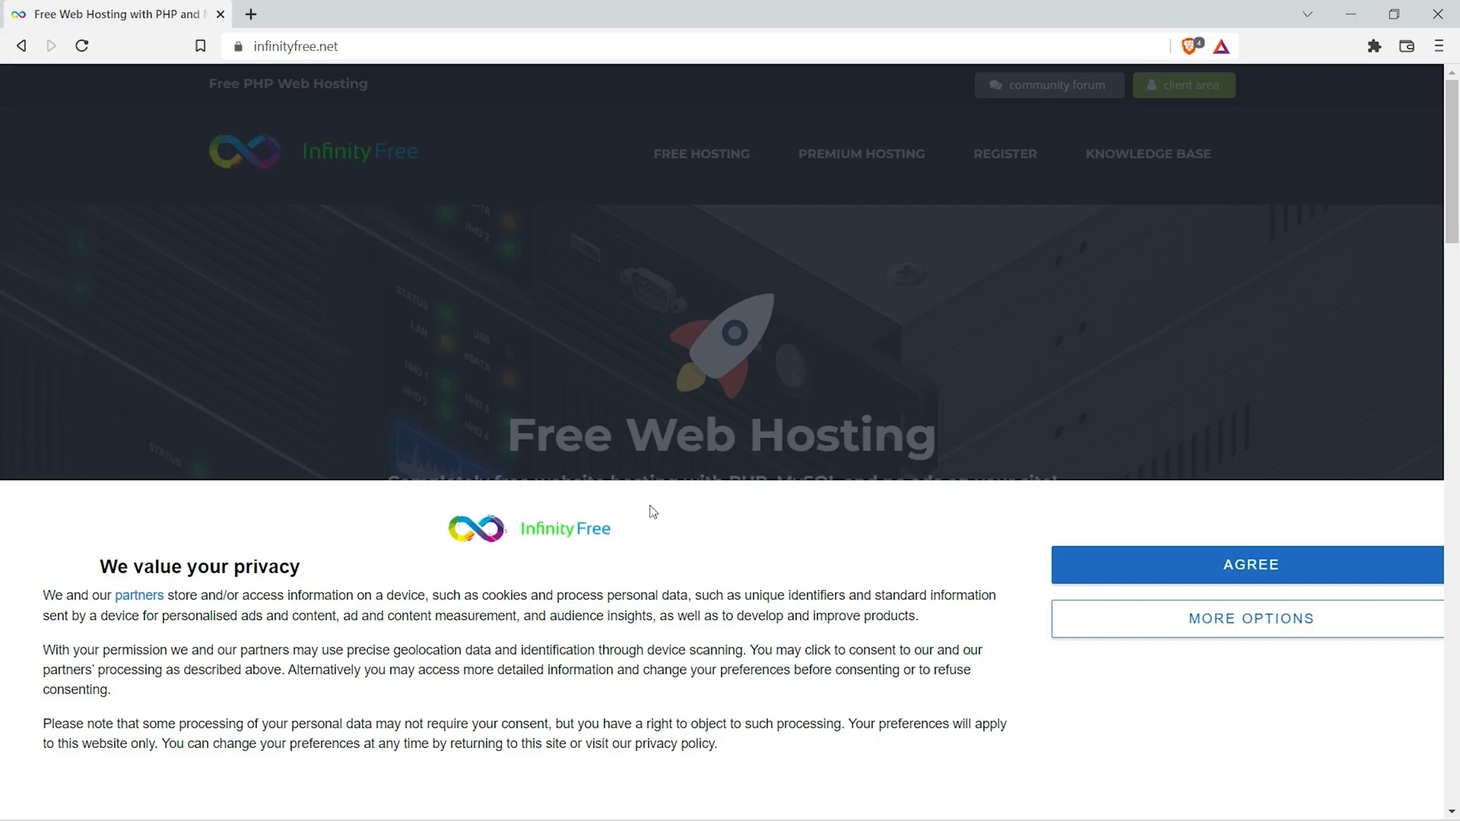
Accept the privacy notice and register a new InfinityFree account, agreeing to terms and reCAPTCHA
left_click(1217, 565)
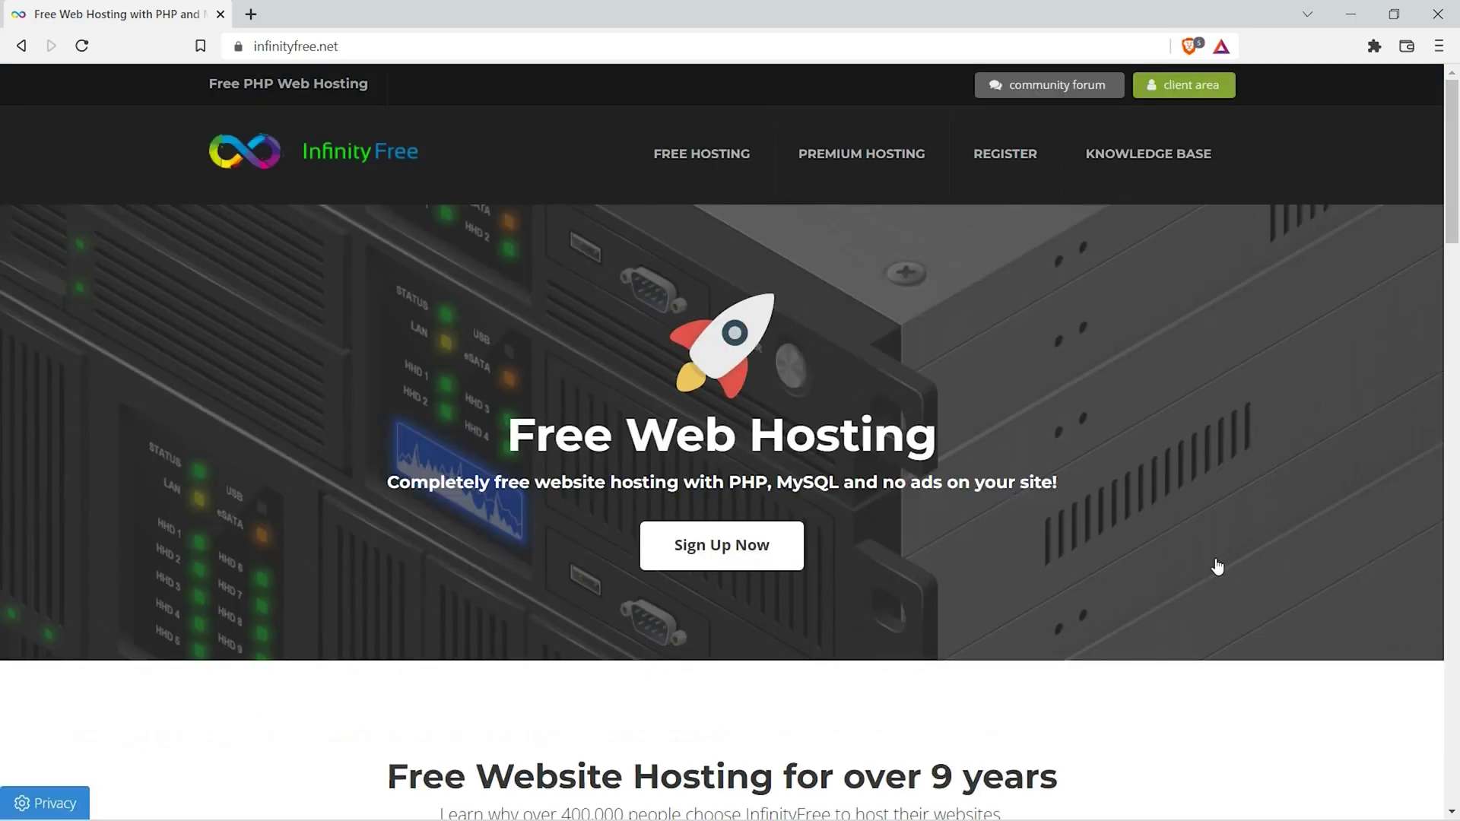
left_click(1003, 165)
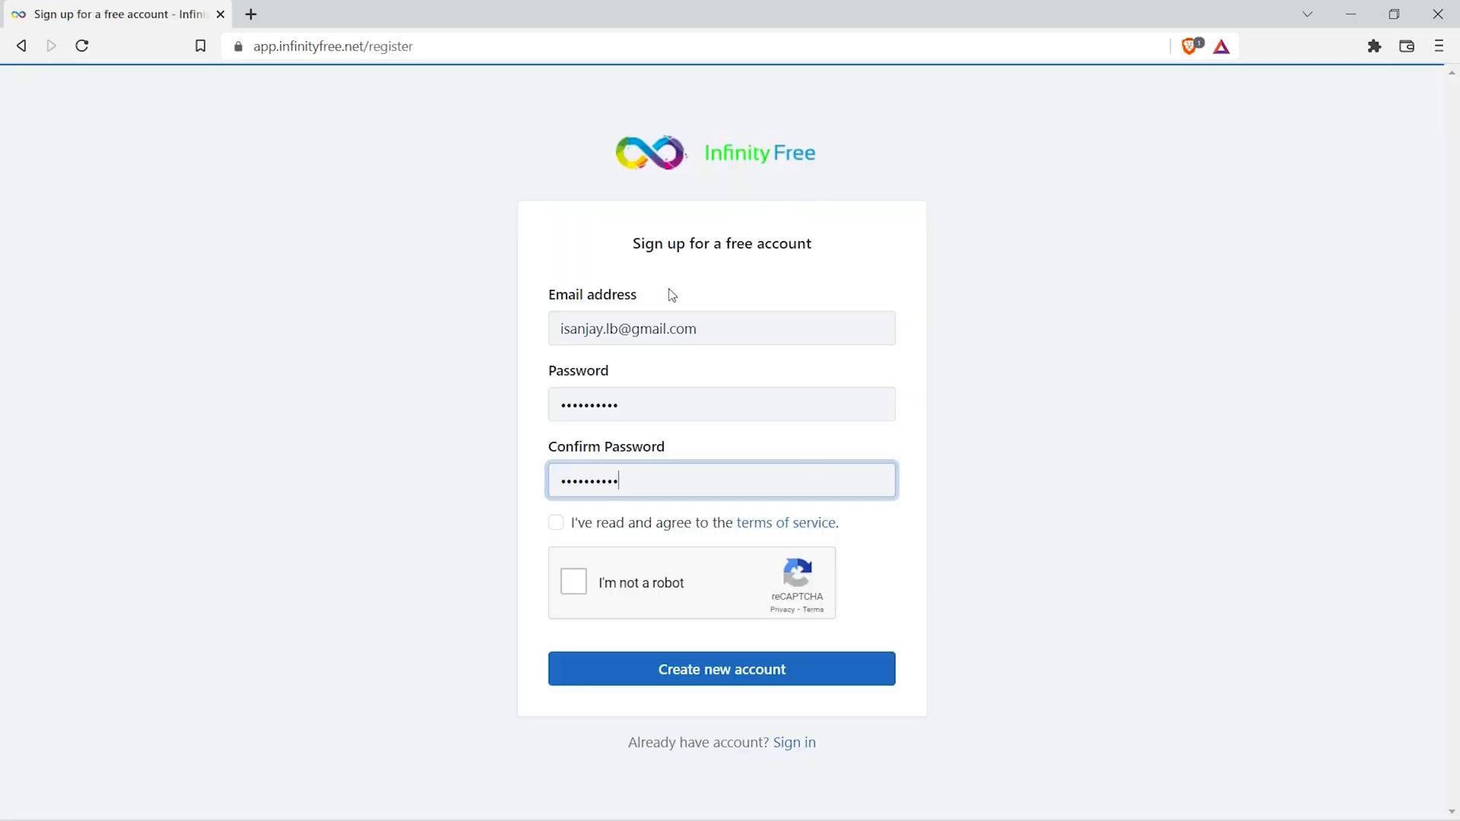
left_click(556, 525)
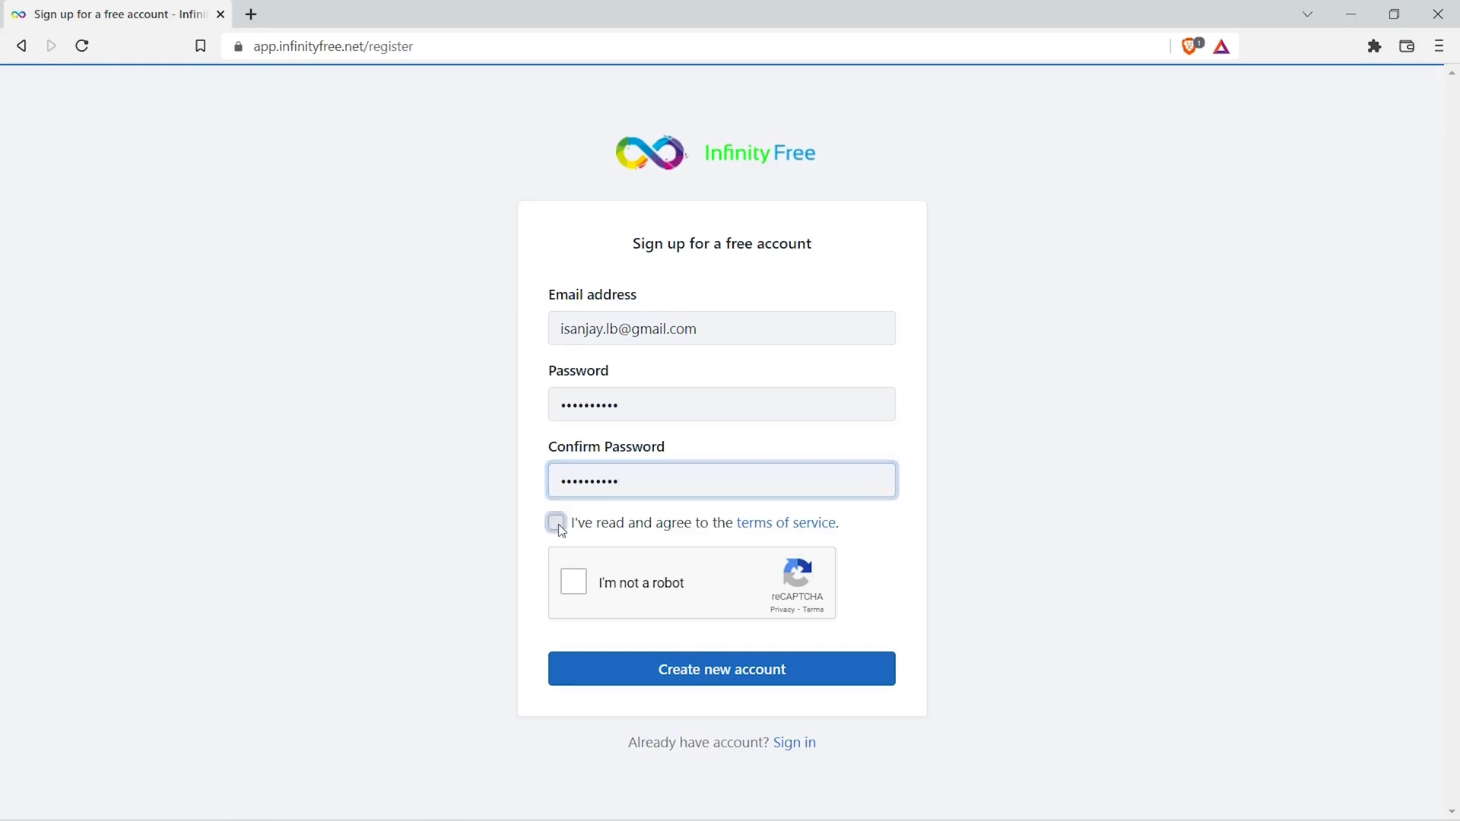
left_click(574, 583)
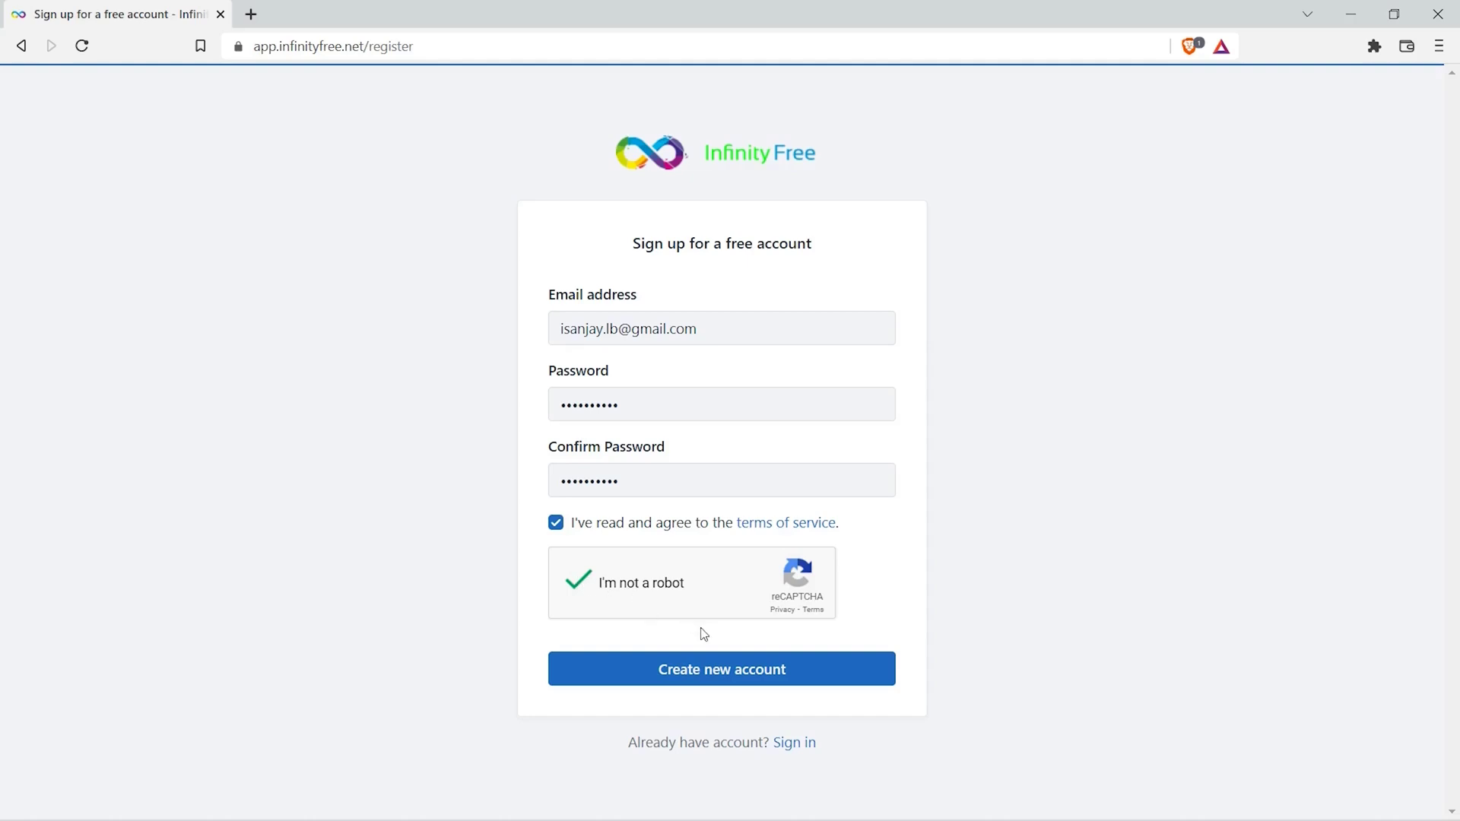
left_click(723, 676)
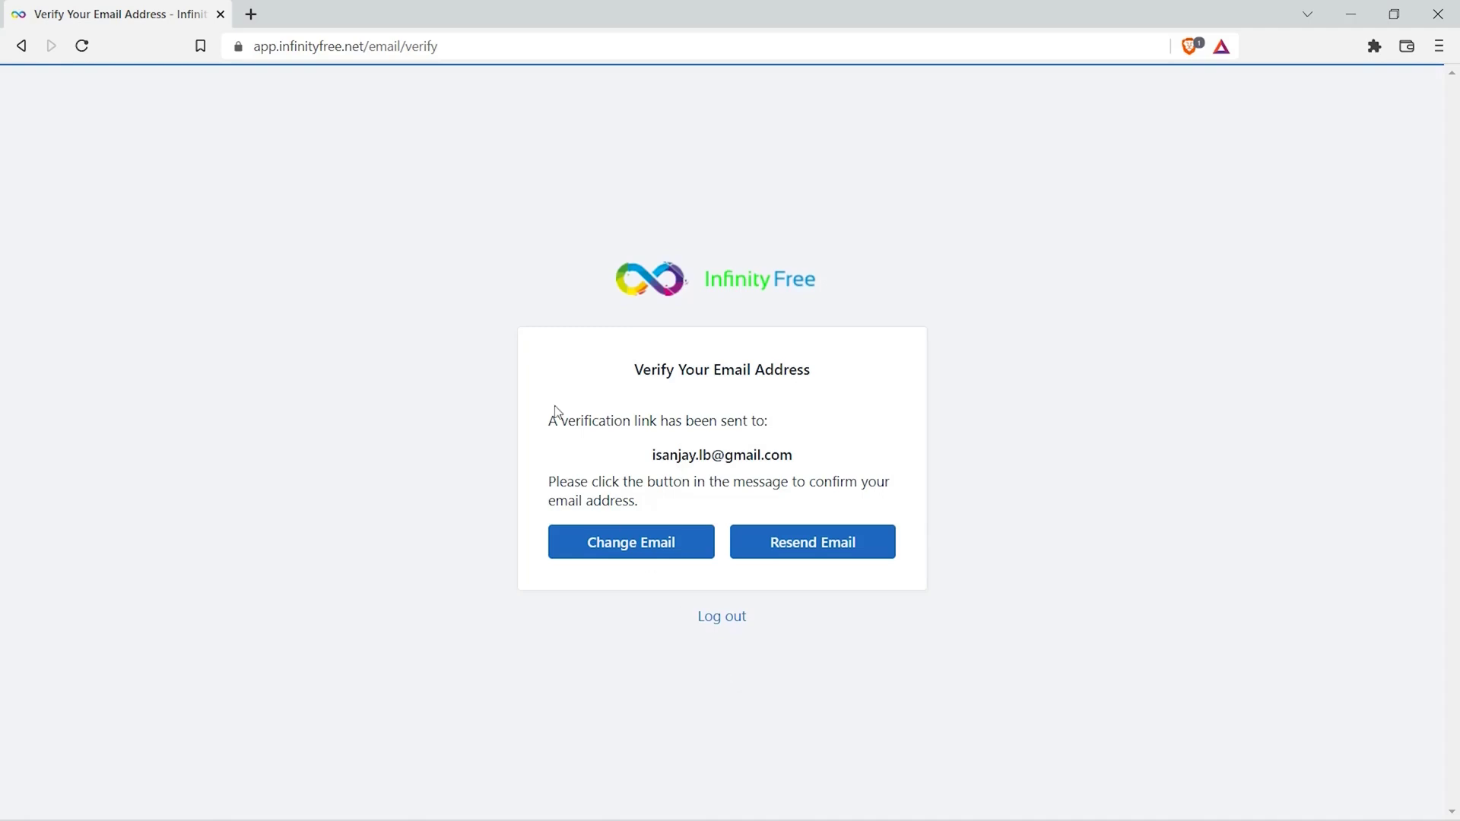
In a new tab, open Gmail and confirm the address via InfinityFree's Verify Email Address link
left_click(250, 13)
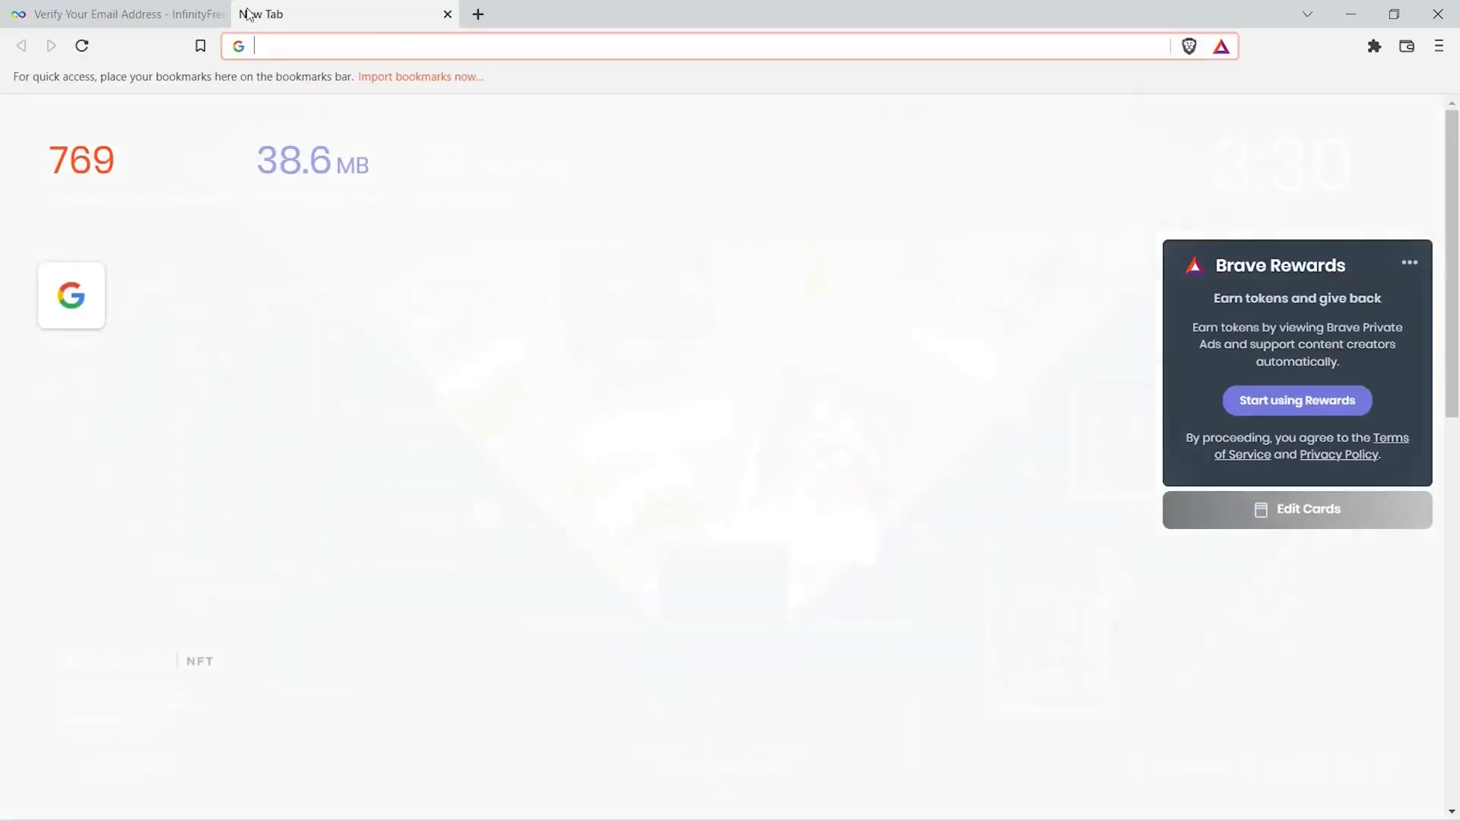
type("gm")
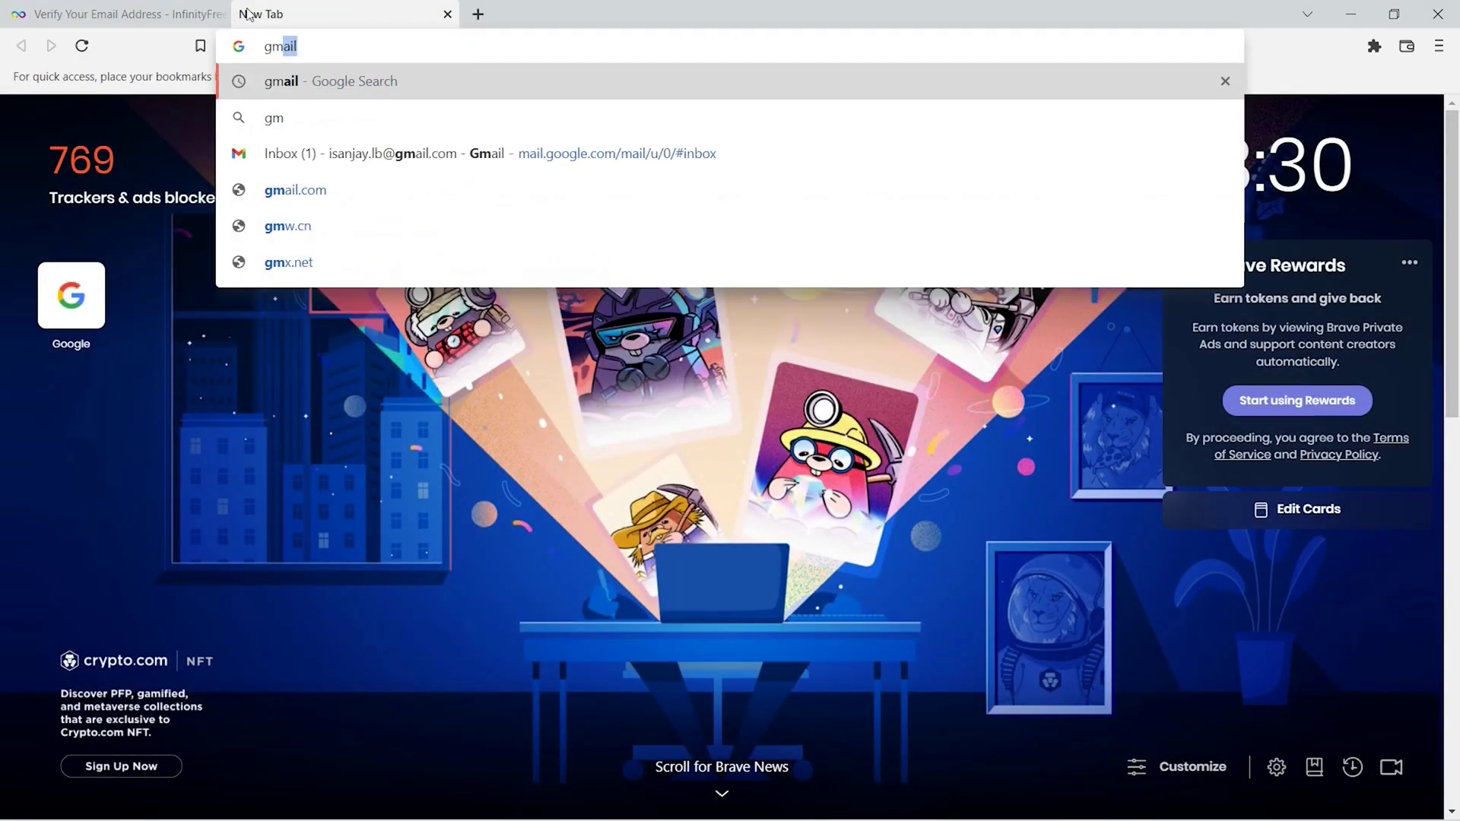
type("ail")
key("Return")
left_click(1357, 115)
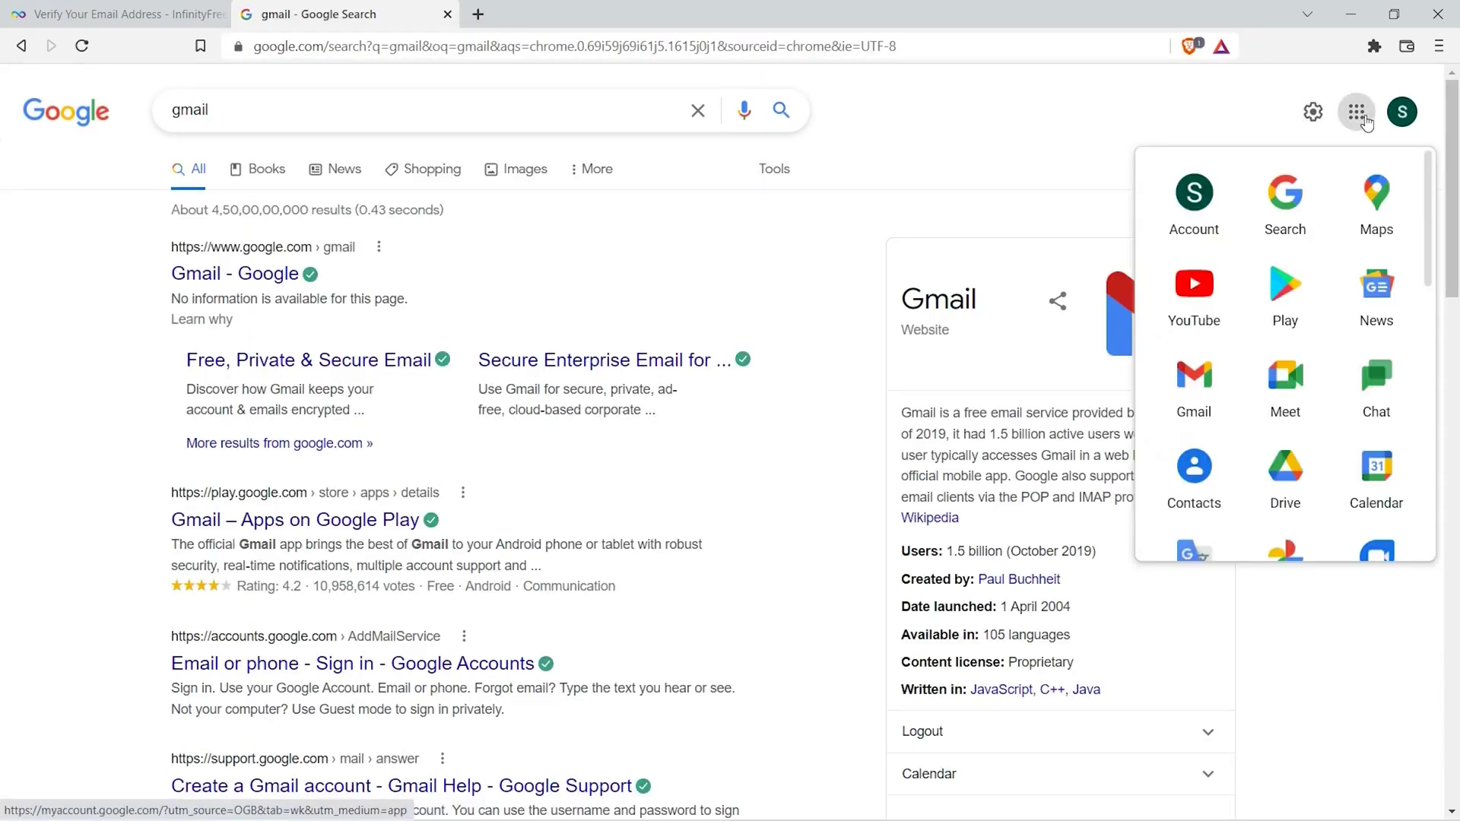
left_click(1195, 380)
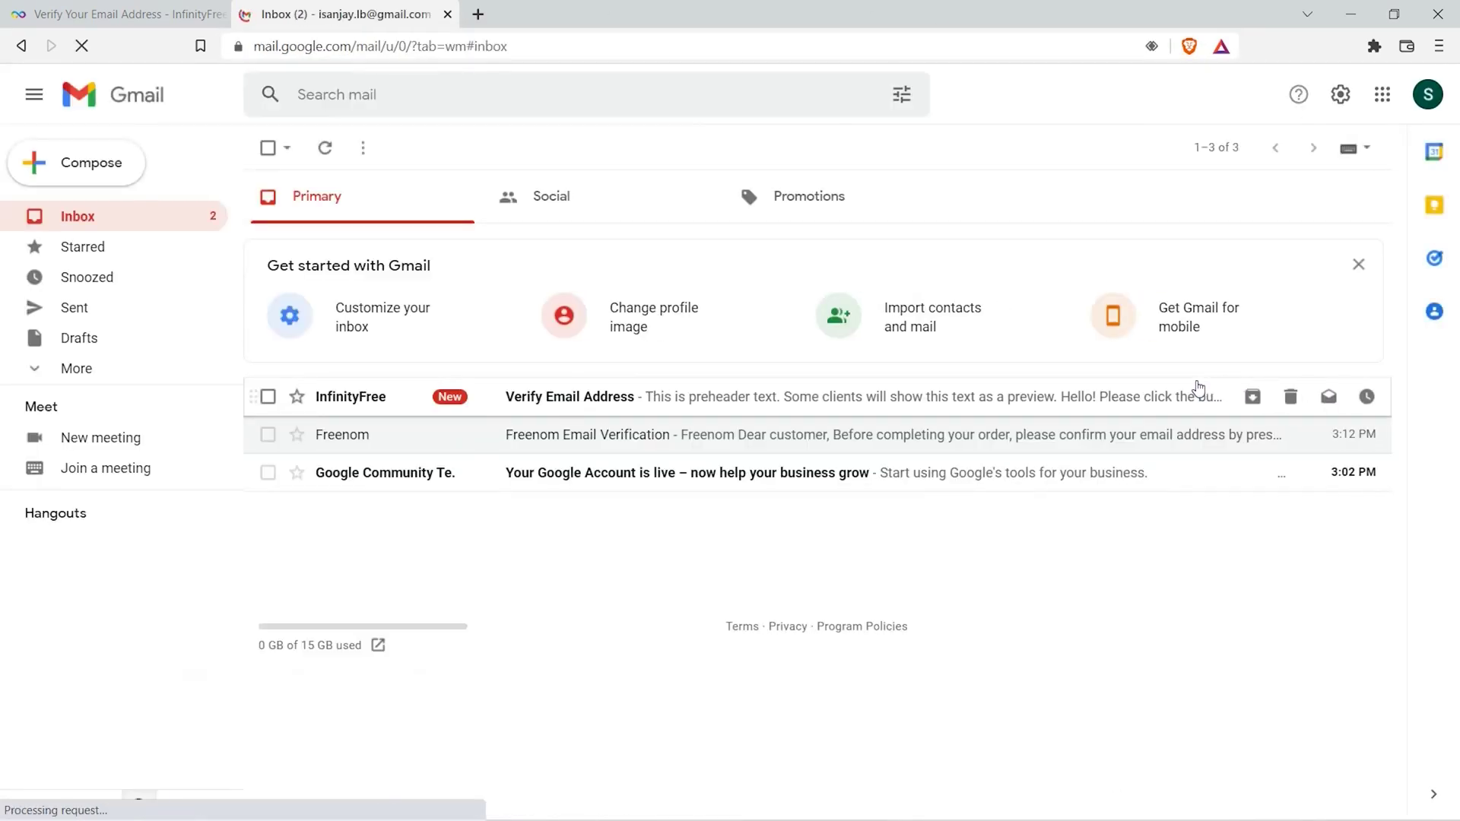
left_click(534, 407)
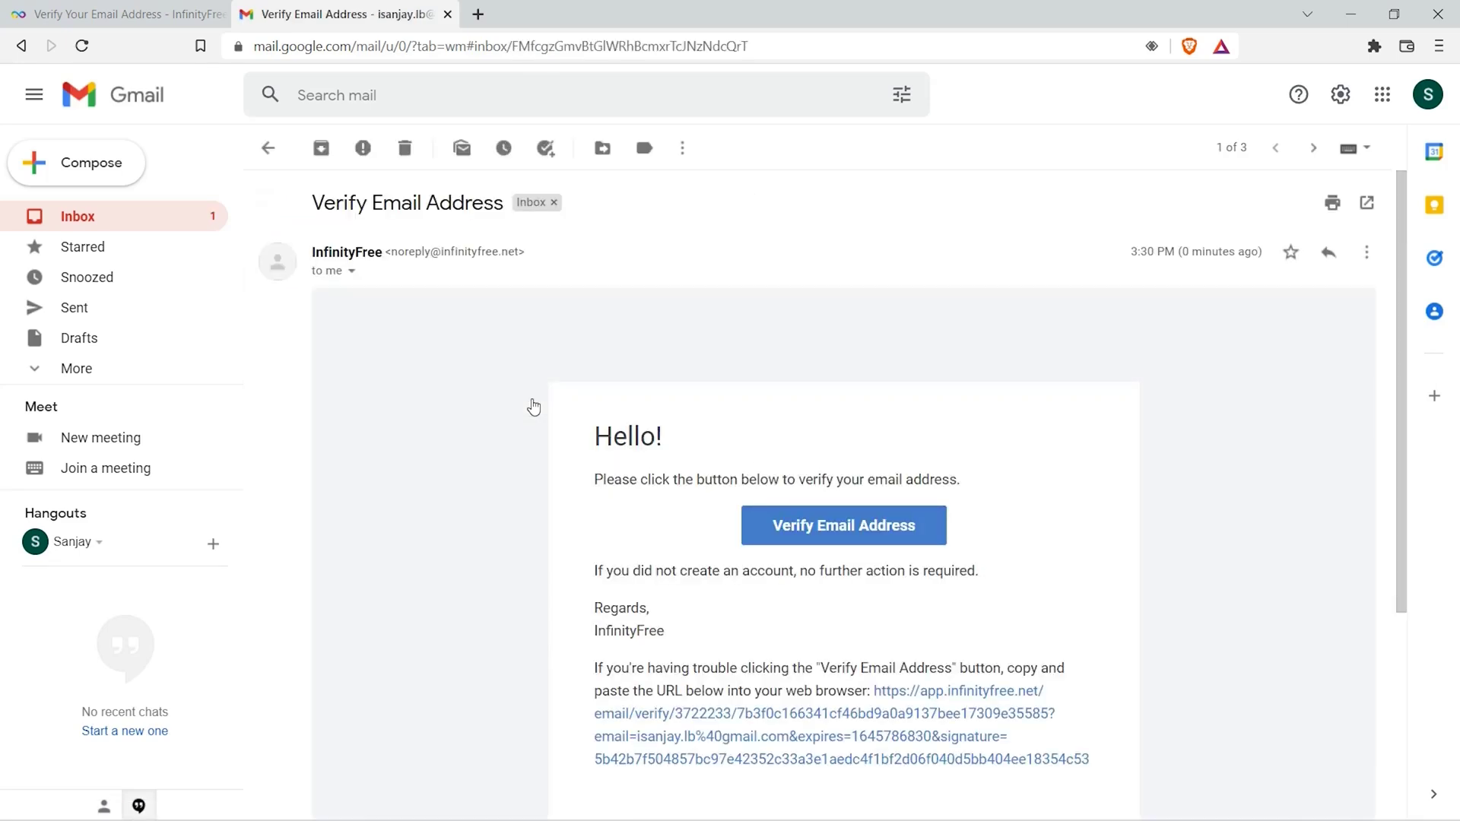
left_click(837, 531)
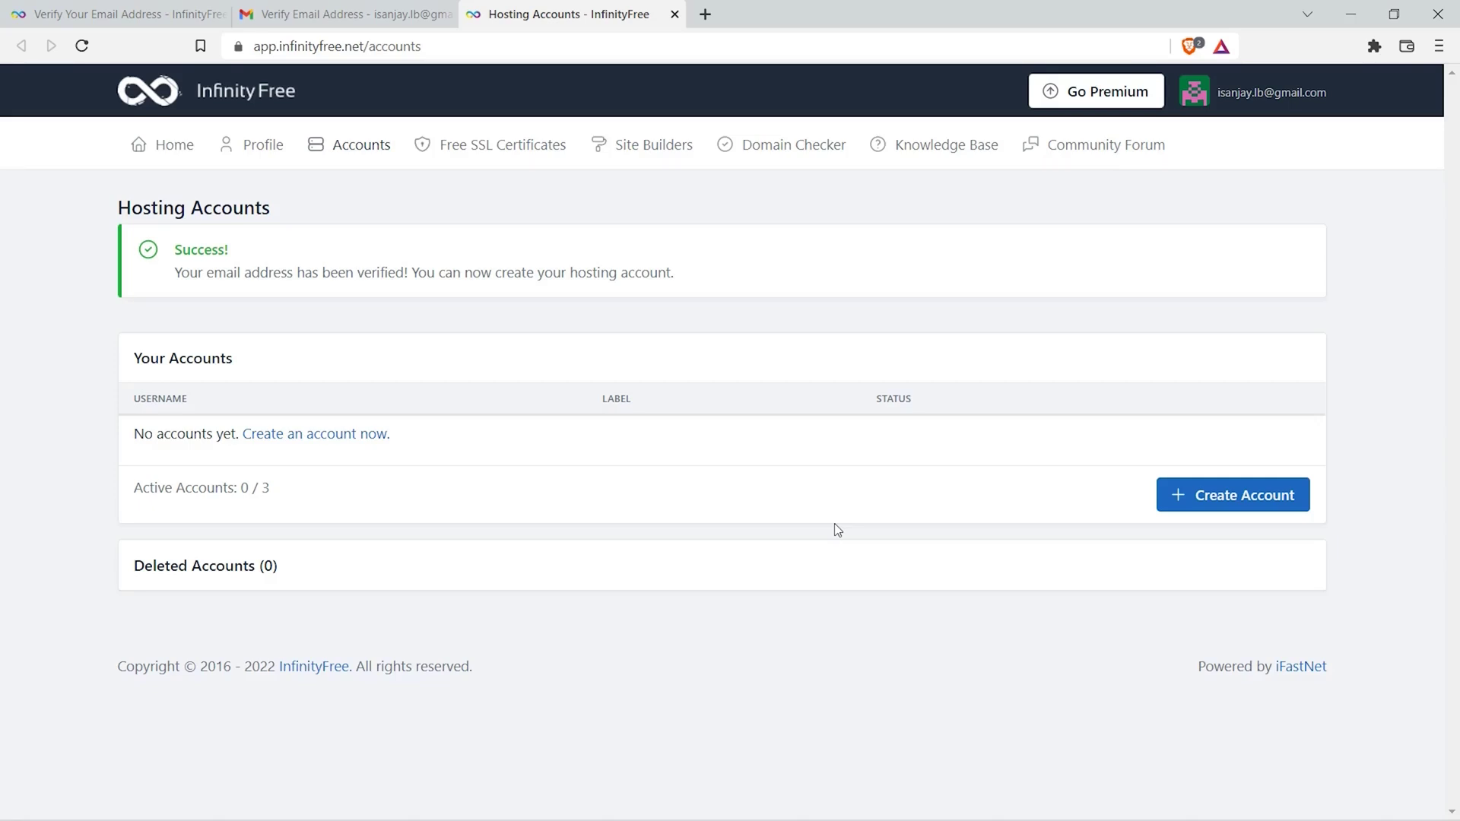
Start a new hosting account and check that subdomain 'fenneygroup' is available
left_click(1229, 500)
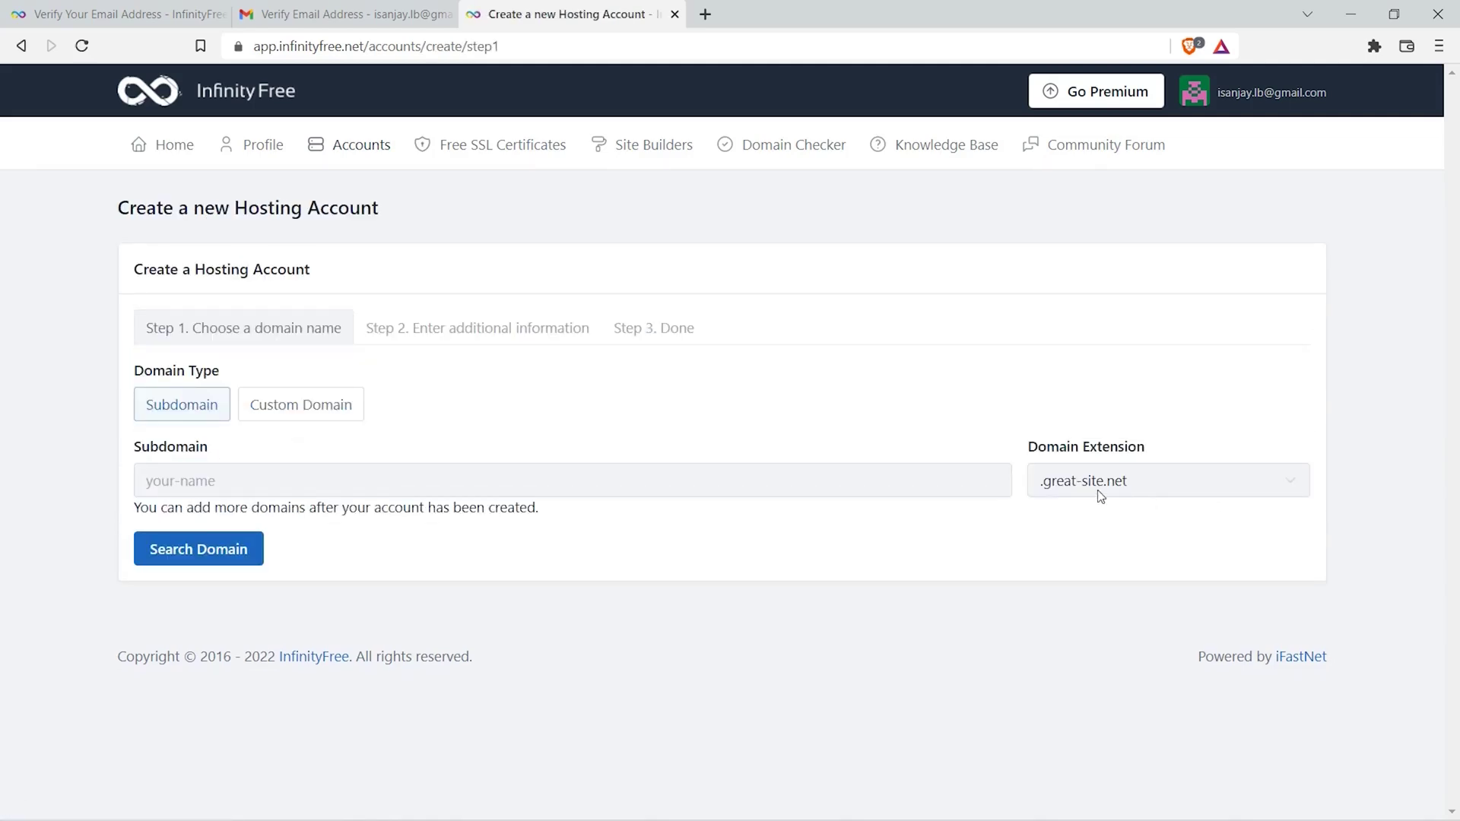
left_click(266, 481)
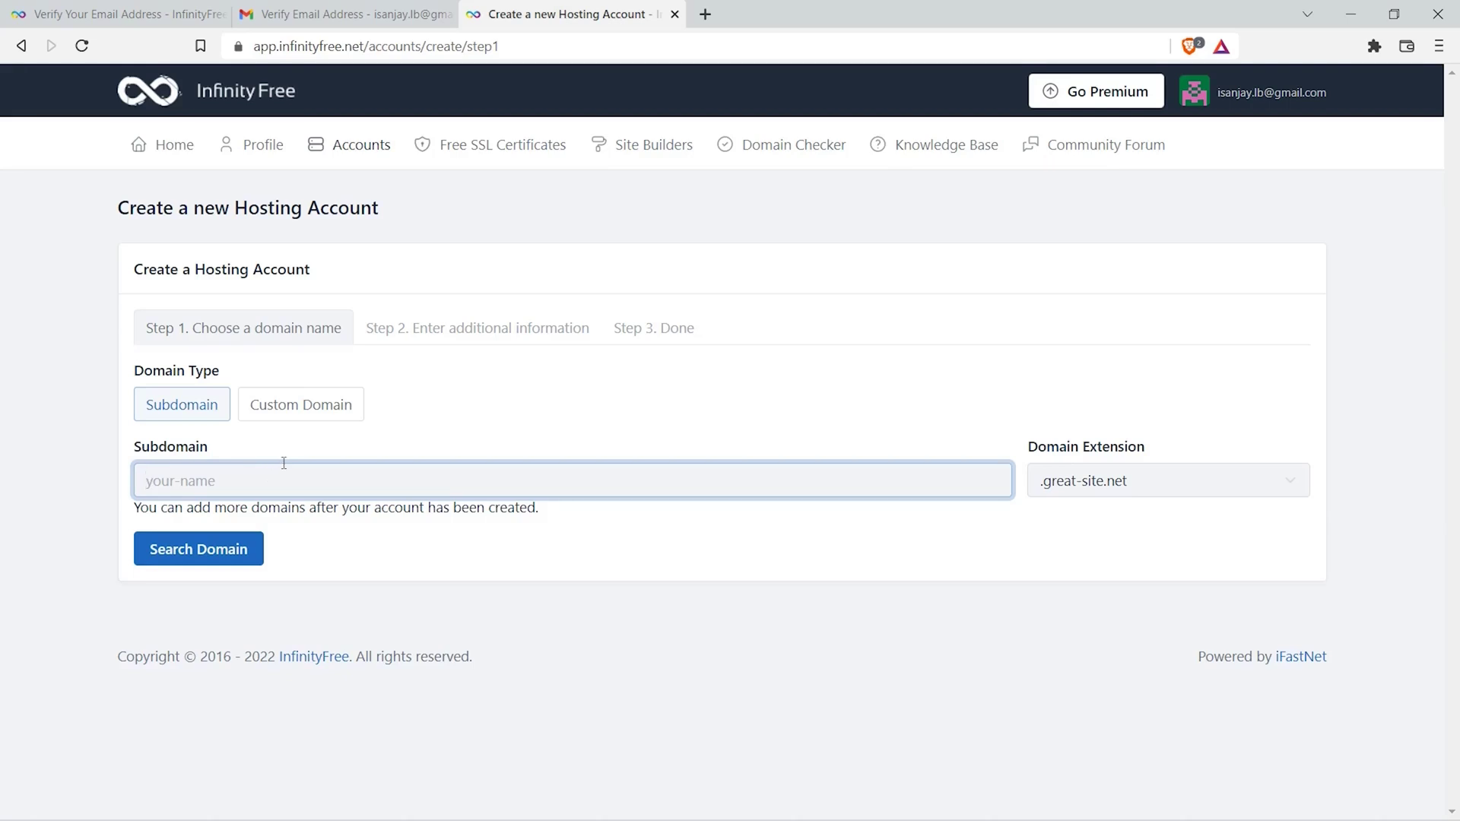
type("fenneygroup")
left_click(196, 549)
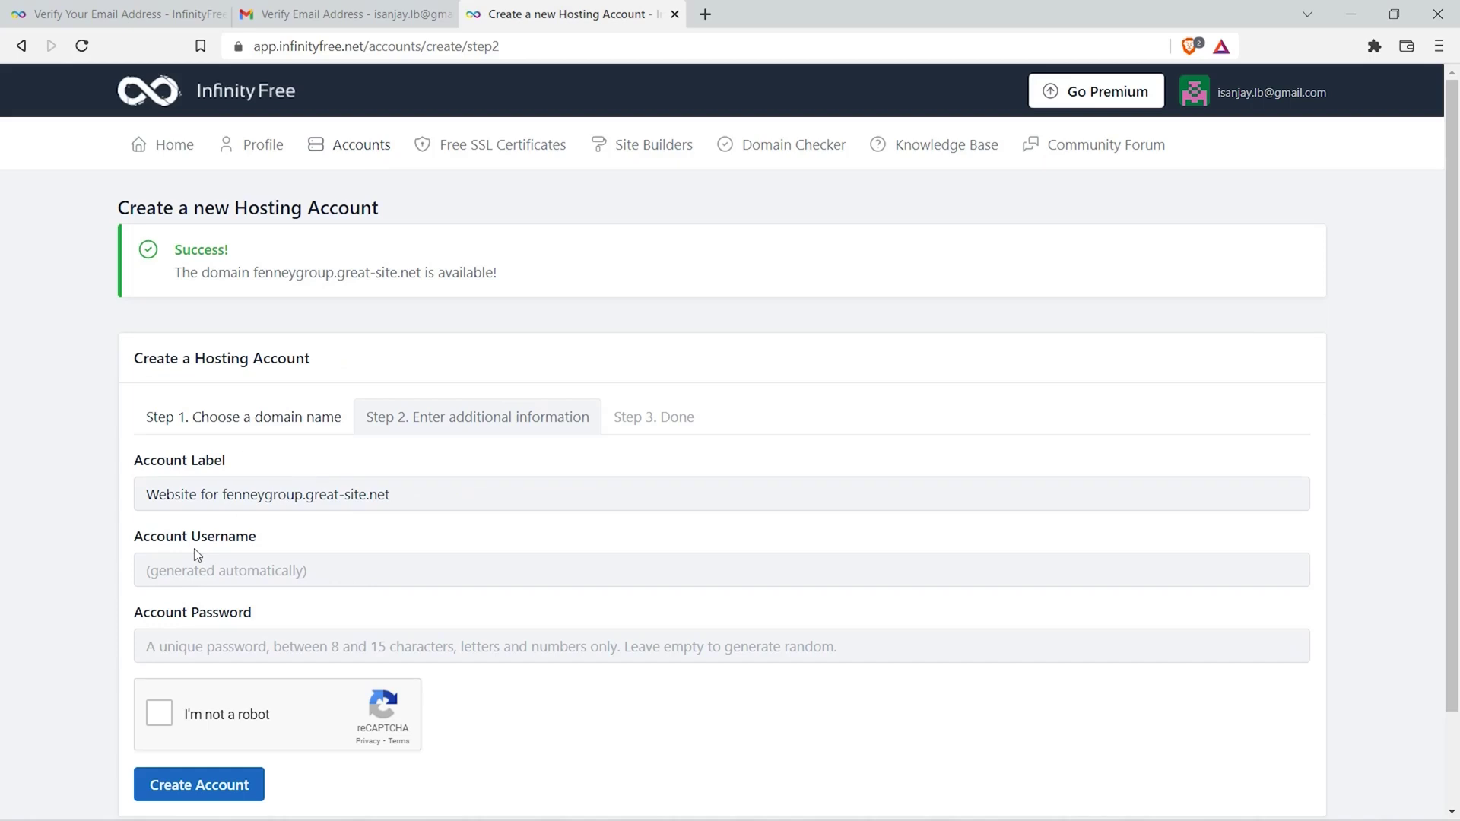
Solve the traffic-light reCAPTCHA and create the fenneygroup.great-site.net hosting account
left_click(153, 718)
left_click(461, 580)
left_click(373, 569)
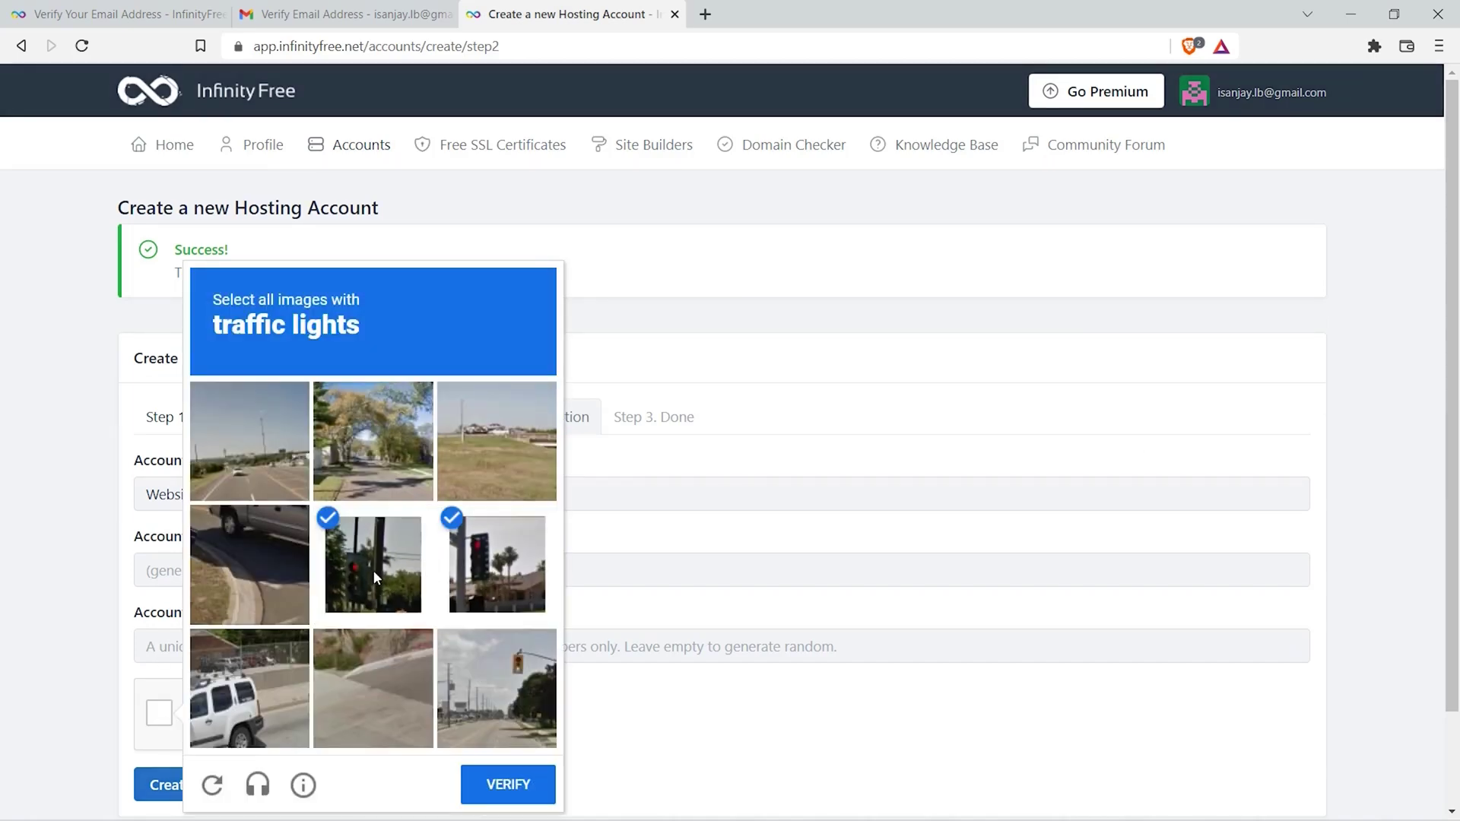
left_click(528, 747)
left_click(494, 794)
left_click(205, 791)
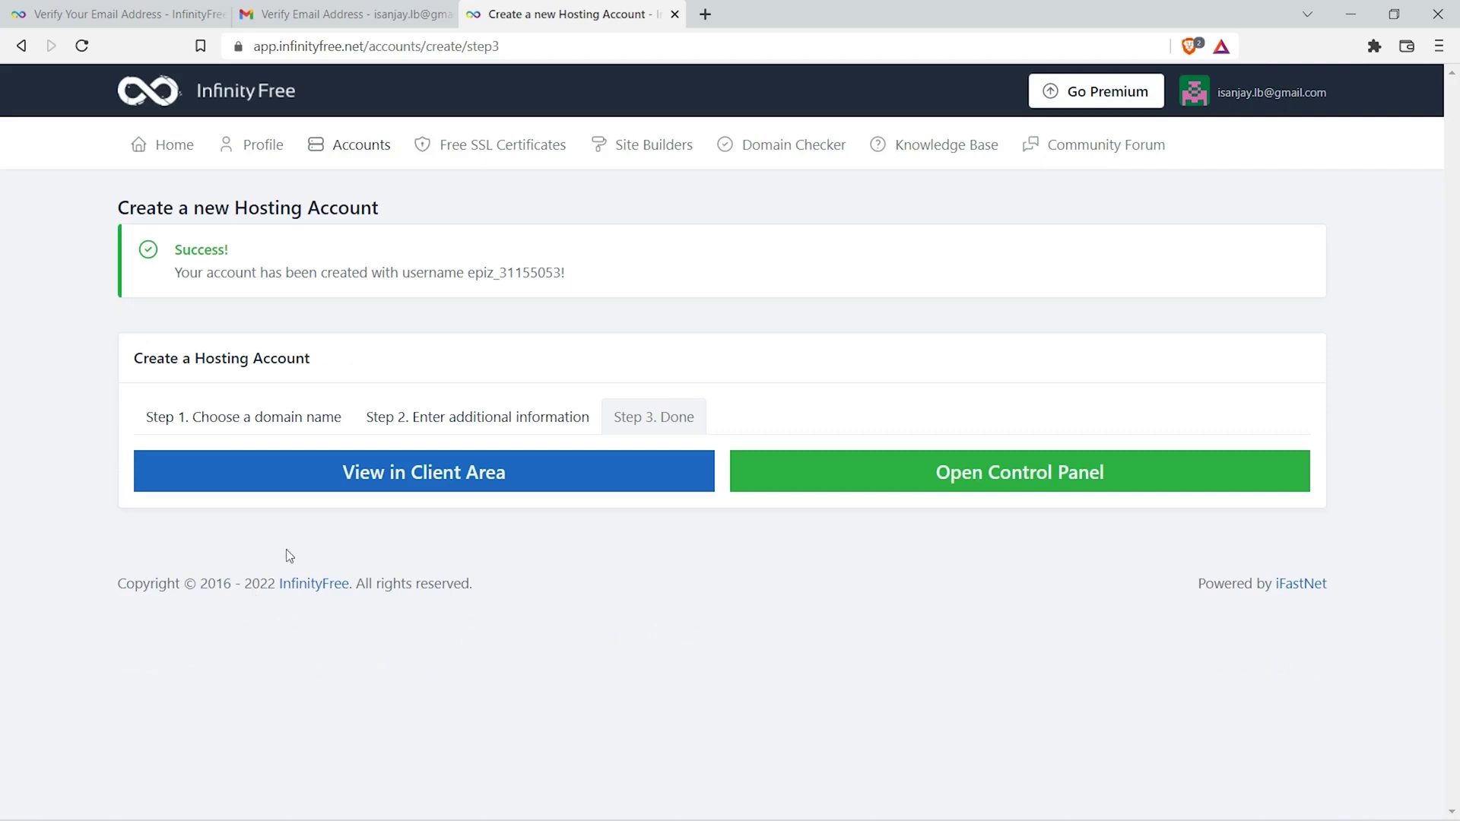
View the new hosting account in the Client Area and launch its Control Panel
left_click(413, 476)
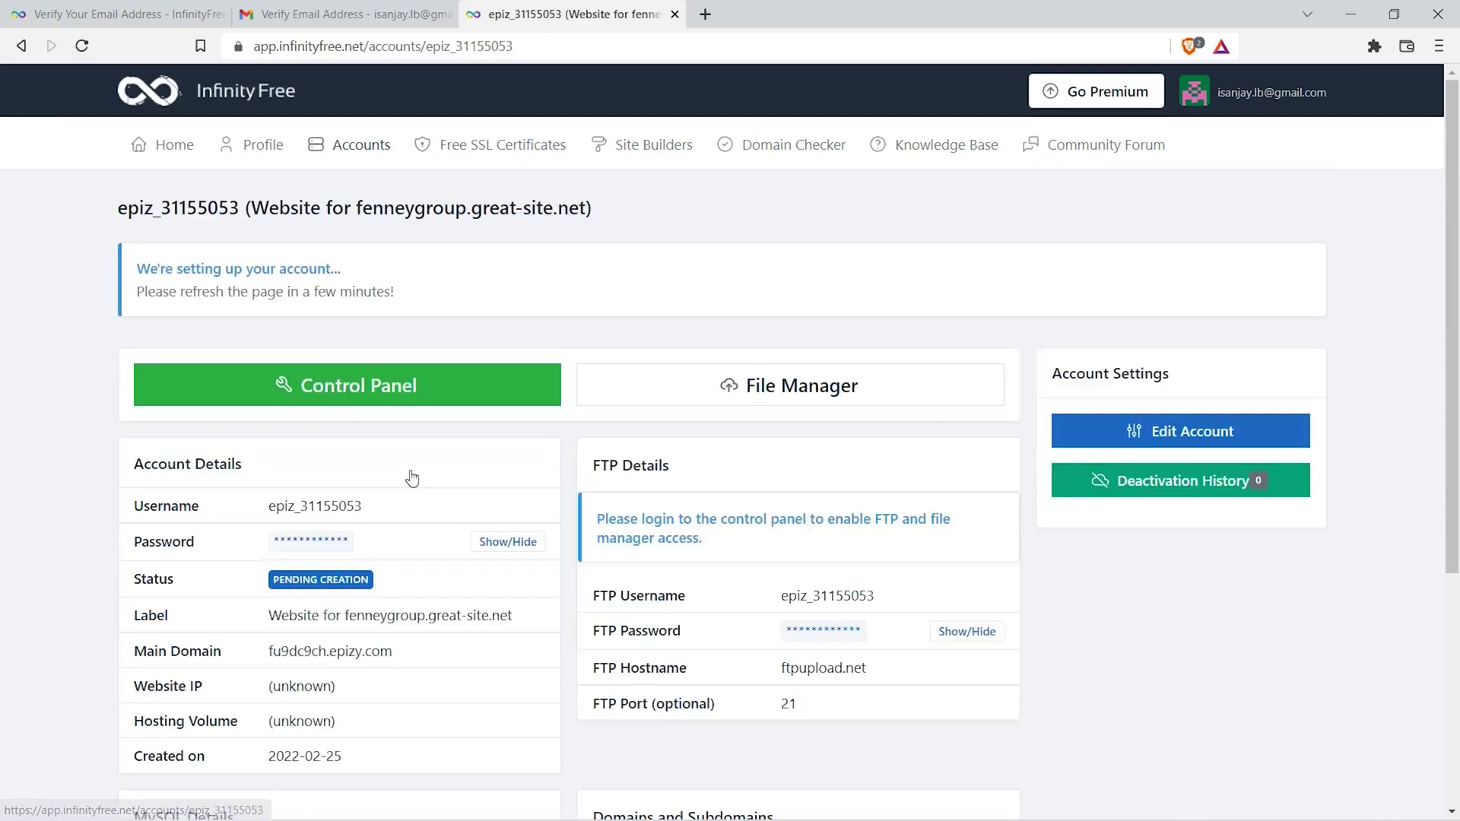
scroll(412, 478, "down", 3)
scroll(413, 477, "up", 3)
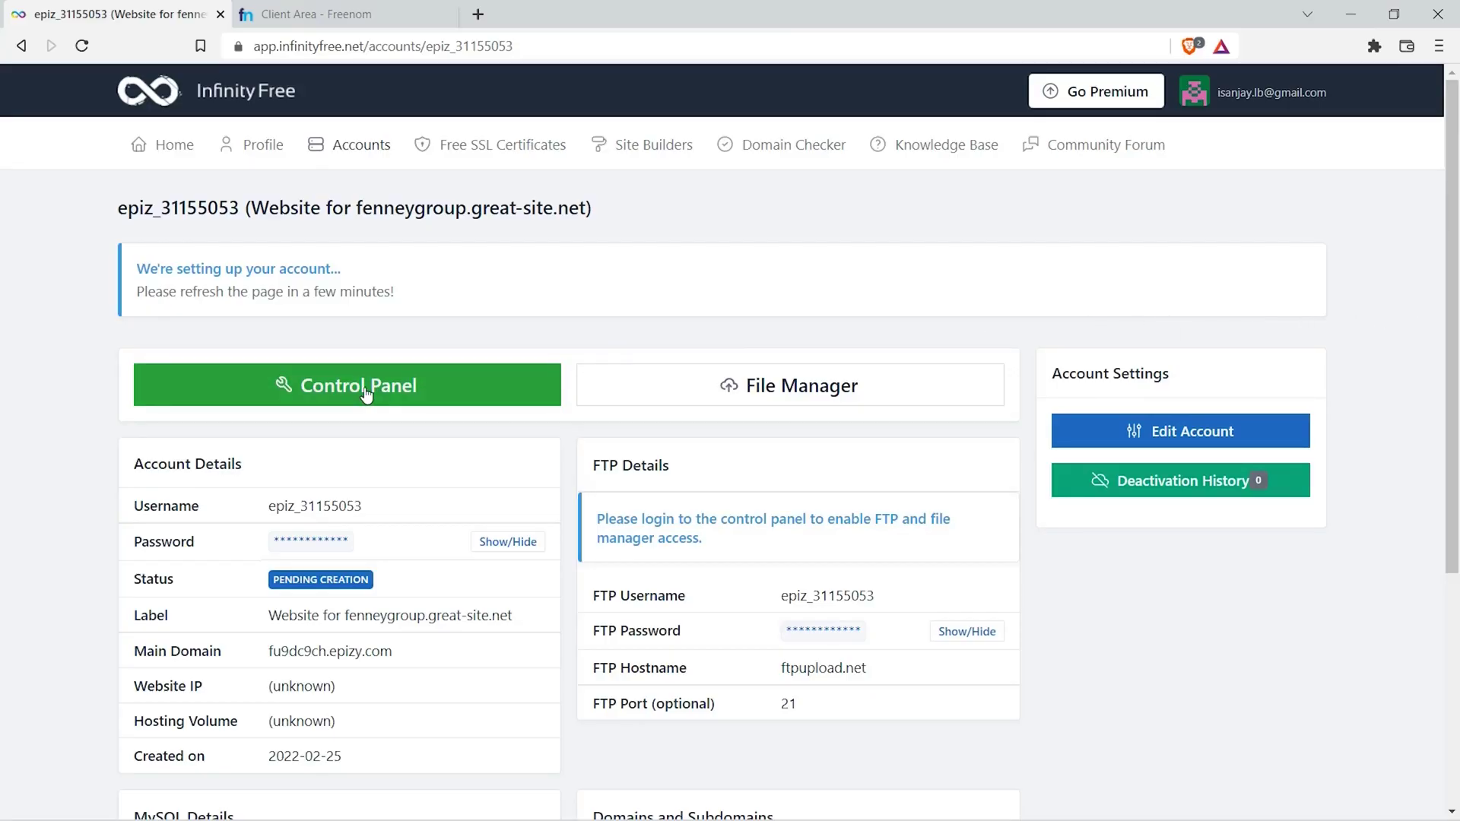
left_click(365, 395)
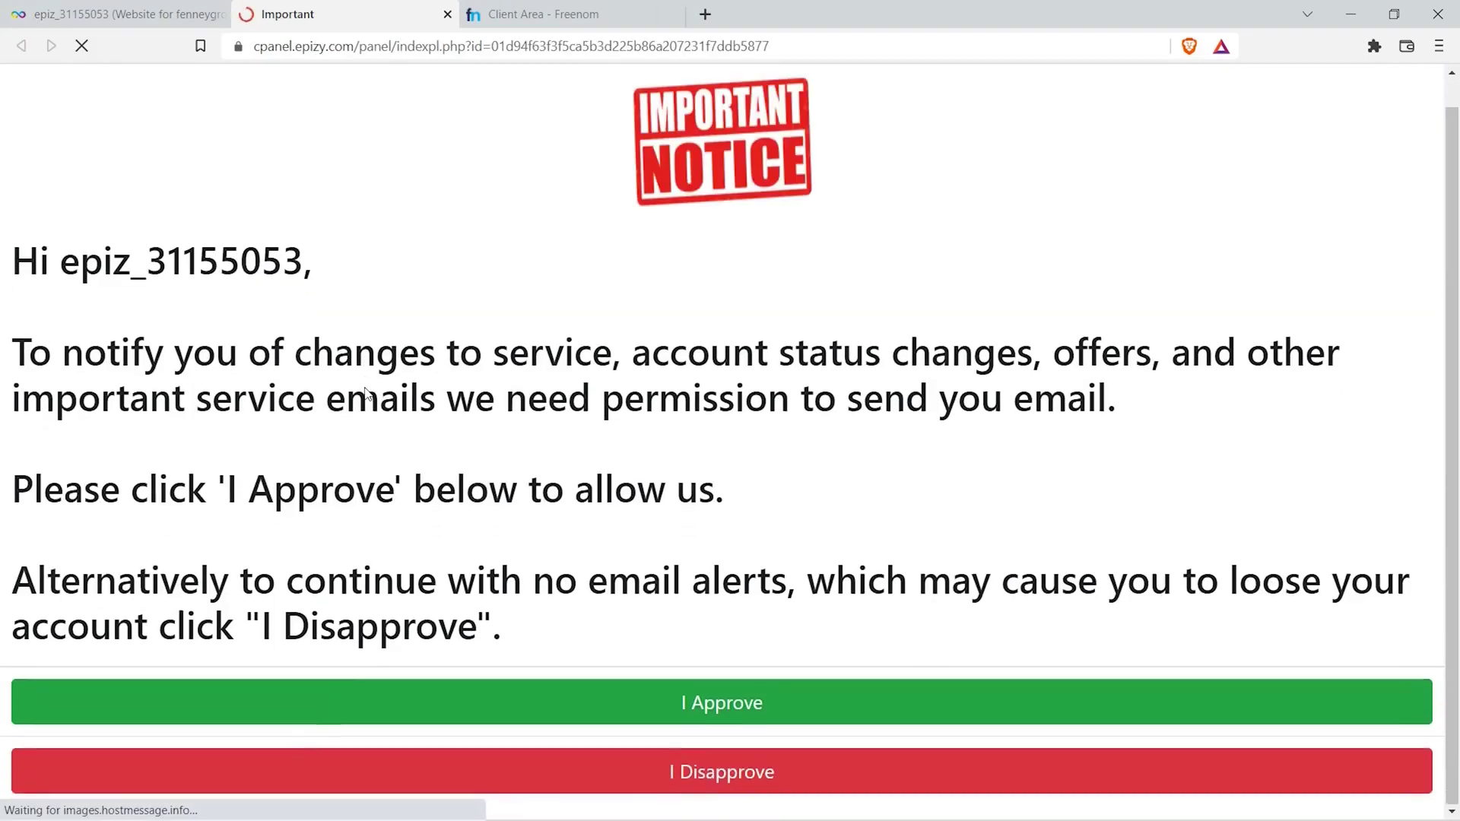
Approve service emails and go to the control panel's Addon Domains page
left_click(711, 707)
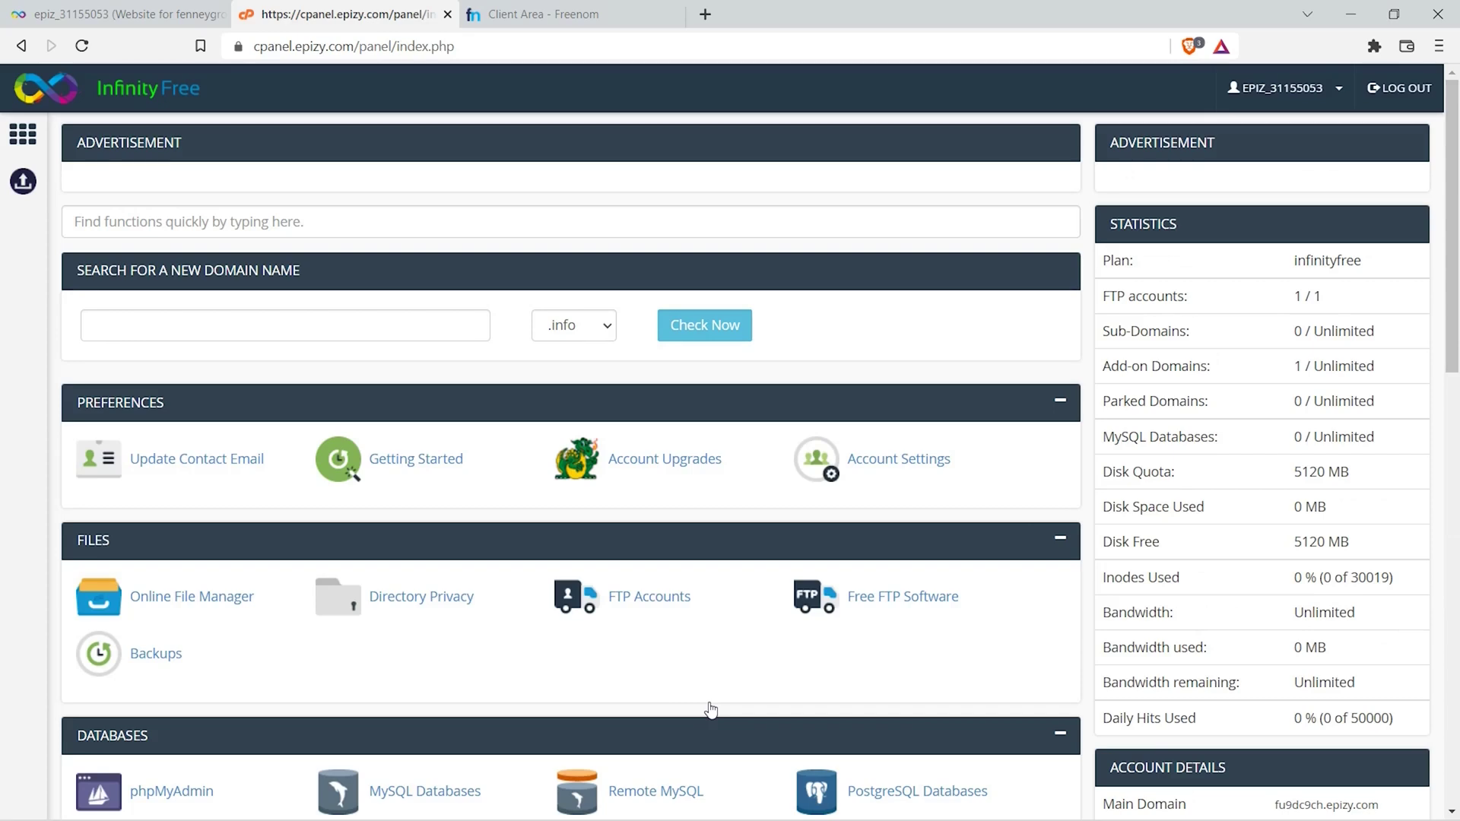
scroll(710, 704, "down", 3)
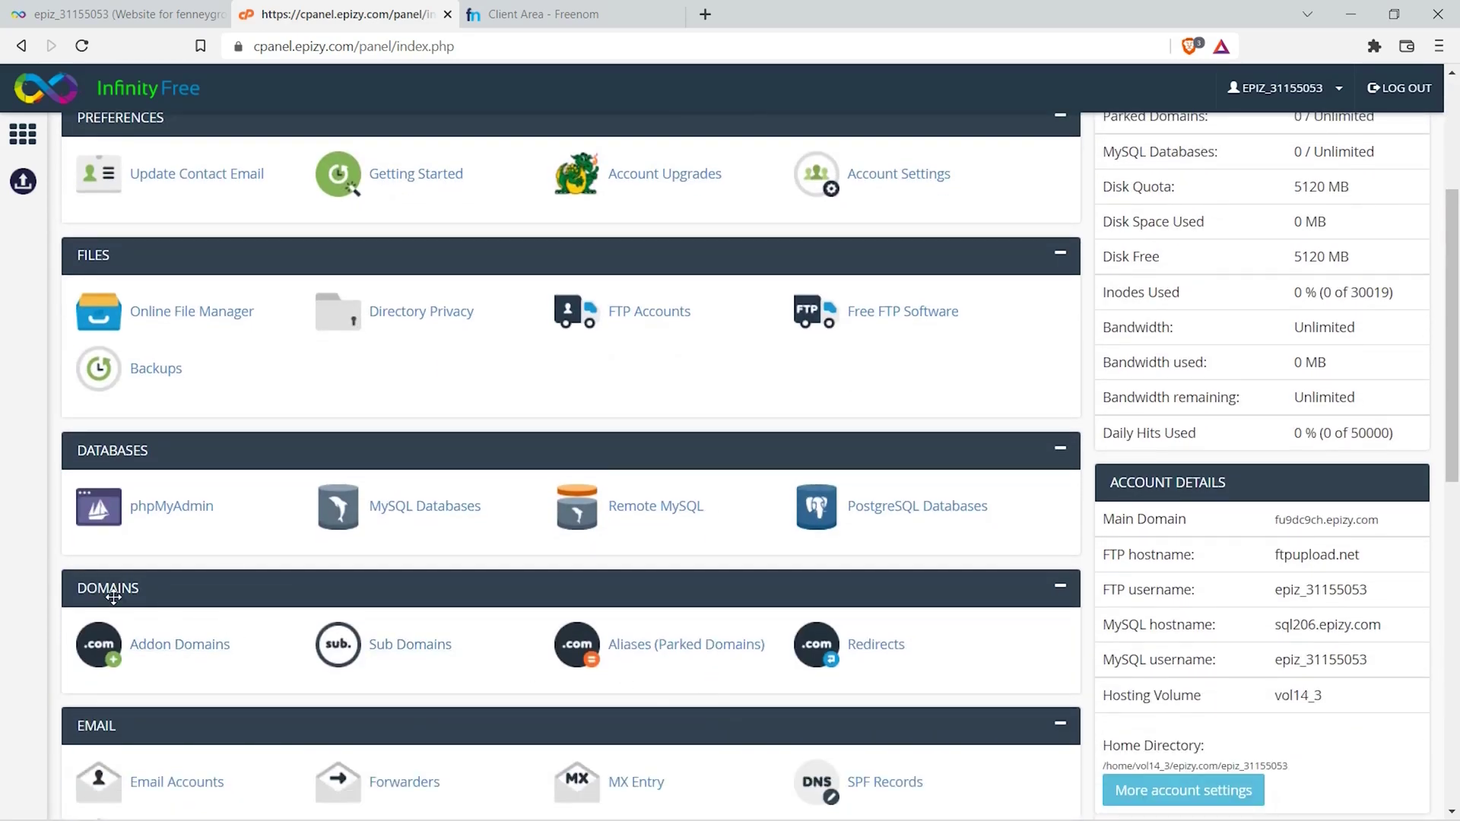
left_click(152, 652)
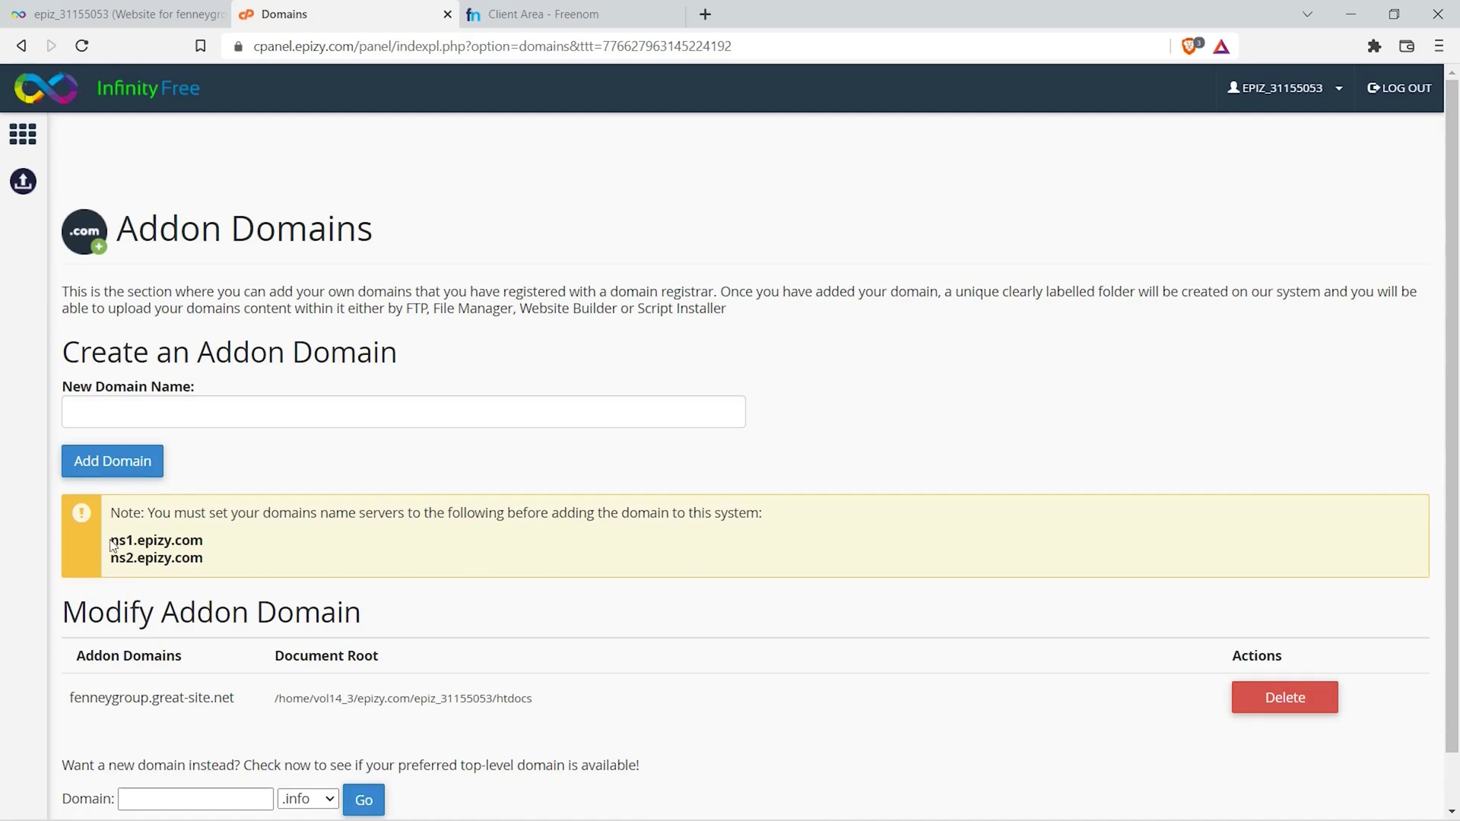
Copy the name server ns1.epizy.com from the note and switch to the Freenom client area
left_click_drag(111, 540, 198, 541)
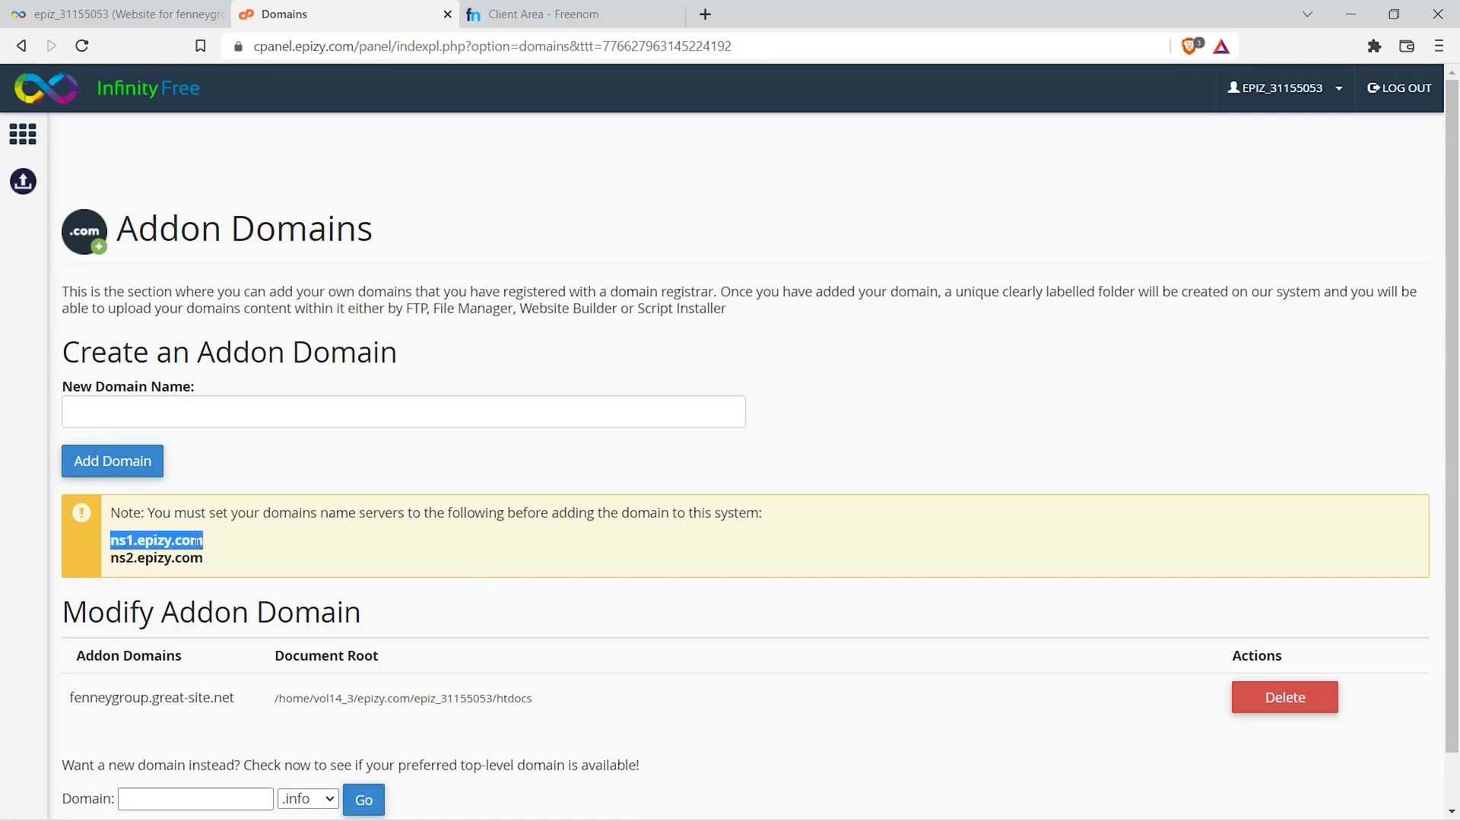
right_click(212, 546)
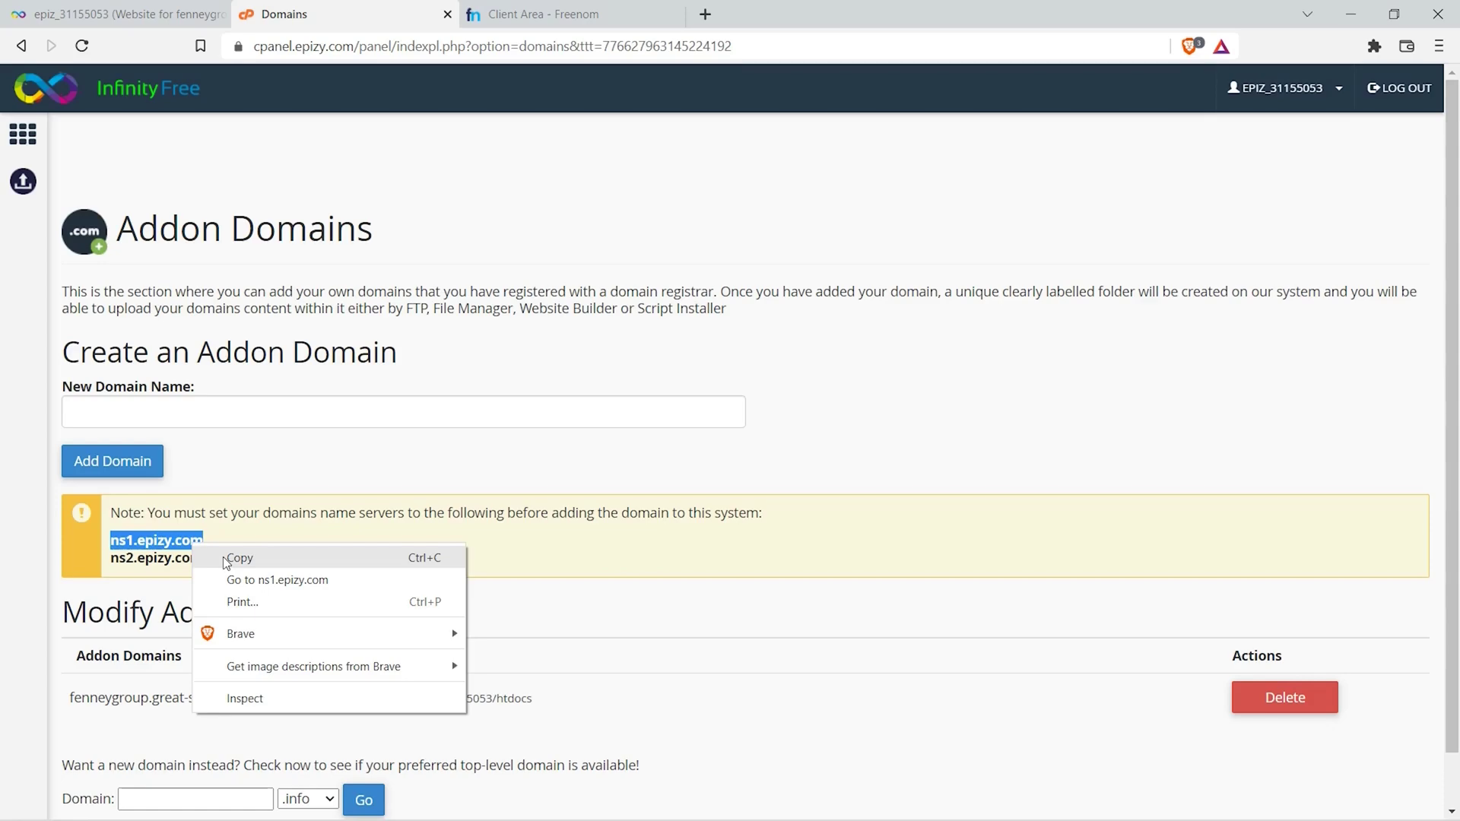
left_click(224, 557)
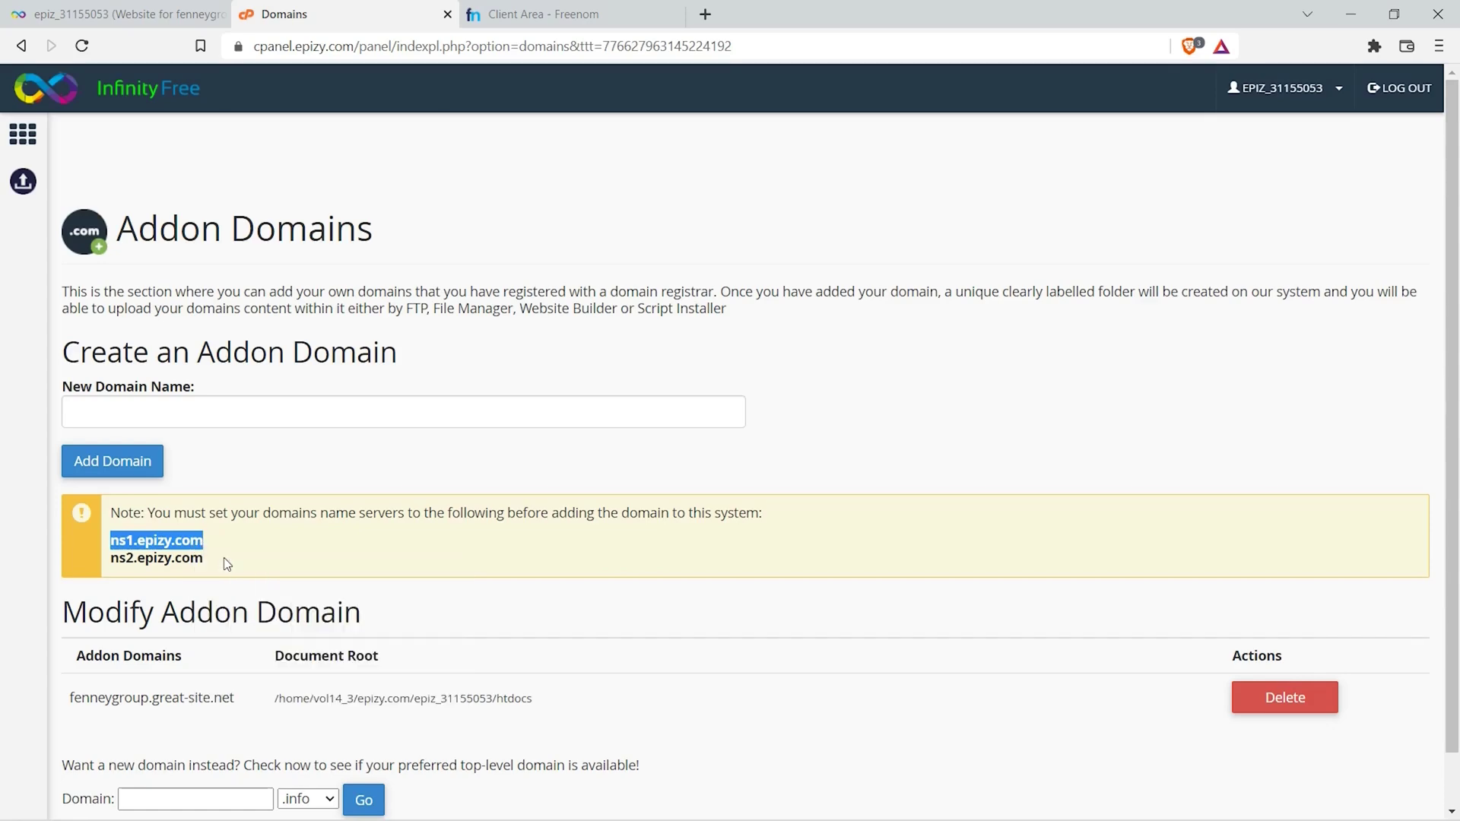
left_click(556, 19)
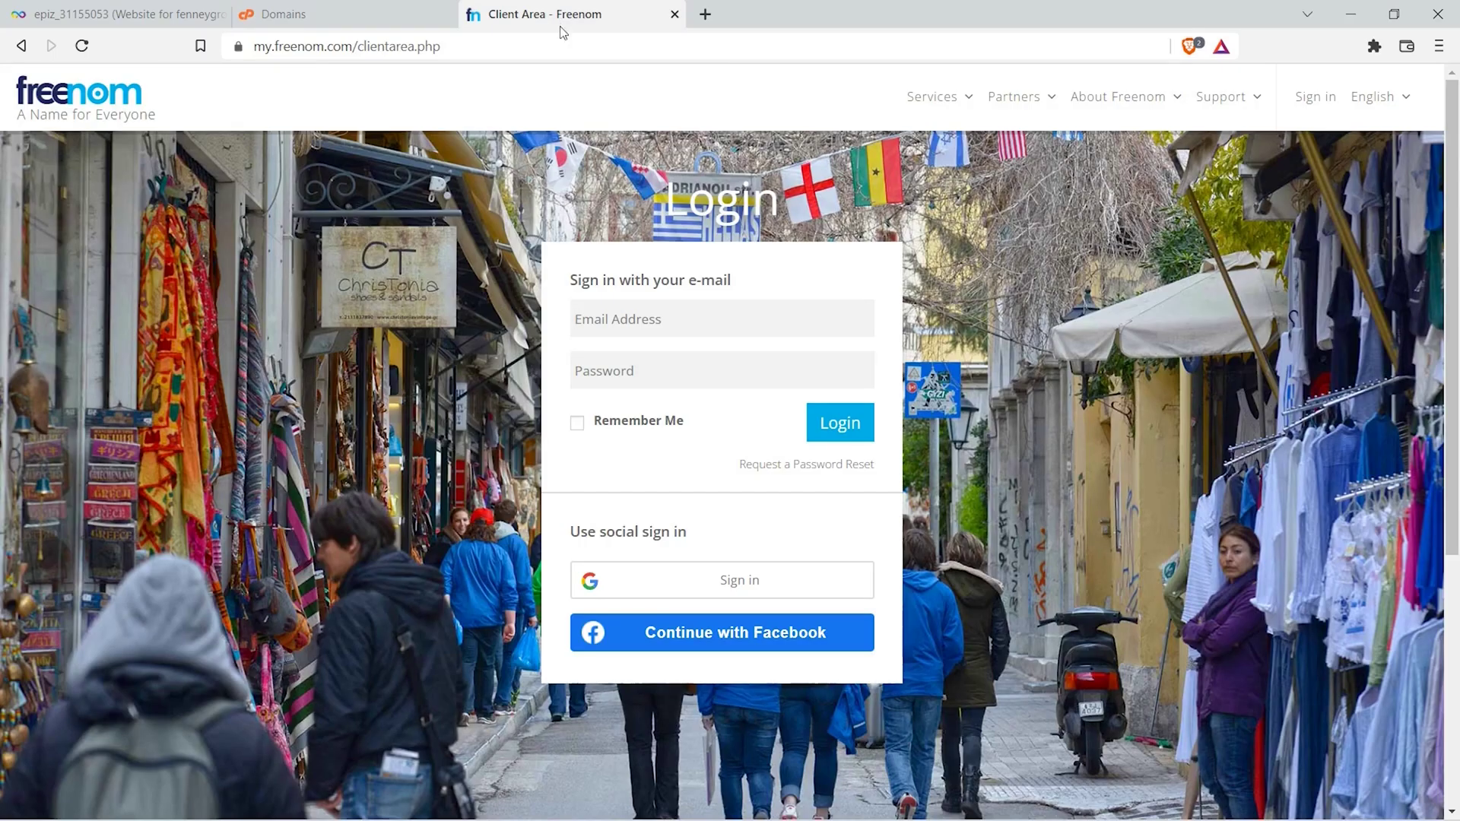
Sign in to Freenom with Google and reach fenneygroup.cf's Nameservers page under My Domains
left_click(717, 587)
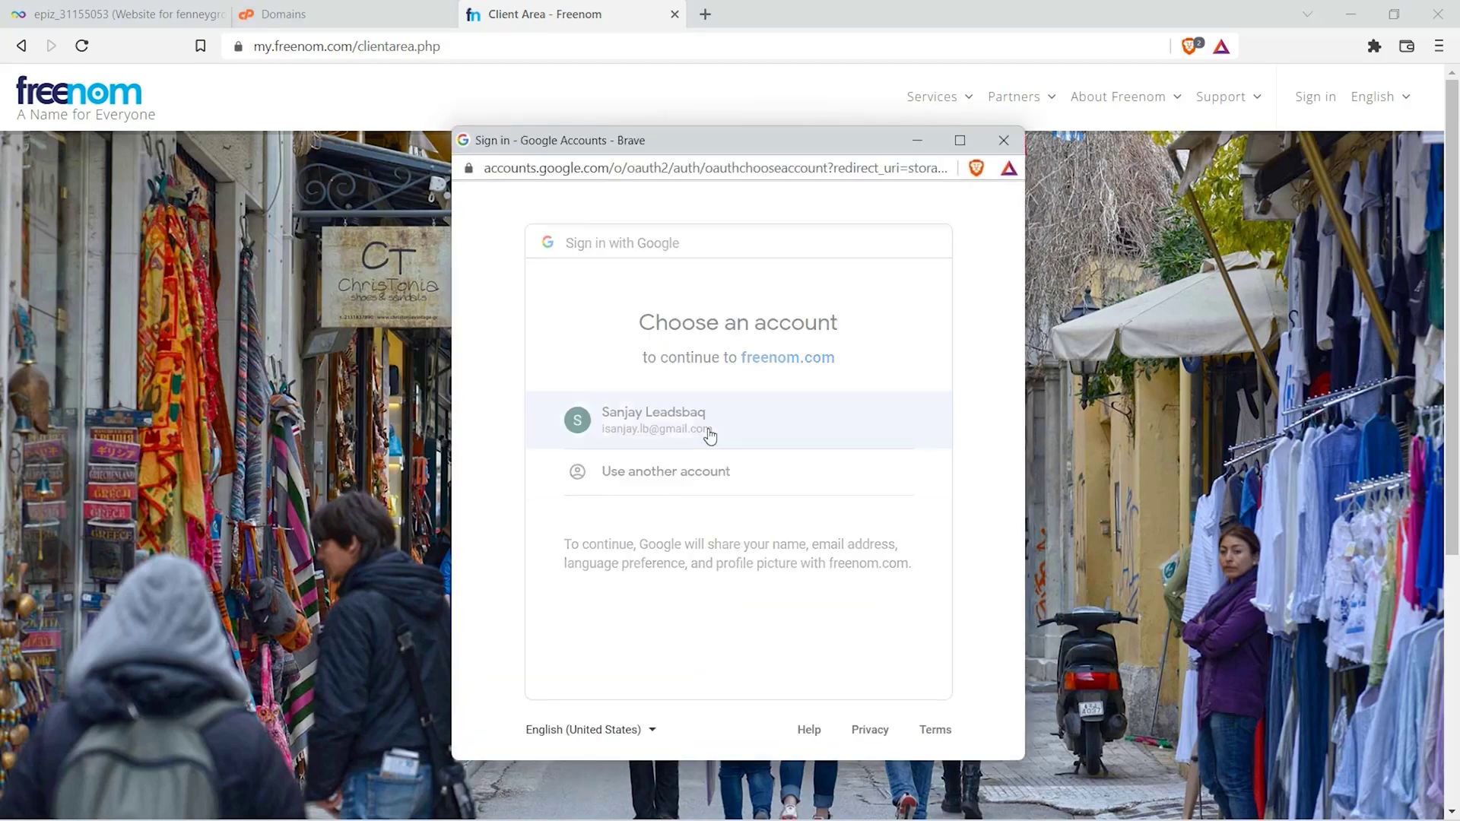
left_click(708, 432)
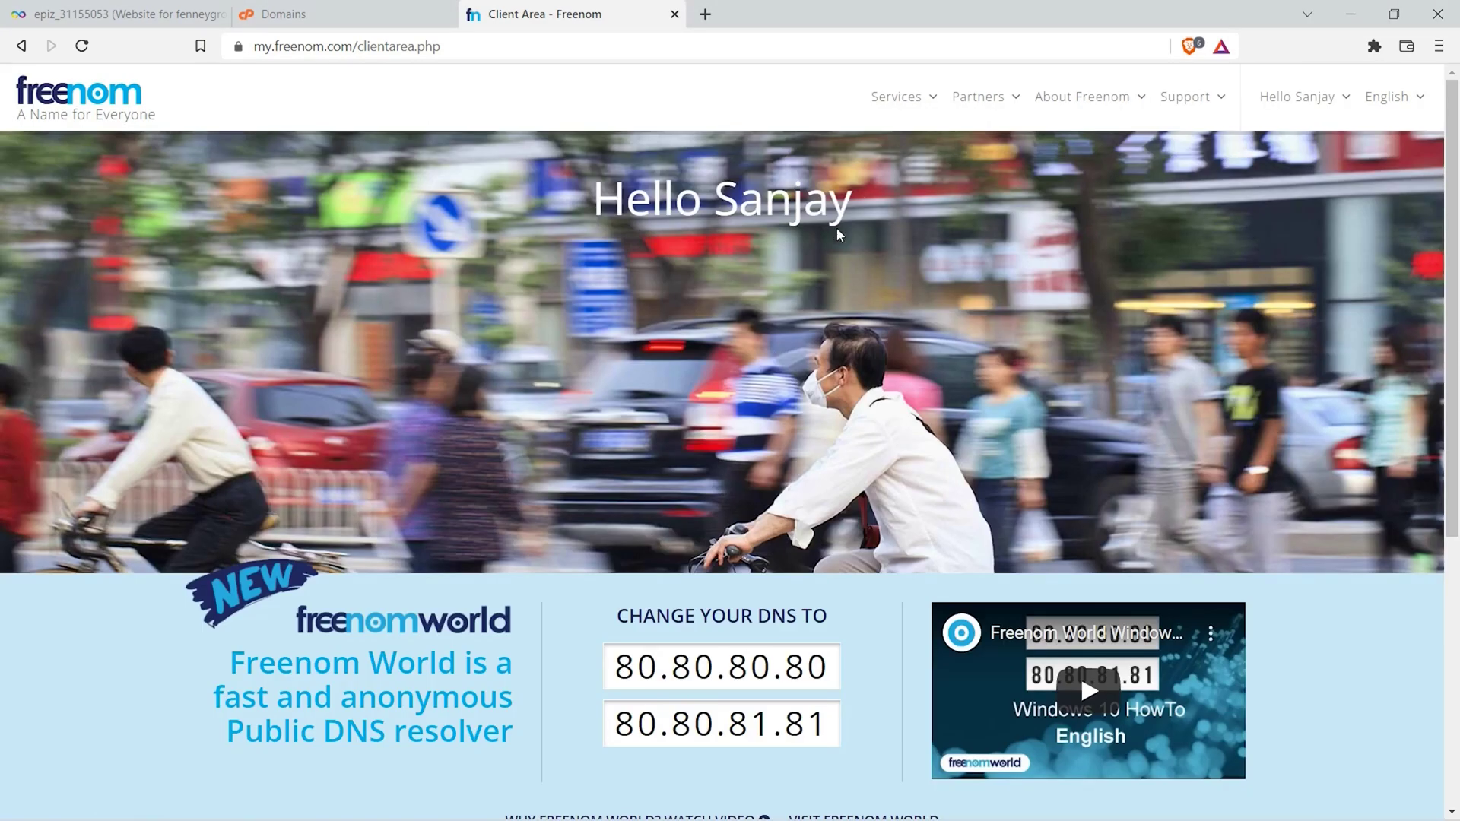
left_click(924, 105)
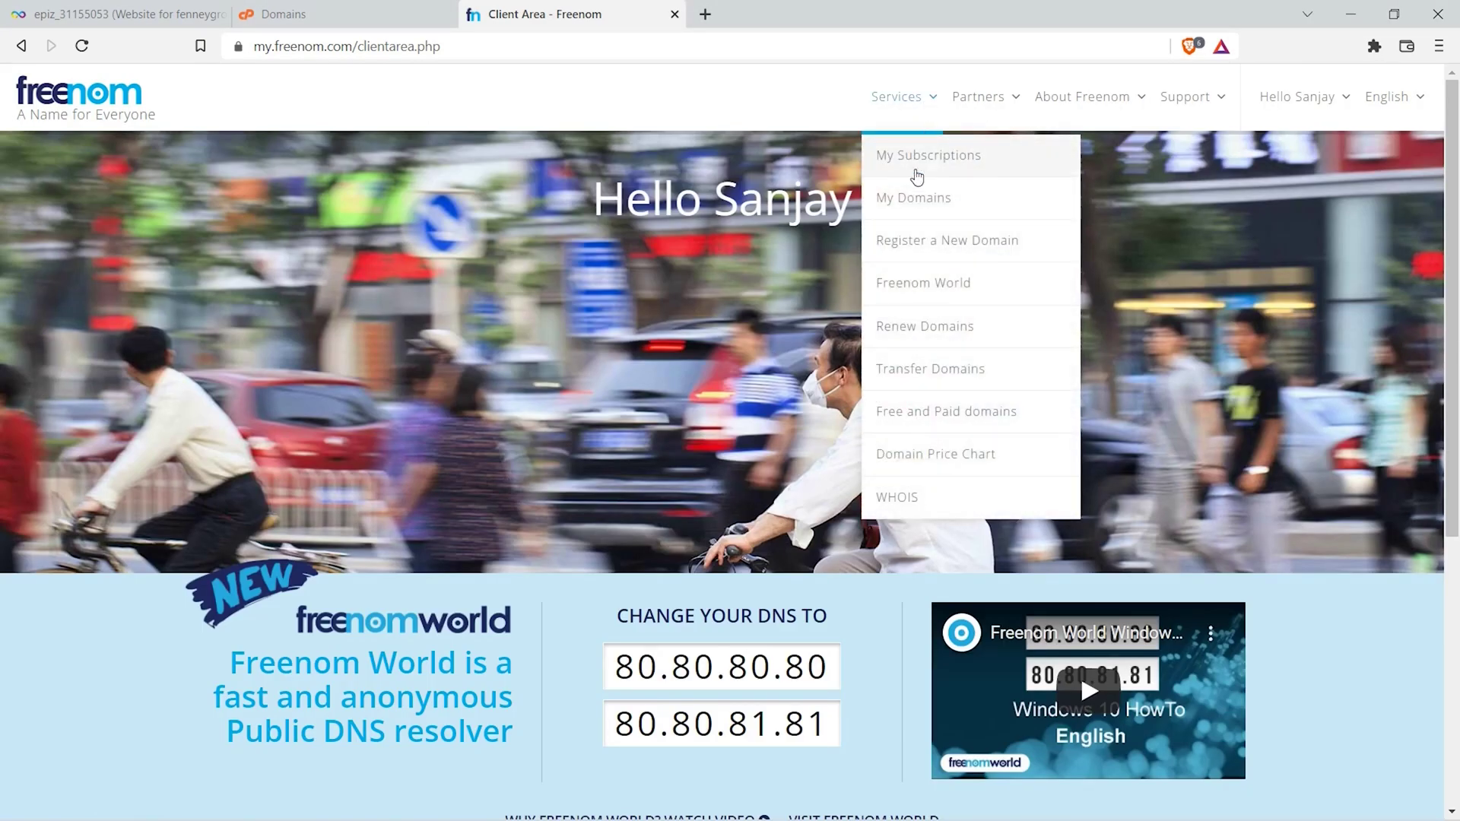
left_click(918, 197)
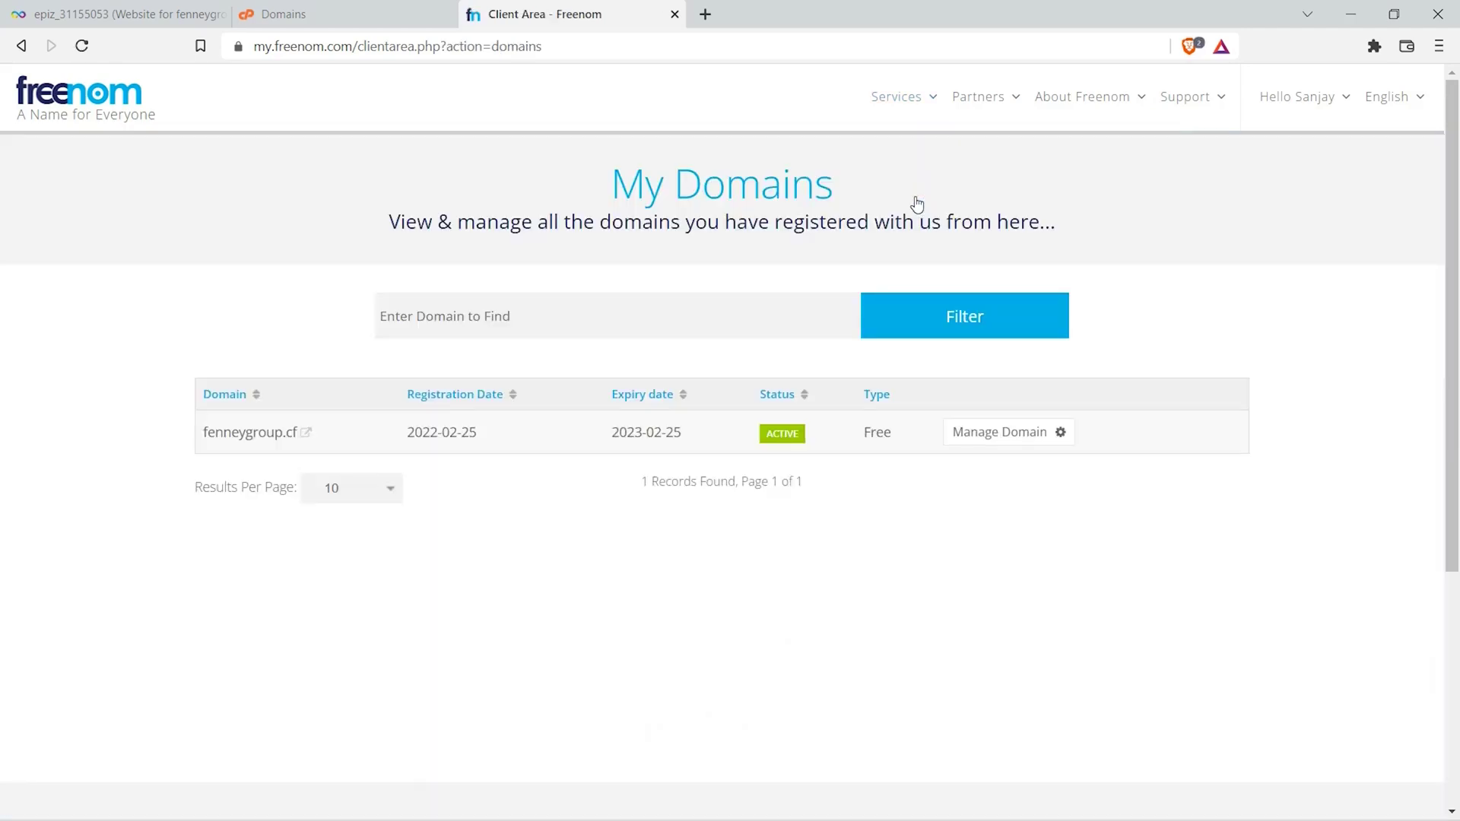
left_click(1009, 435)
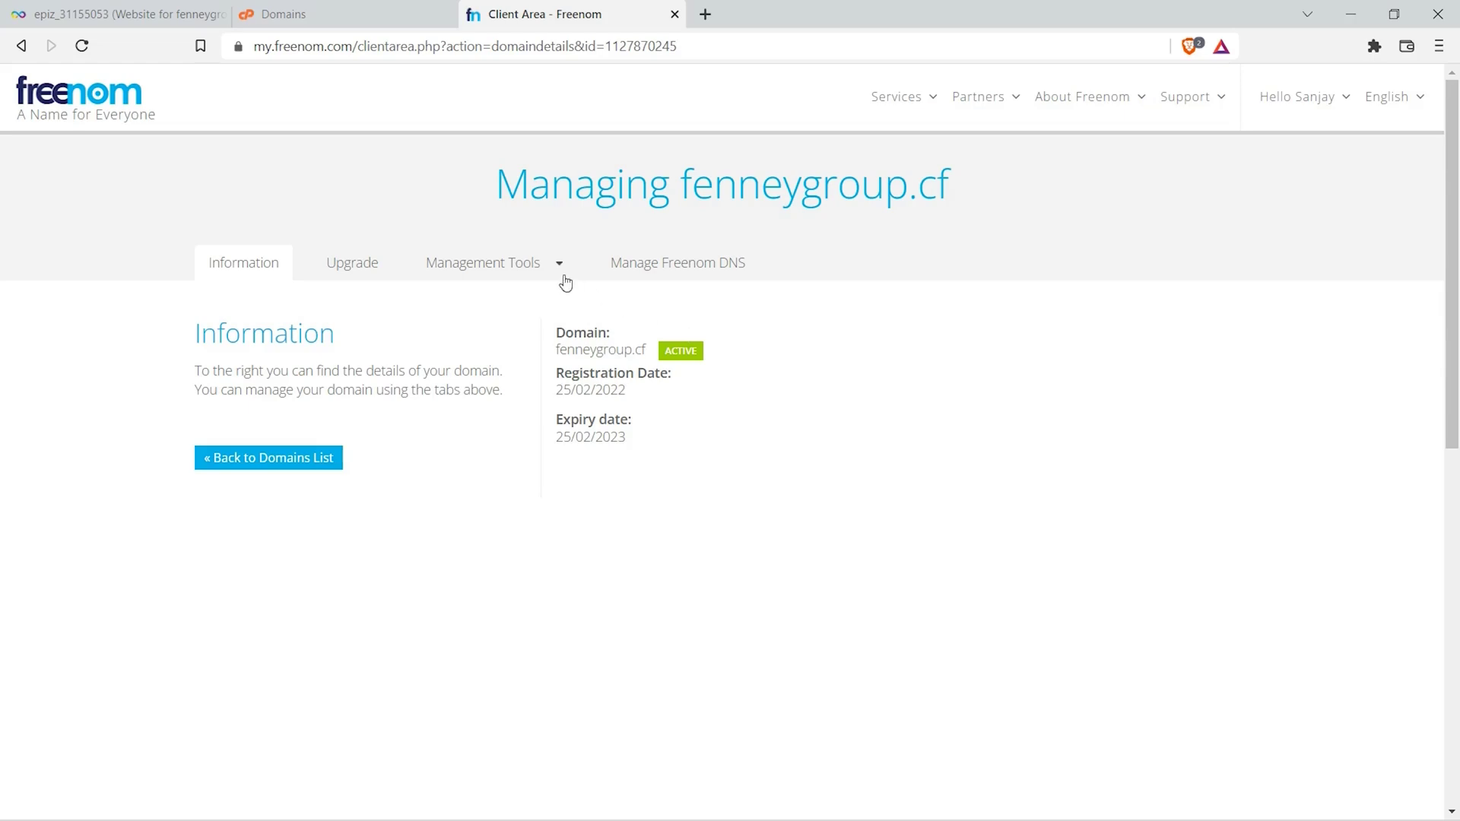
left_click(537, 270)
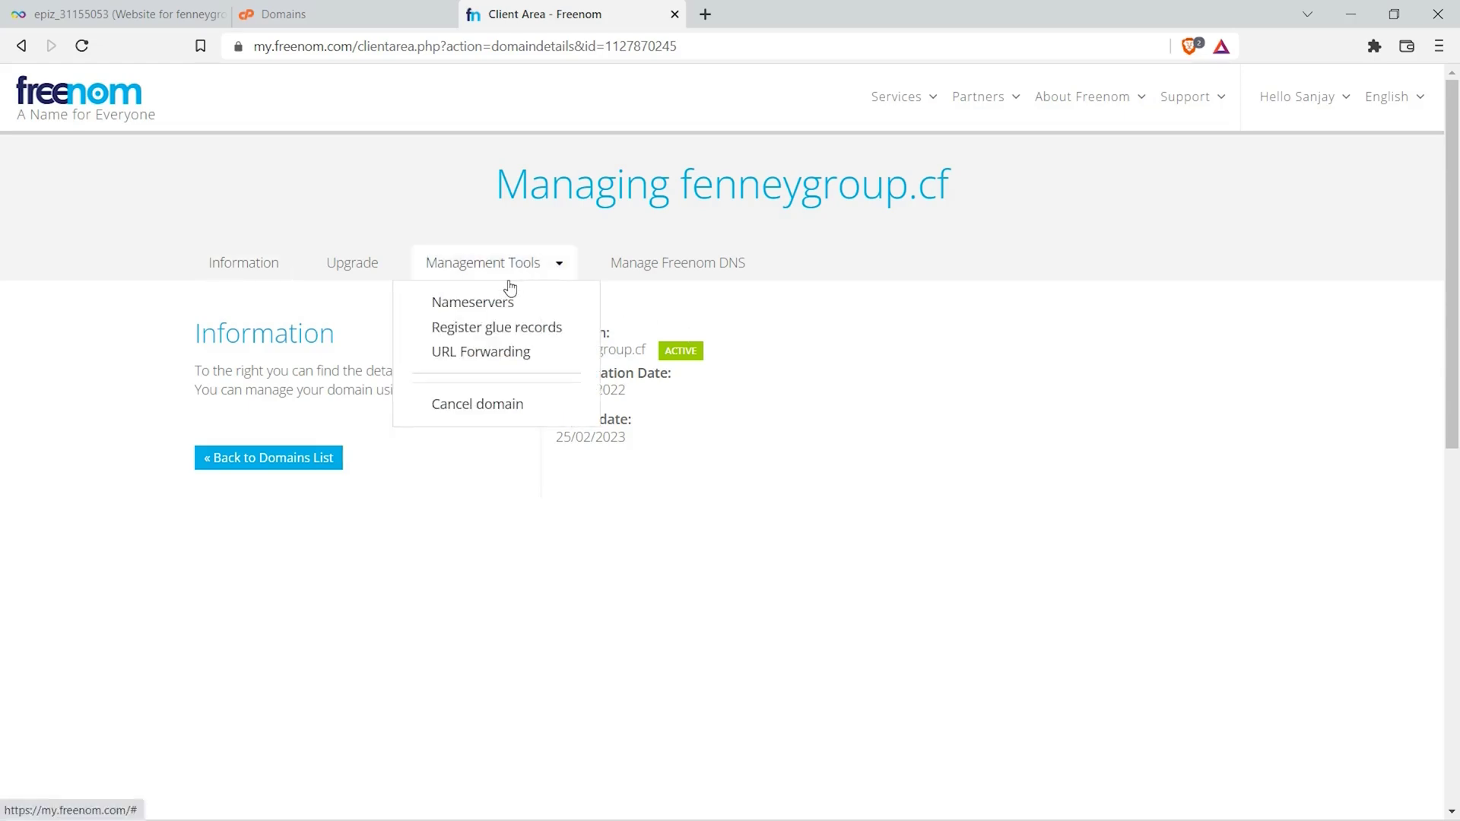
left_click(493, 304)
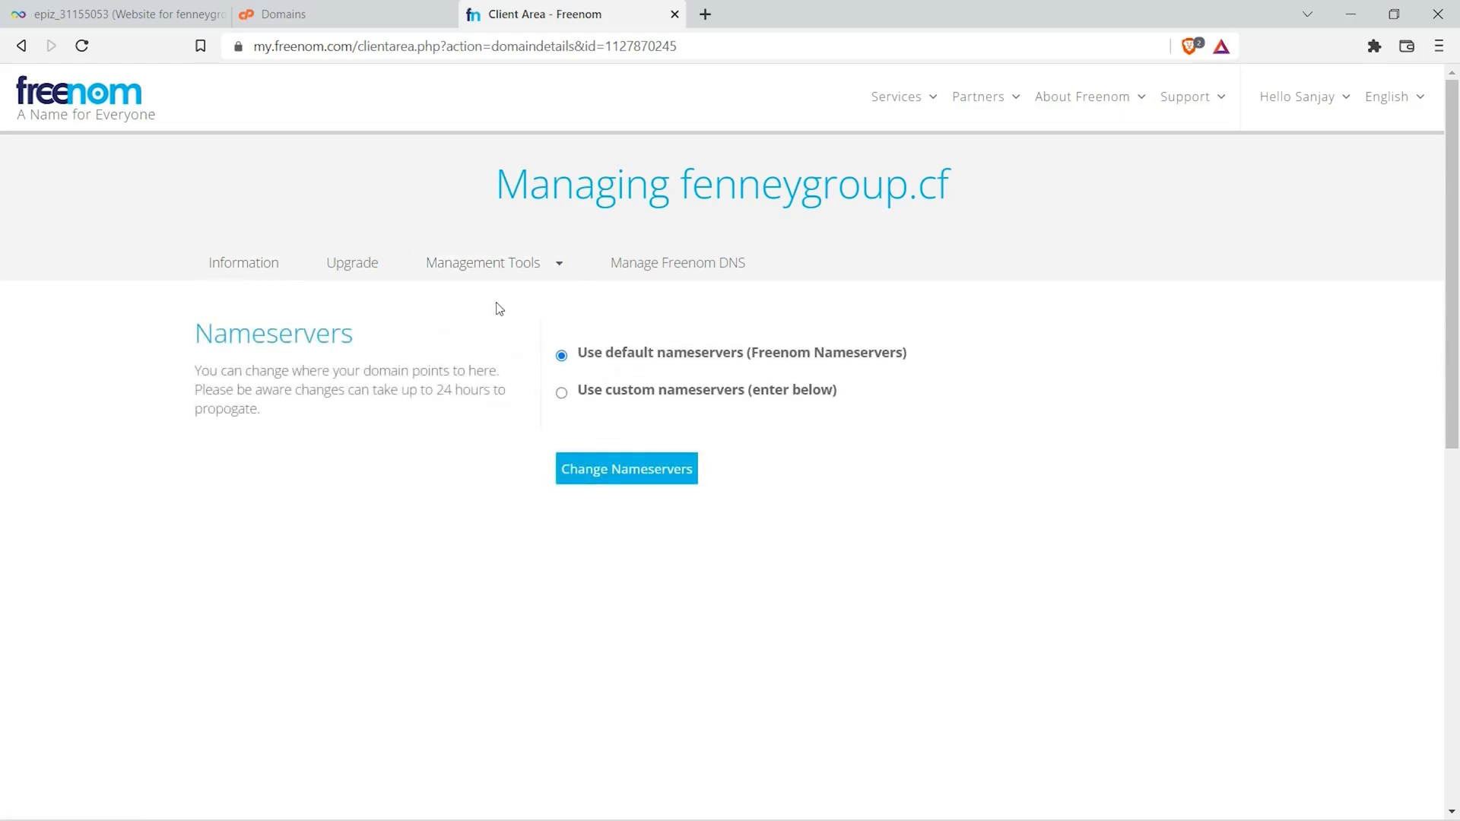
Set fenneygroup.cf to custom nameservers ns1.epizy.com and ns2.epizy.com and save
left_click(562, 393)
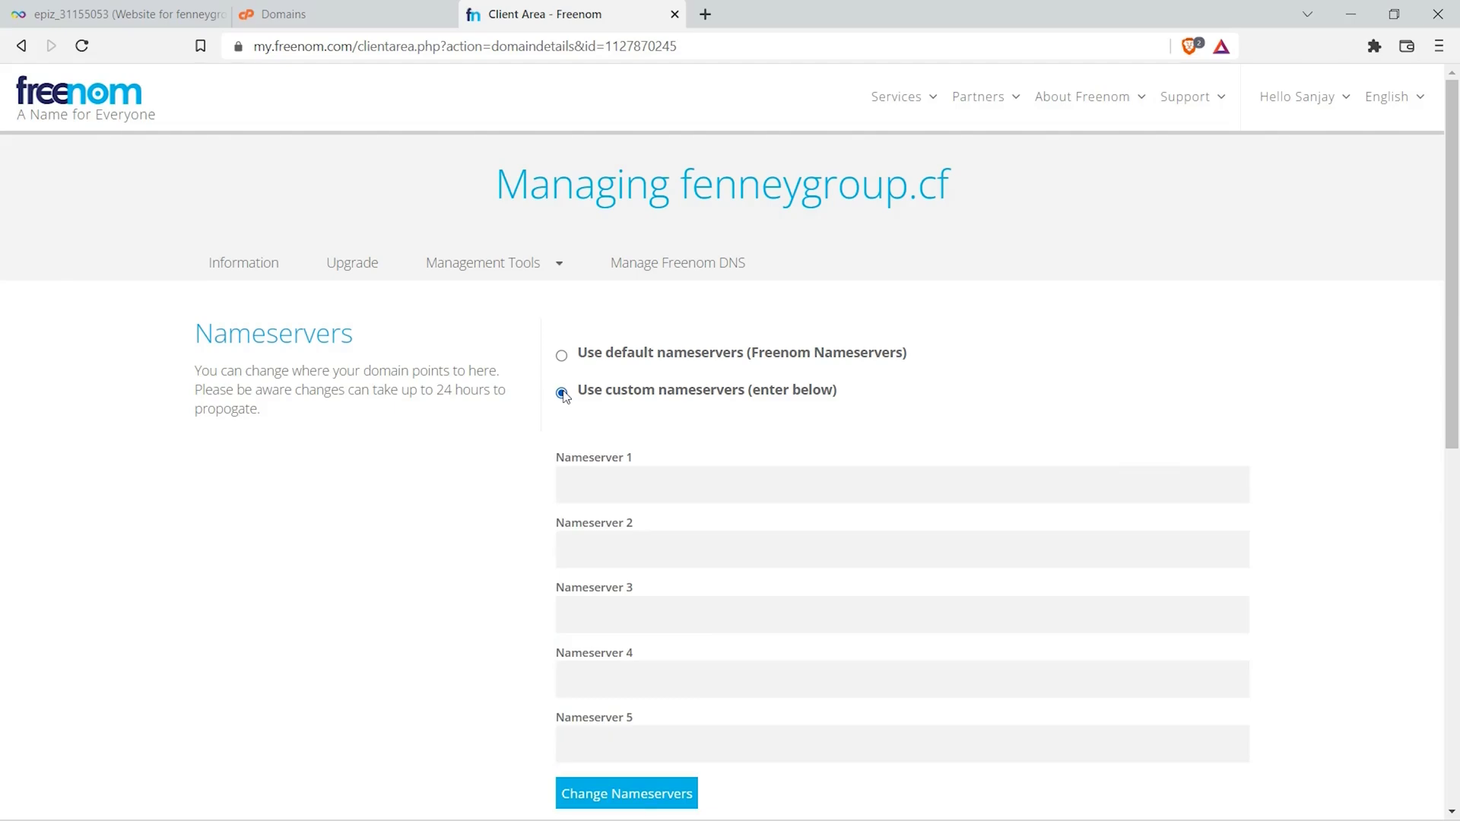
right_click(586, 485)
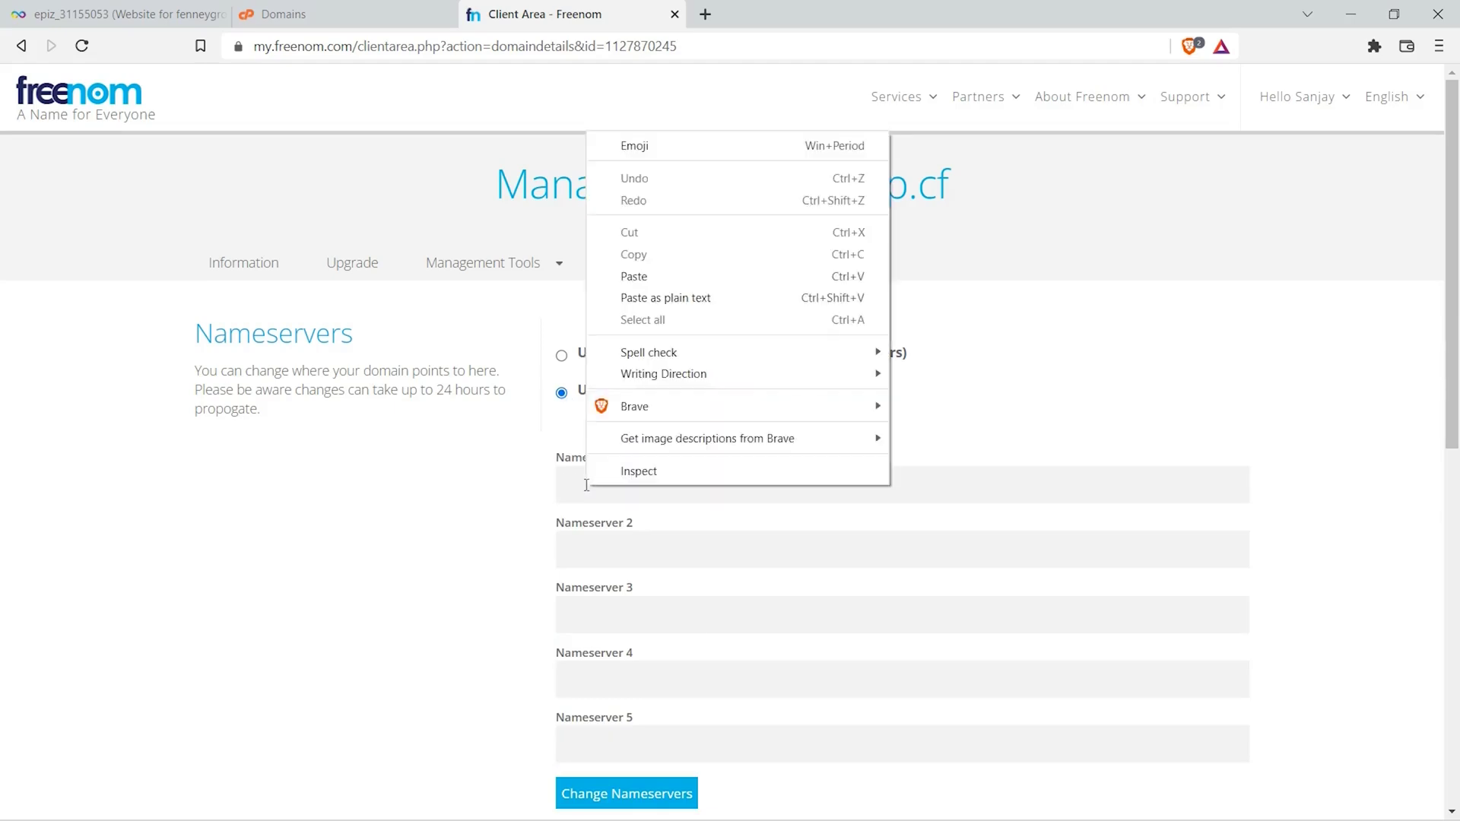
left_click(651, 277)
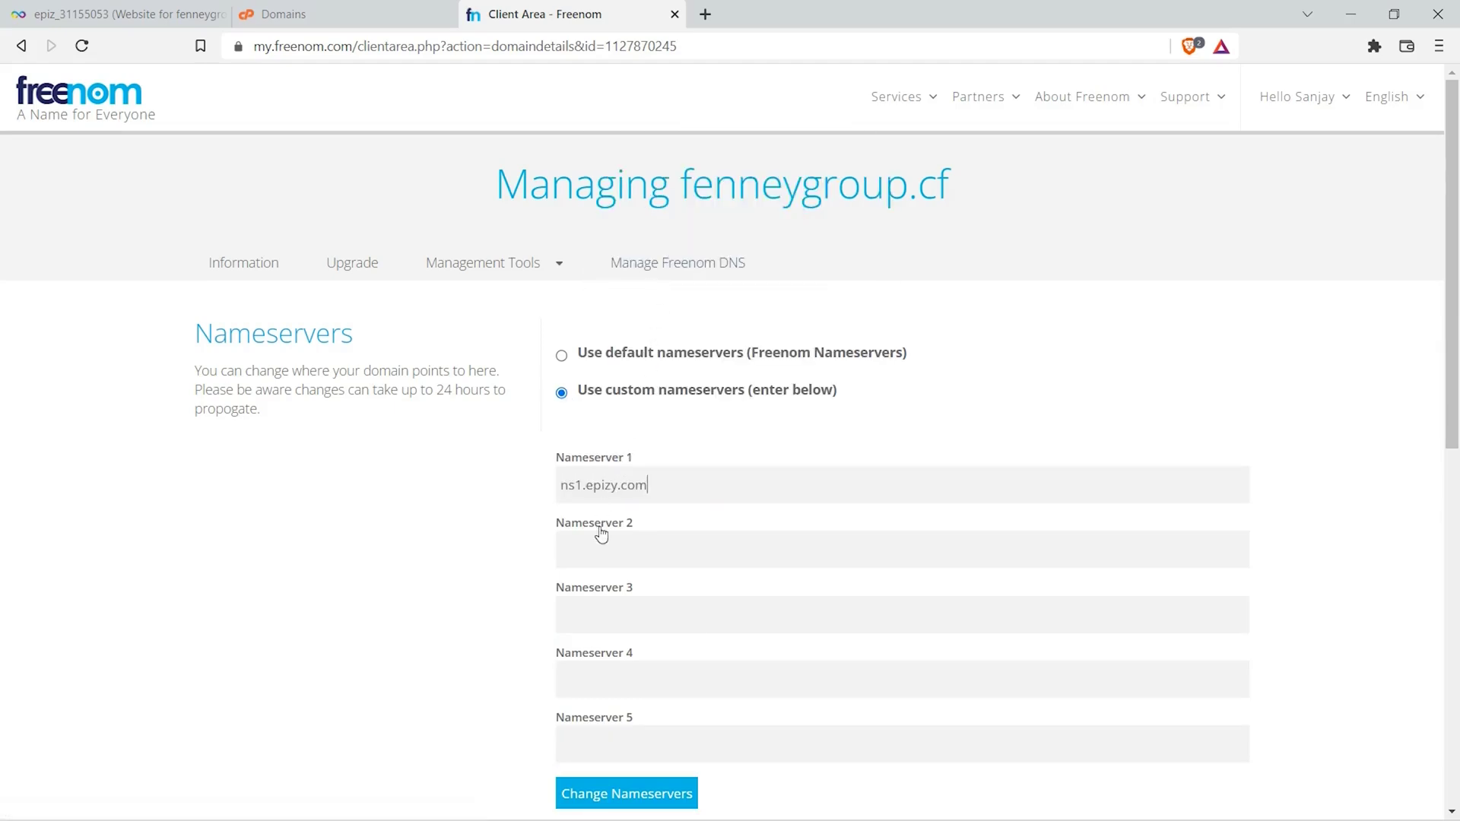
right_click(582, 550)
left_click(650, 342)
left_click(609, 795)
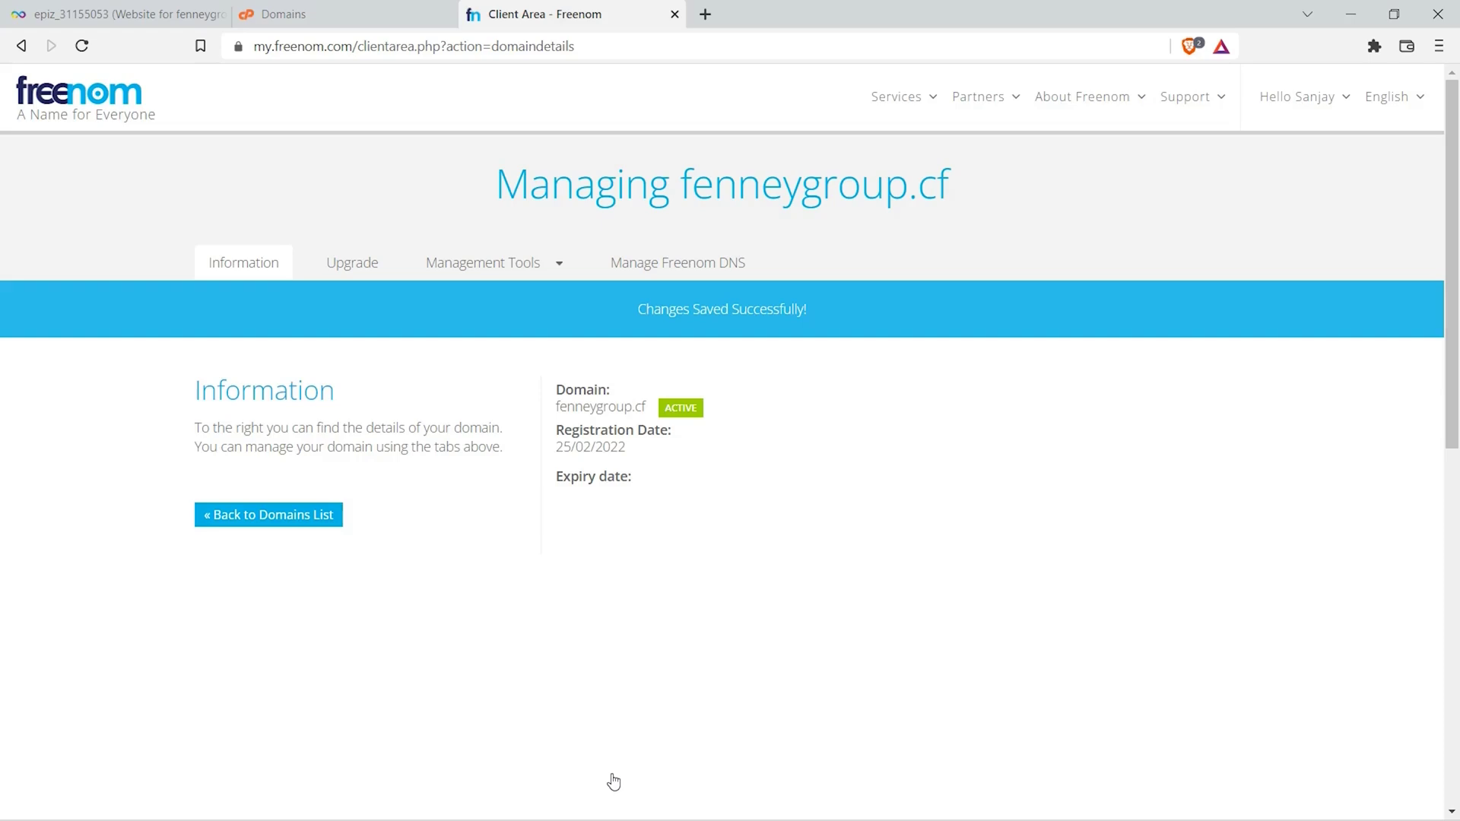
left_click(339, 17)
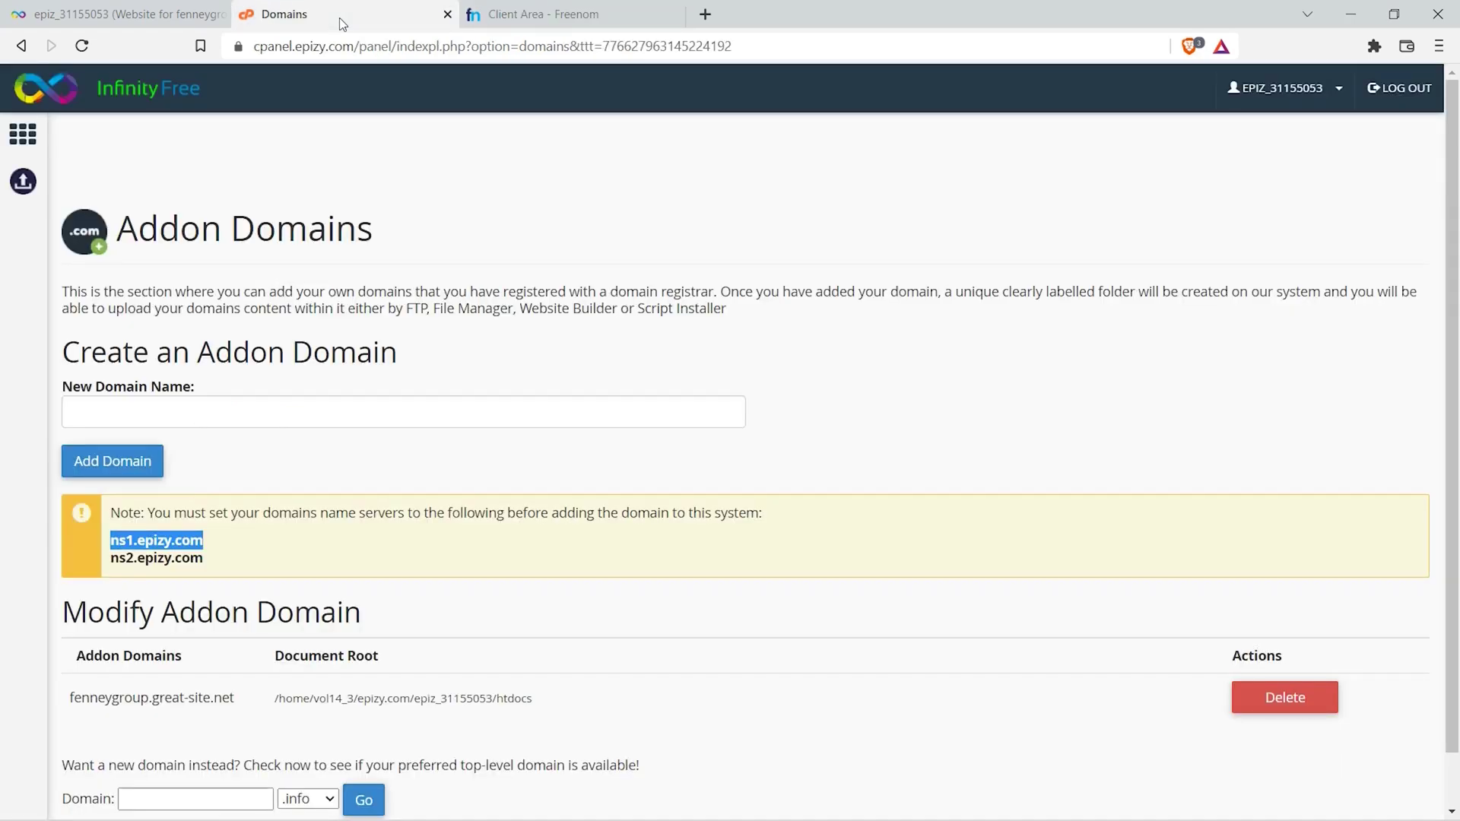
Add fenneygroup.cf as a new addon domain and return to the domain list
left_click(197, 412)
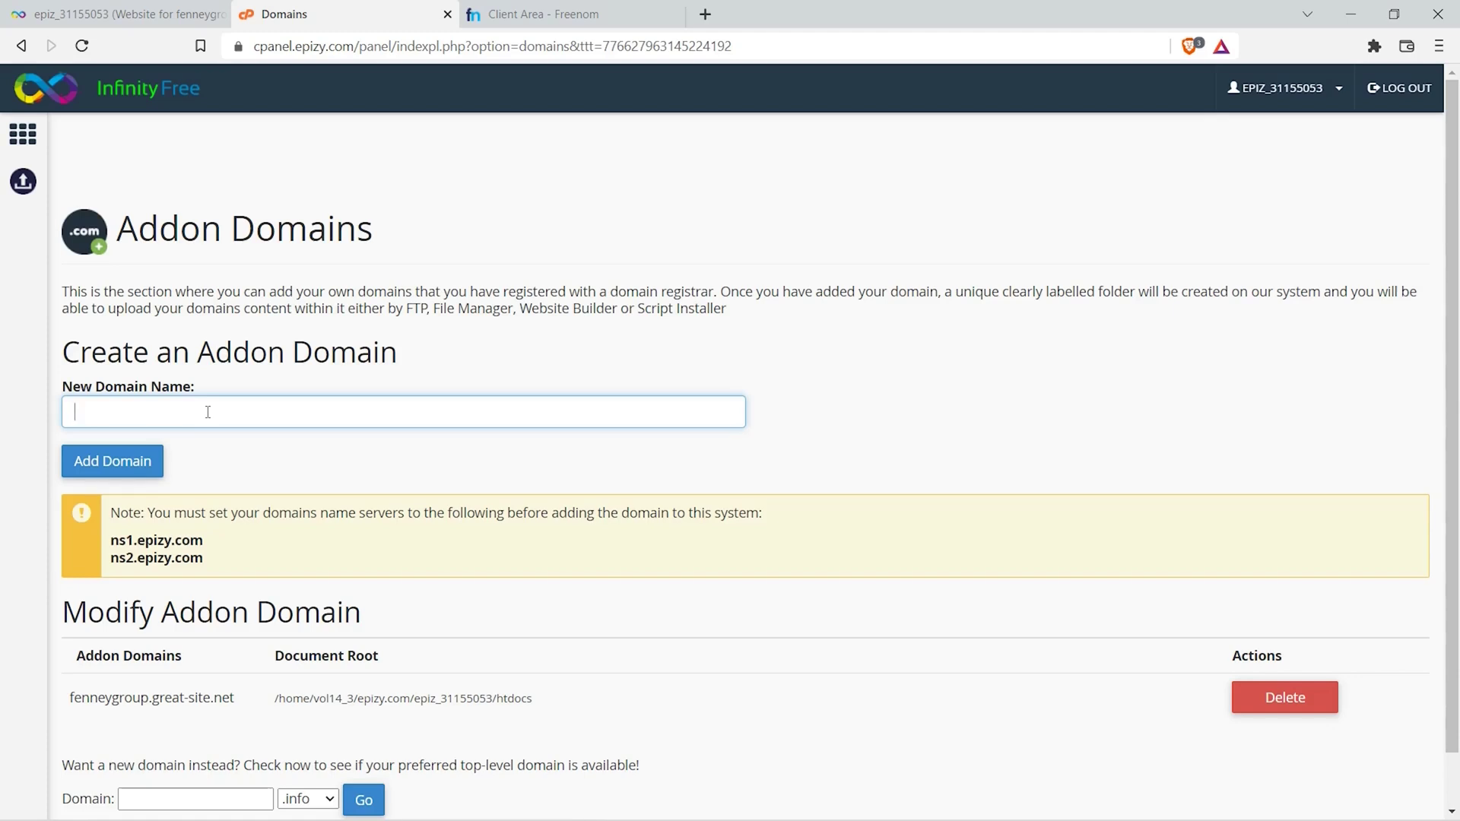
type("fenneygroup.cf")
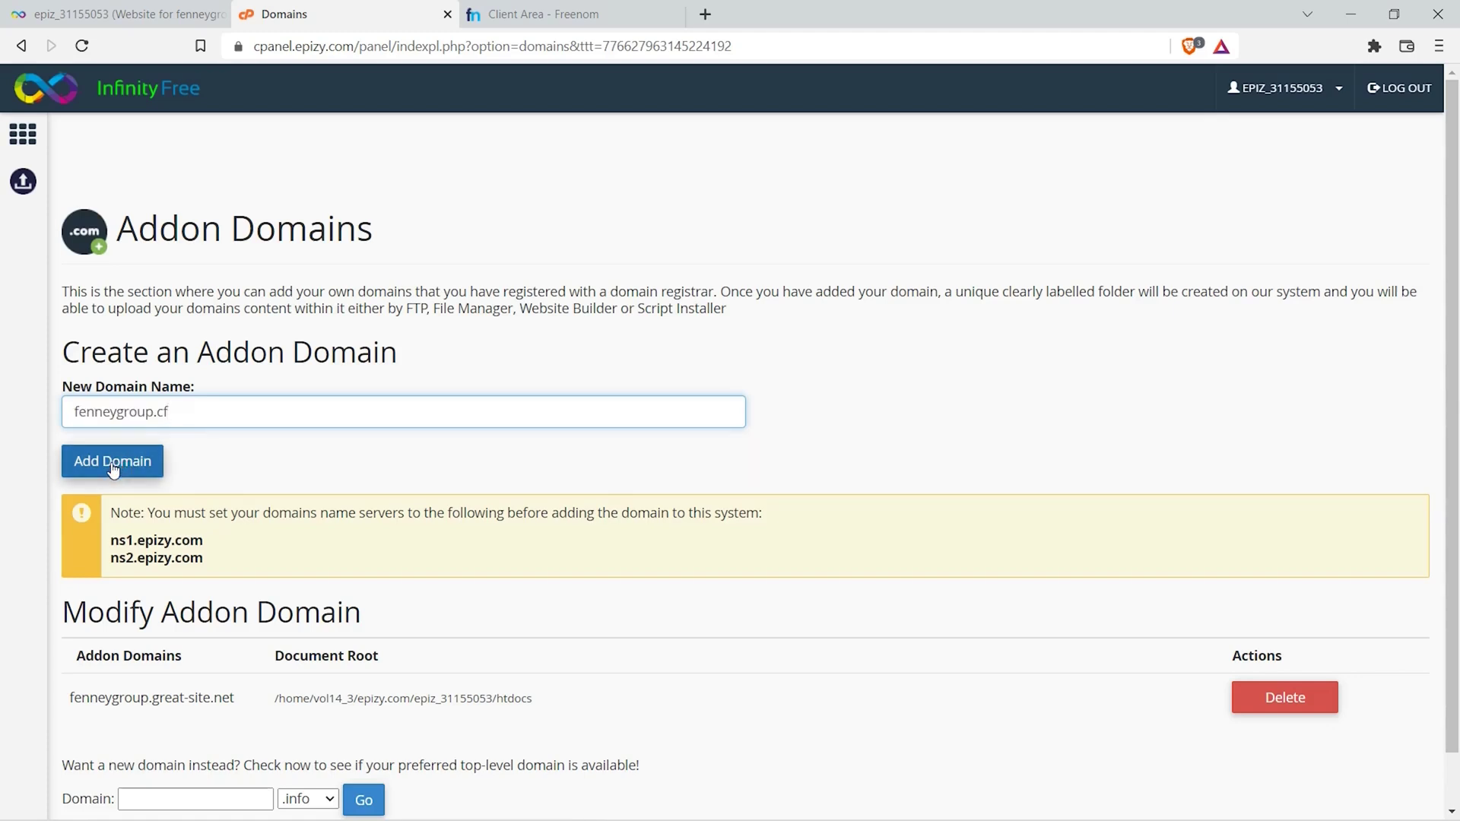
left_click(113, 469)
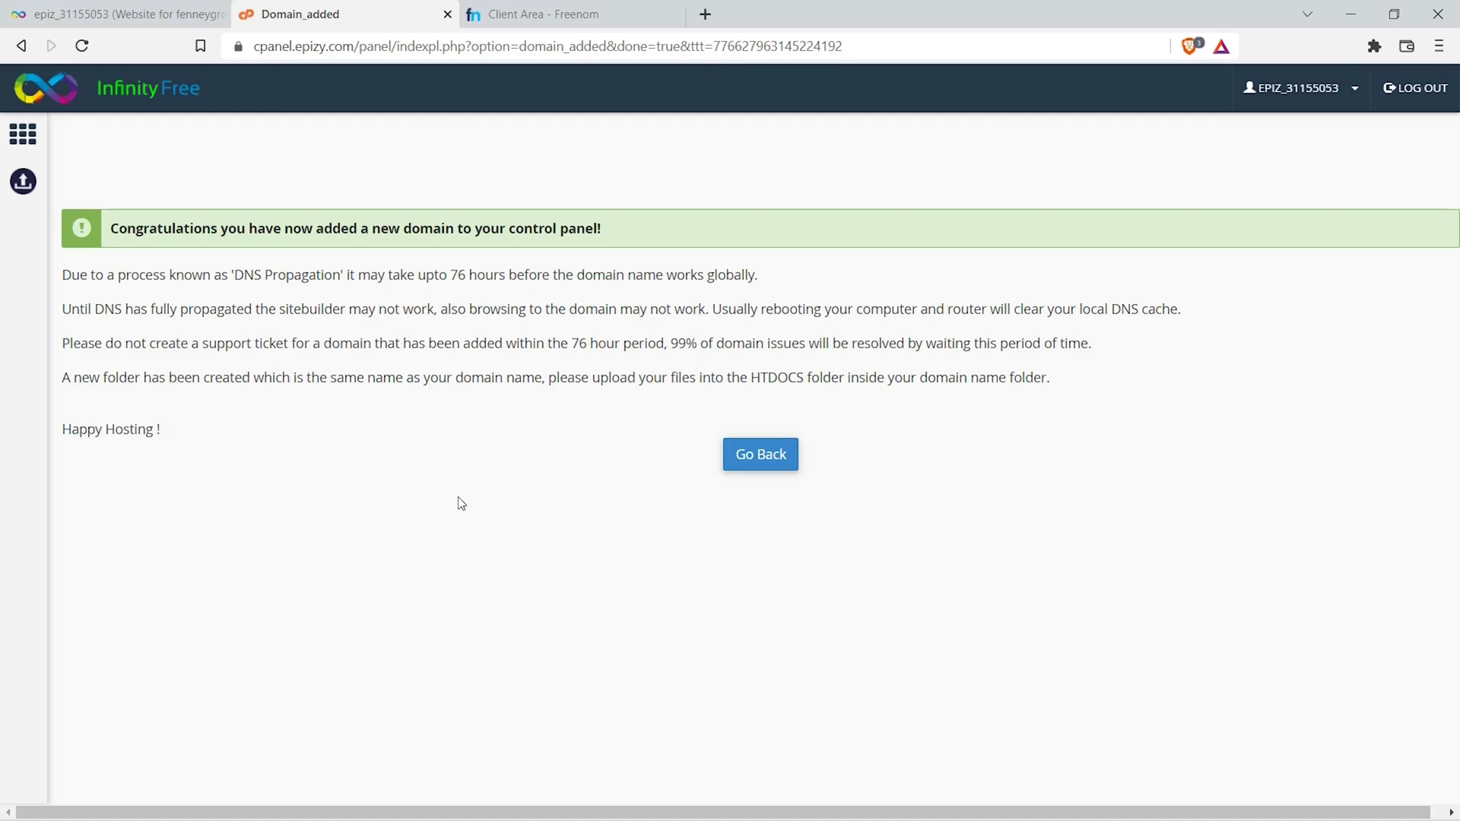
left_click(755, 465)
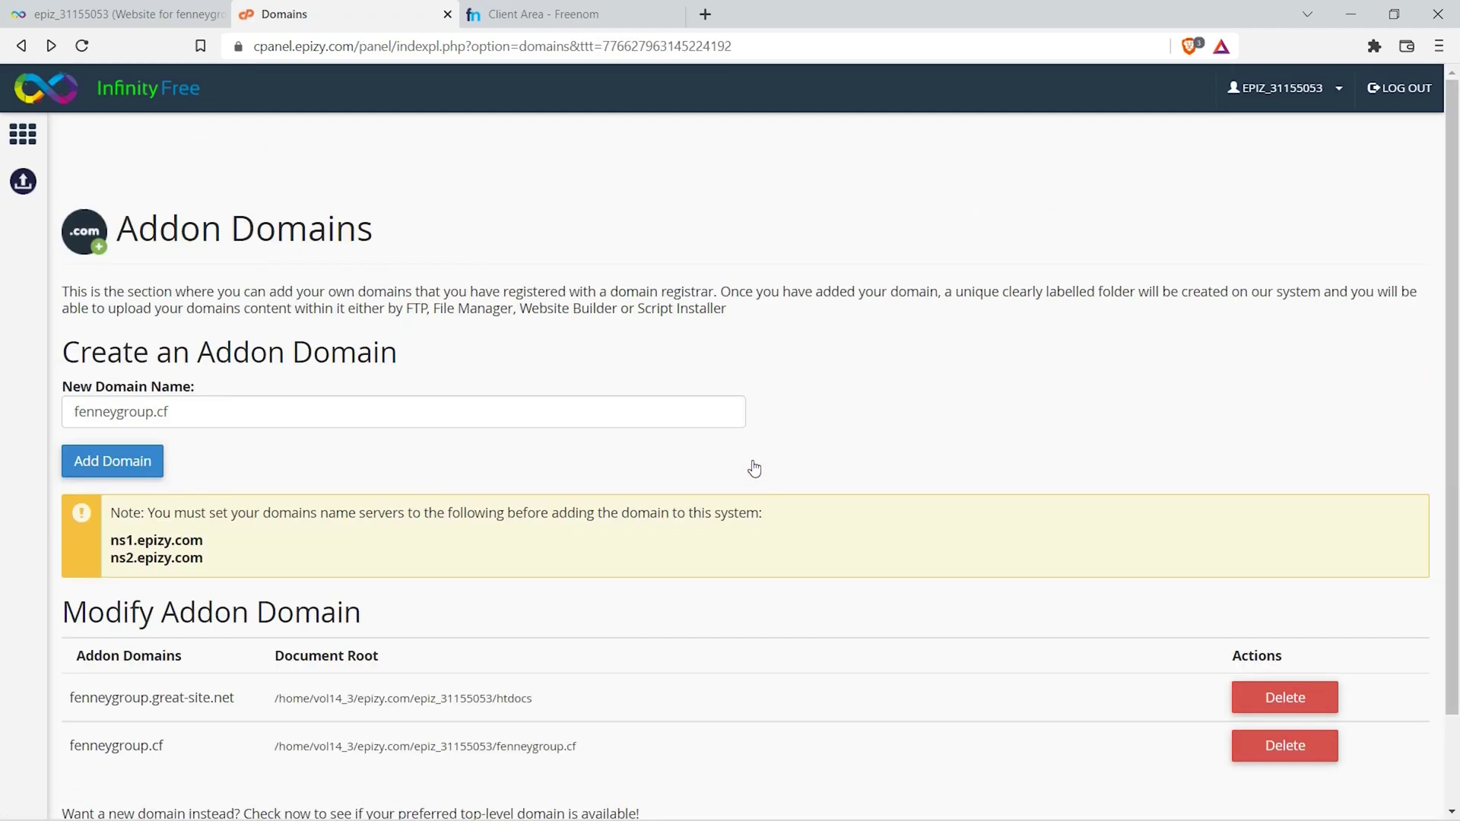
scroll(760, 485, "down", 2)
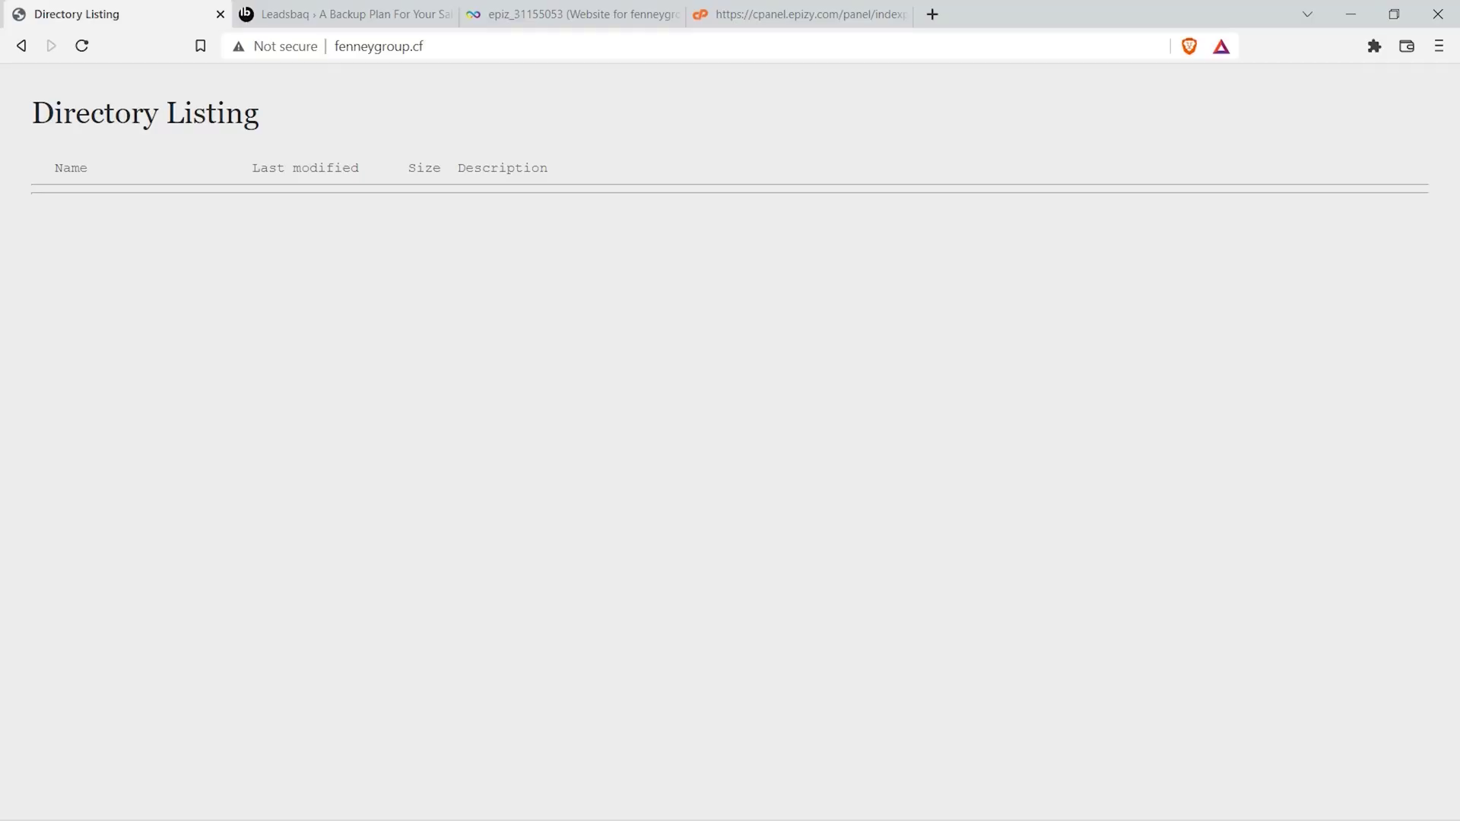
Compare fenneygroup.cf's Not secure connection info with leadsbaq.com's secure lock, then close leadsbaq.com
left_click(298, 48)
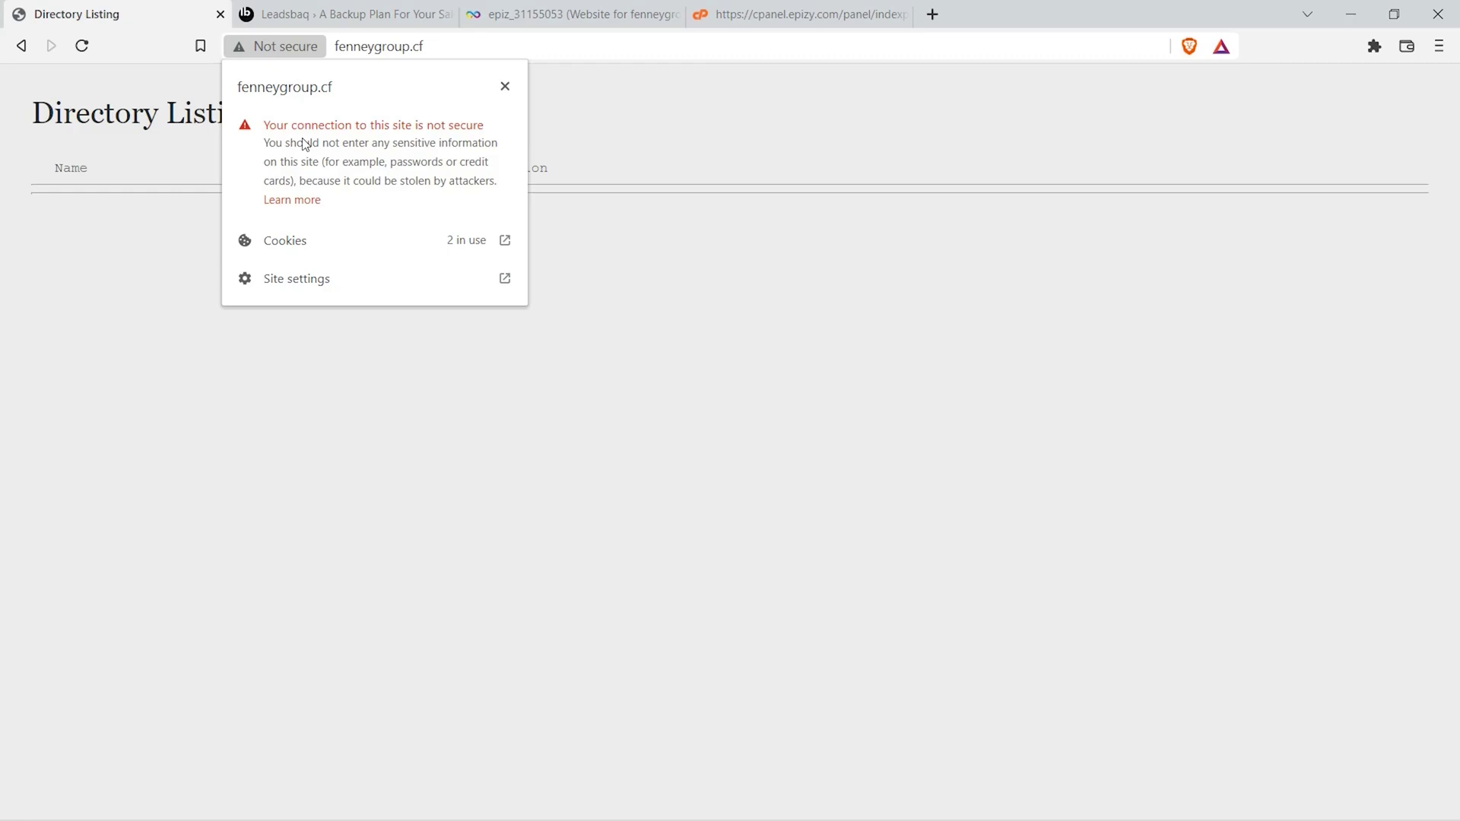
left_click(505, 85)
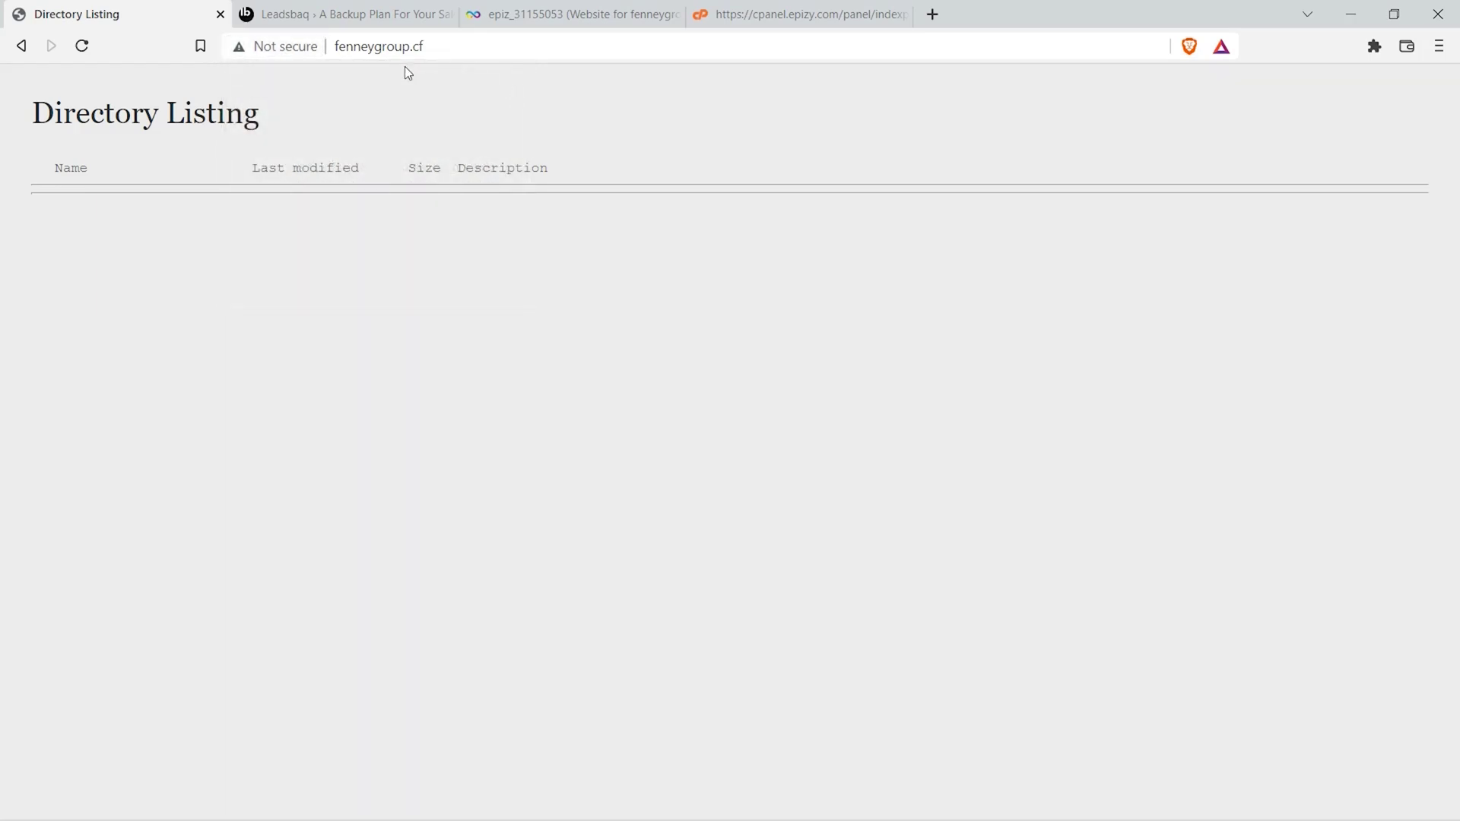
left_click(345, 17)
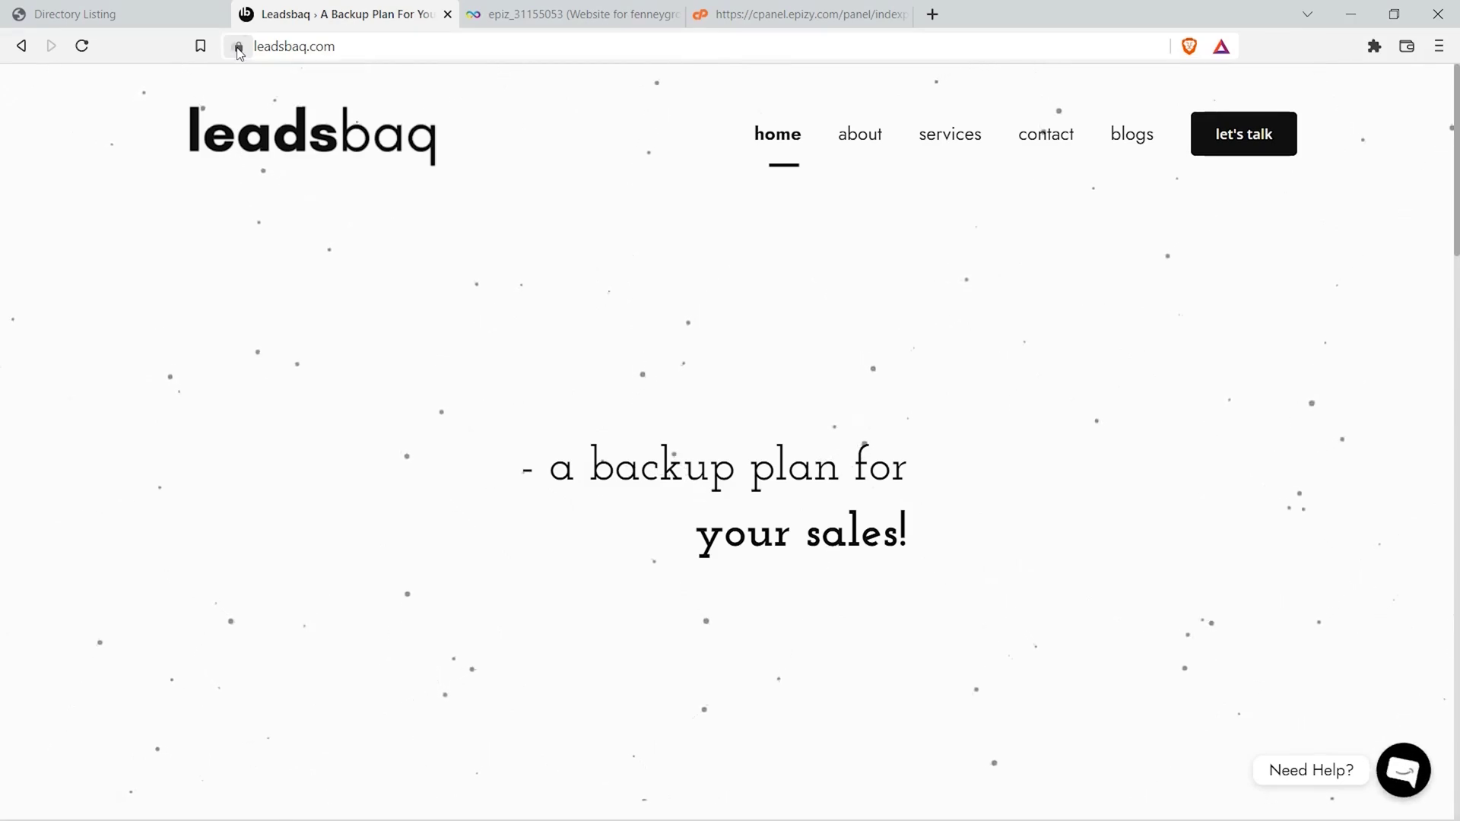
left_click(238, 47)
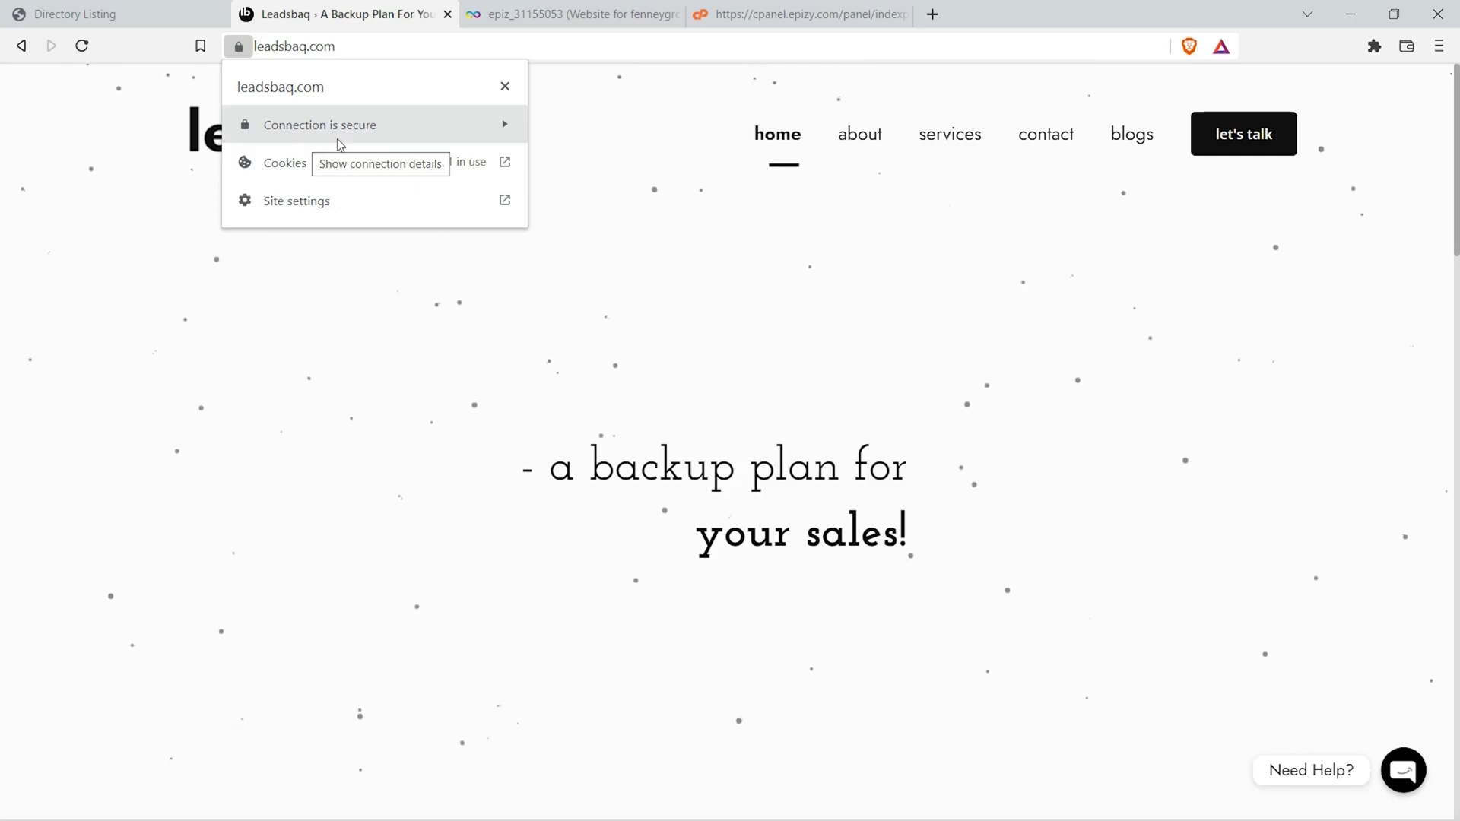
left_click(505, 87)
left_click(447, 15)
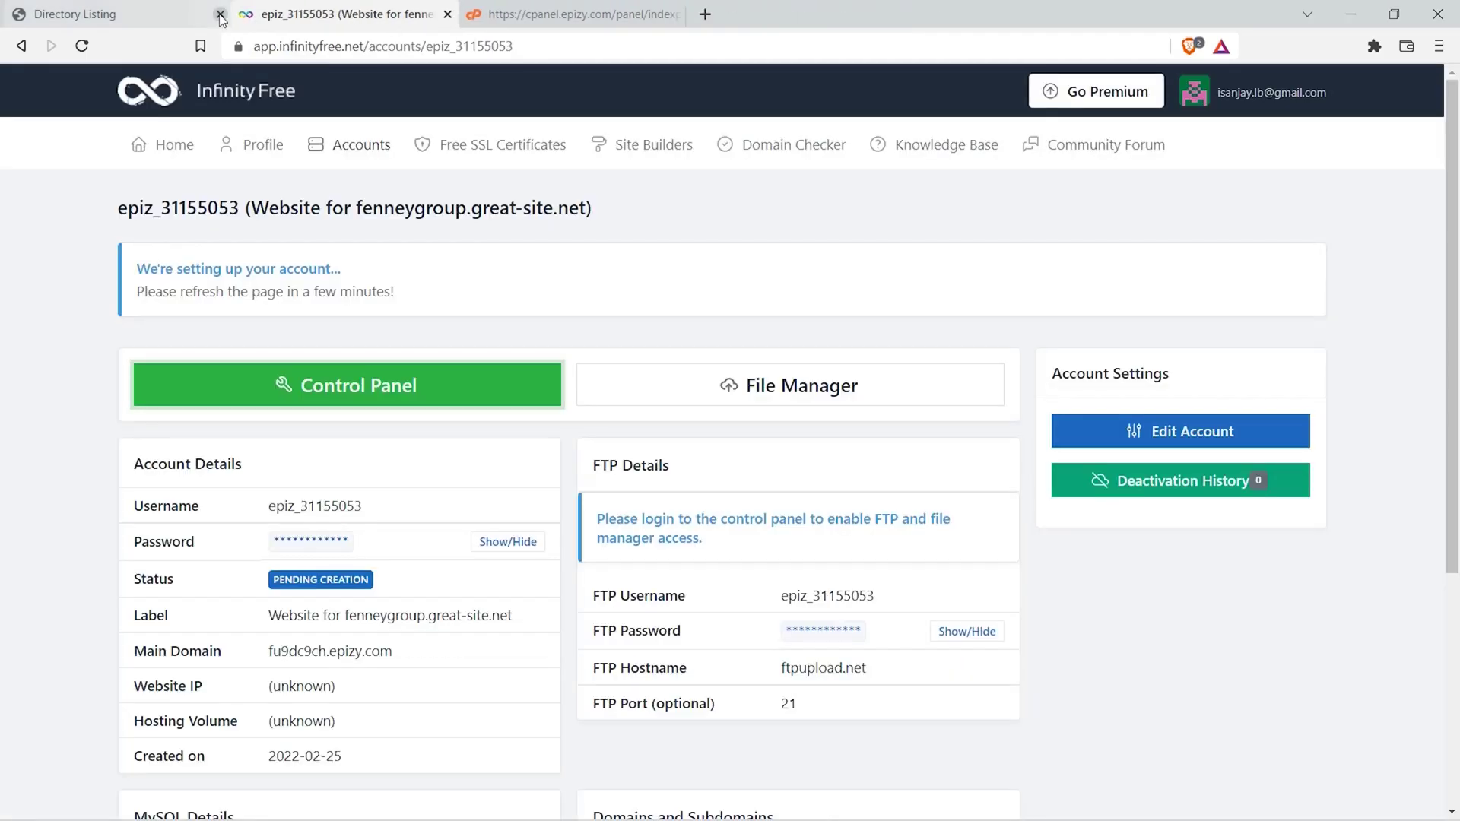
Close the fenneygroup.cf listing and start a new free SSL certificate request
left_click(220, 15)
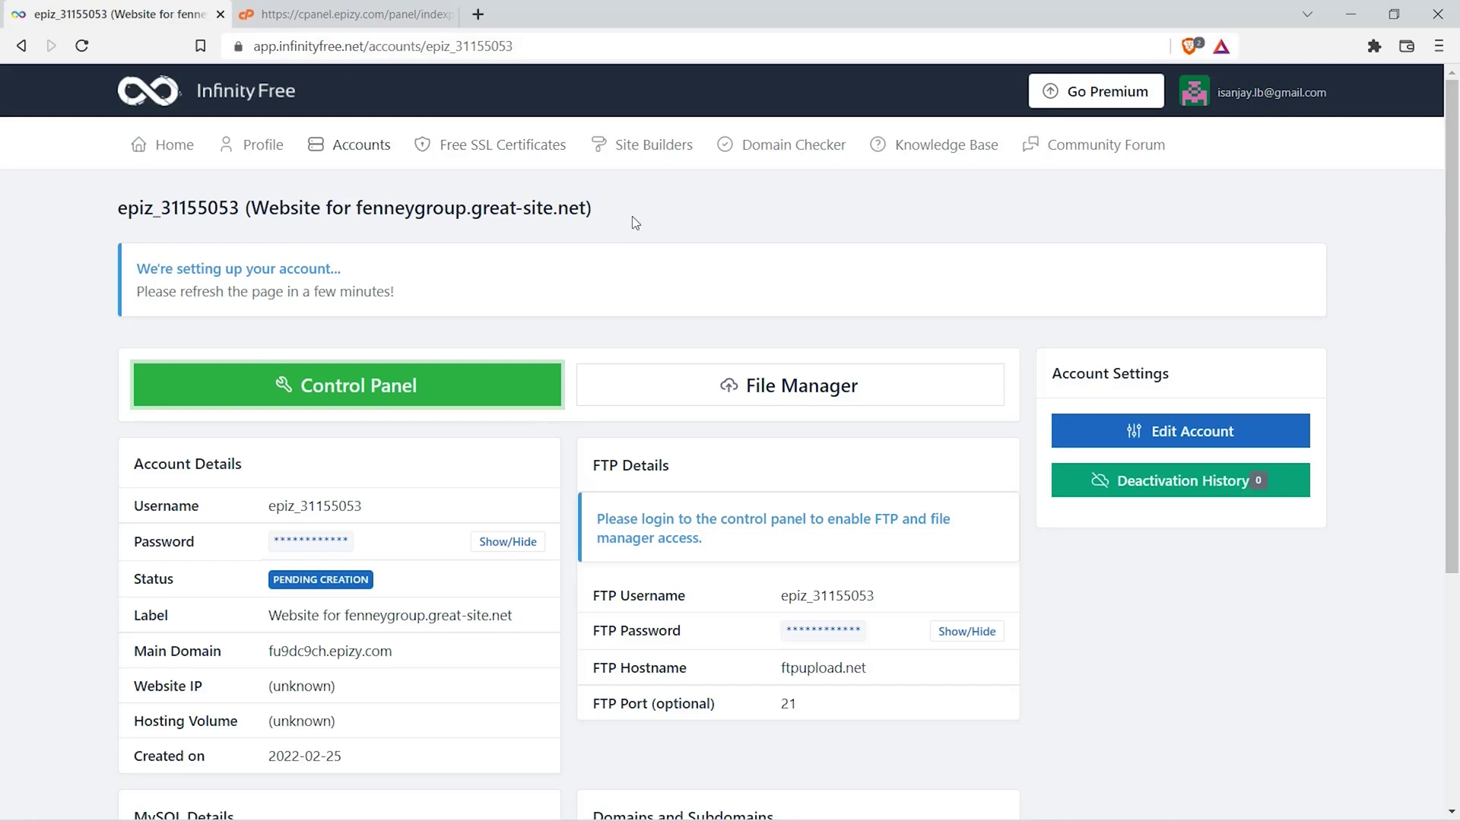
left_click(498, 152)
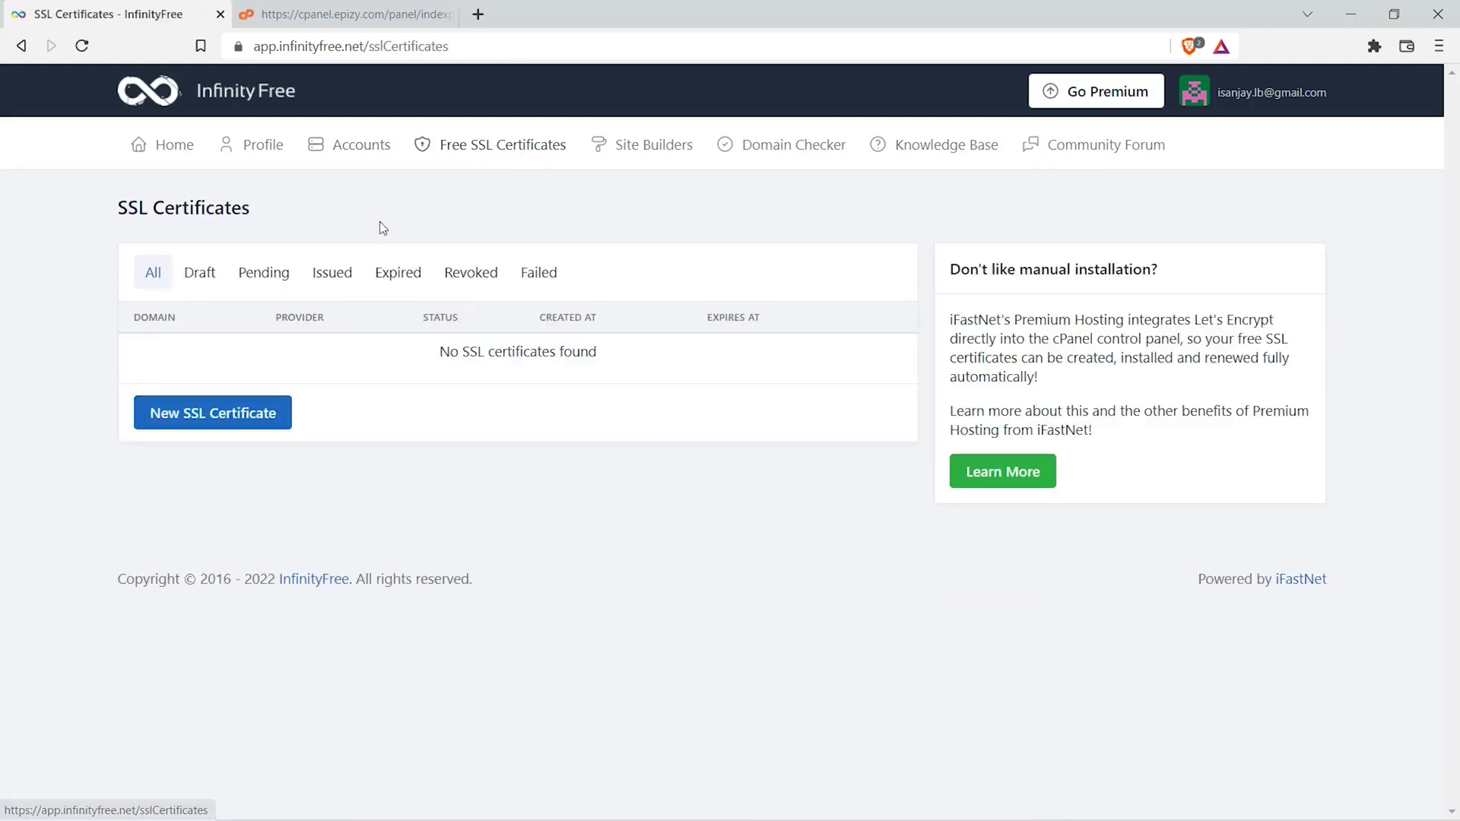
left_click(217, 414)
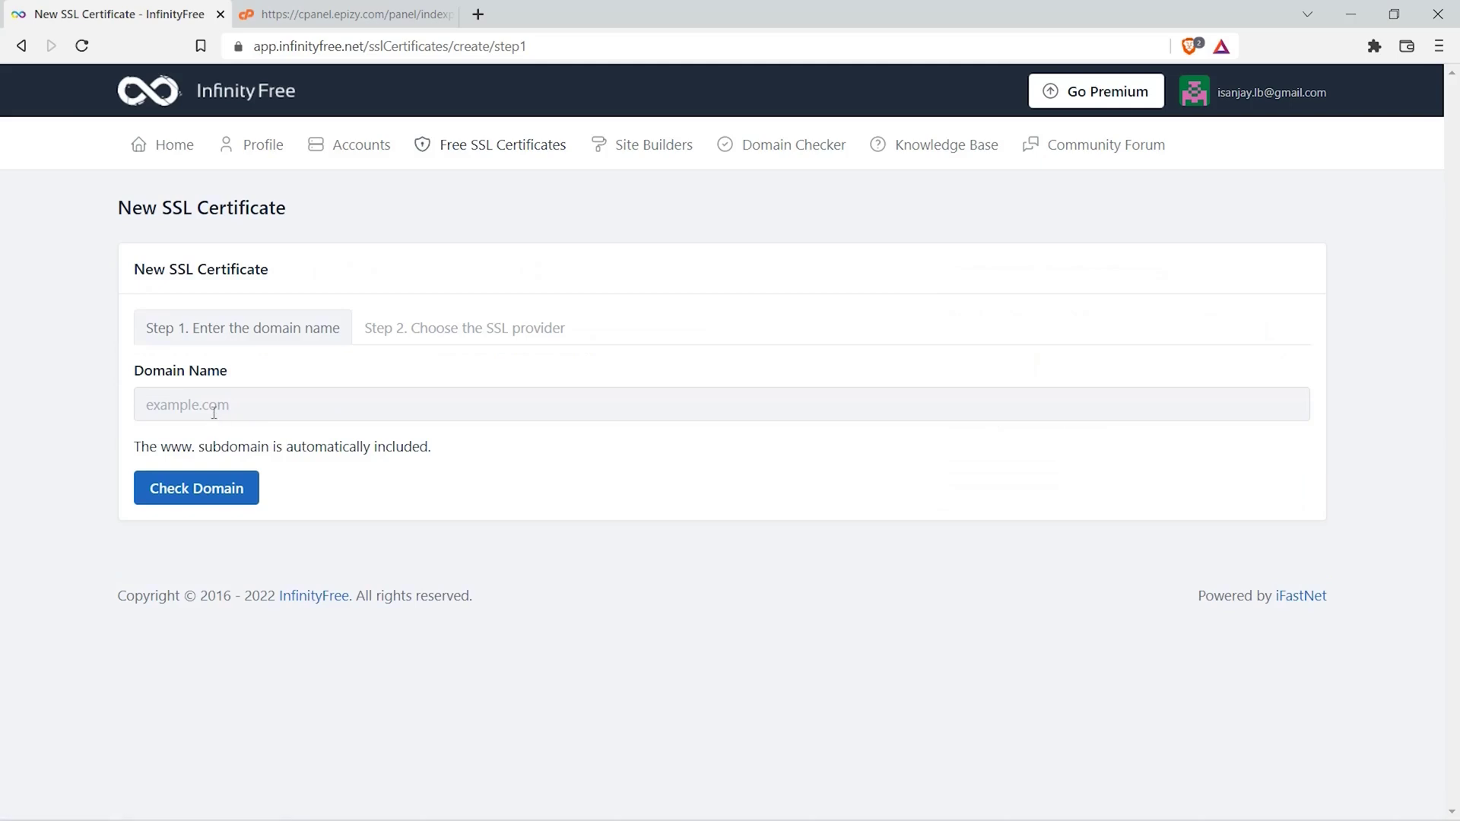
Check the domain fenneygroup.cf and choose Let's Encrypt as the certificate provider
left_click(216, 409)
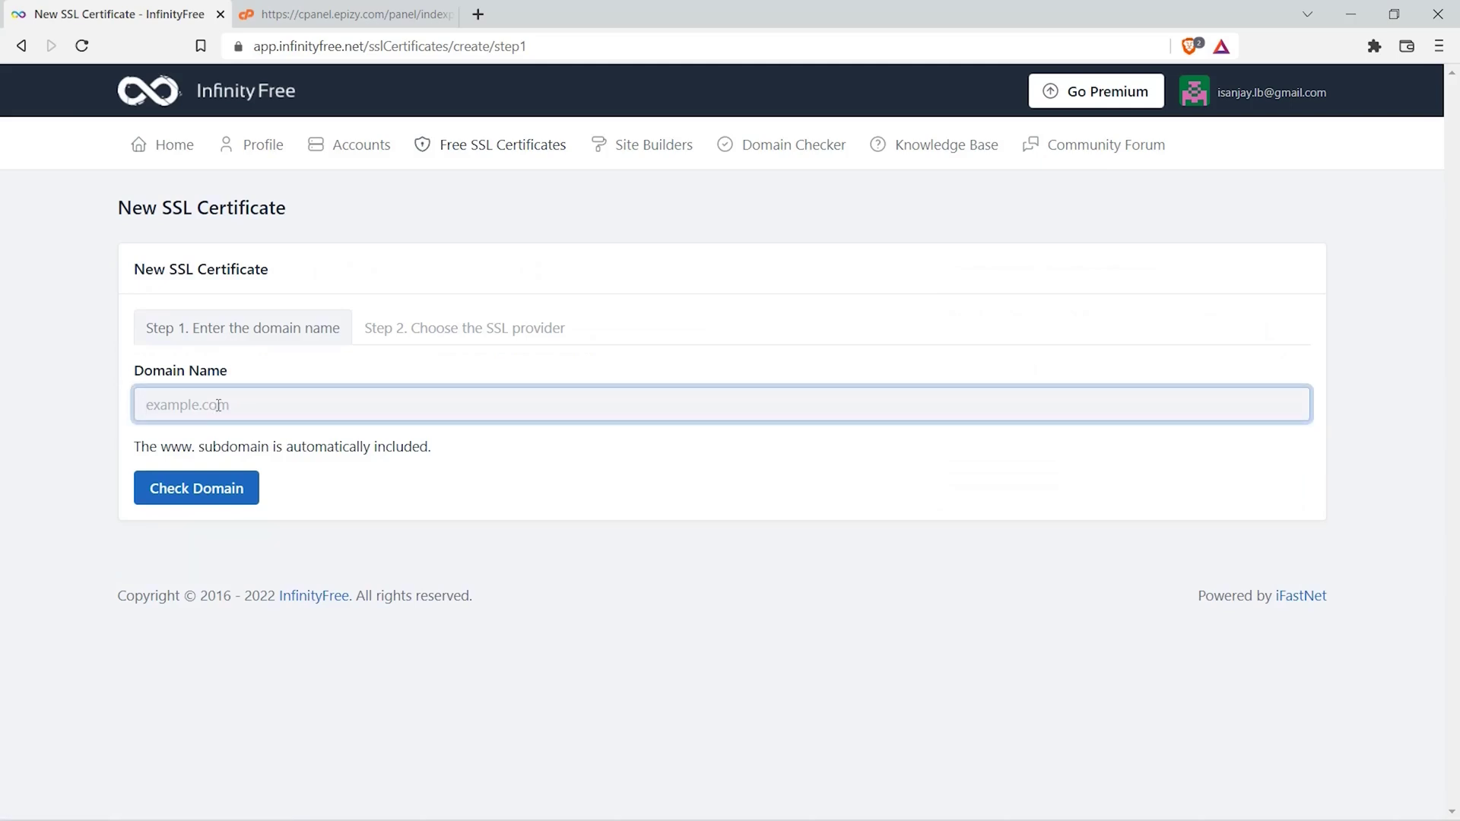
type("fenneygroup.cf")
left_click(189, 493)
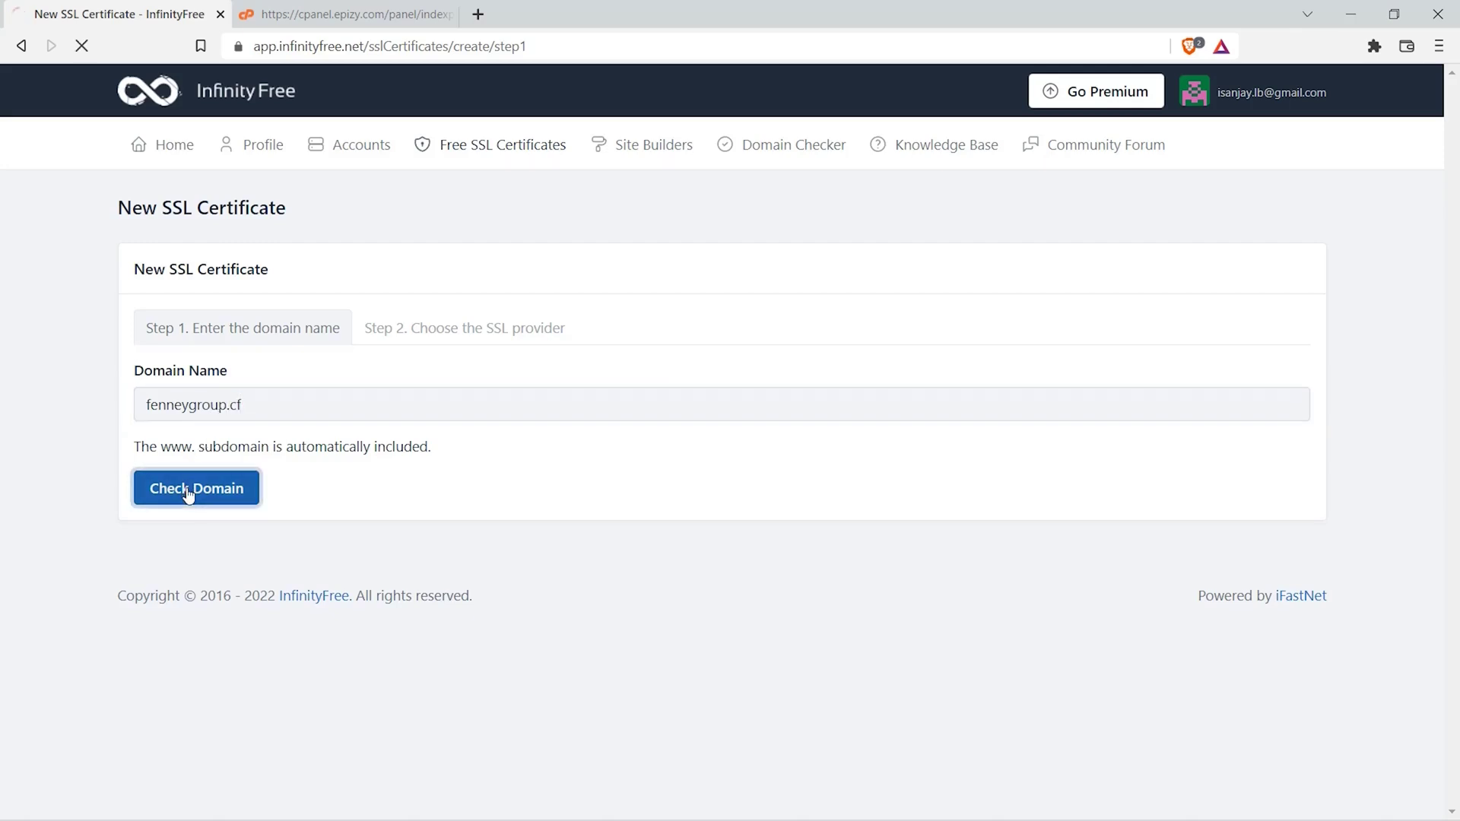
scroll(190, 508, "down", 1)
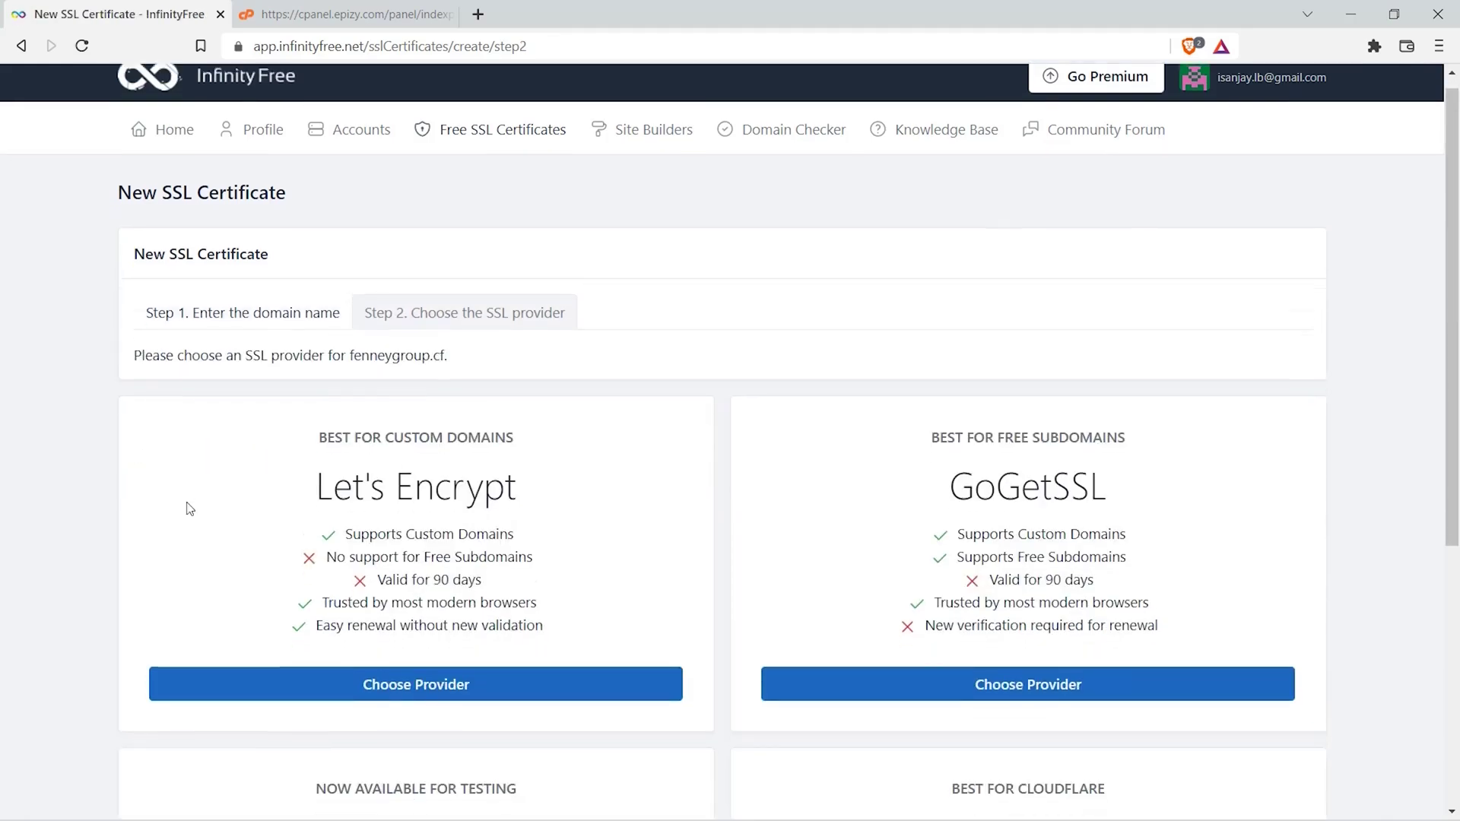
scroll(189, 508, "down", 3)
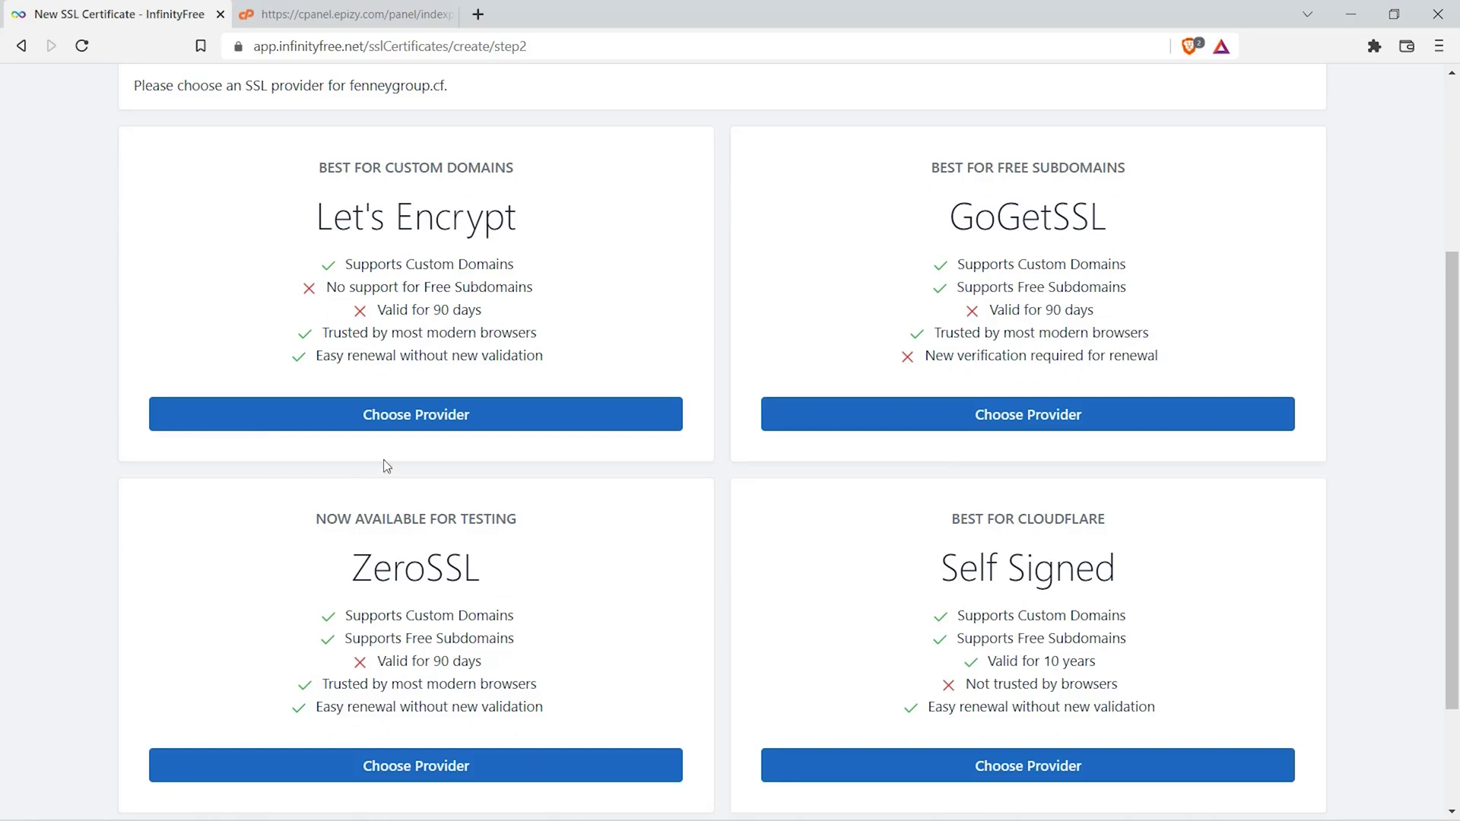
left_click(439, 430)
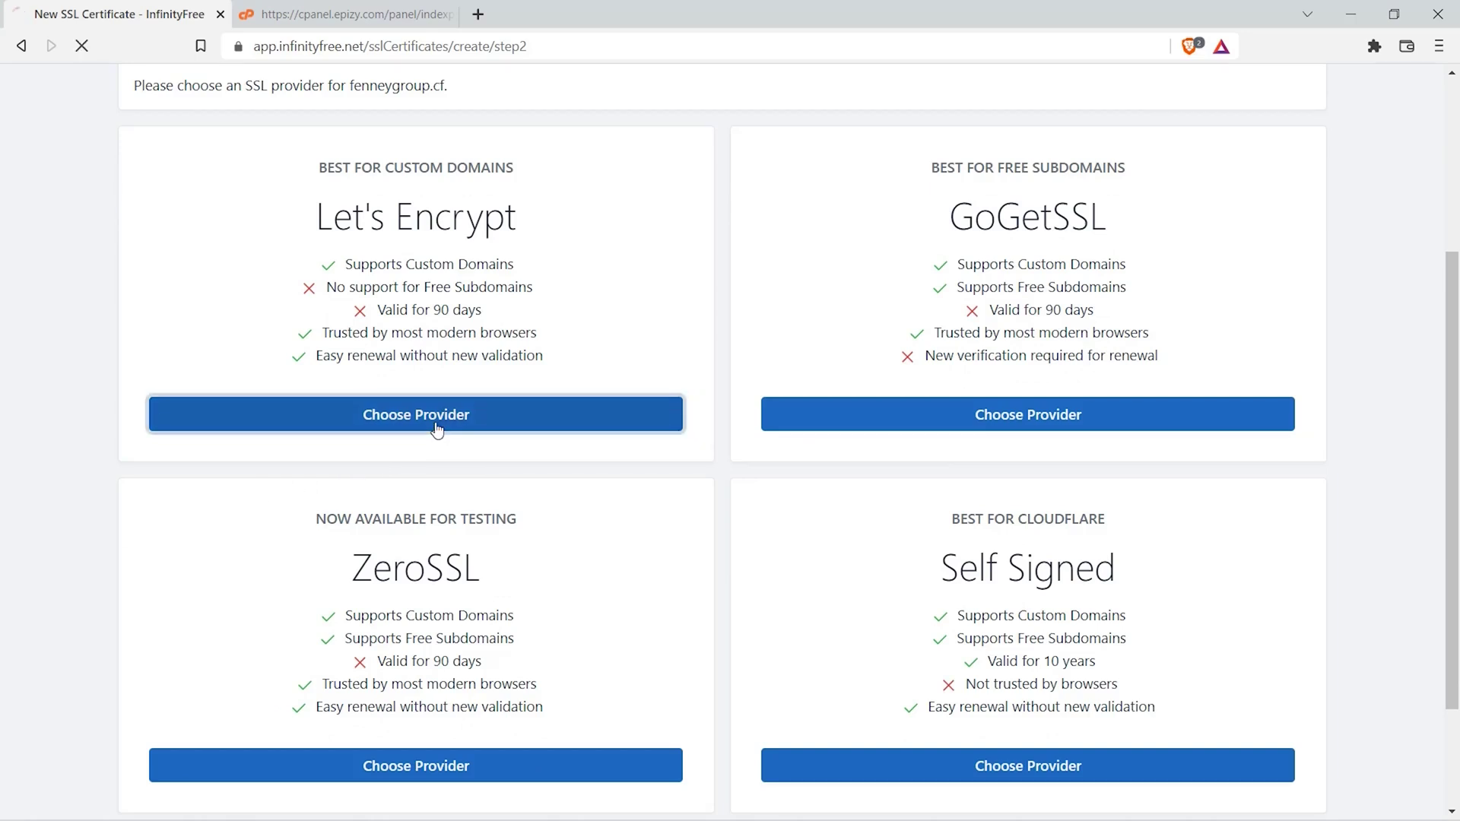
scroll(437, 431, "down", 2)
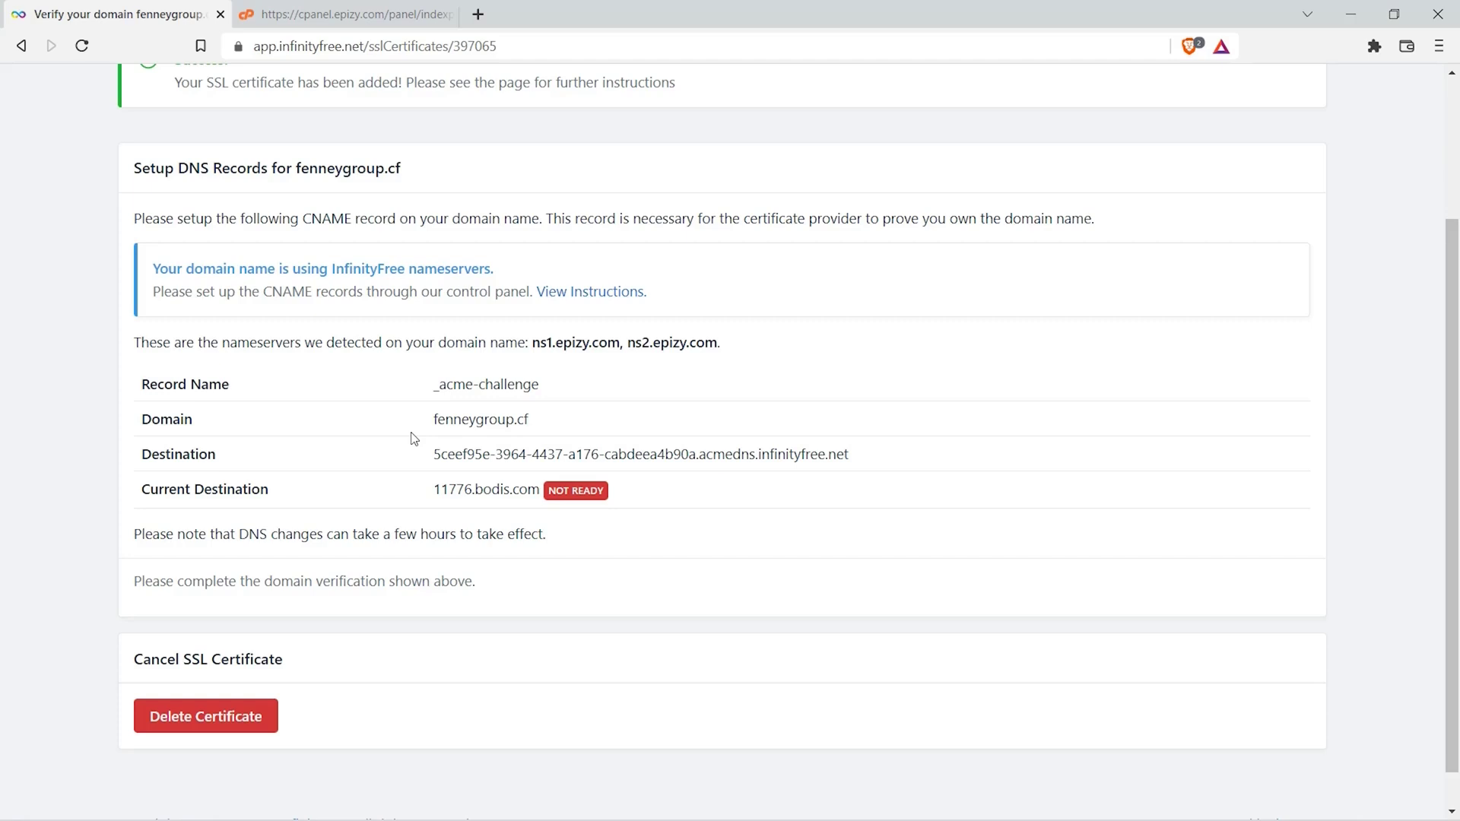
Open the Custom CNAME Records page in the hosting control panel
left_click(352, 7)
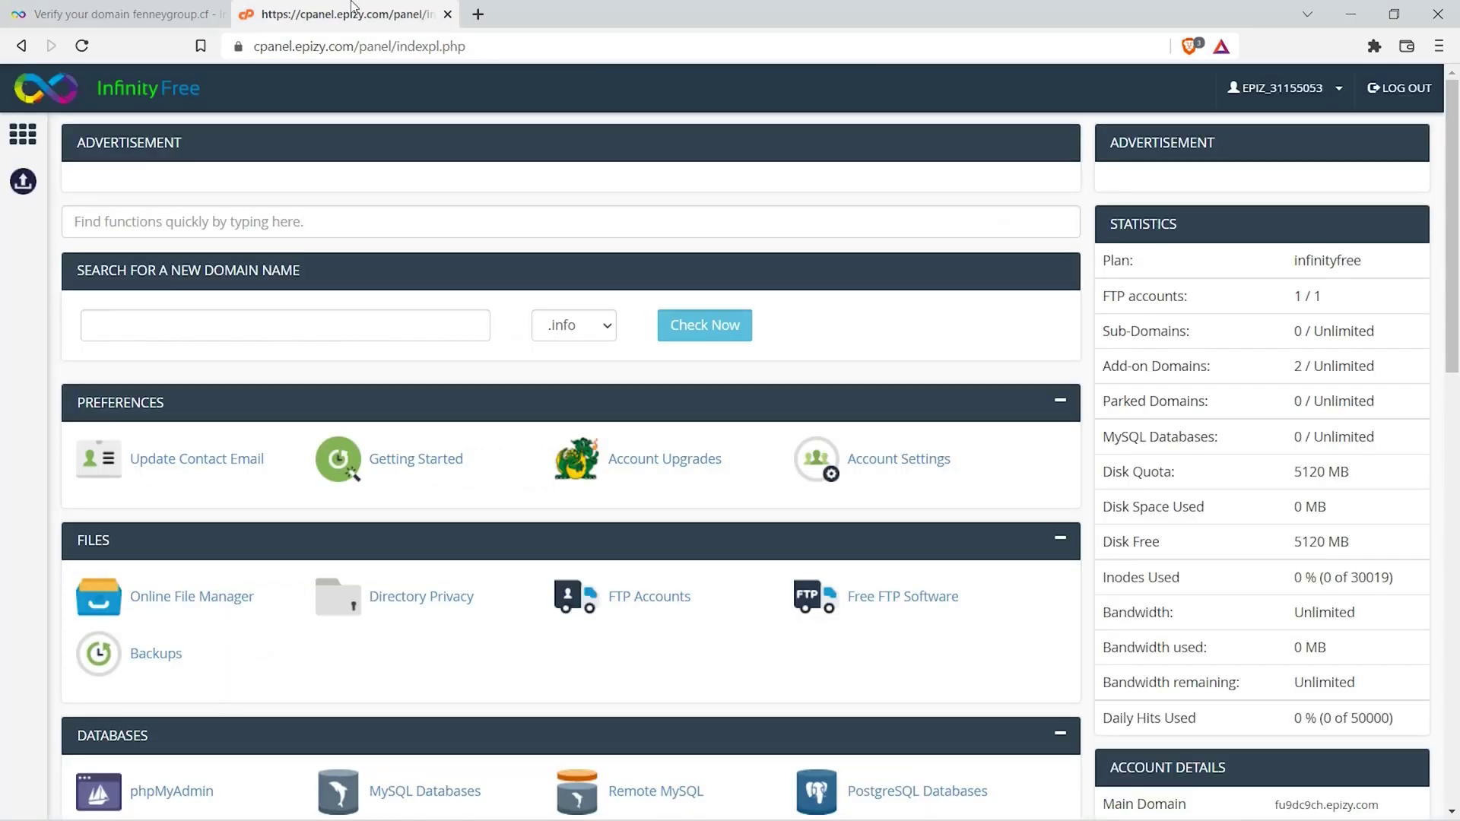
scroll(424, 329, "down", 6)
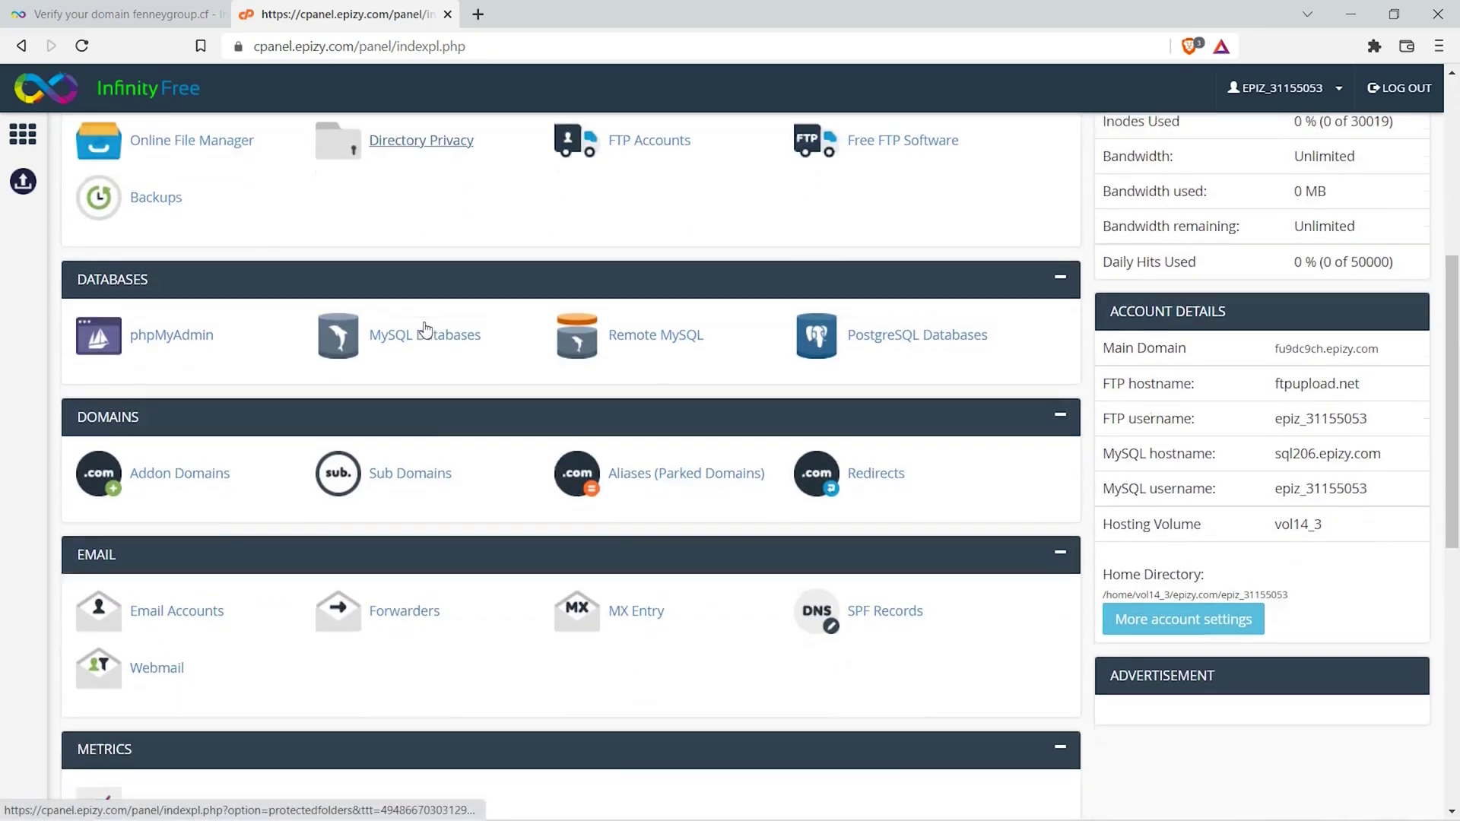
scroll(425, 329, "down", 9)
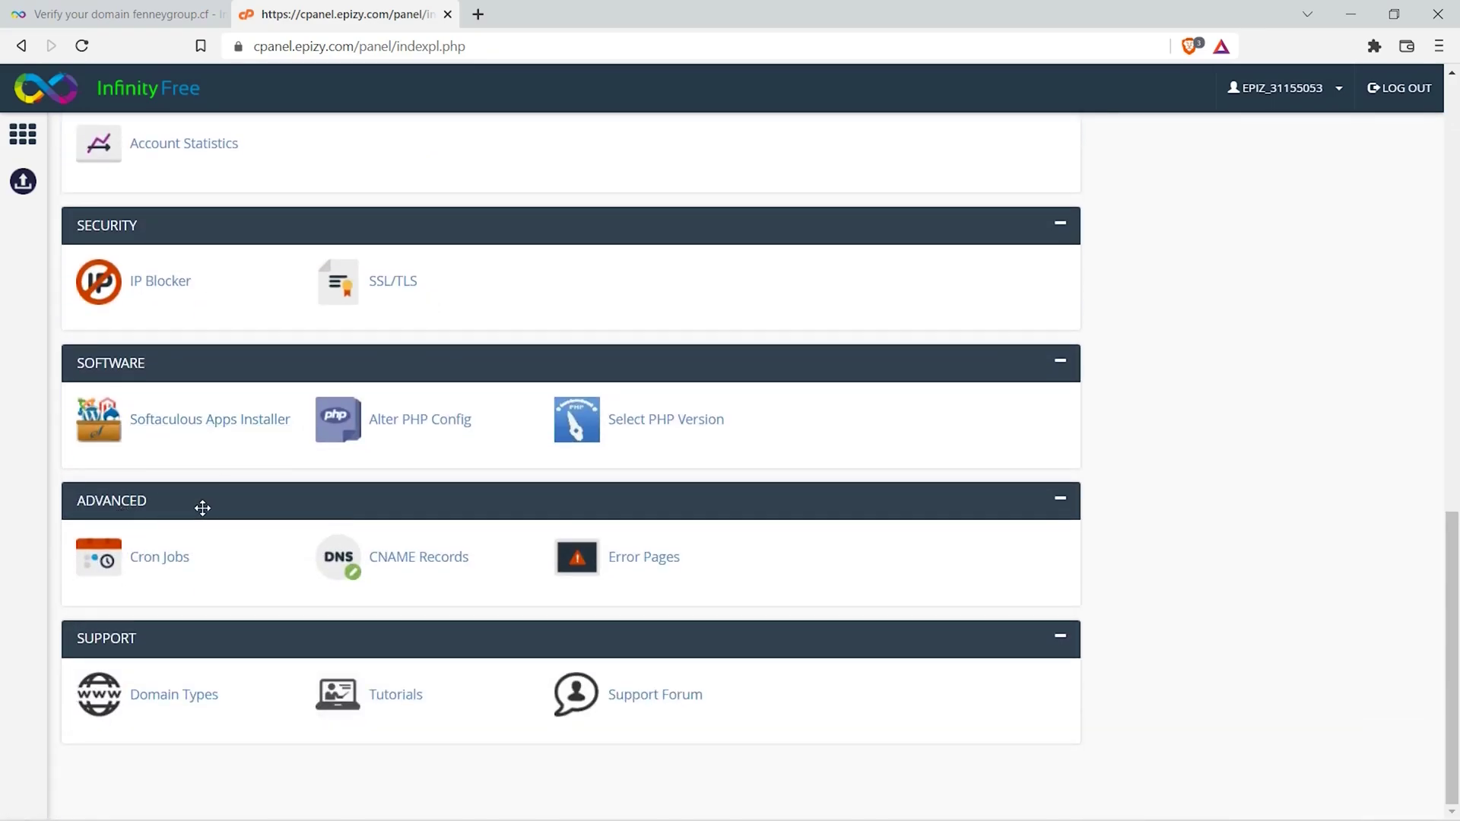
left_click(403, 562)
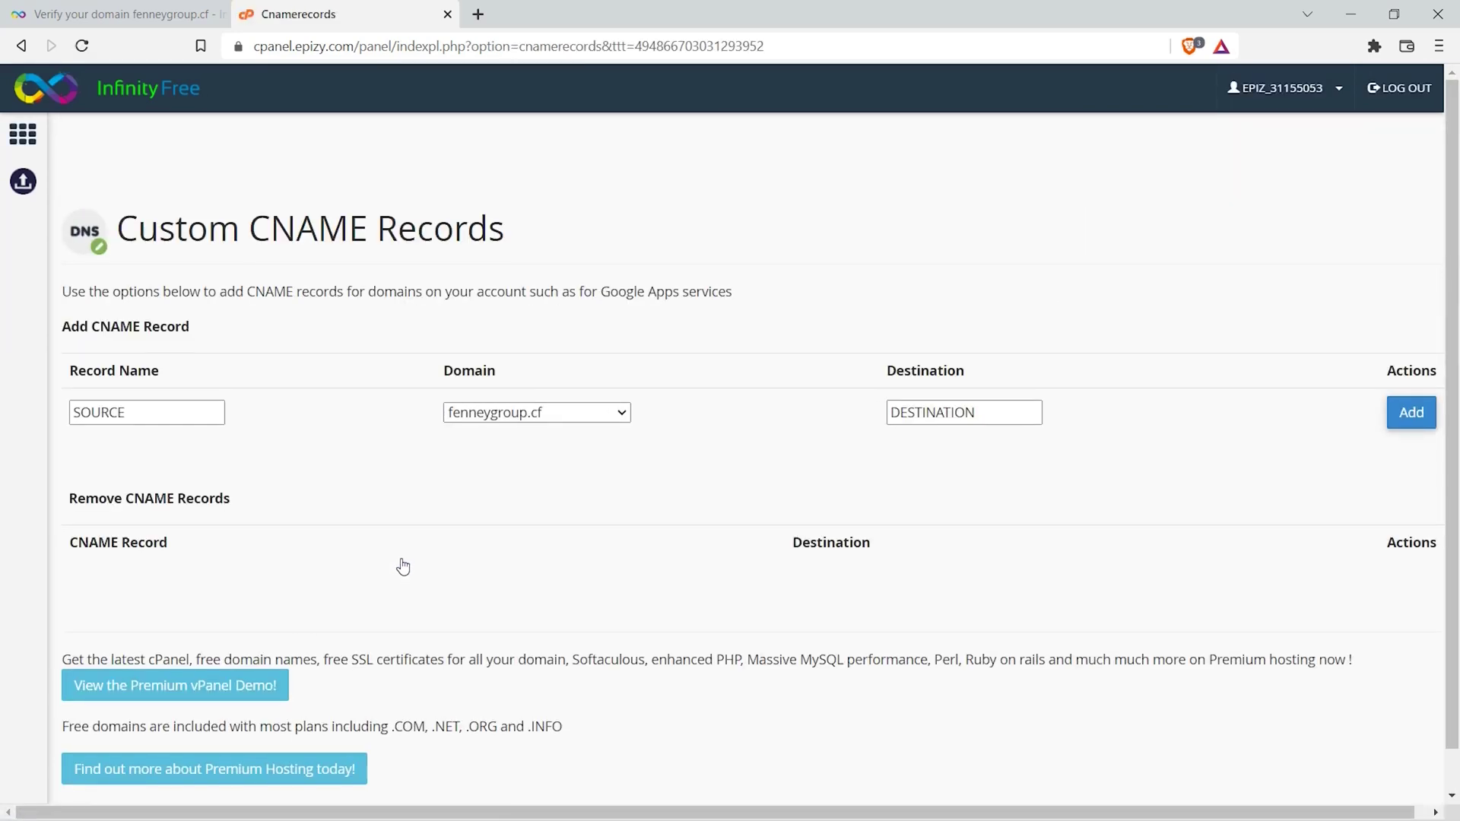
Fill the CNAME form with Record Name _acme-challenge on domain fenneygroup.cf
left_click(134, 17)
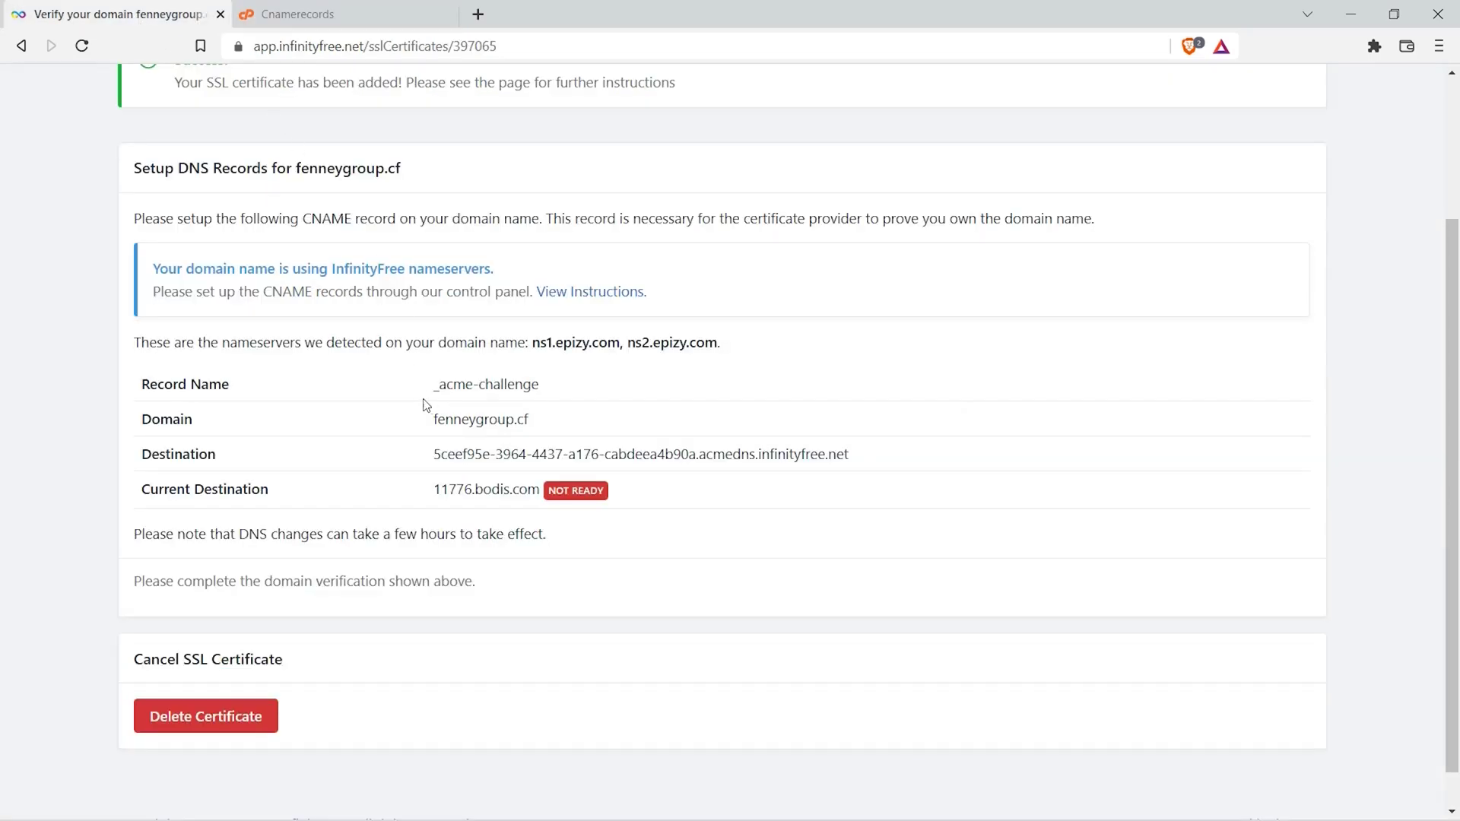
left_click_drag(435, 387, 538, 388)
right_click(532, 390)
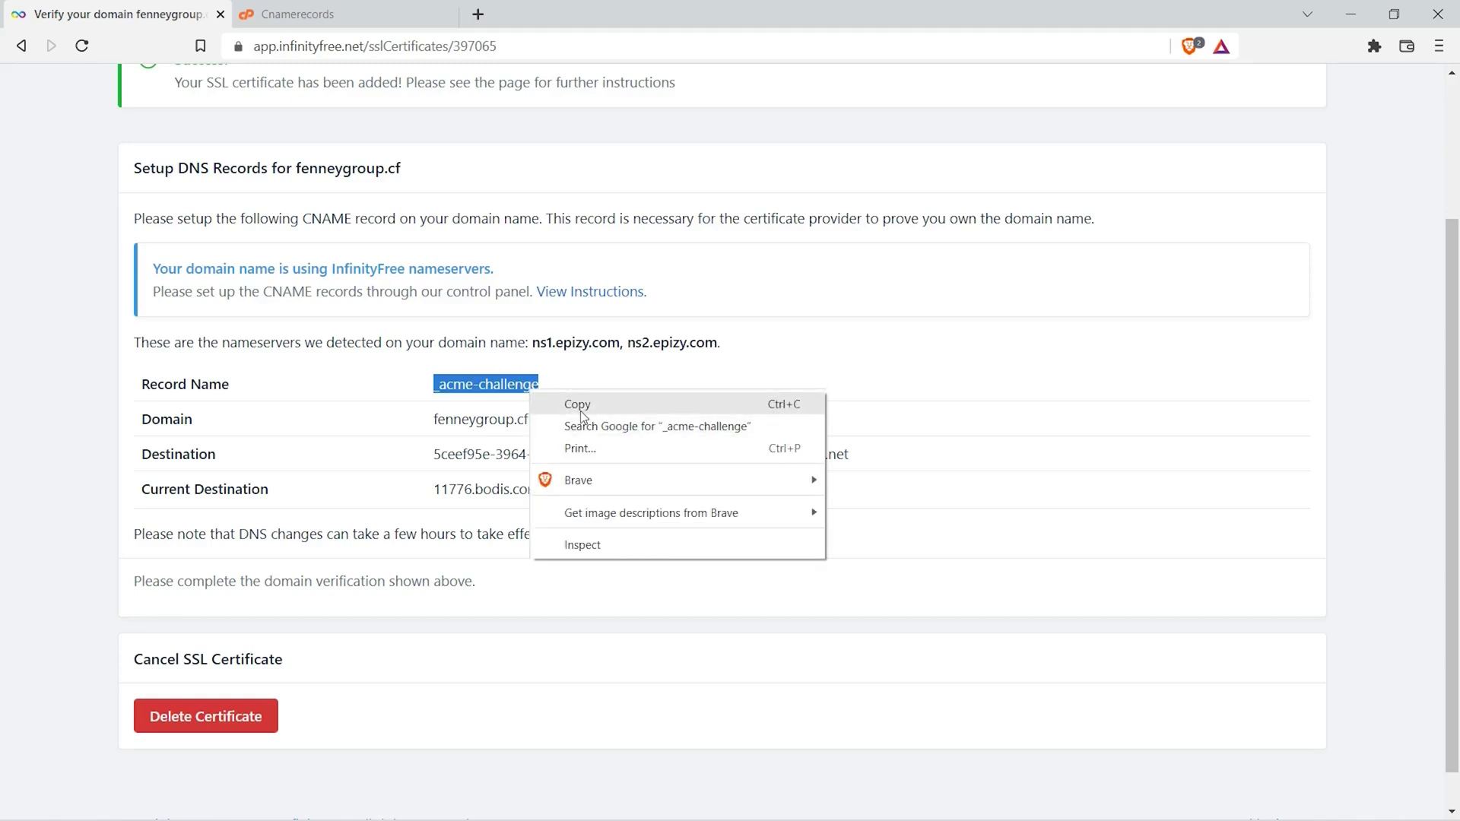
left_click(581, 410)
left_click(344, 16)
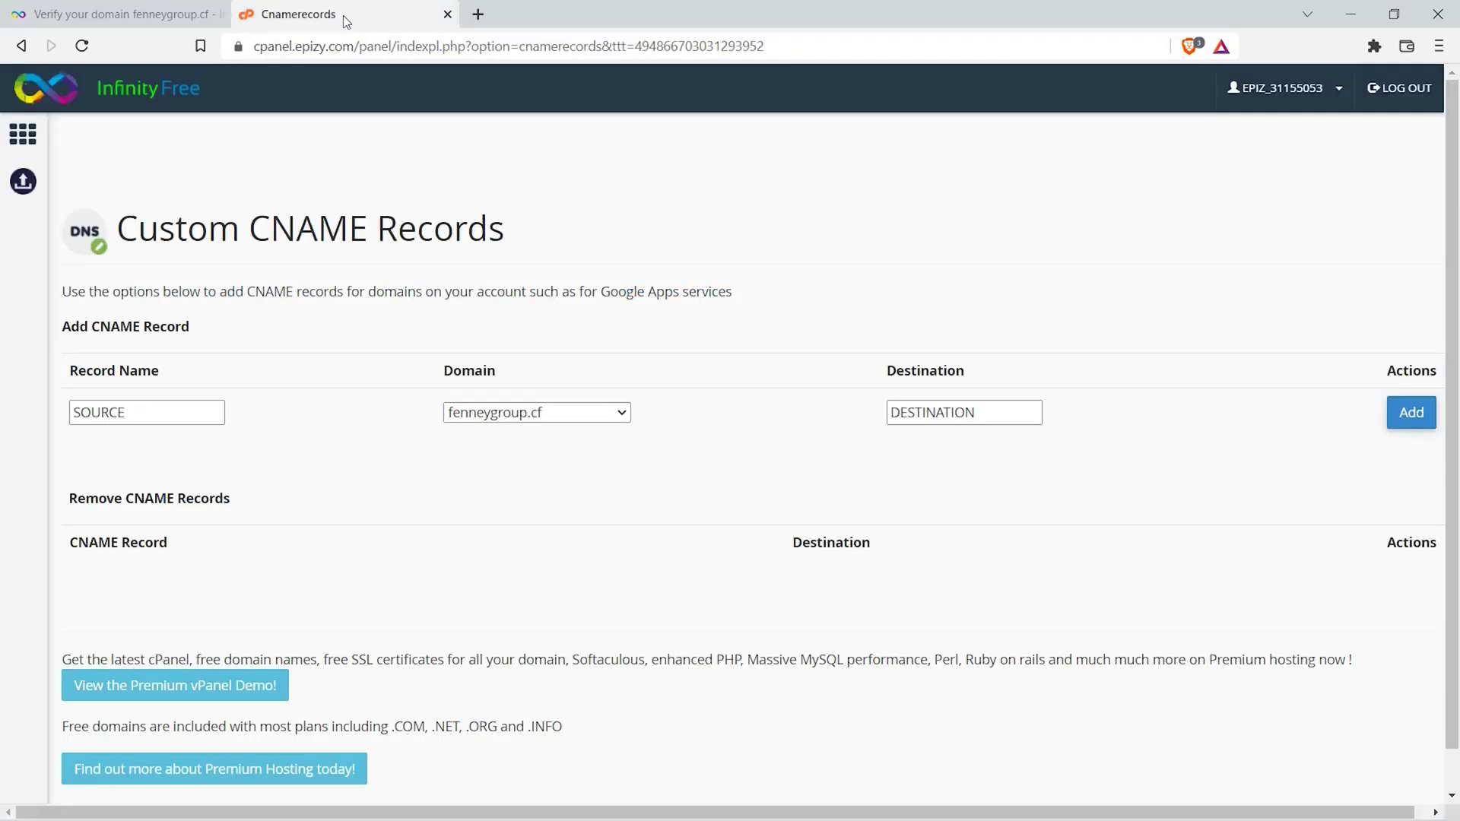
left_click(131, 414)
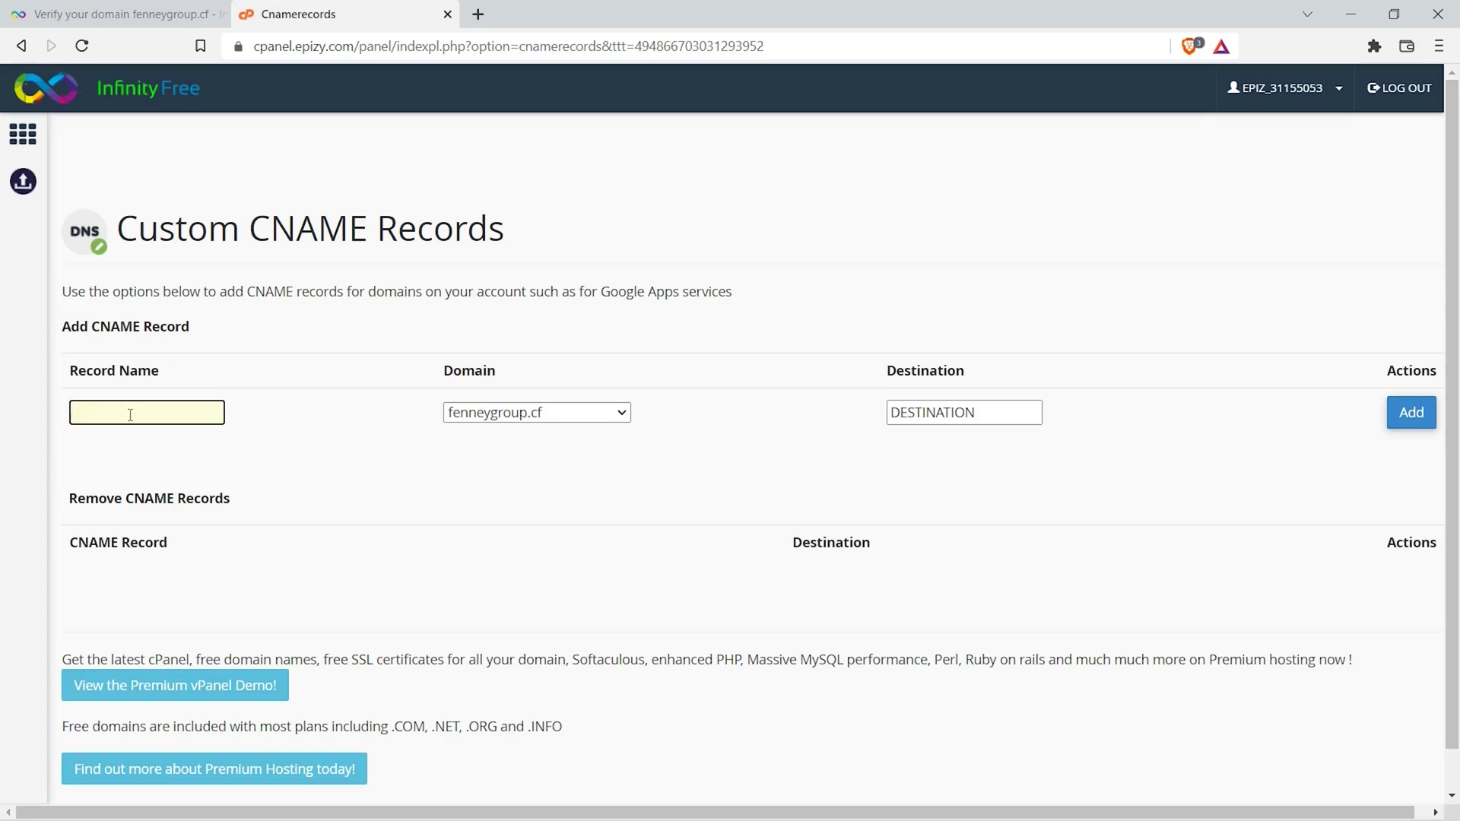
right_click(131, 415)
left_click(203, 556)
left_click(526, 414)
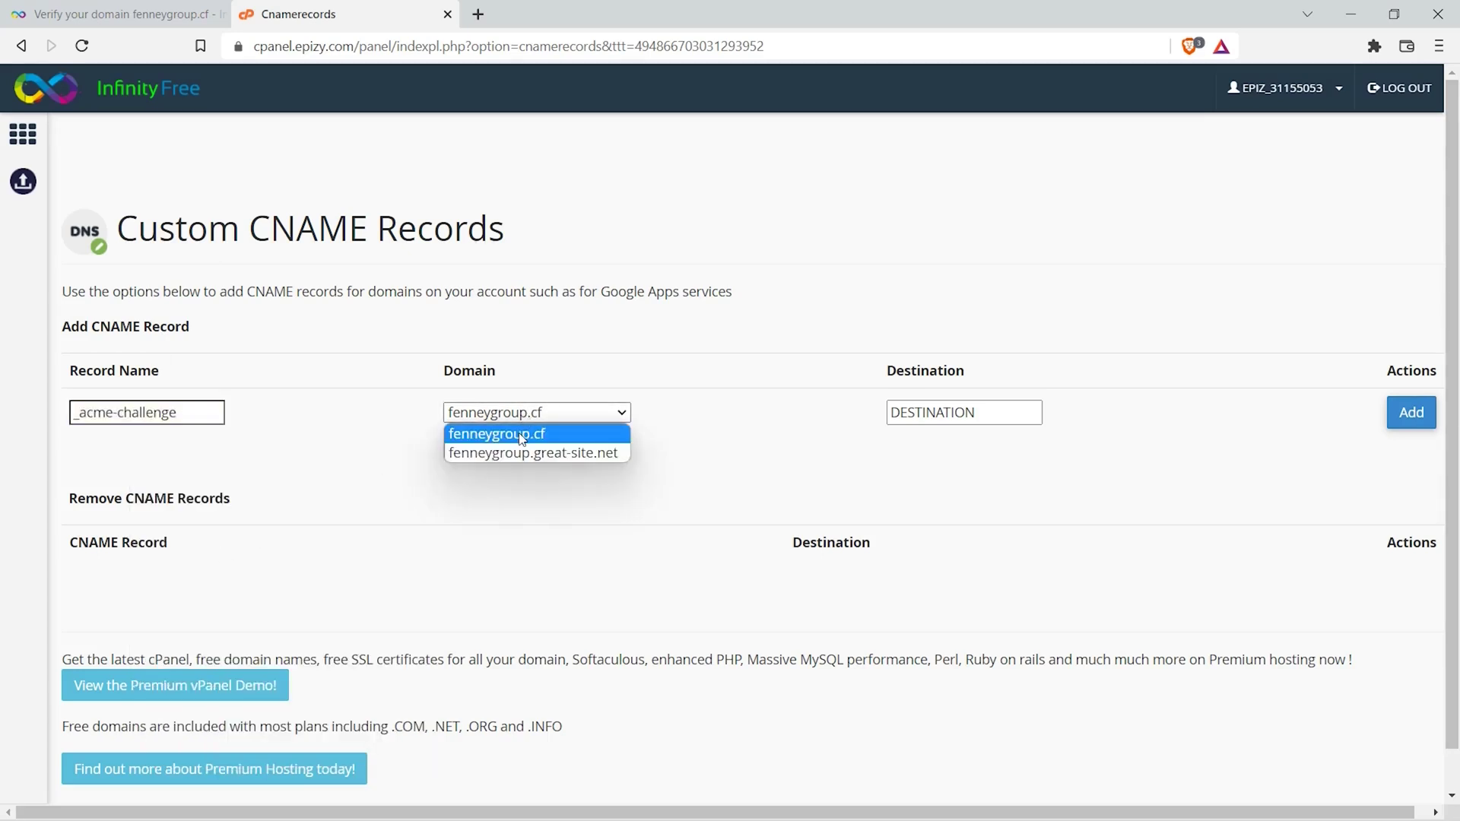
left_click(521, 438)
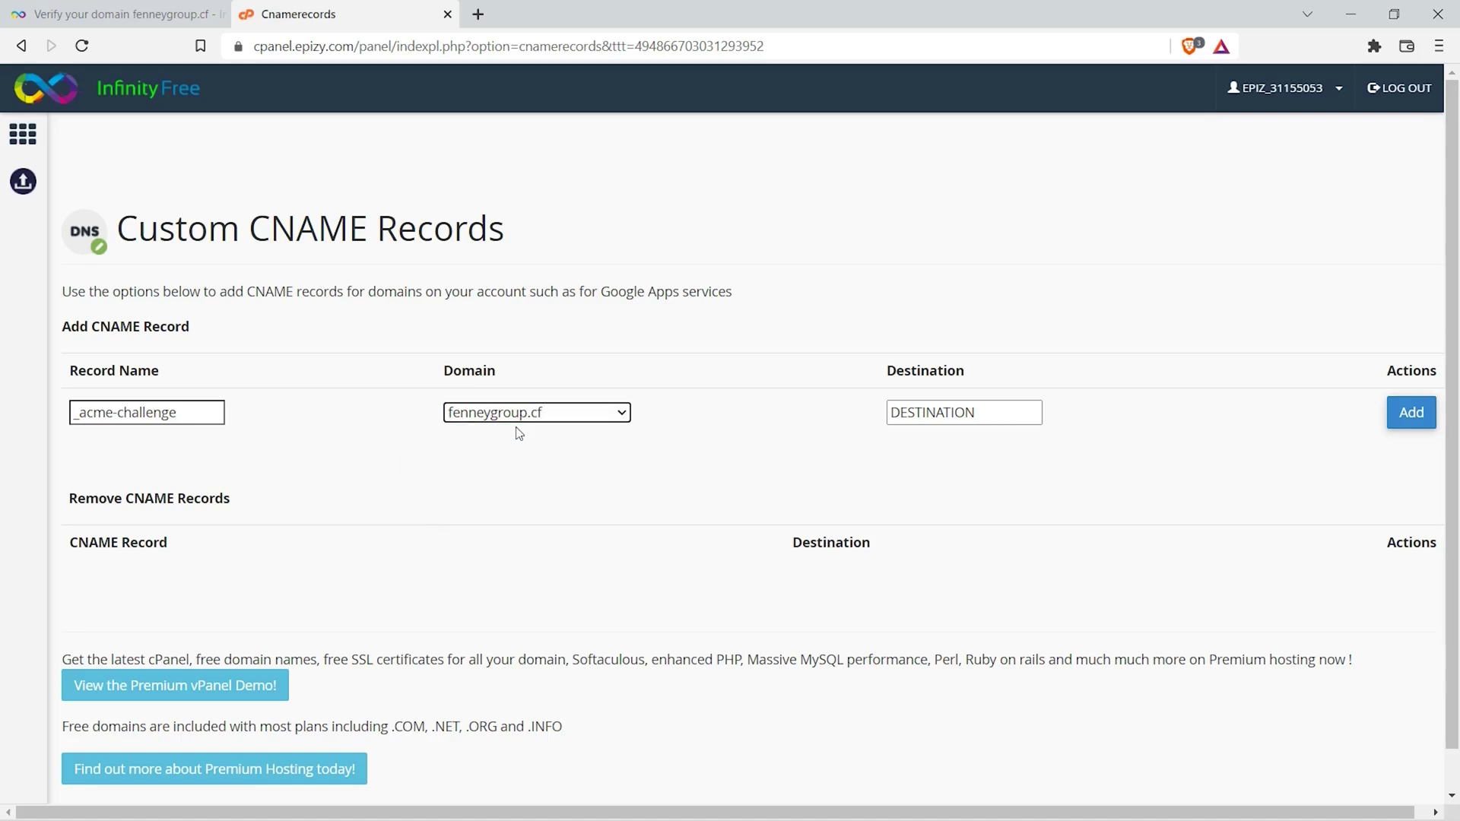
Paste the acmedns.infinityfree.net verification destination and add the CNAME record
left_click(159, 21)
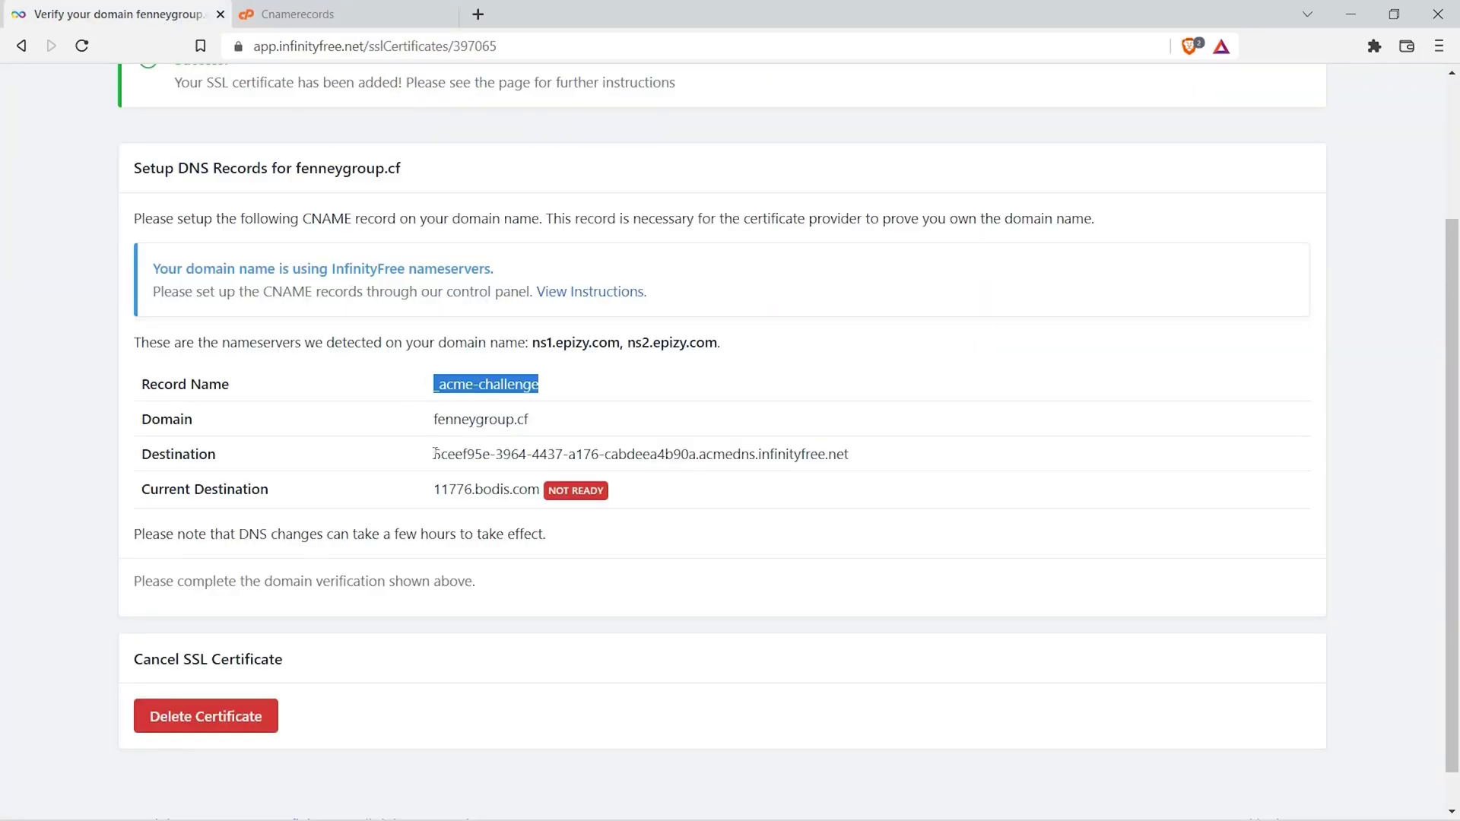
left_click_drag(435, 454, 845, 463)
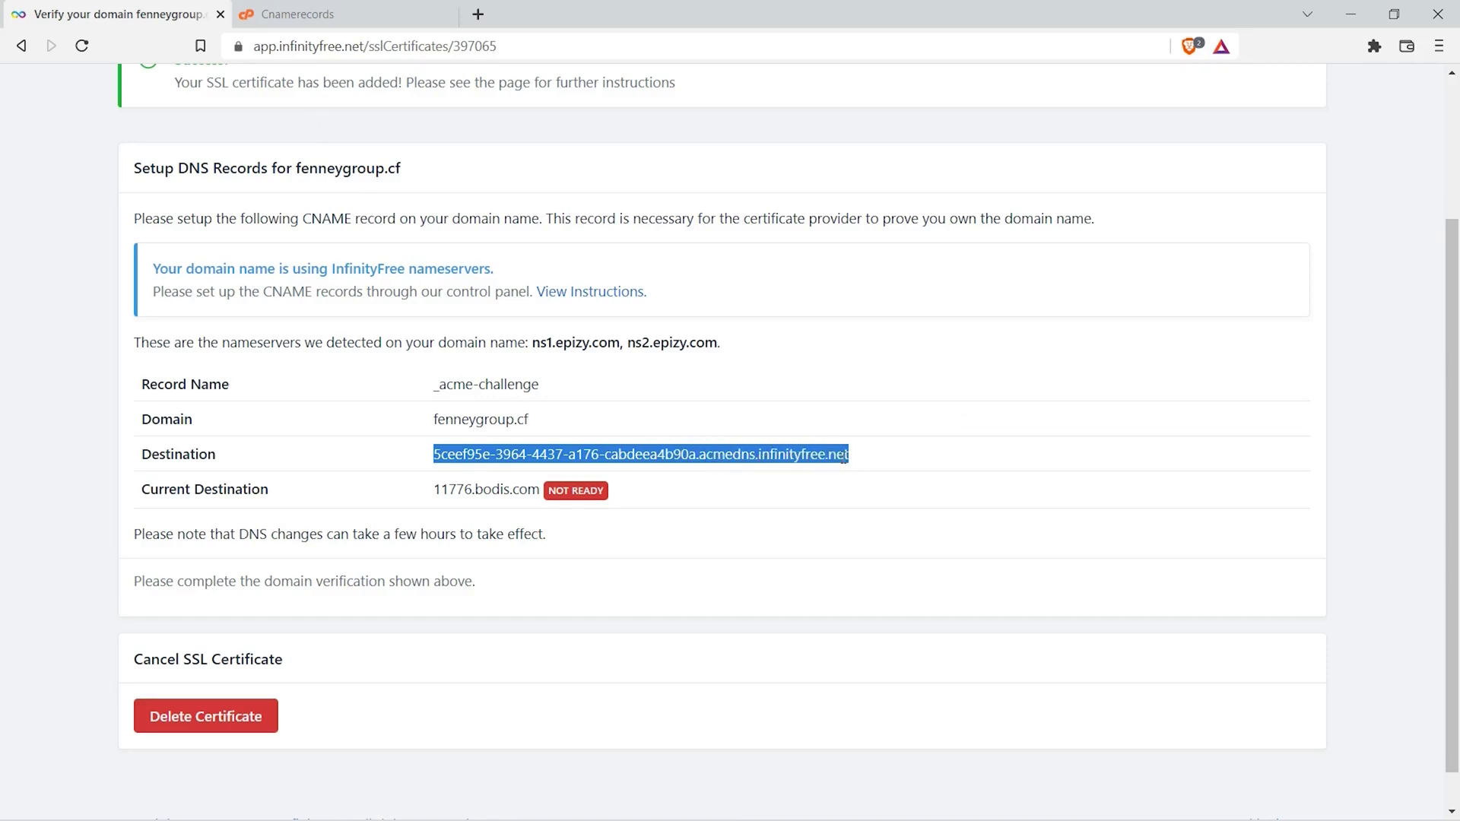
right_click(846, 456)
left_click(879, 476)
left_click(357, 16)
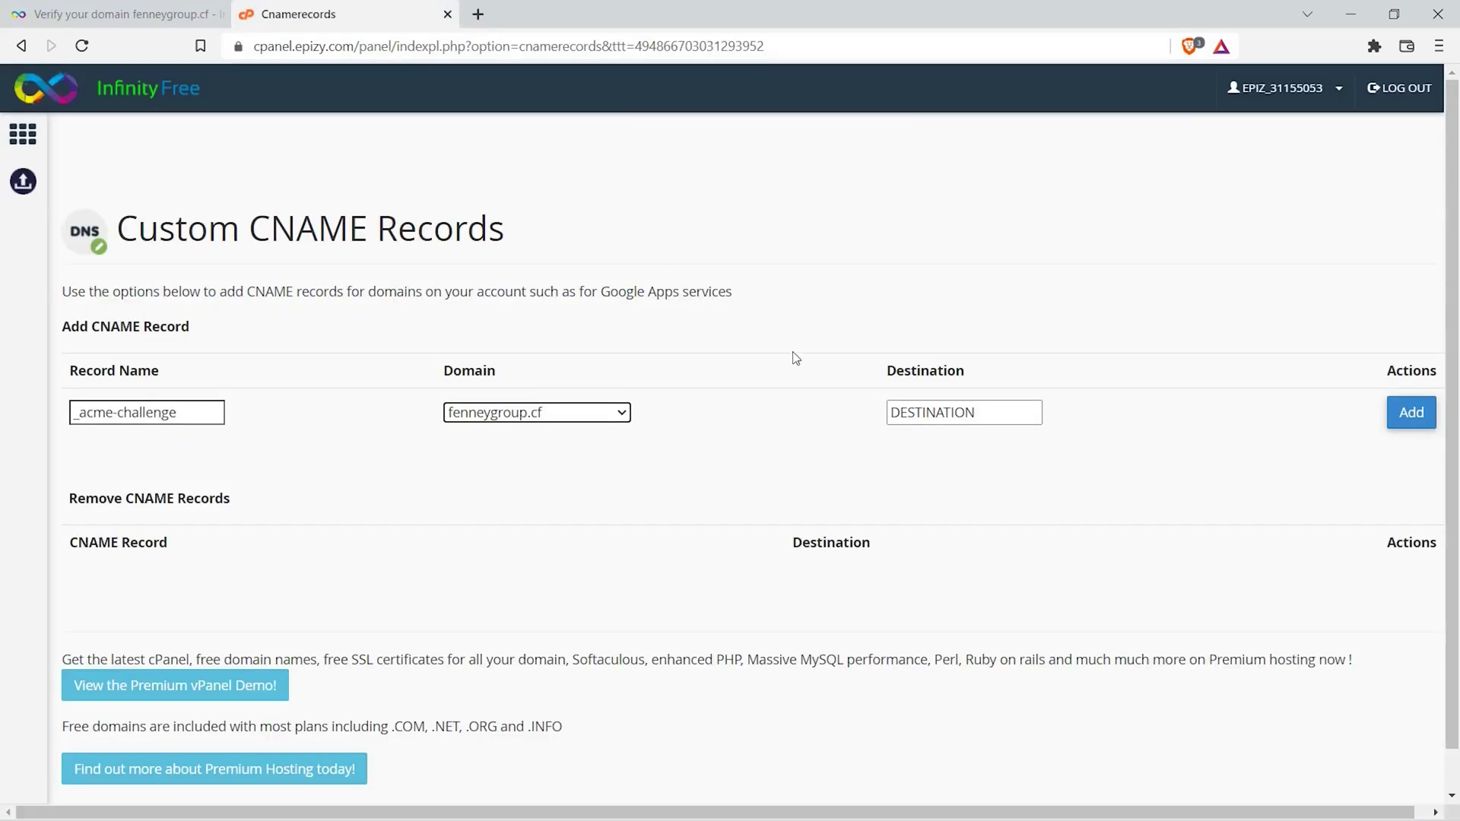
left_click(912, 418)
right_click(913, 417)
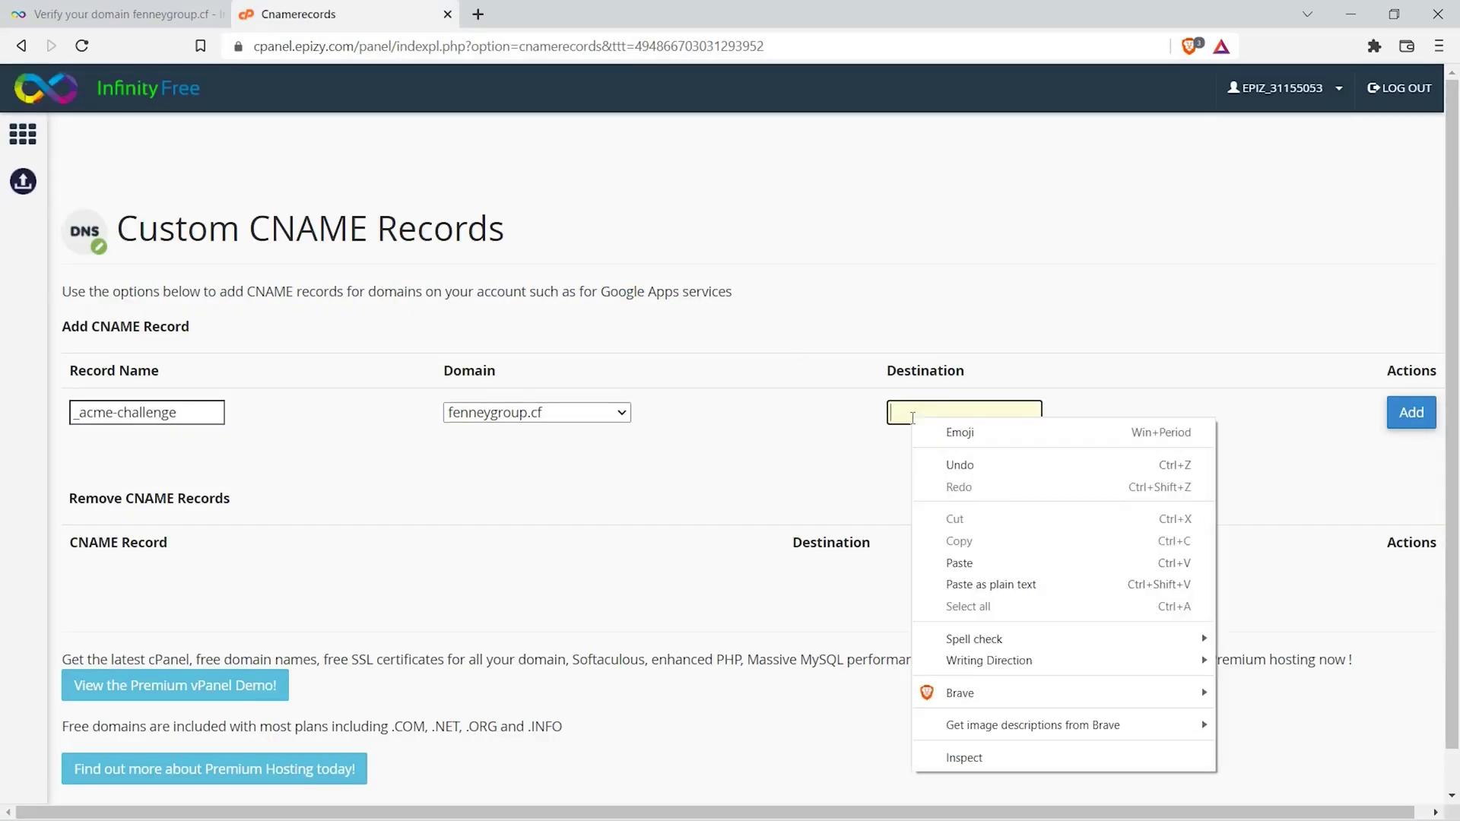
left_click(973, 564)
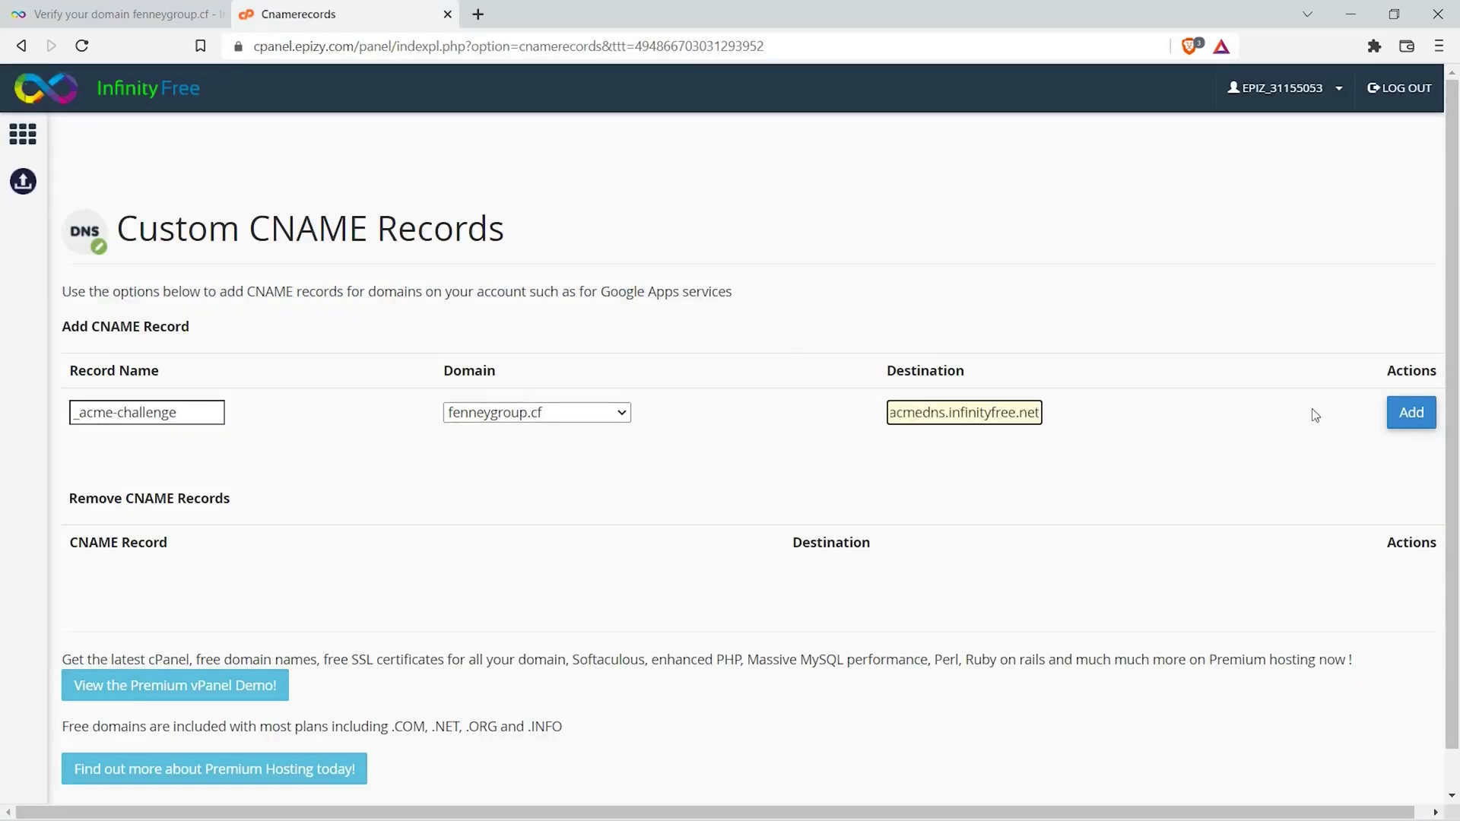
left_click(1412, 416)
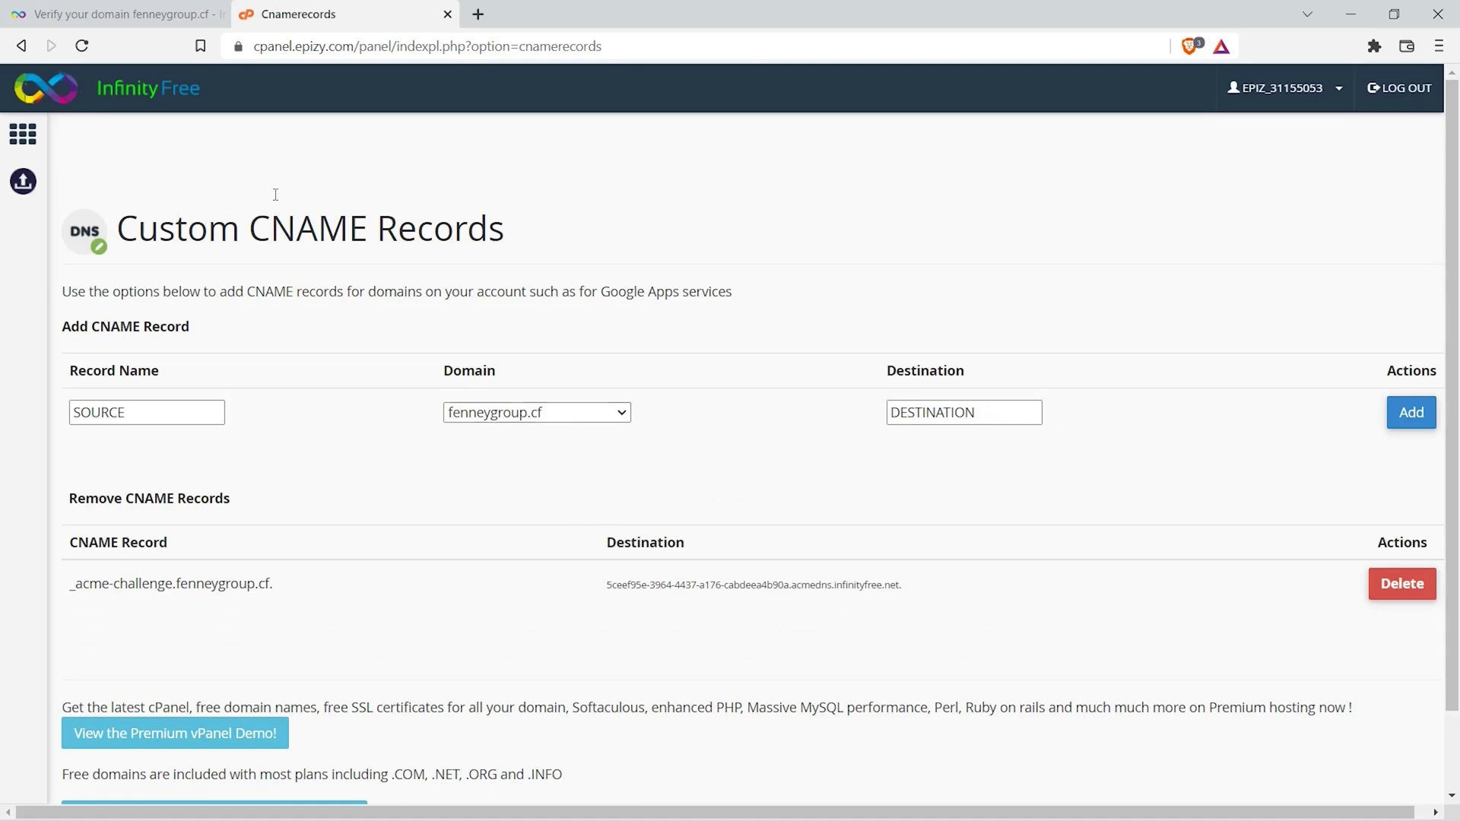
Reload the fenneygroup.cf verification page to recheck the record, which still reads NOT READY
left_click(140, 9)
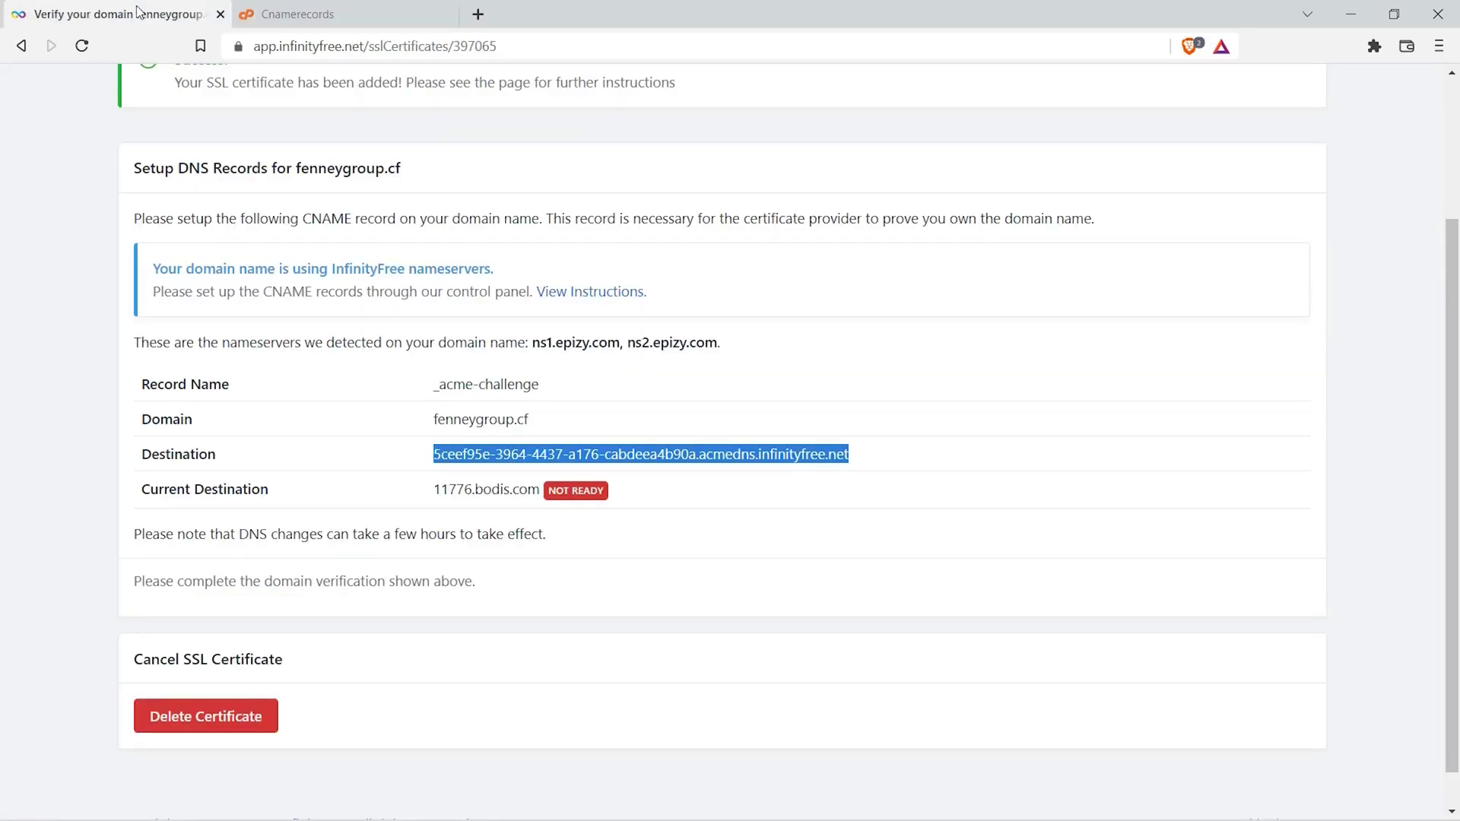
left_click(97, 231)
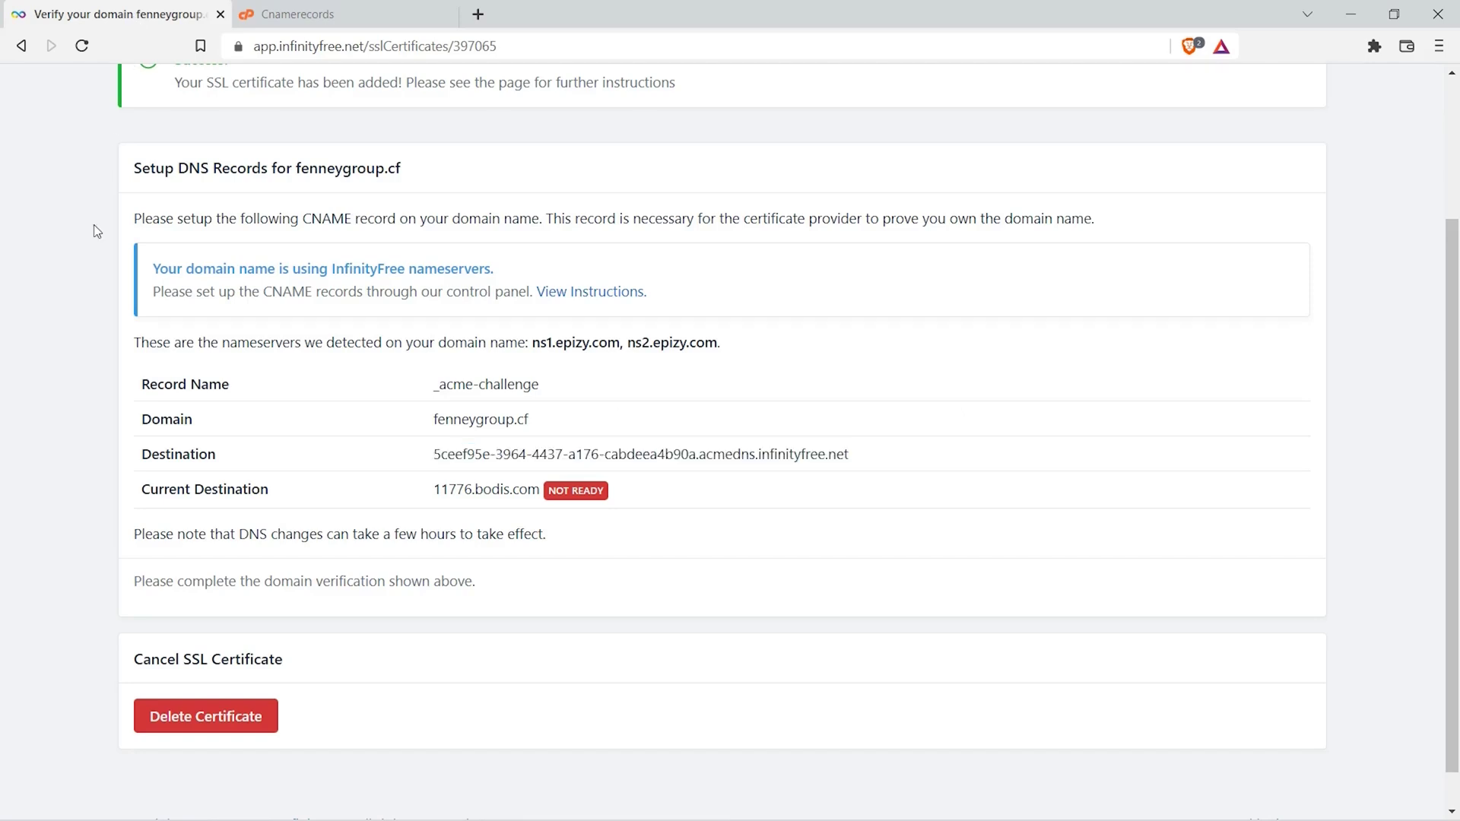
left_click(80, 47)
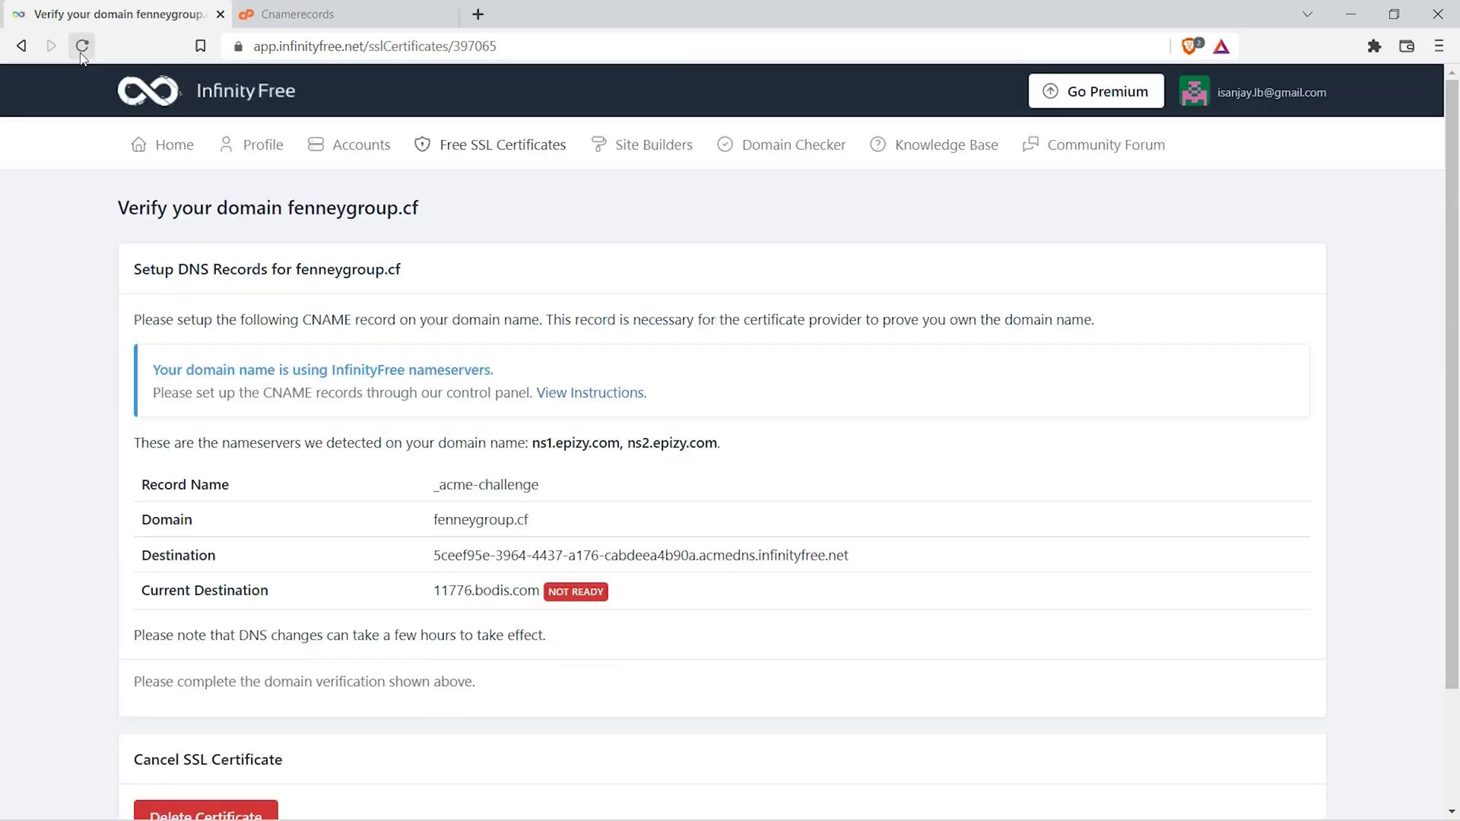
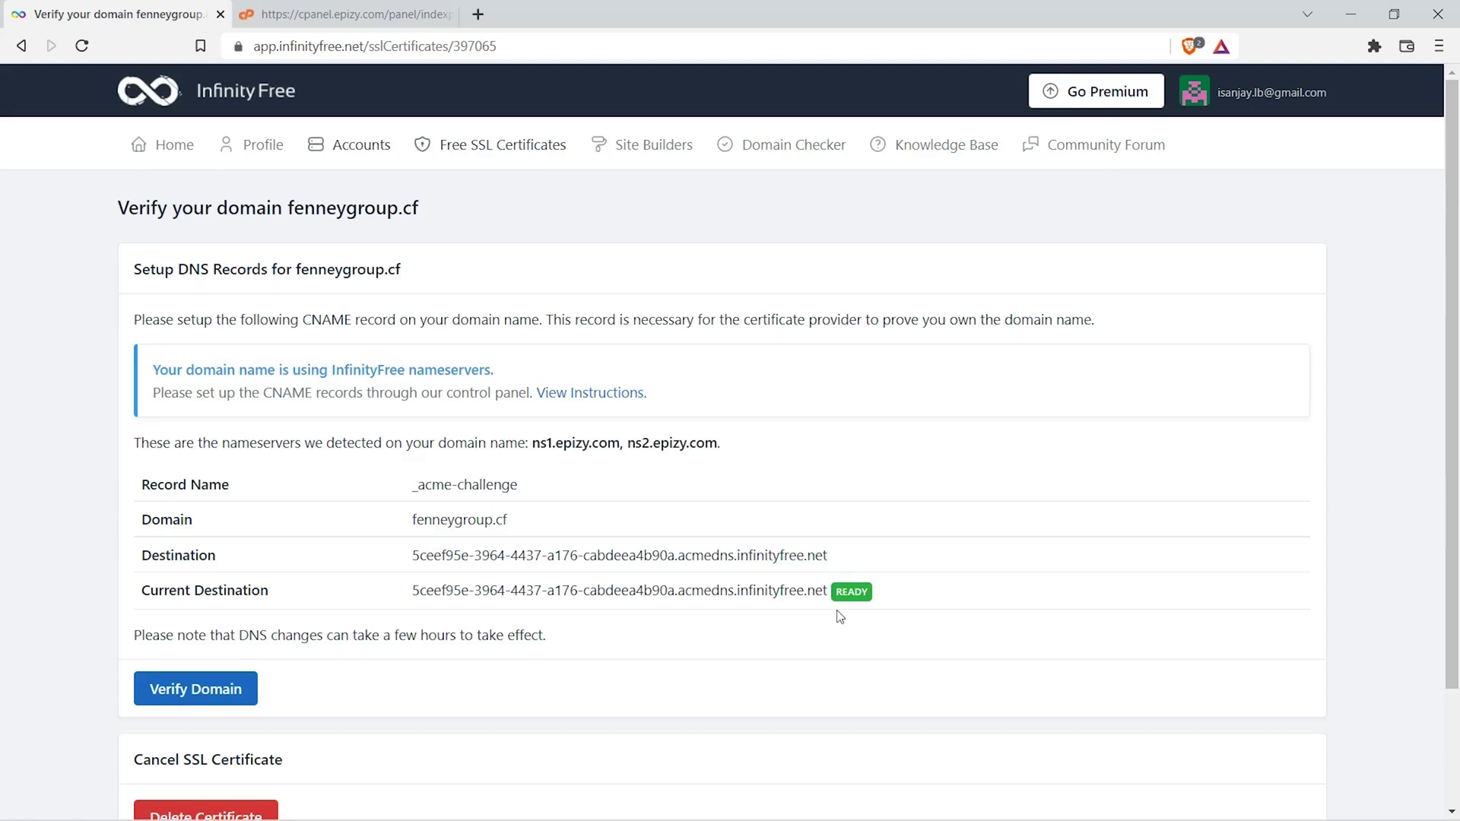
Switch back to the hosting control panel tab
left_click(396, 17)
Open SSL/TLS configuration for fenneygroup.cf and follow the Free SSL Certificates link
scroll(415, 174, "down", 10)
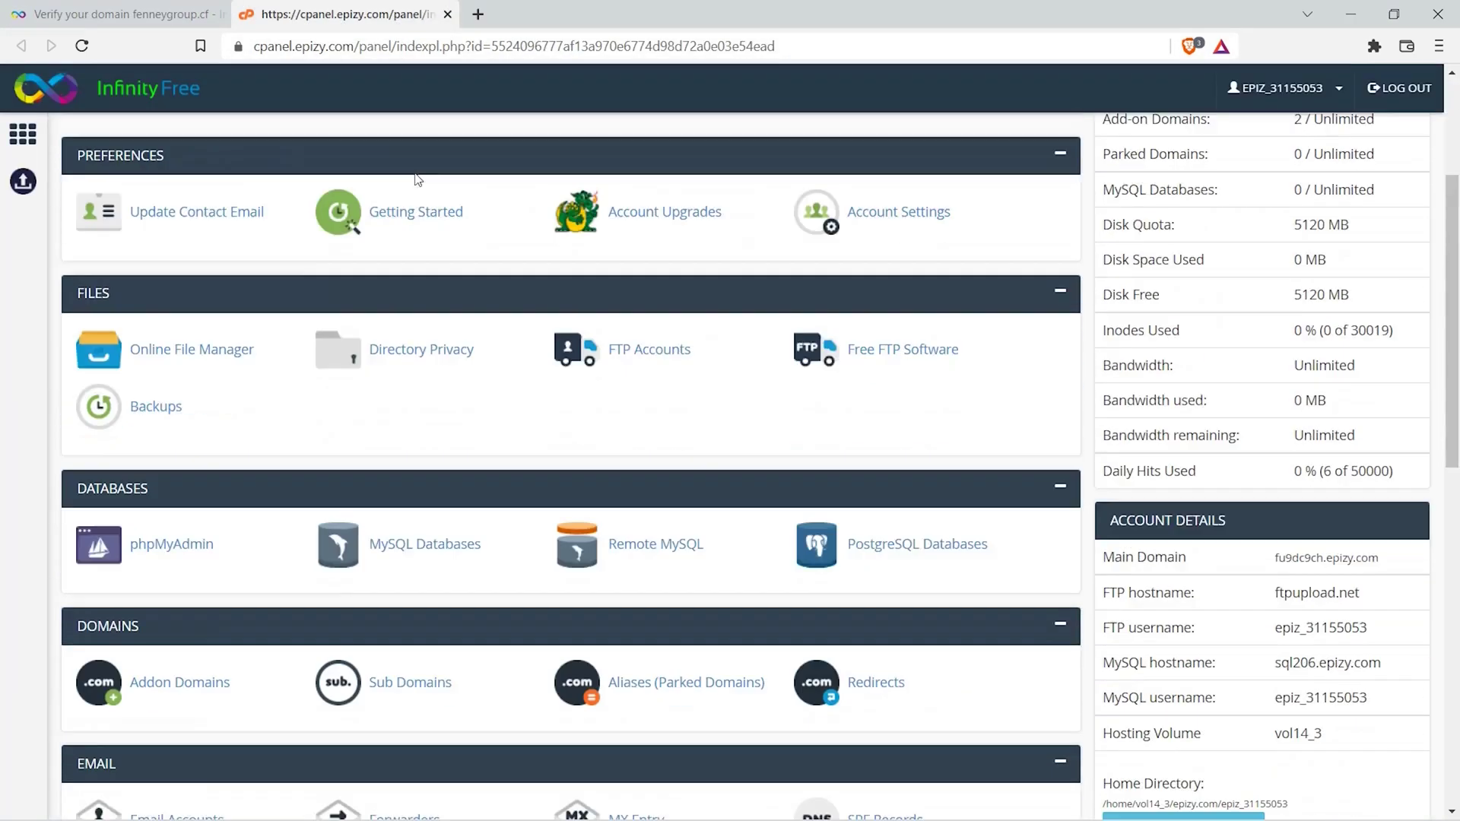
scroll(414, 174, "down", 3)
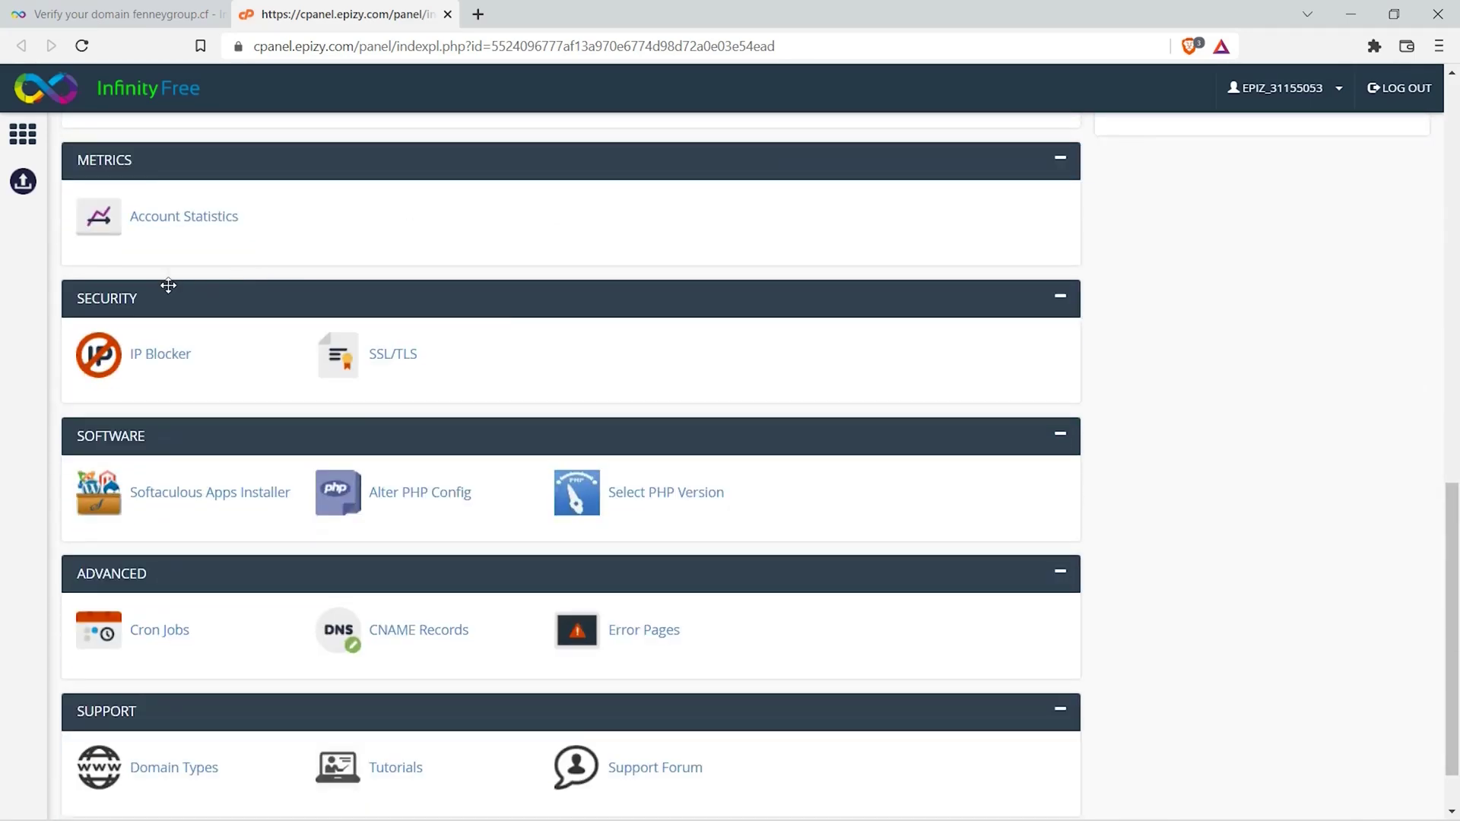
left_click(365, 364)
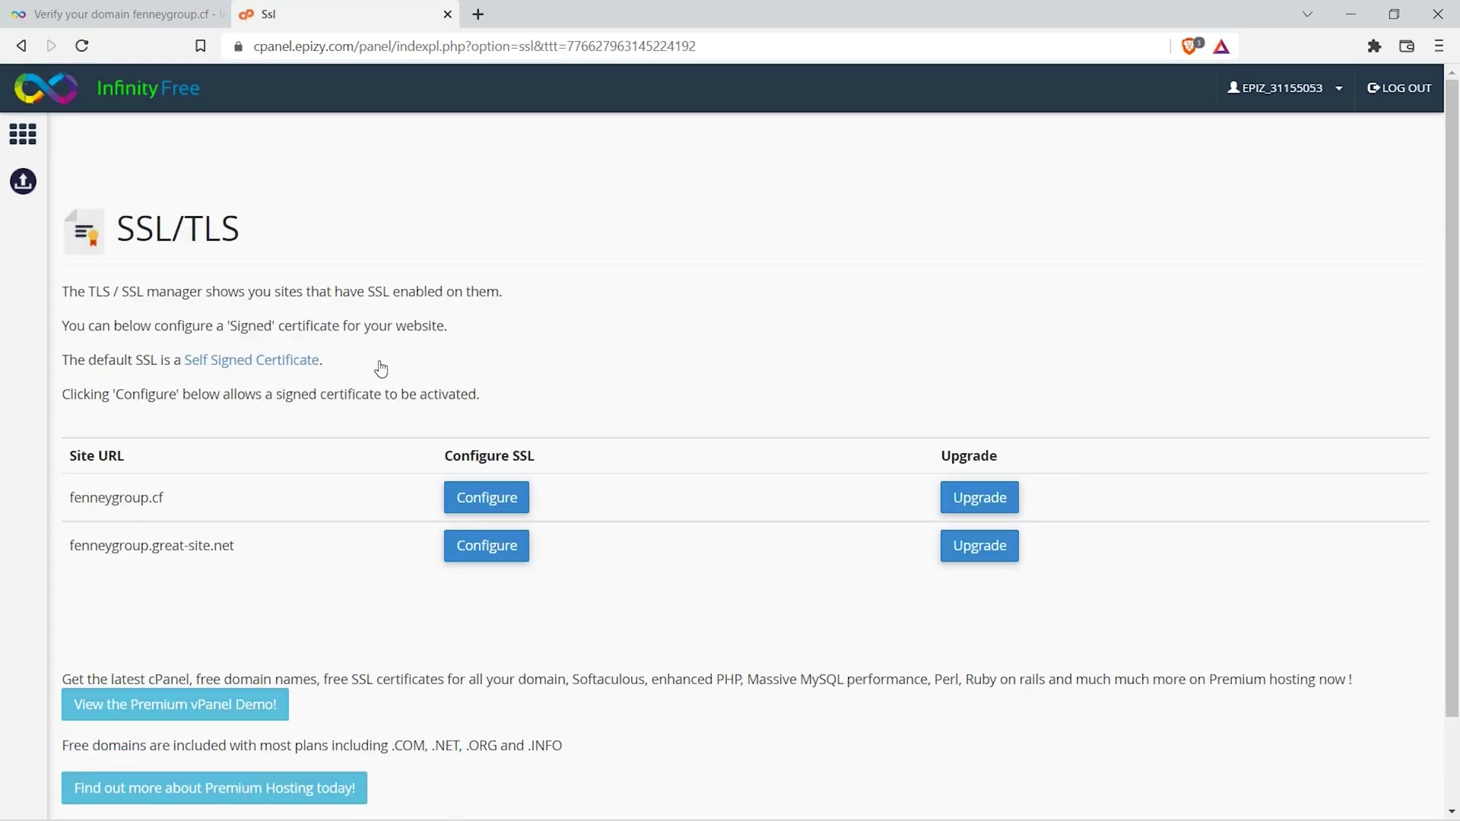
left_click(487, 501)
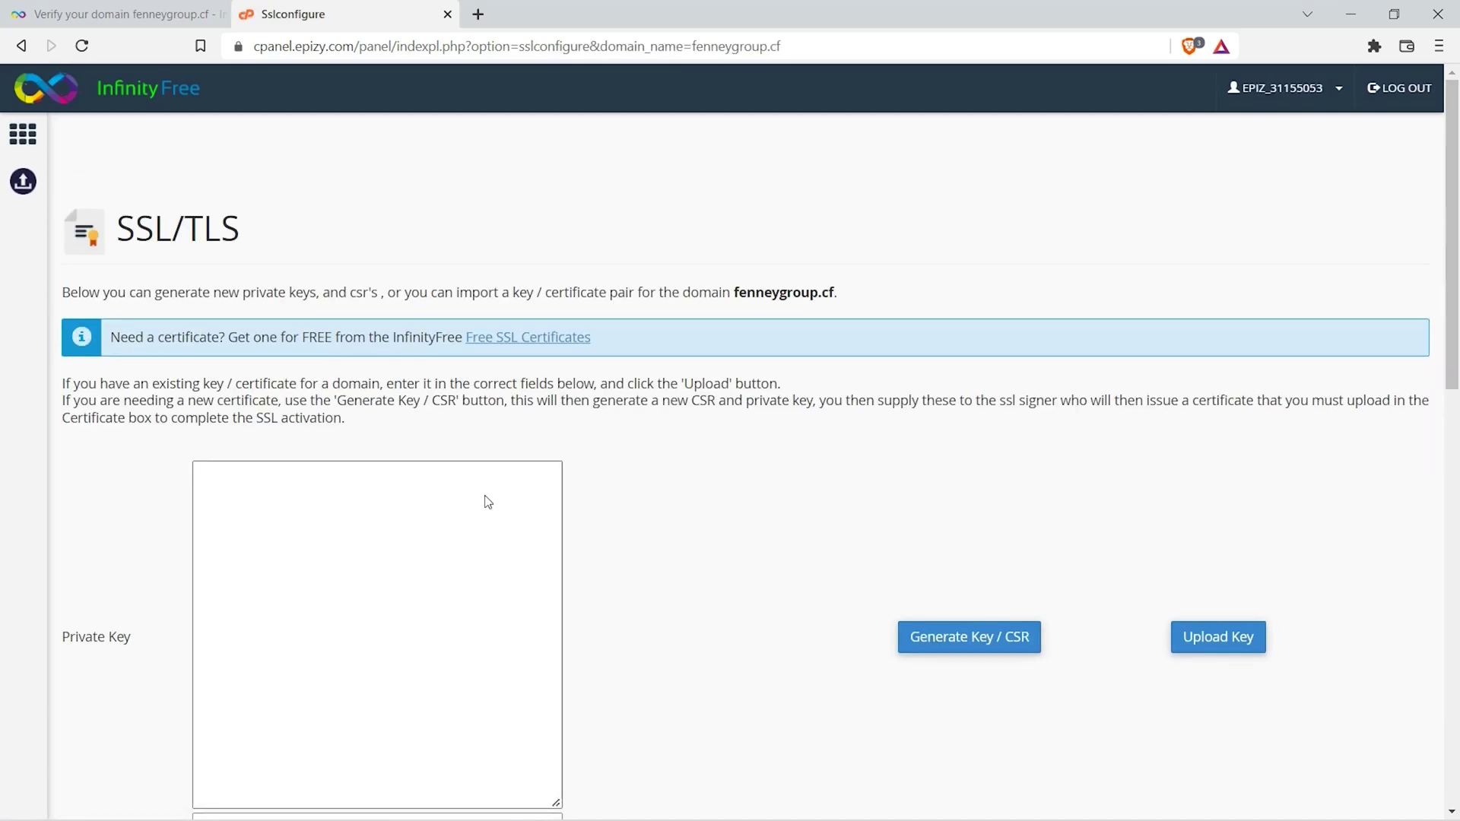
scroll(486, 496, "down", 2)
scroll(485, 495, "down", 5)
scroll(485, 495, "up", 7)
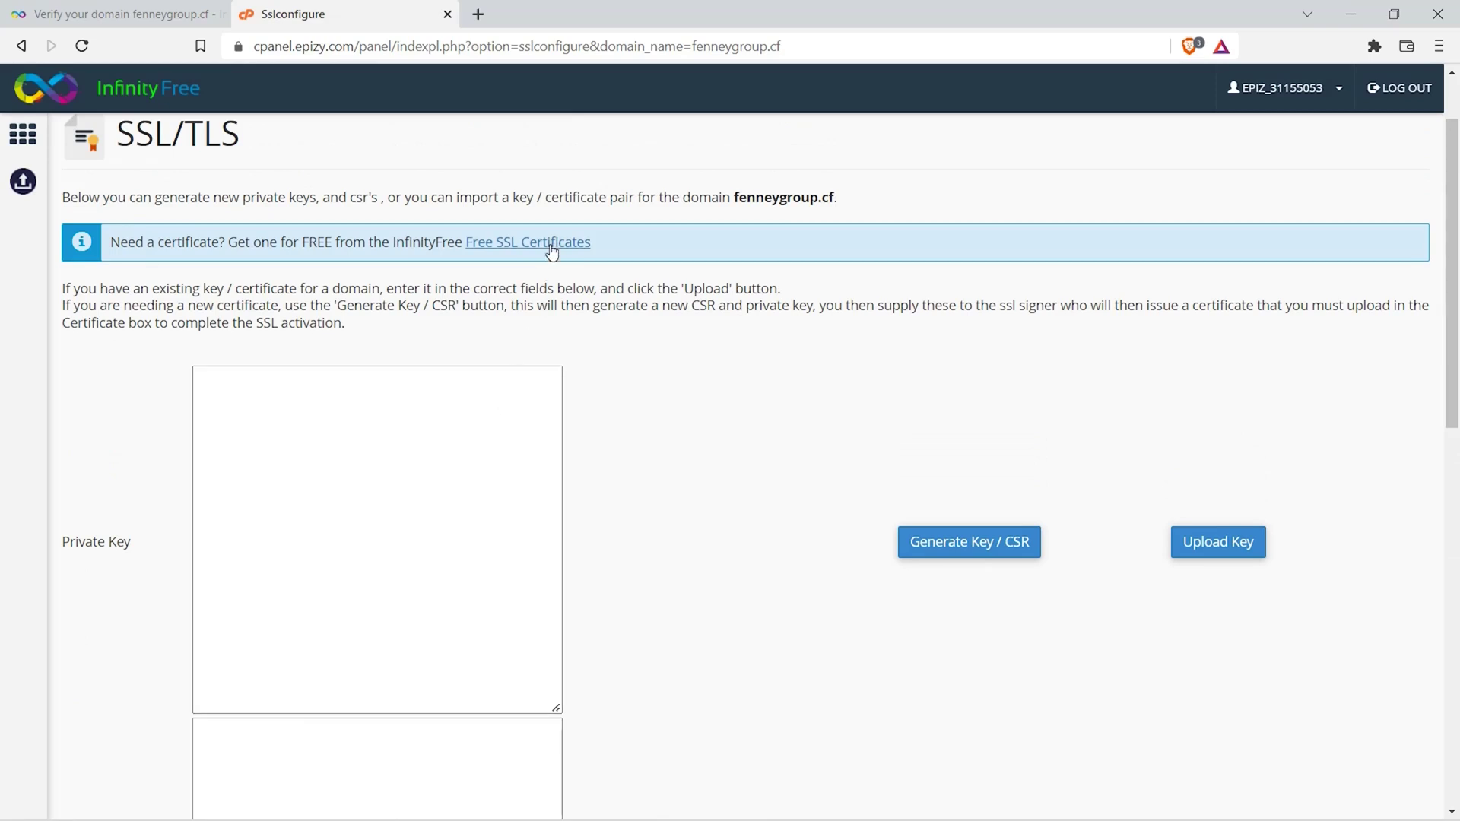
left_click(552, 252)
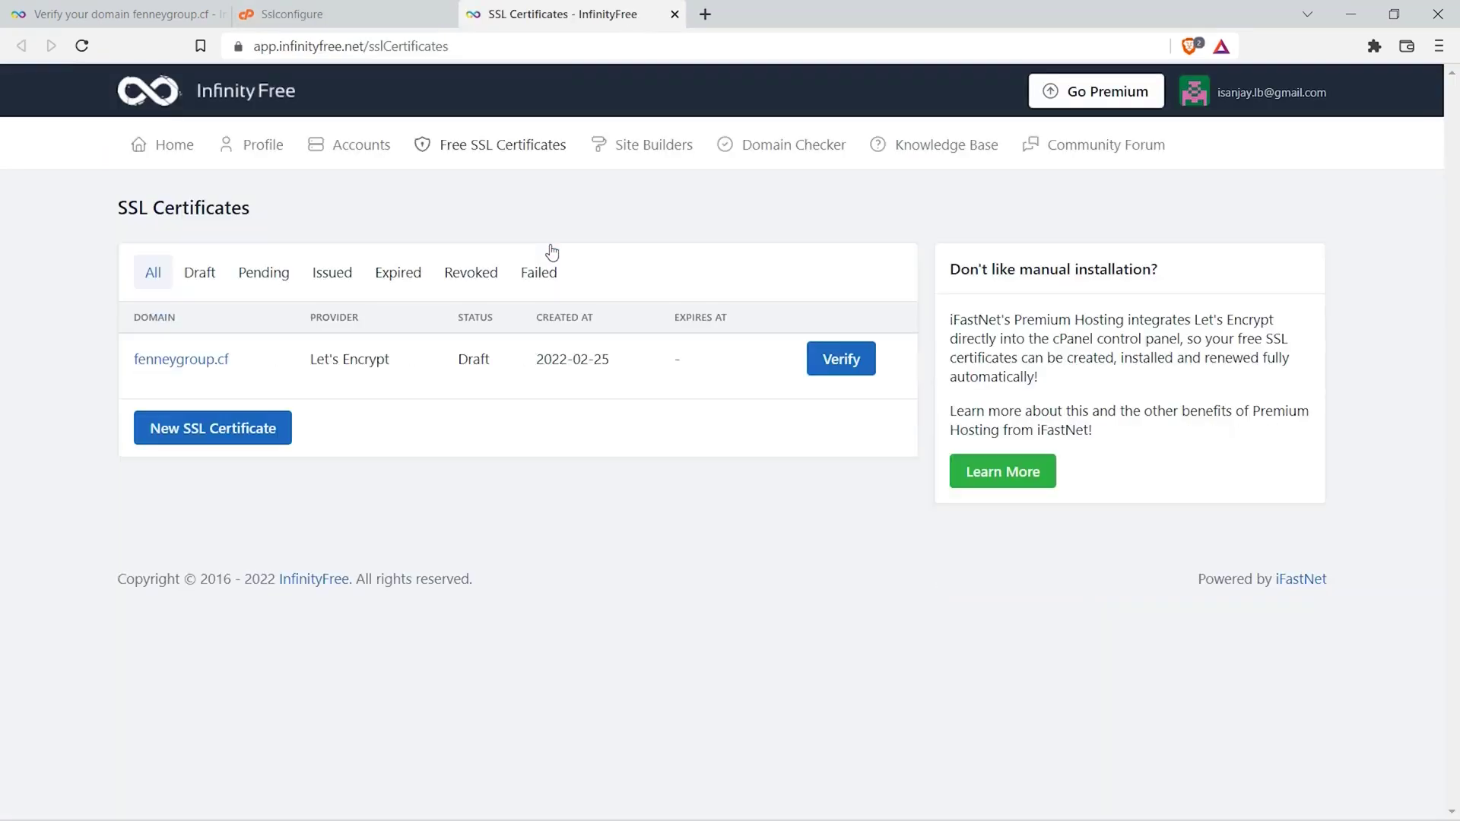
Verify the draft fenneygroup.cf certificate, then reload until its status shows Issued
left_click(844, 363)
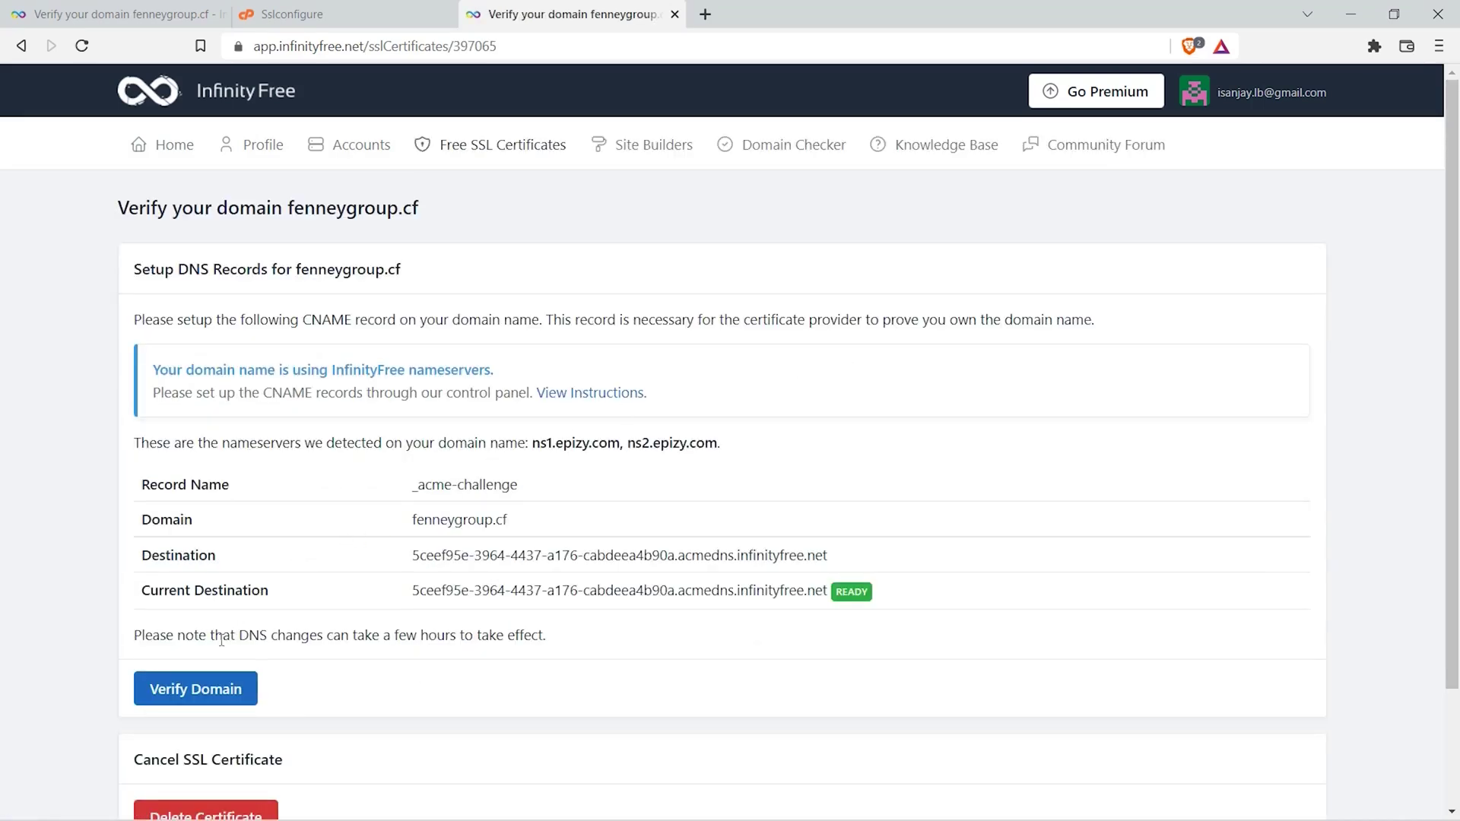
left_click(195, 698)
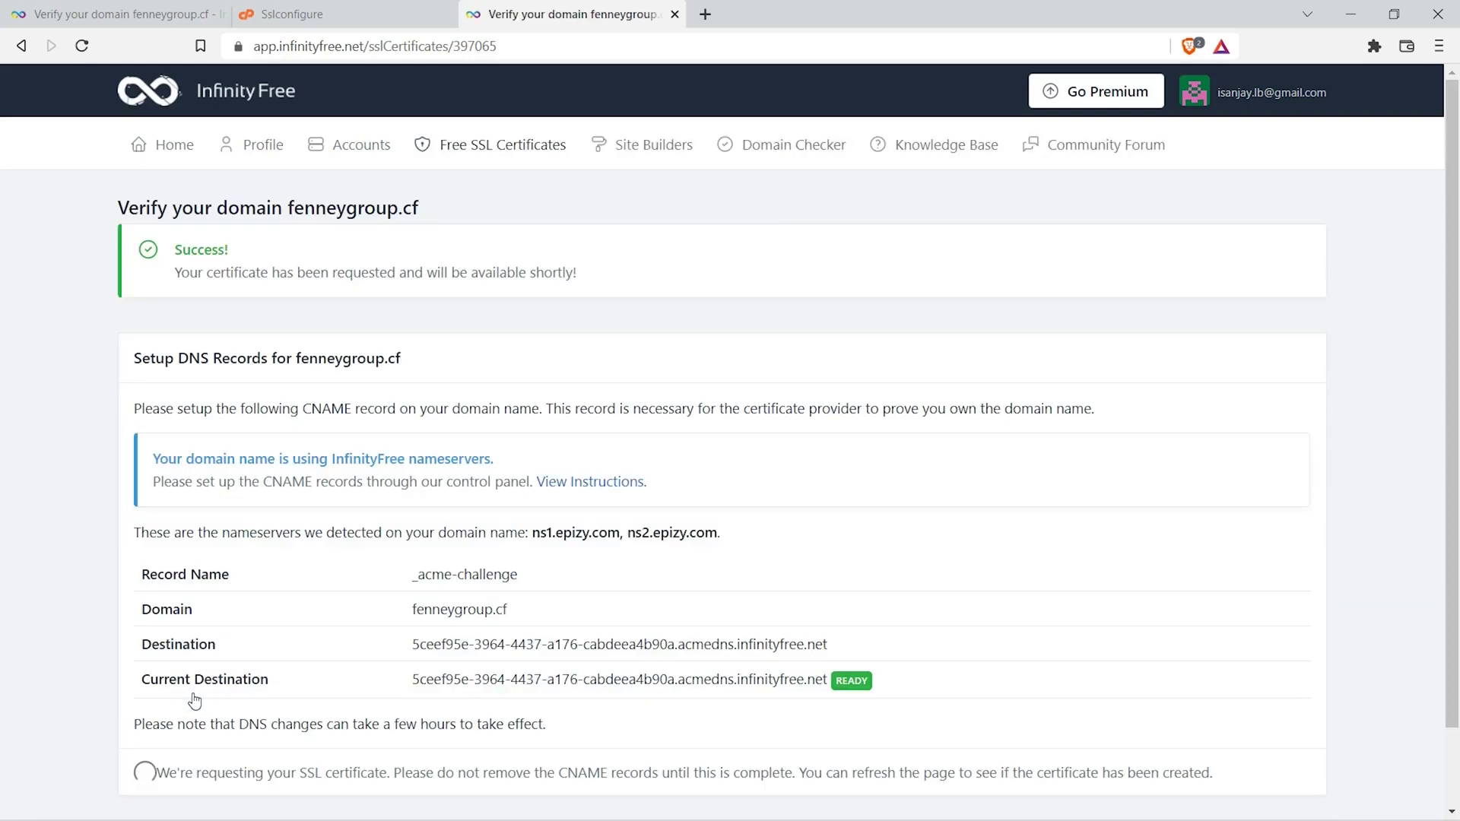
scroll(195, 698, "down", 2)
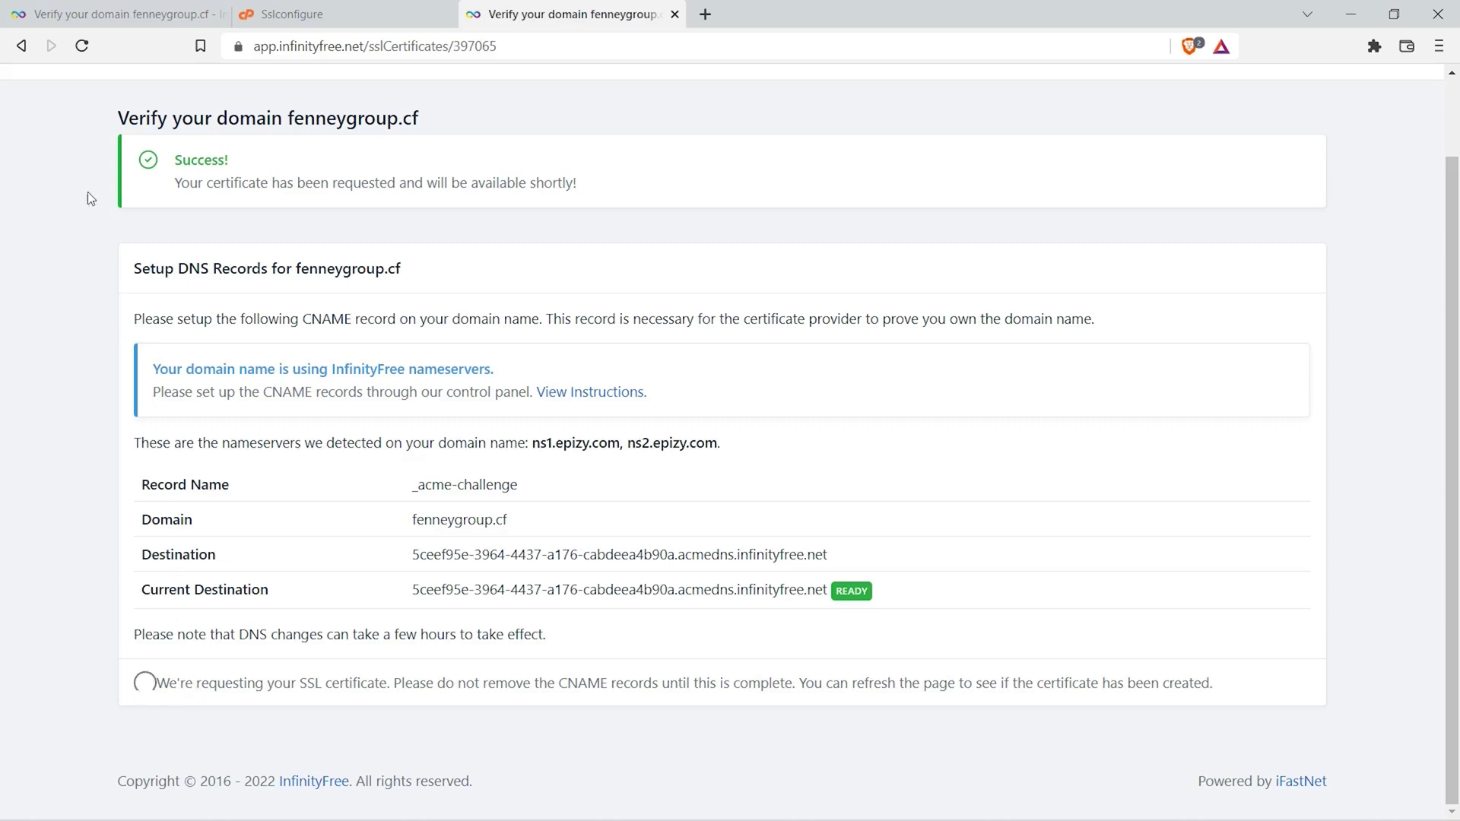
left_click(78, 51)
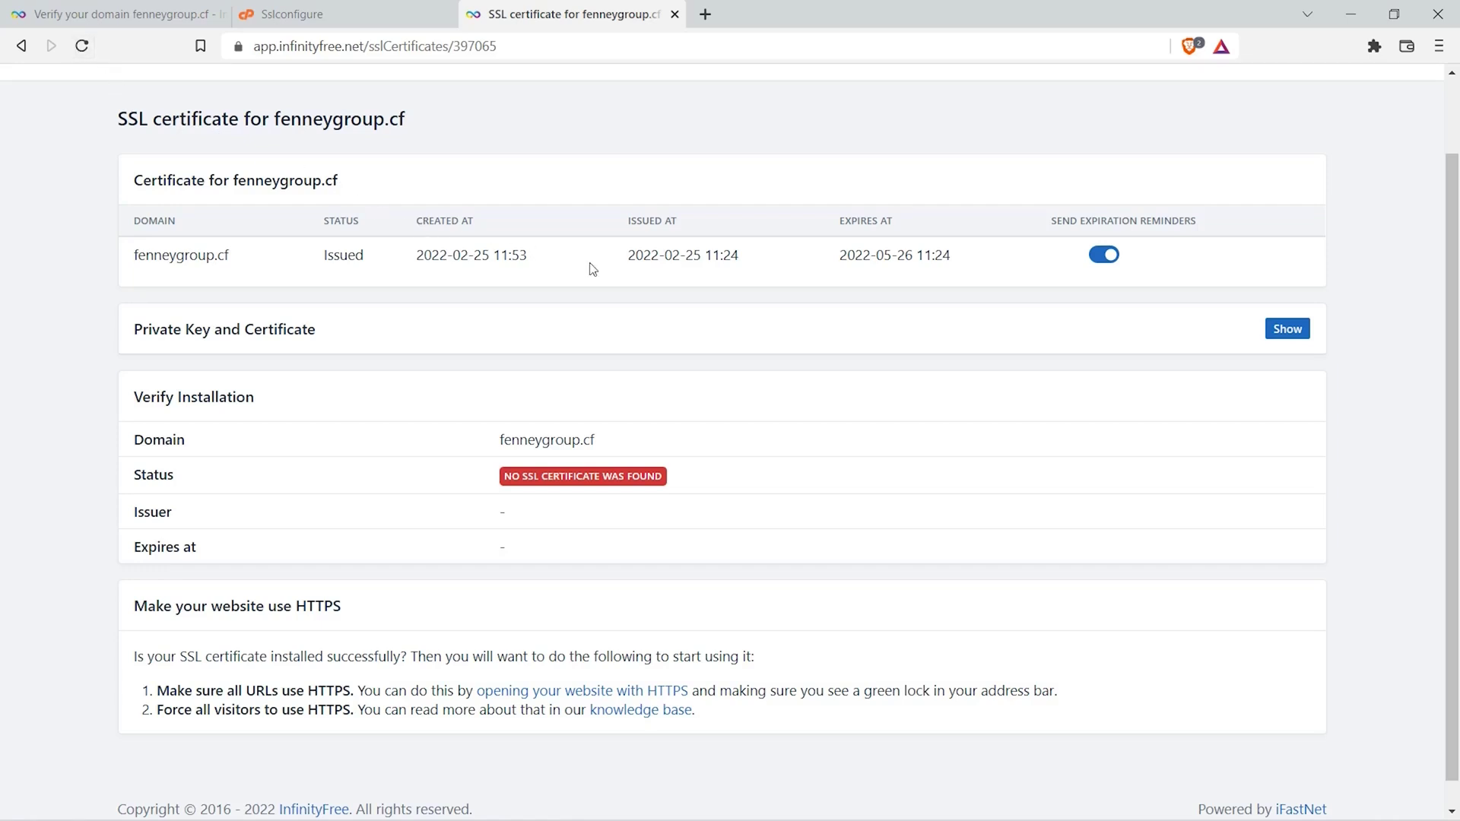
Reveal the issued certificate's details and copy its private key
left_click(1284, 332)
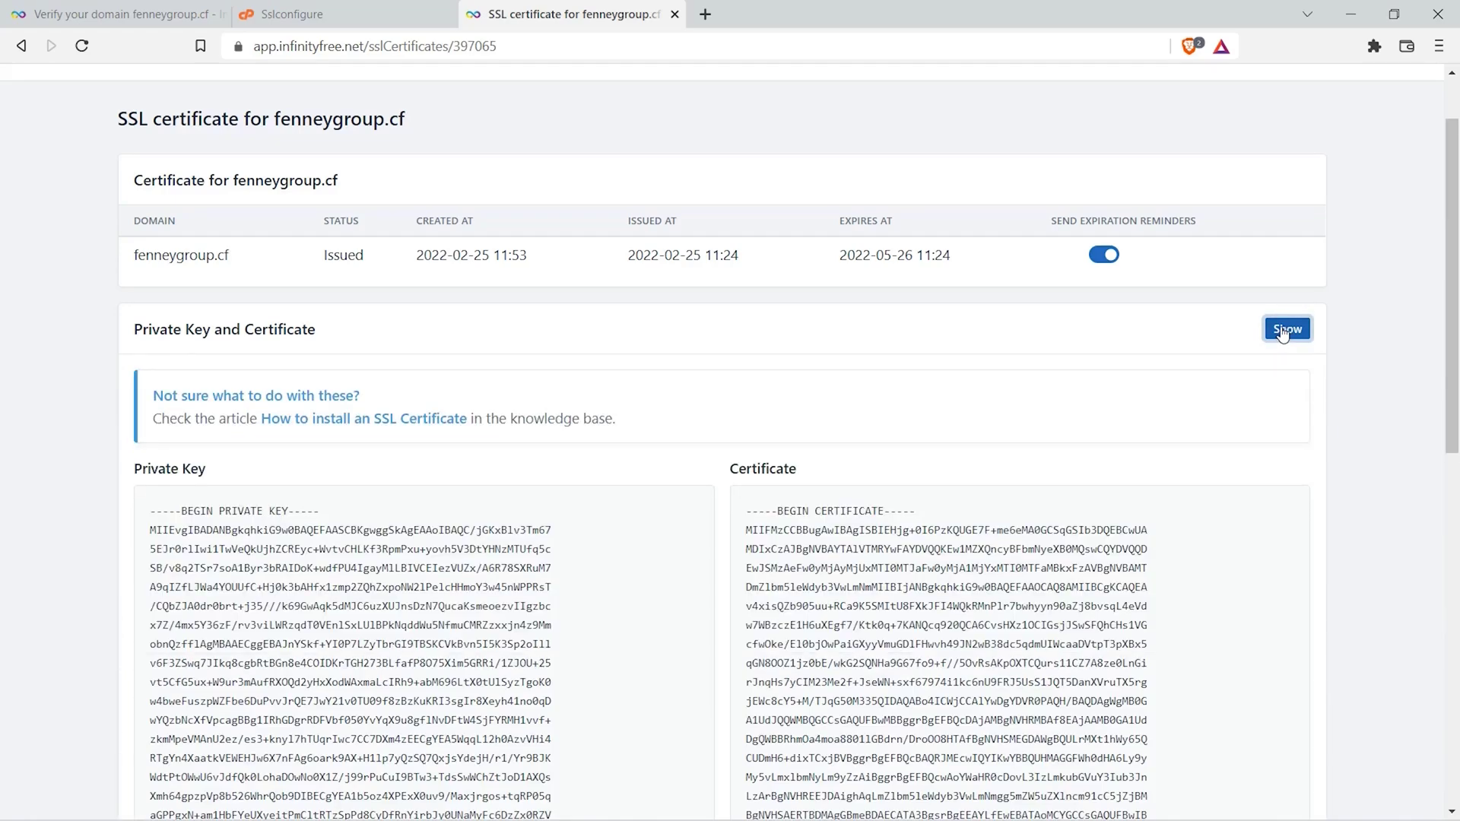
scroll(1283, 333, "down", 4)
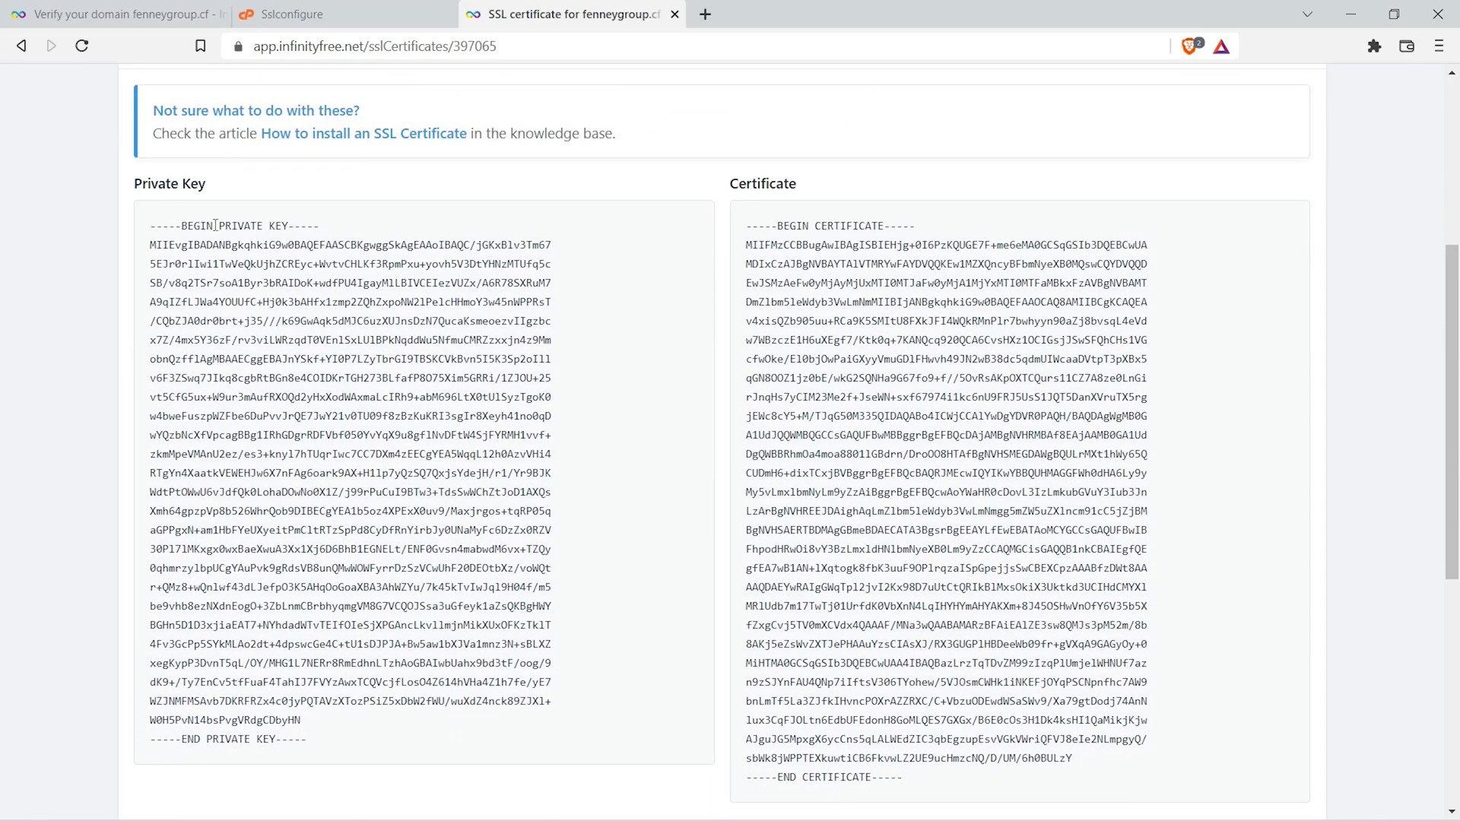
left_click_drag(149, 224, 324, 745)
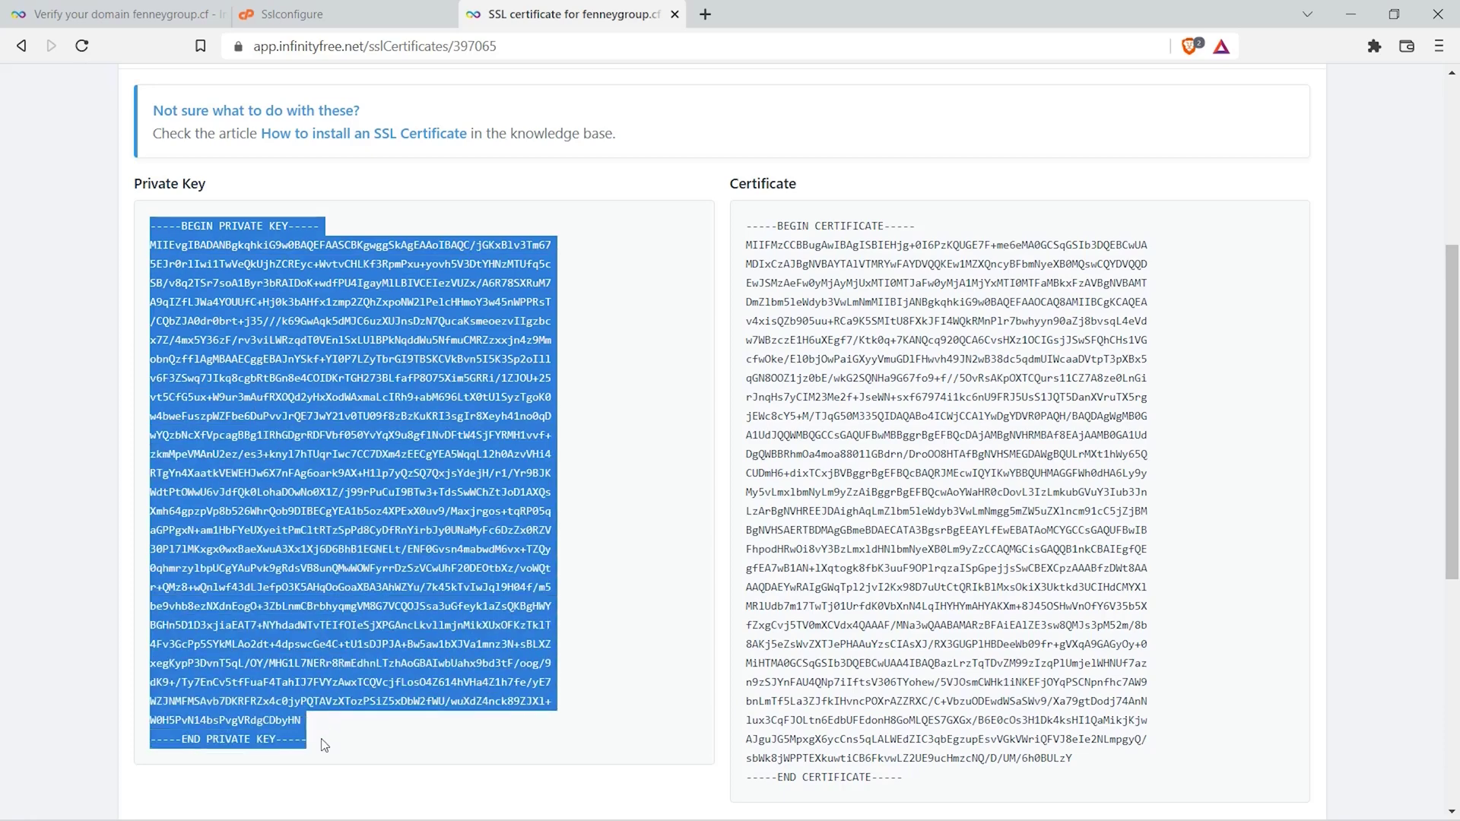
right_click(335, 640)
left_click(370, 650)
Paste the private key into the SSL/TLS Private Key box and upload it
left_click(359, 6)
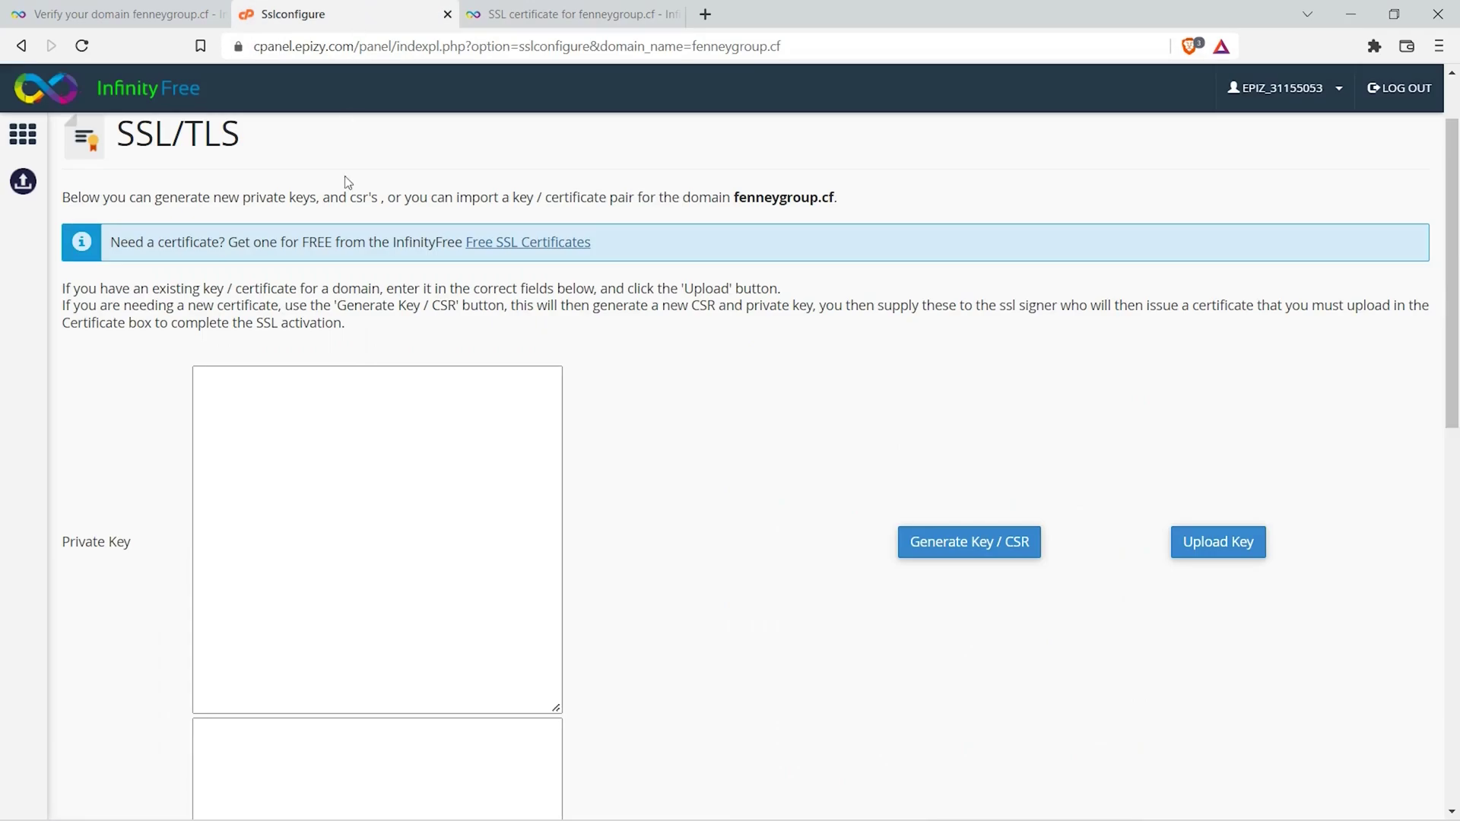
left_click(308, 463)
right_click(308, 463)
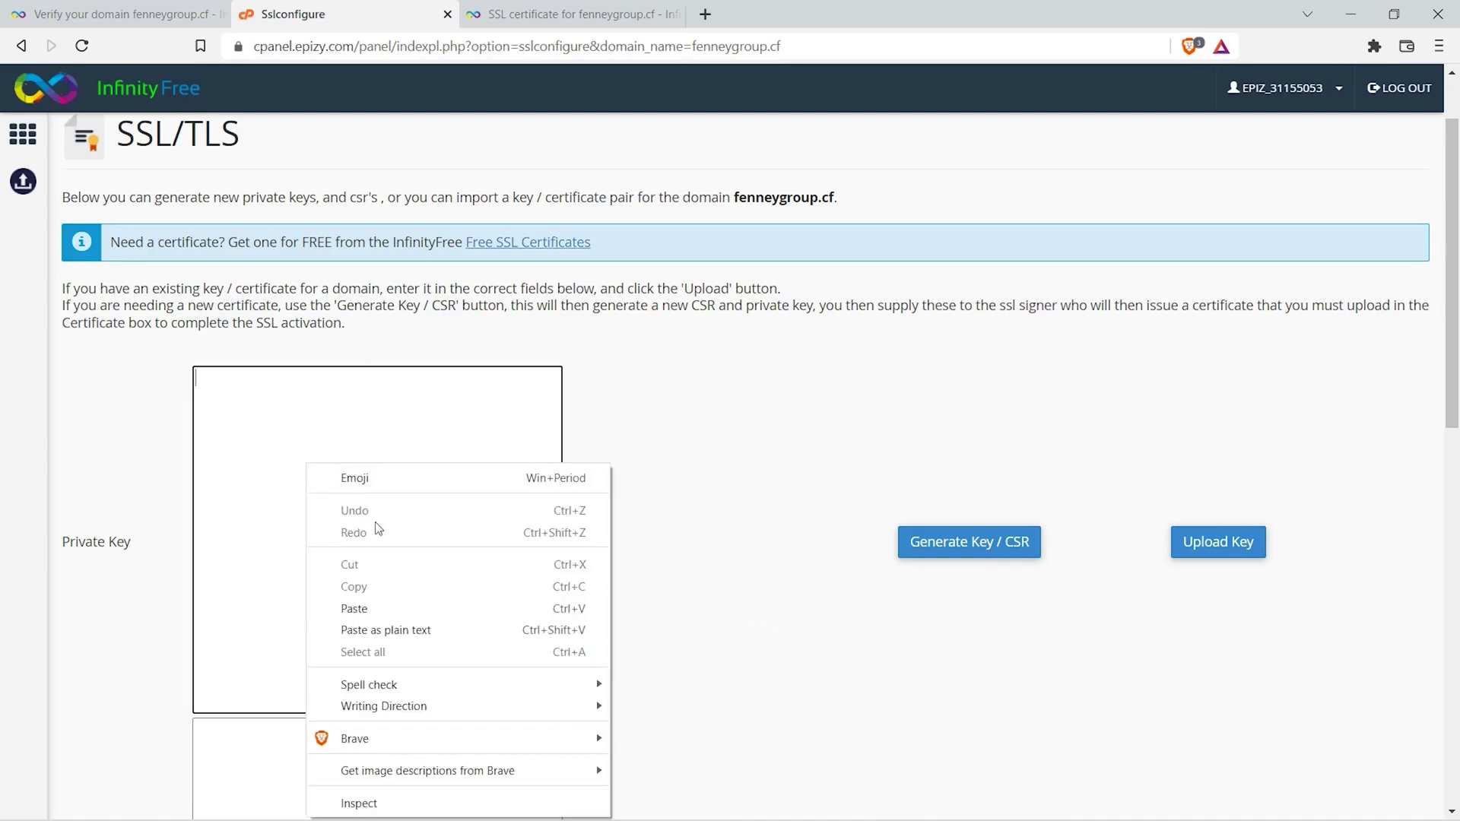
left_click(368, 608)
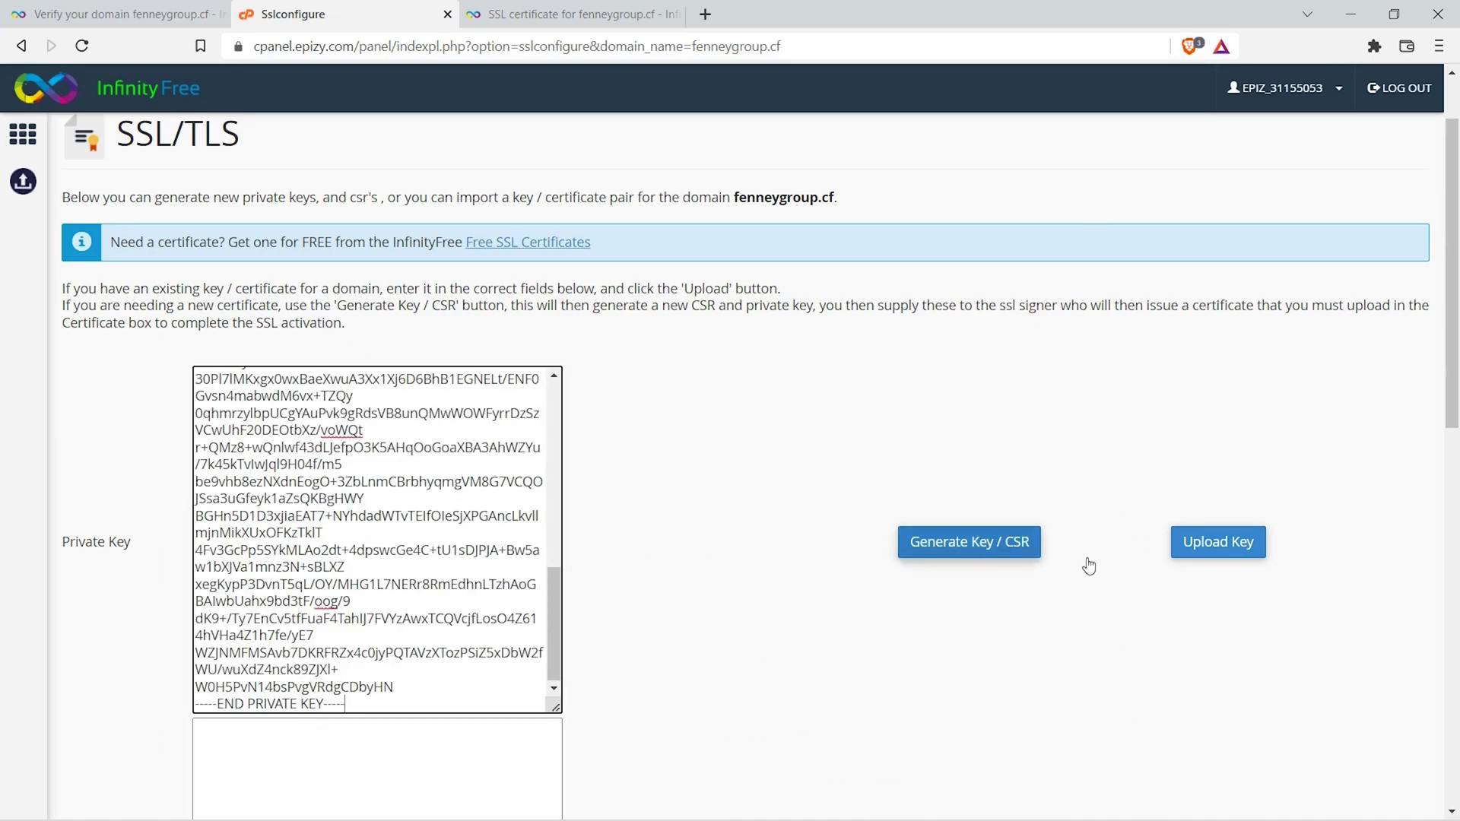
left_click(1196, 552)
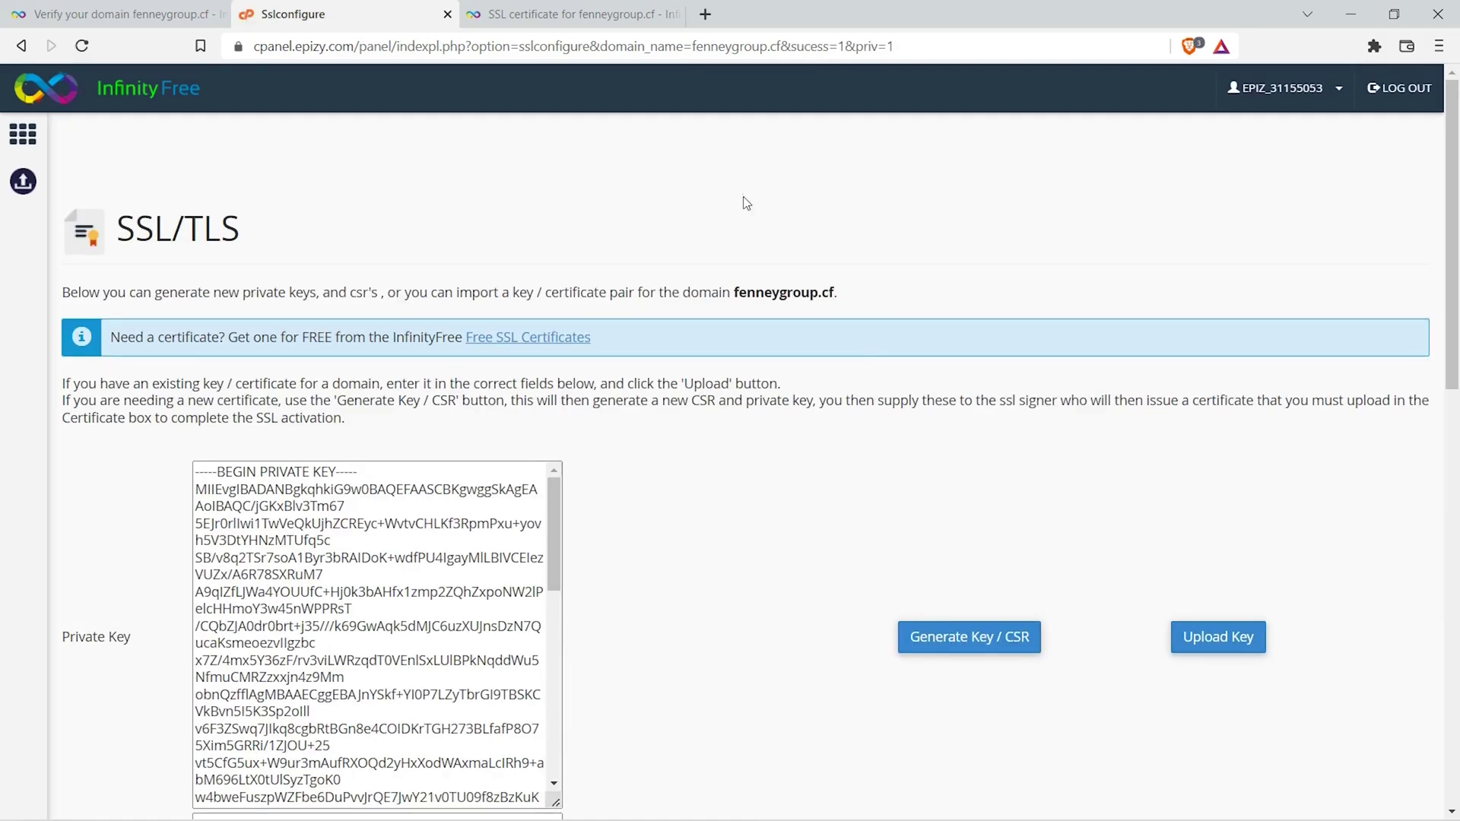
left_click(574, 15)
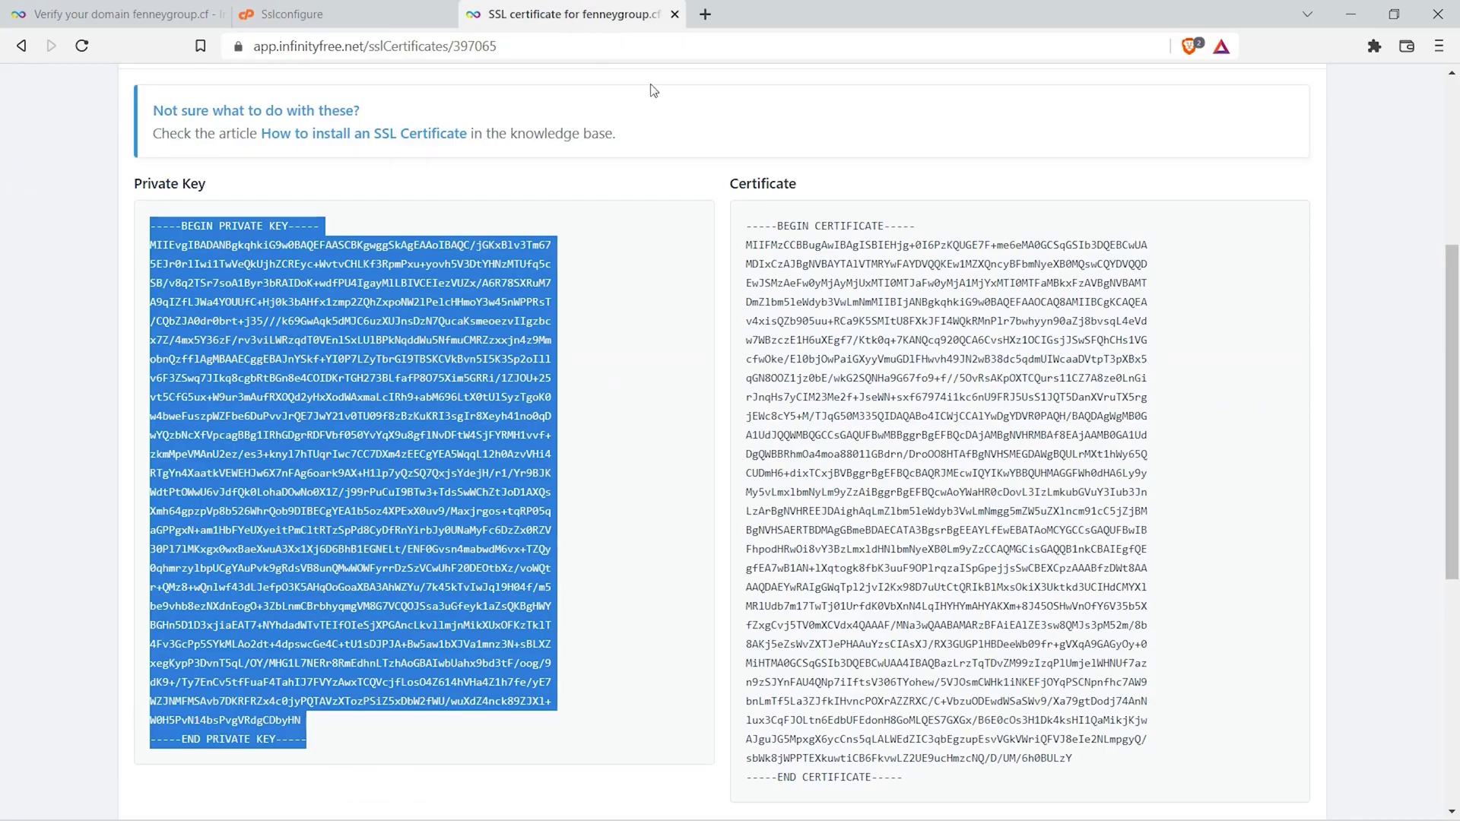
Copy the certificate text and upload it through the SSL/TLS Certificate box
left_click_drag(745, 226, 911, 788)
right_click(914, 579)
left_click(990, 597)
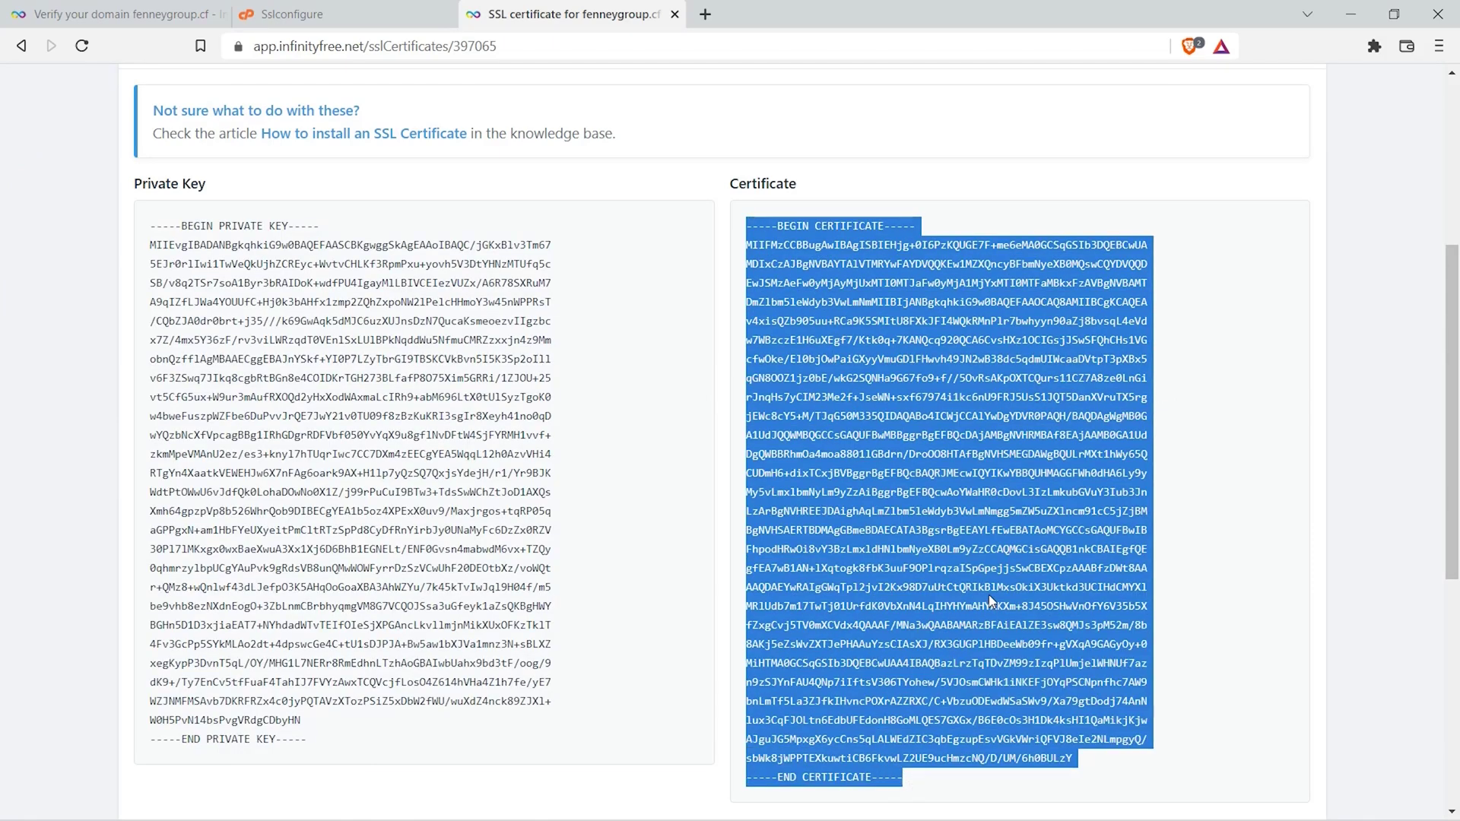
left_click(363, 8)
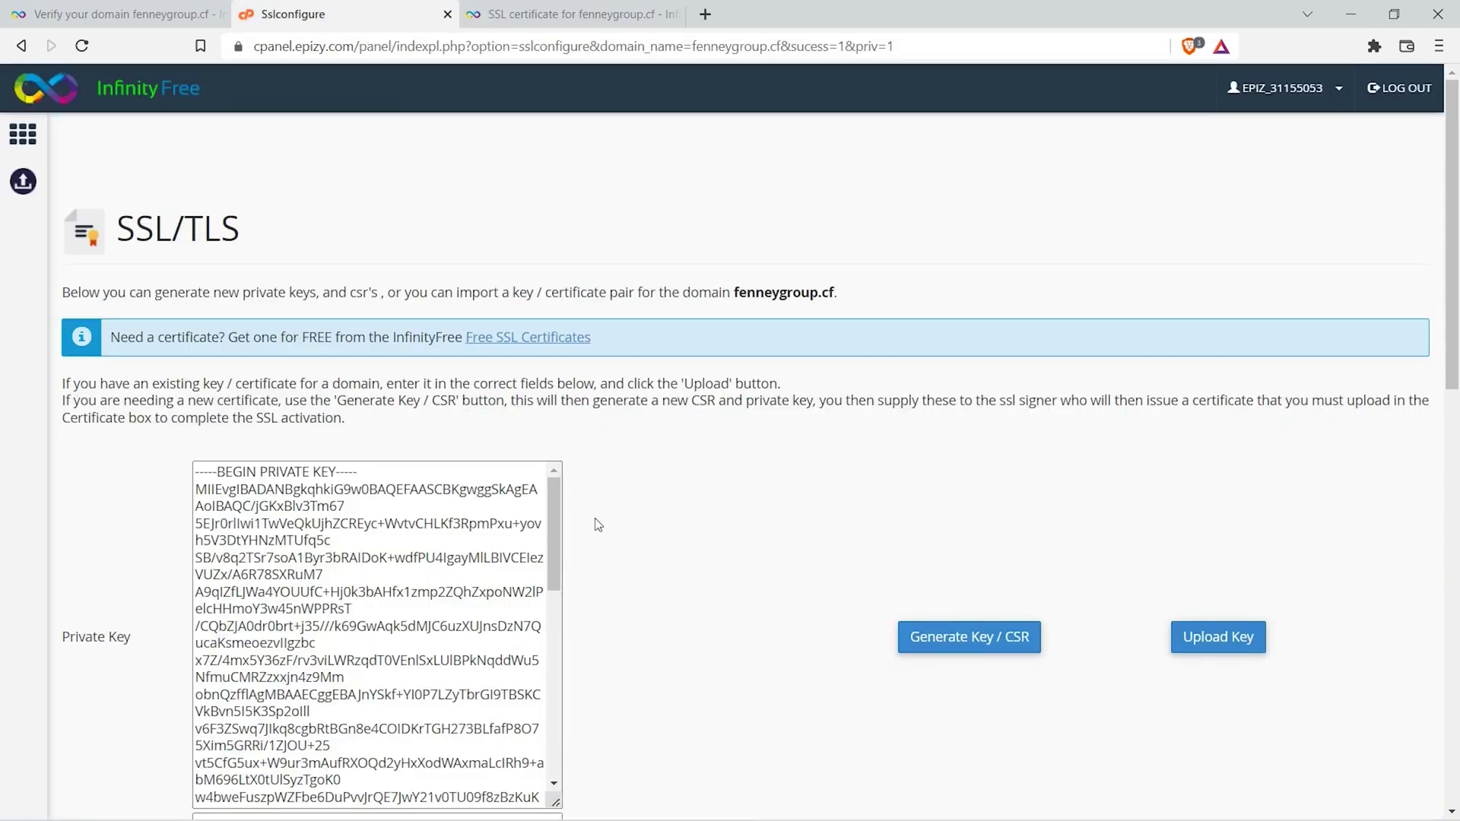
scroll(597, 526, "down", 8)
left_click(363, 551)
right_click(364, 551)
left_click(418, 339)
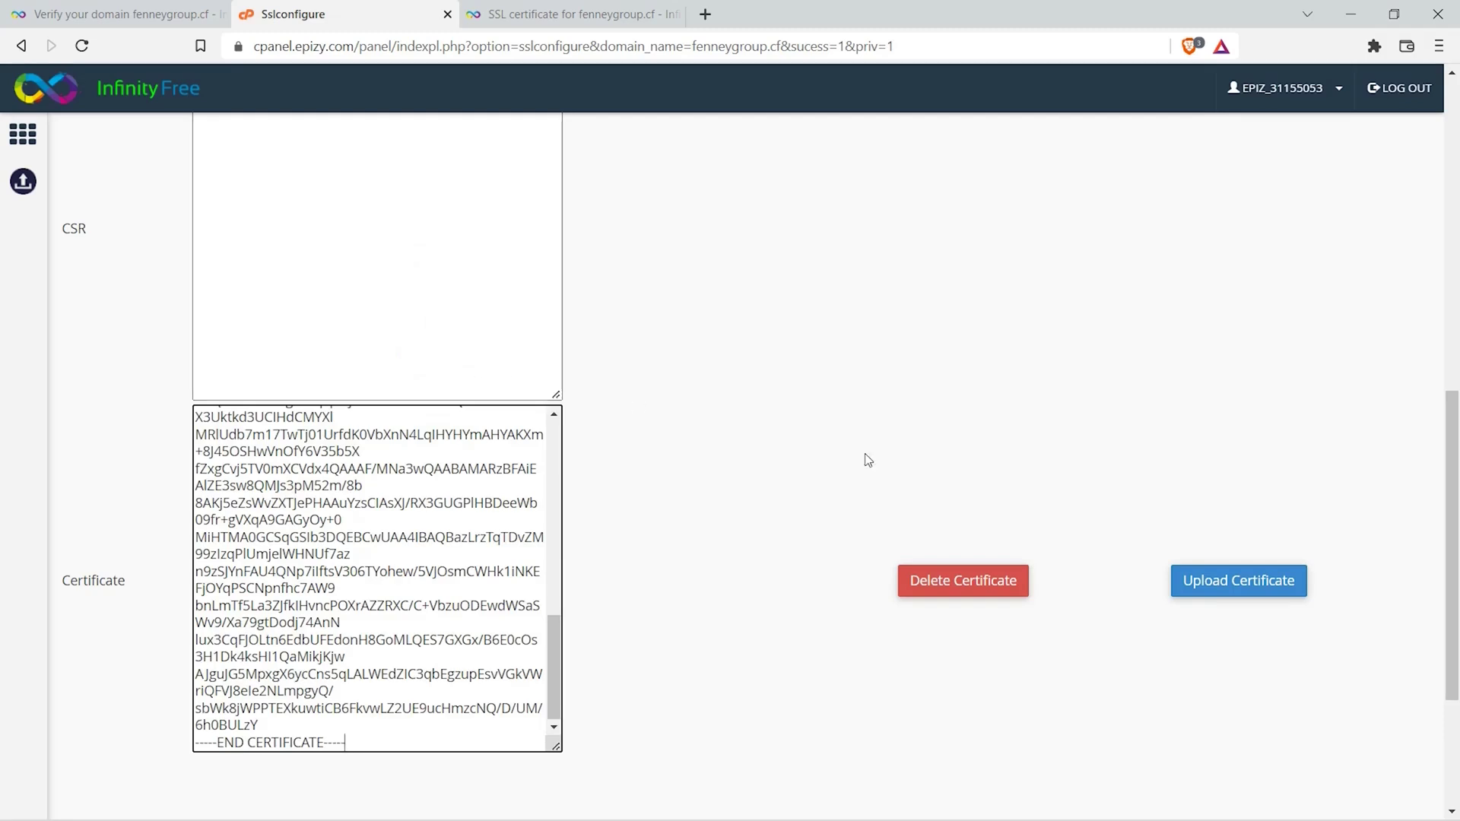
left_click(1195, 590)
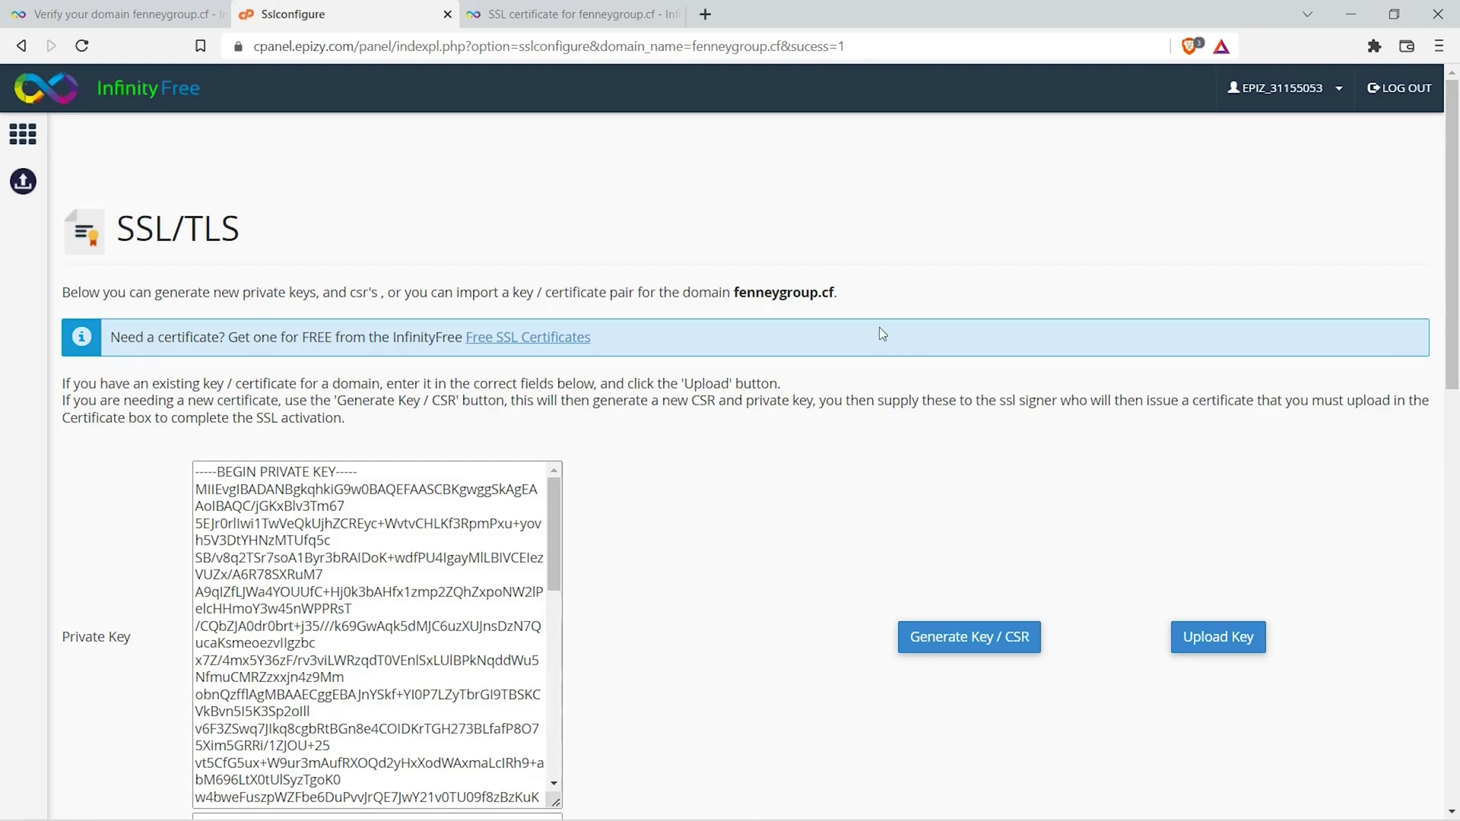
left_click(596, 17)
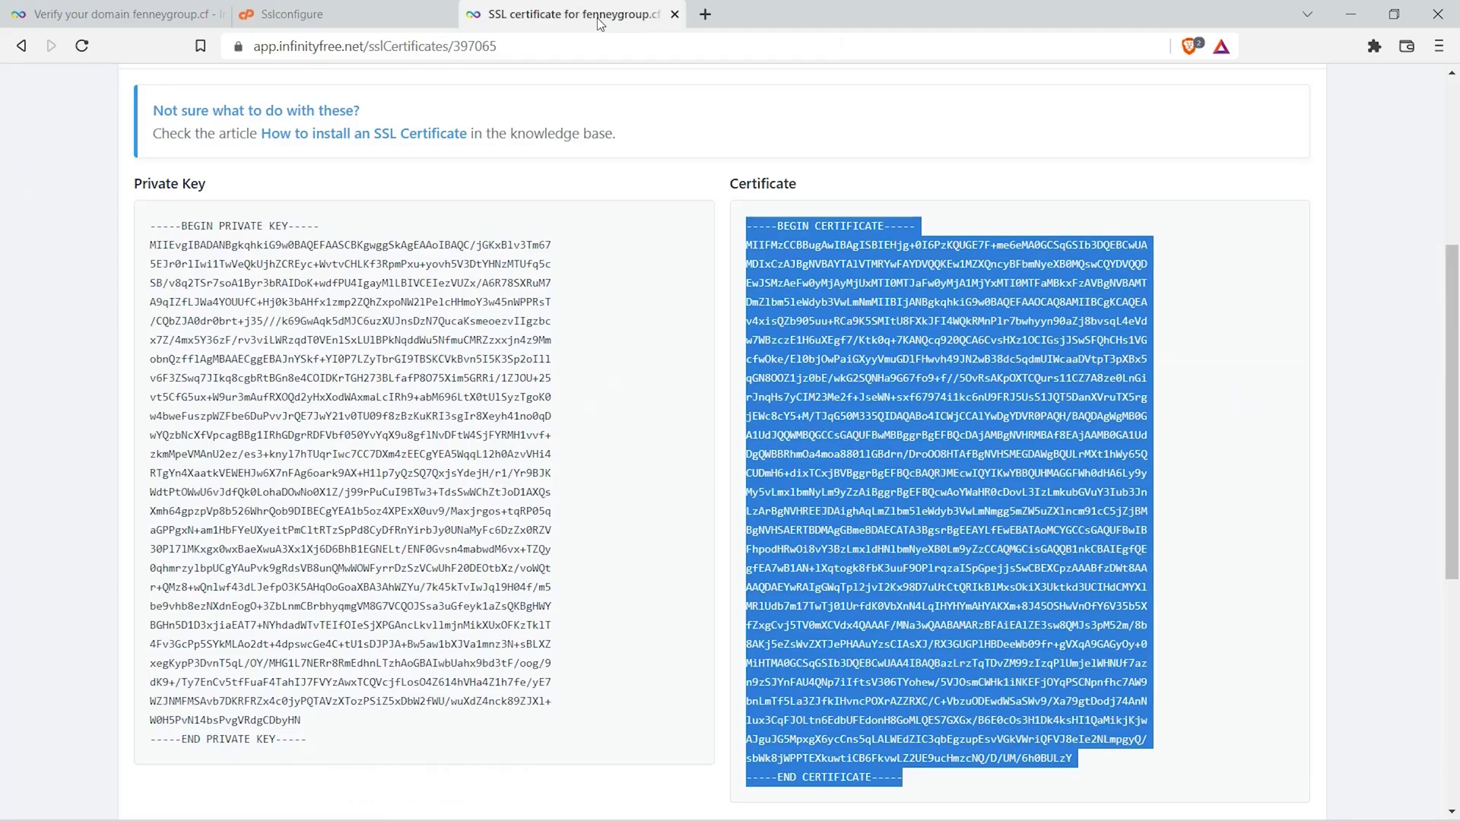
Hide the key text, recheck the SSL installation status, and copy the domain fenneygroup.cf
scroll(687, 163, "up", 3)
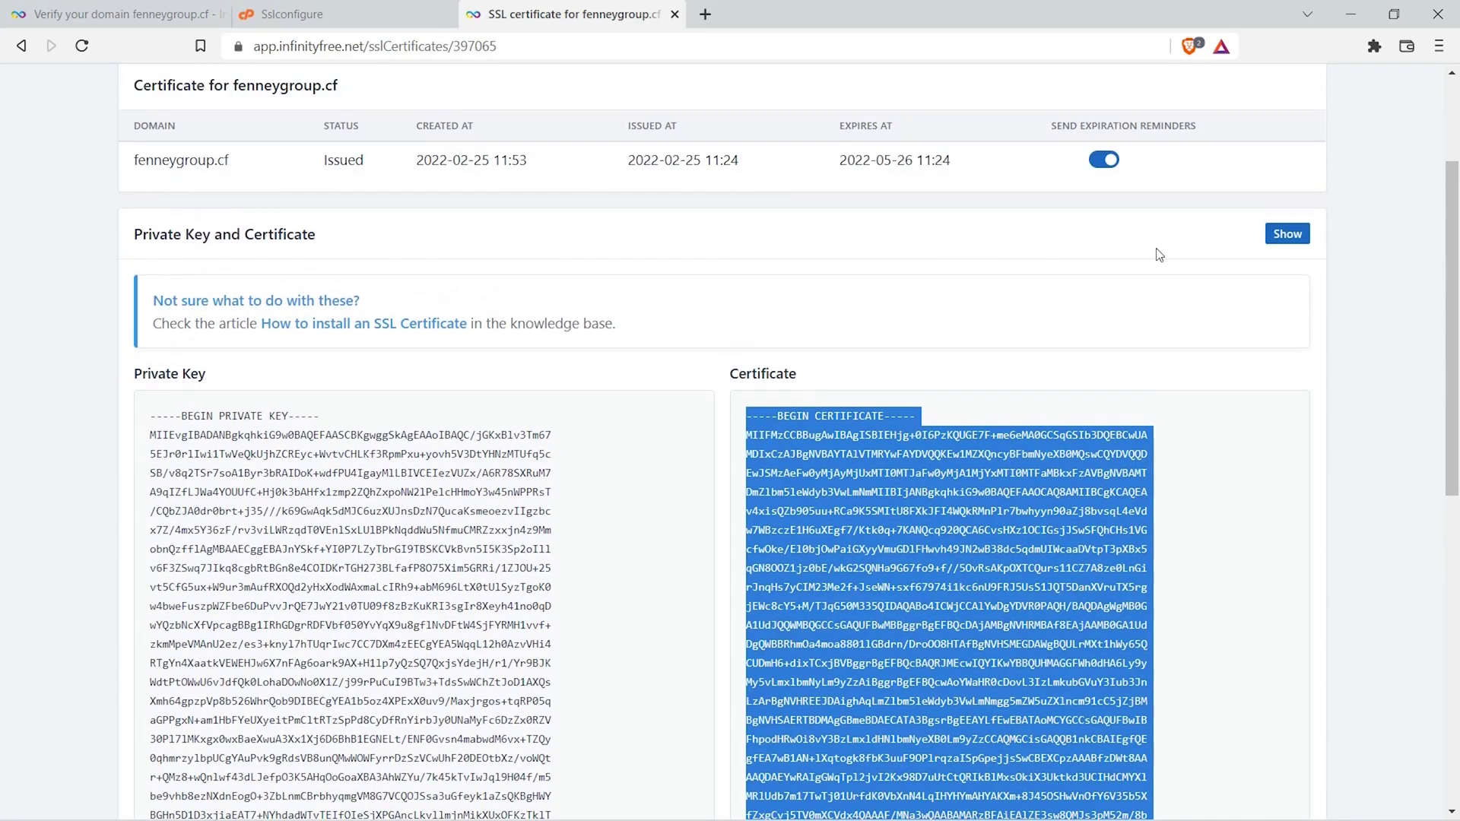
left_click(1274, 242)
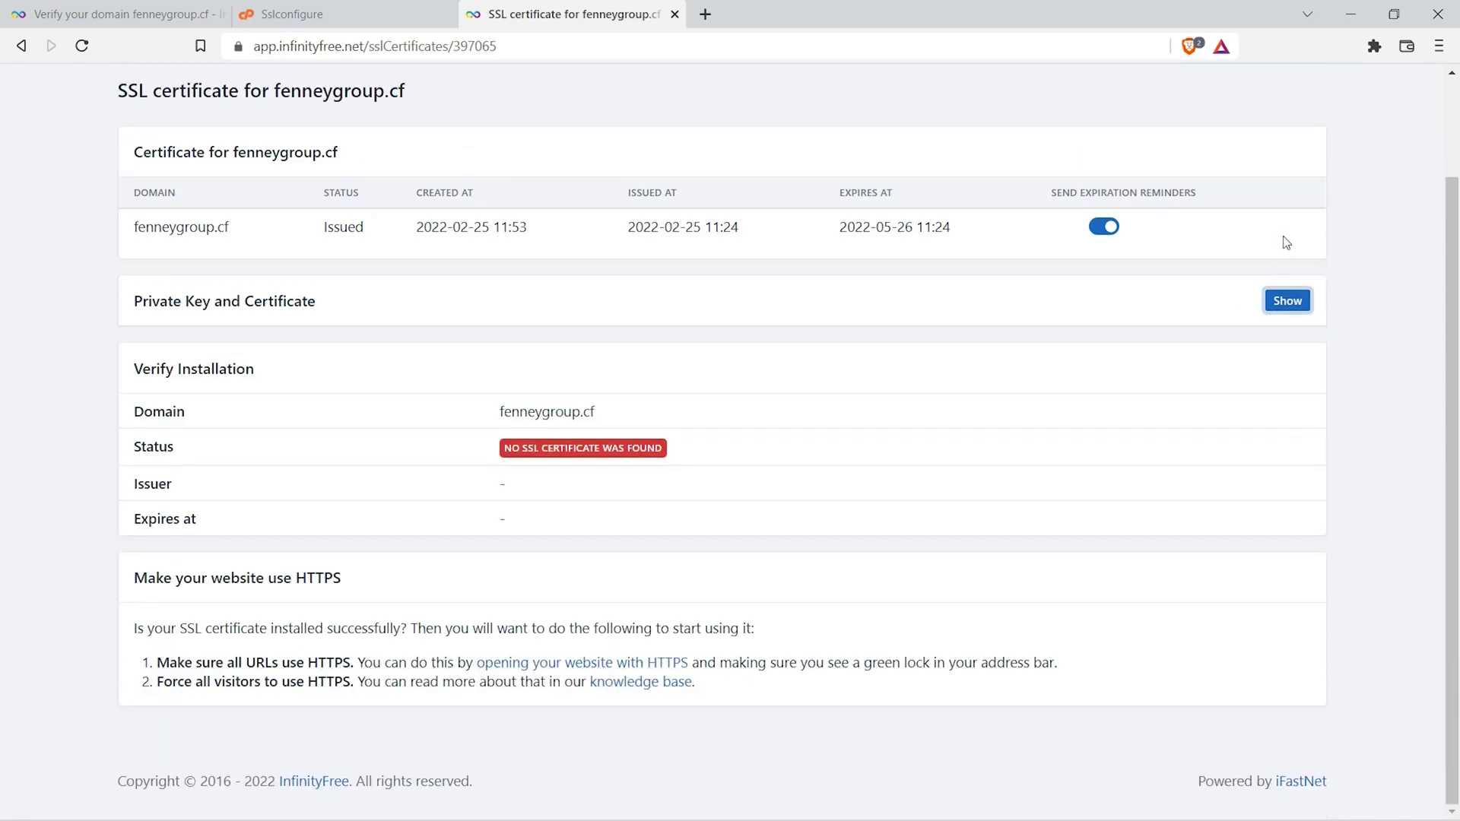
left_click(83, 46)
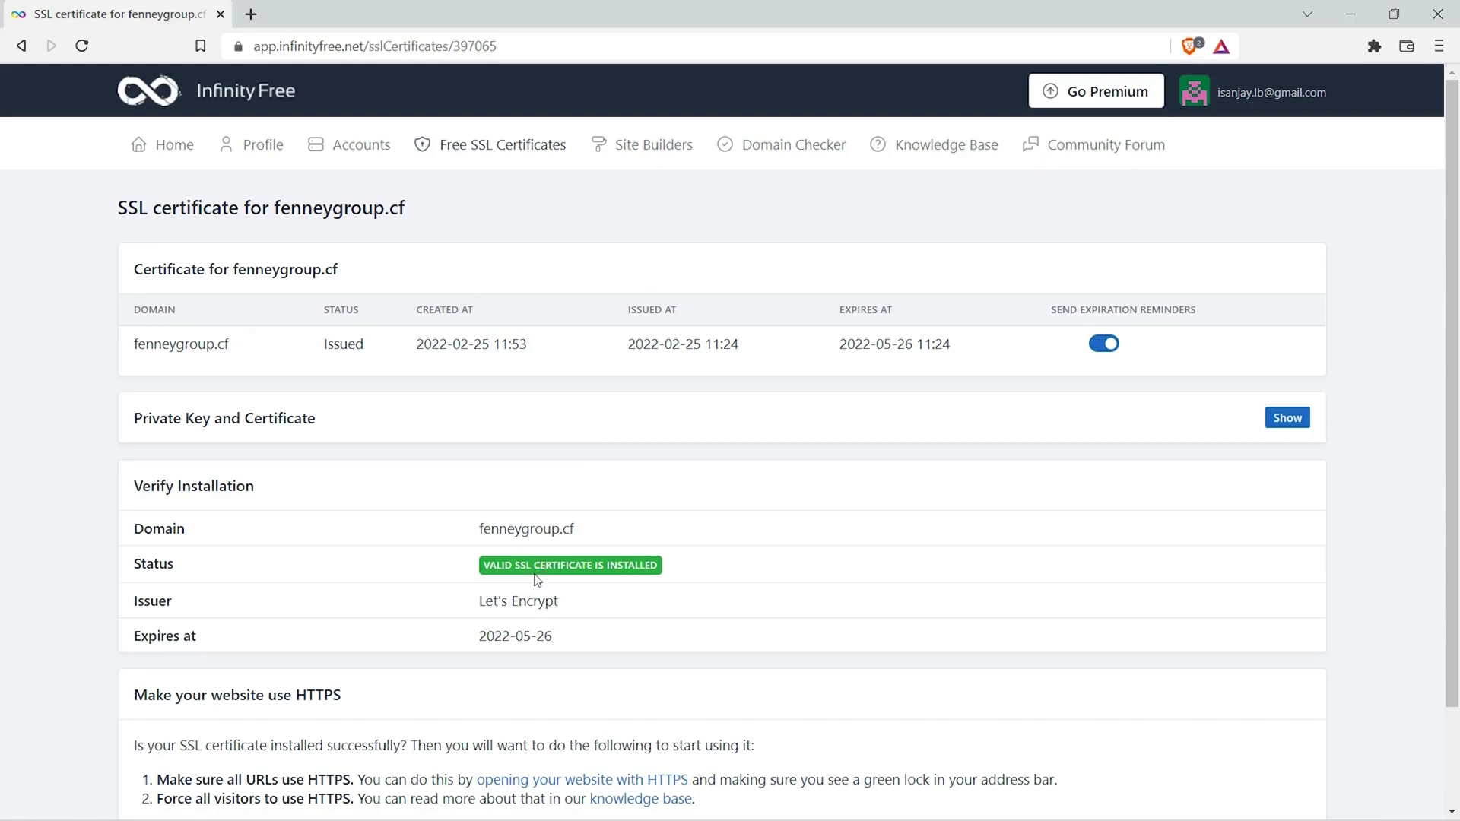
left_click_drag(132, 346, 230, 347)
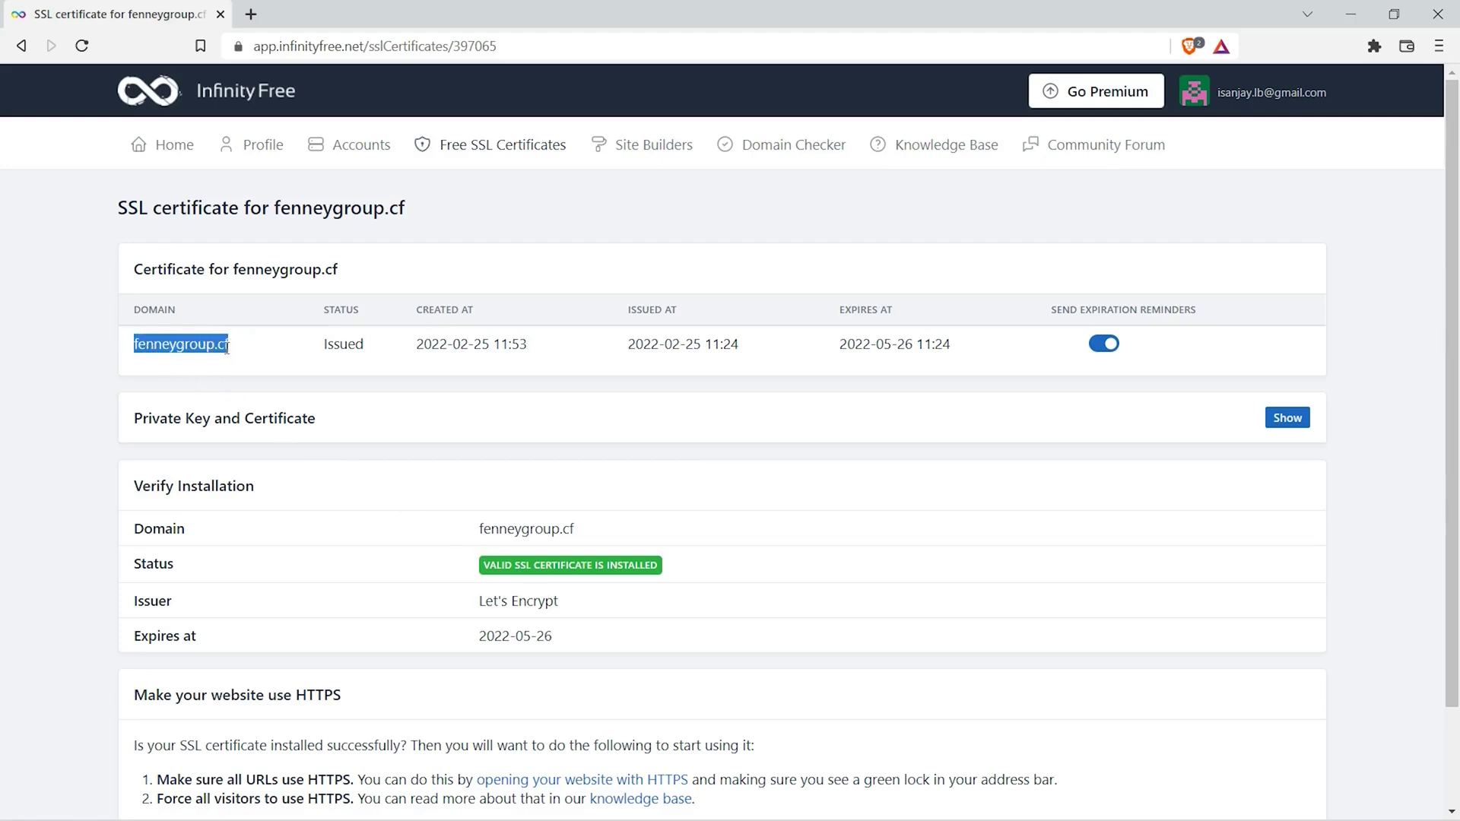
right_click(227, 348)
left_click(298, 367)
Load fenneygroup.cf in a new tab, confirm the connection is secure, then close it
left_click(251, 14)
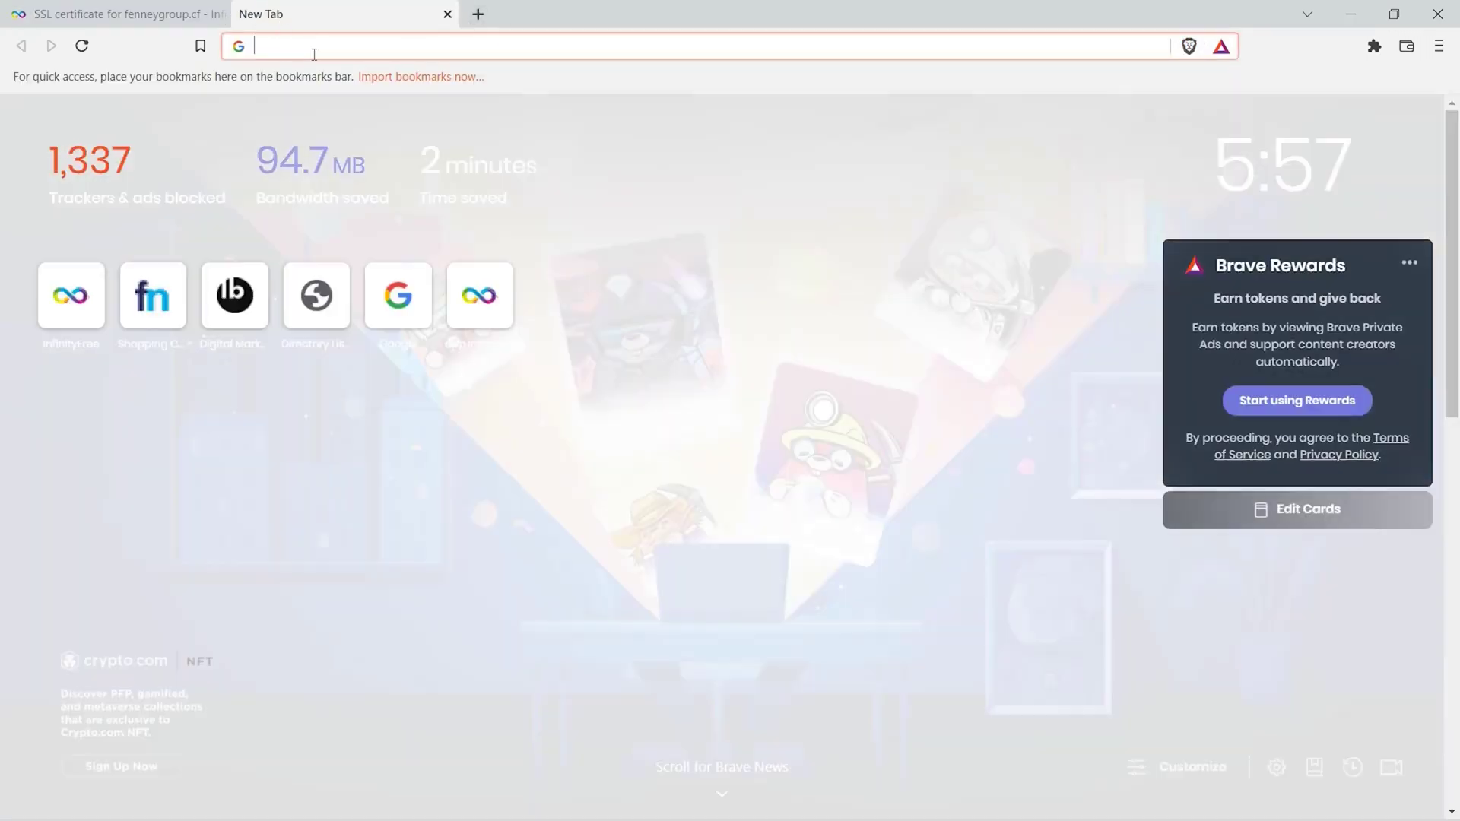
right_click(314, 54)
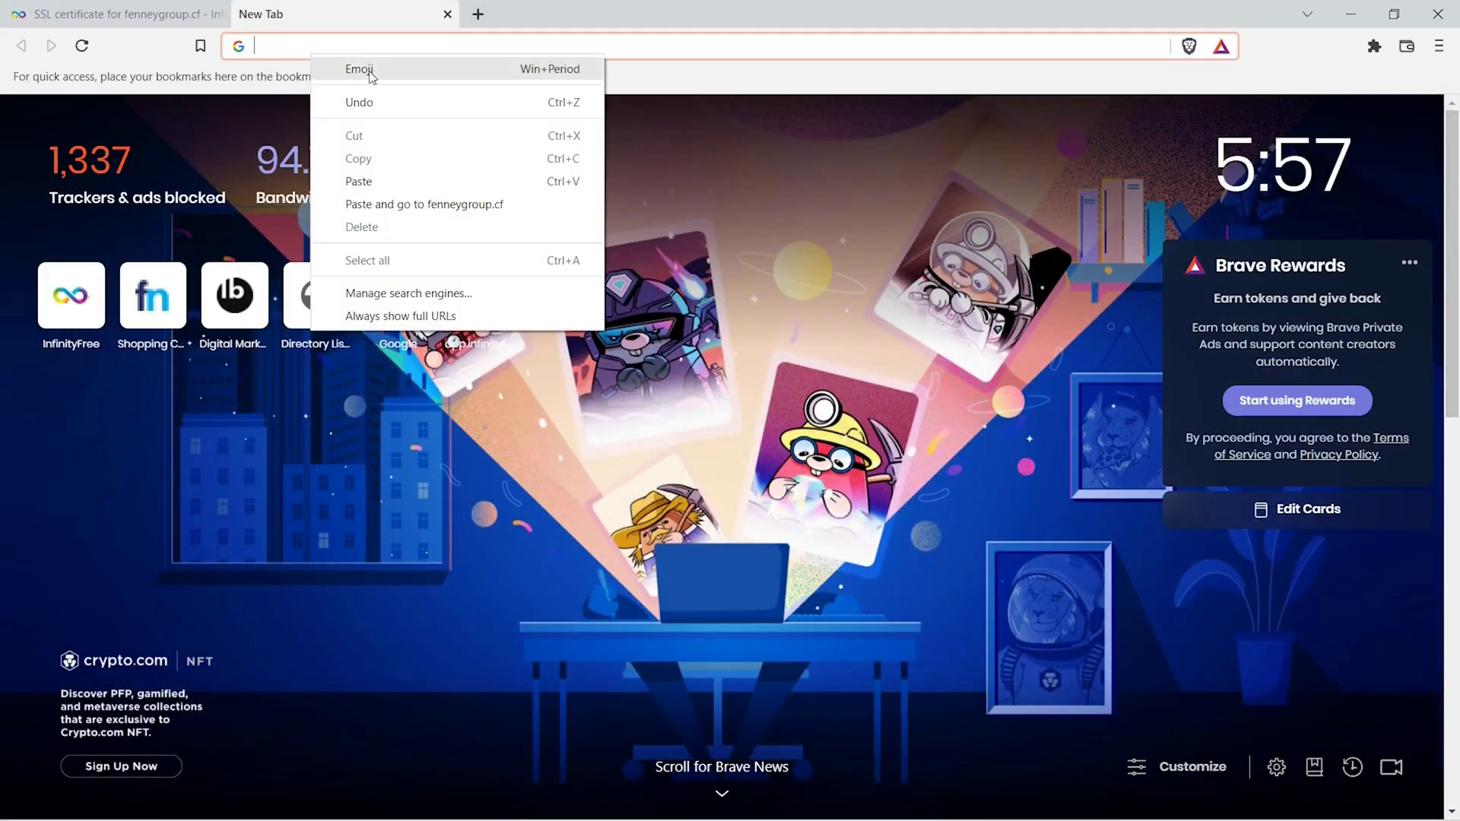
left_click(394, 202)
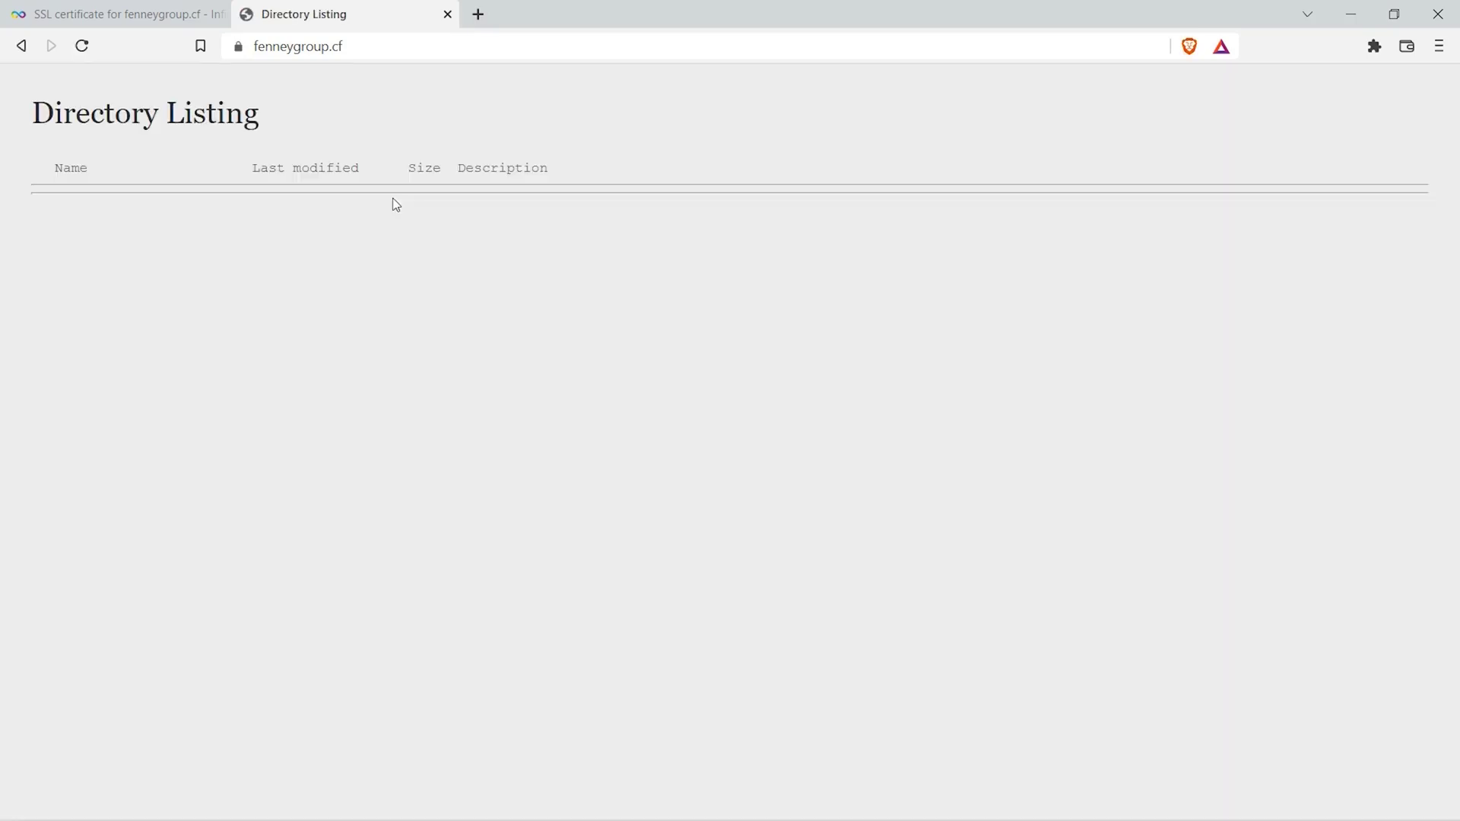
left_click(244, 52)
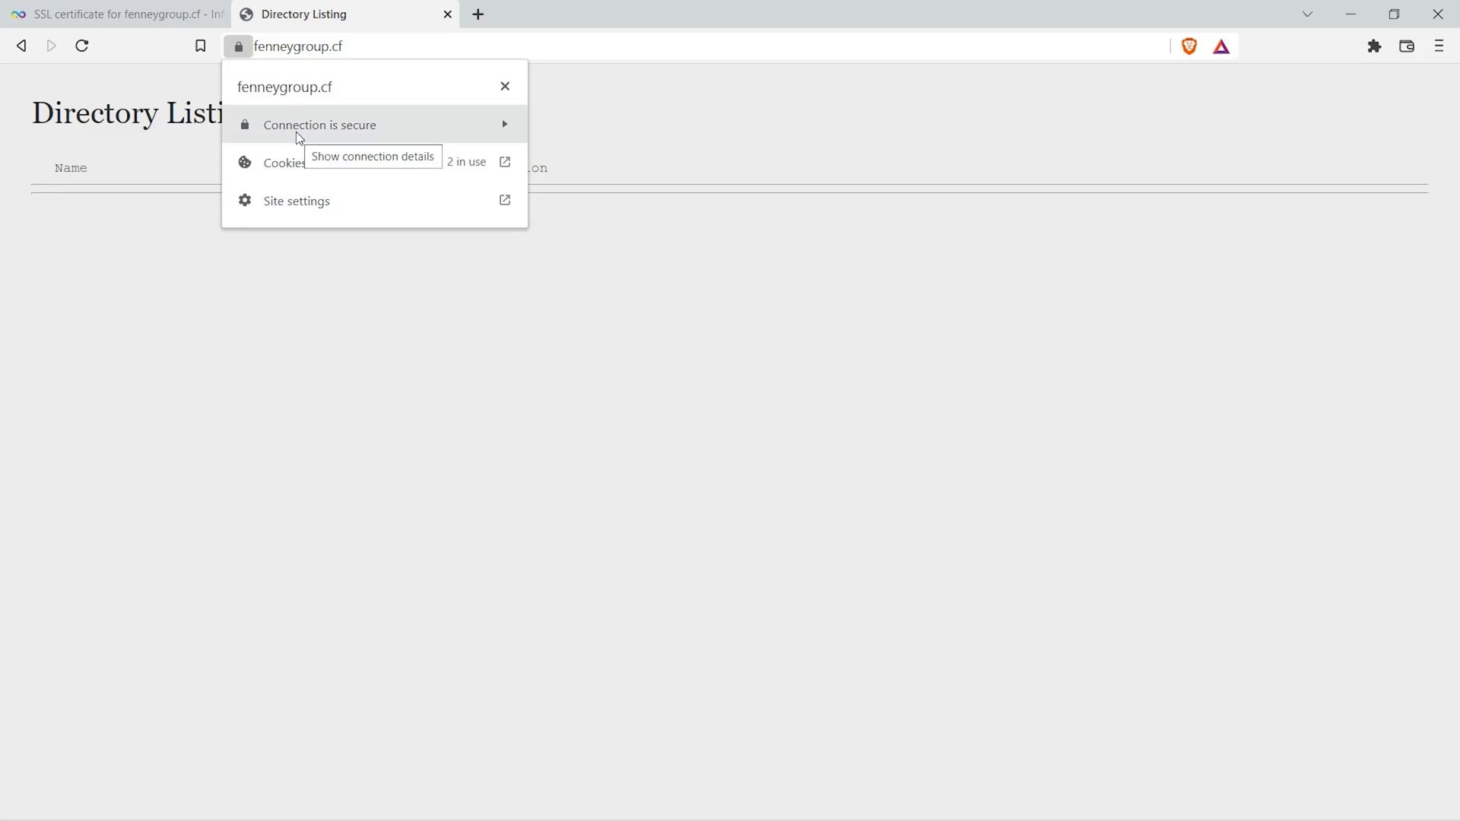
left_click(449, 17)
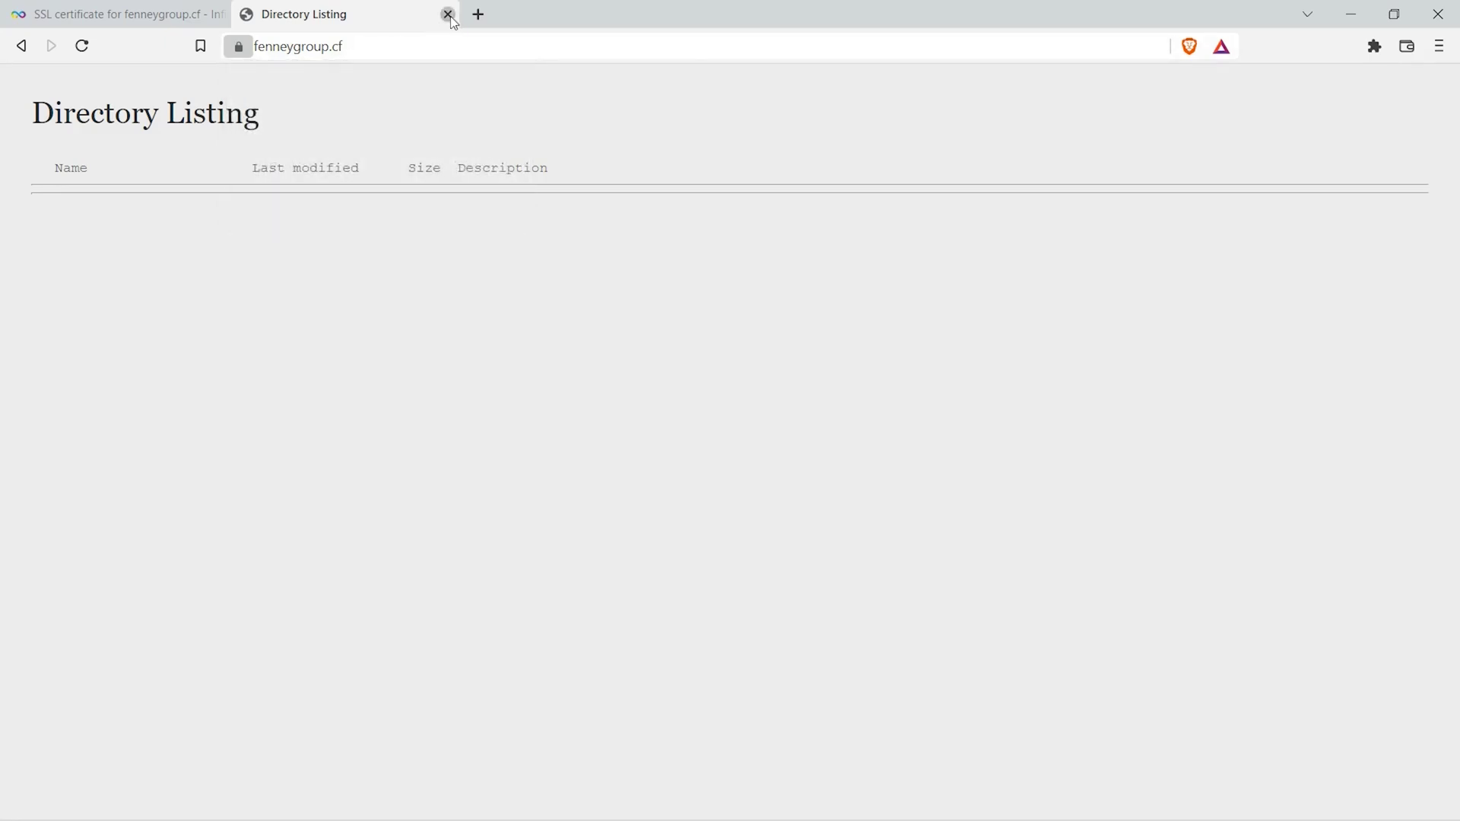
left_click(448, 15)
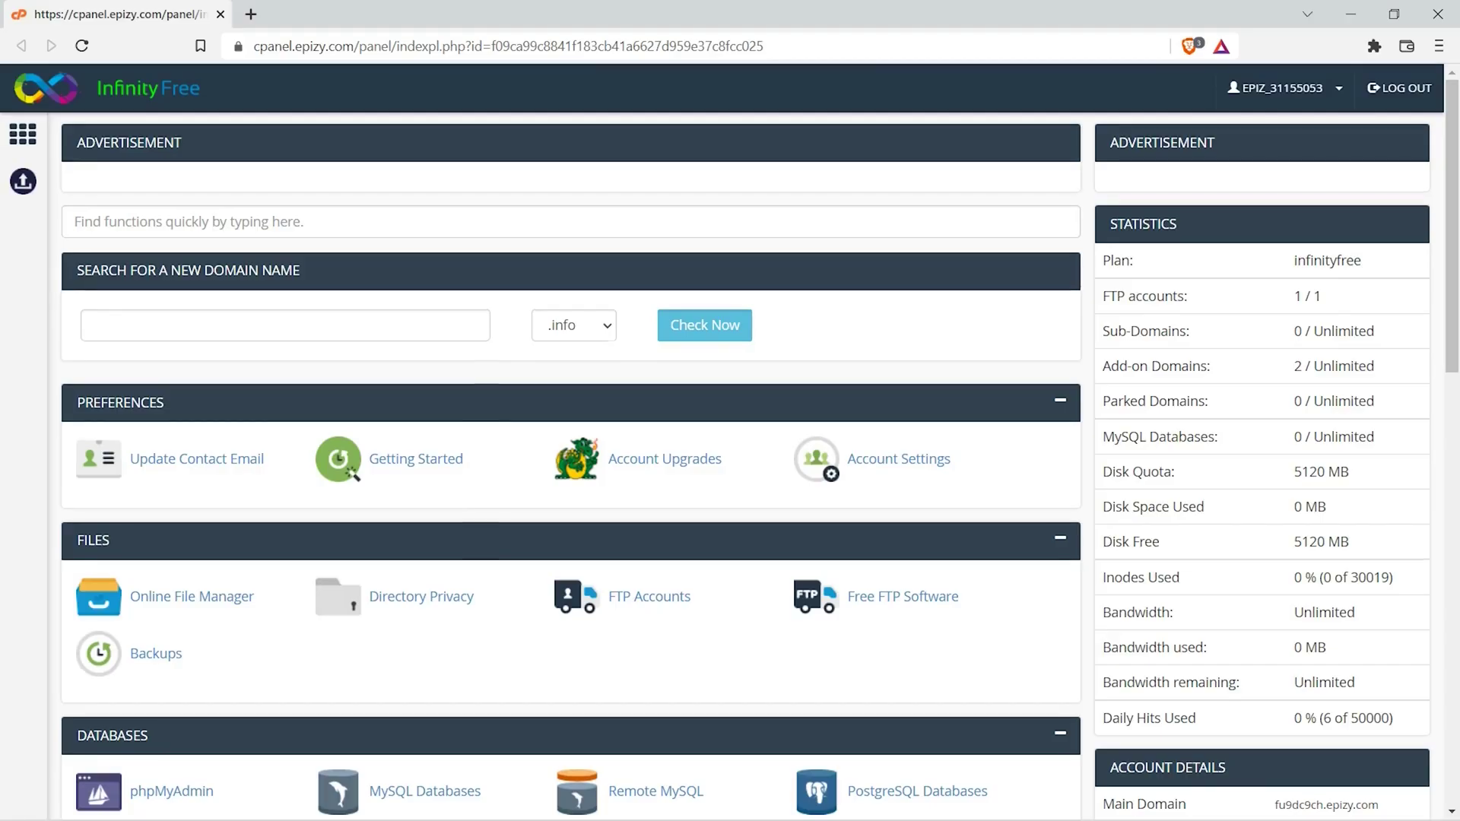
Scroll the control panel down to the Software section with Softaculous
scroll(816, 326, "down", 9)
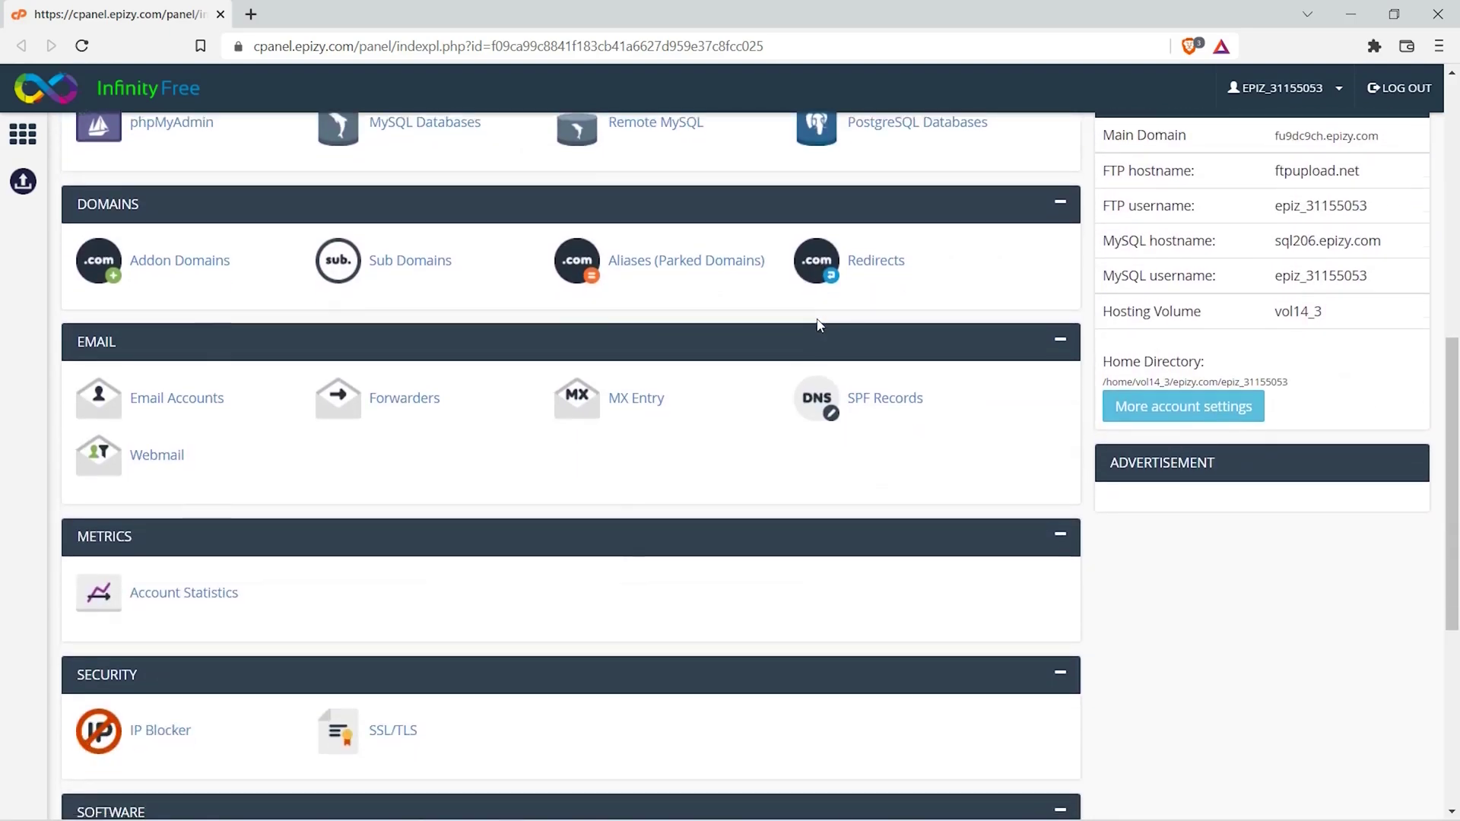
scroll(818, 324, "down", 5)
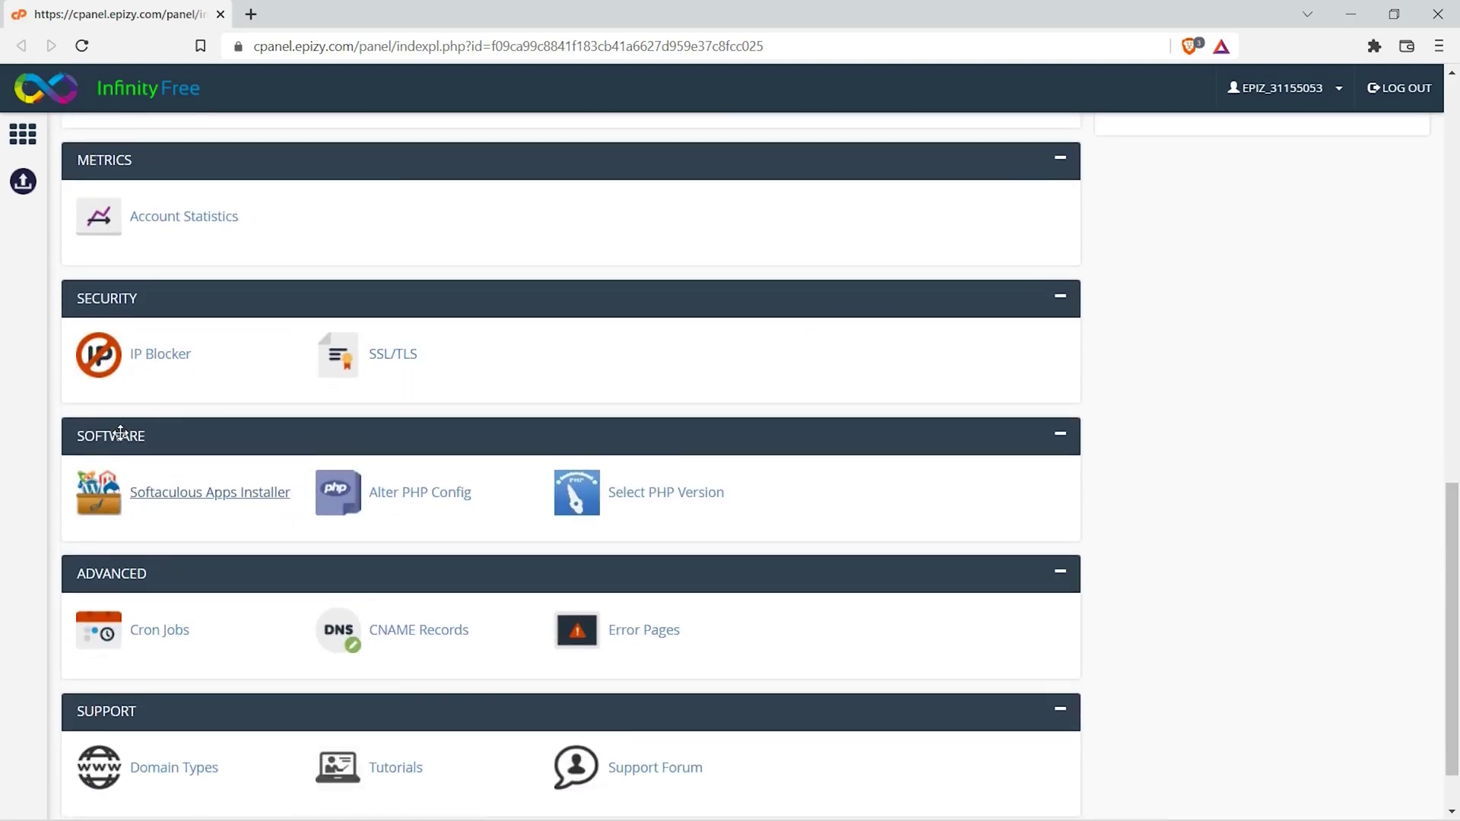
left_click(200, 509)
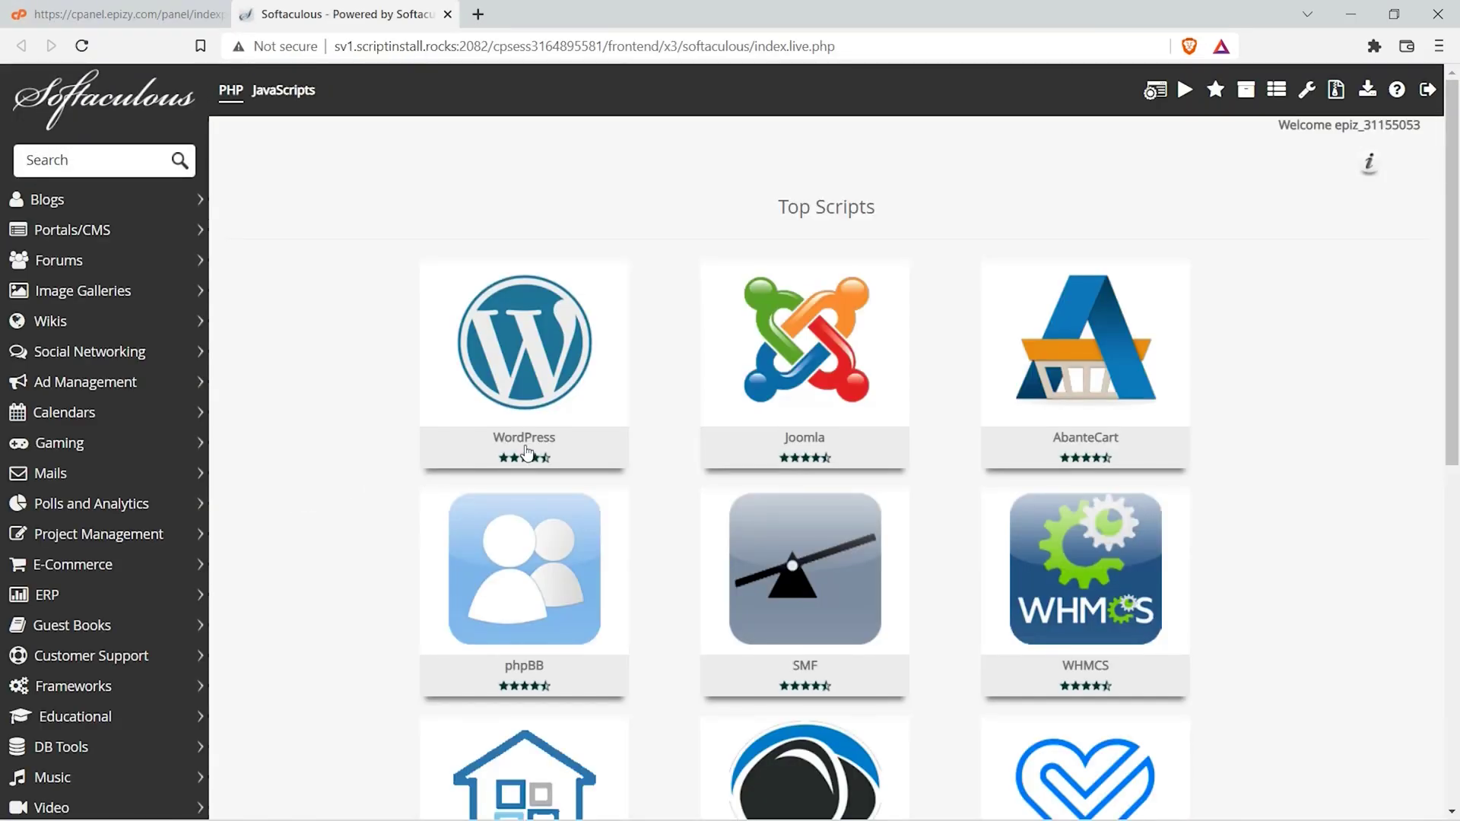
mouse_move(495, 417)
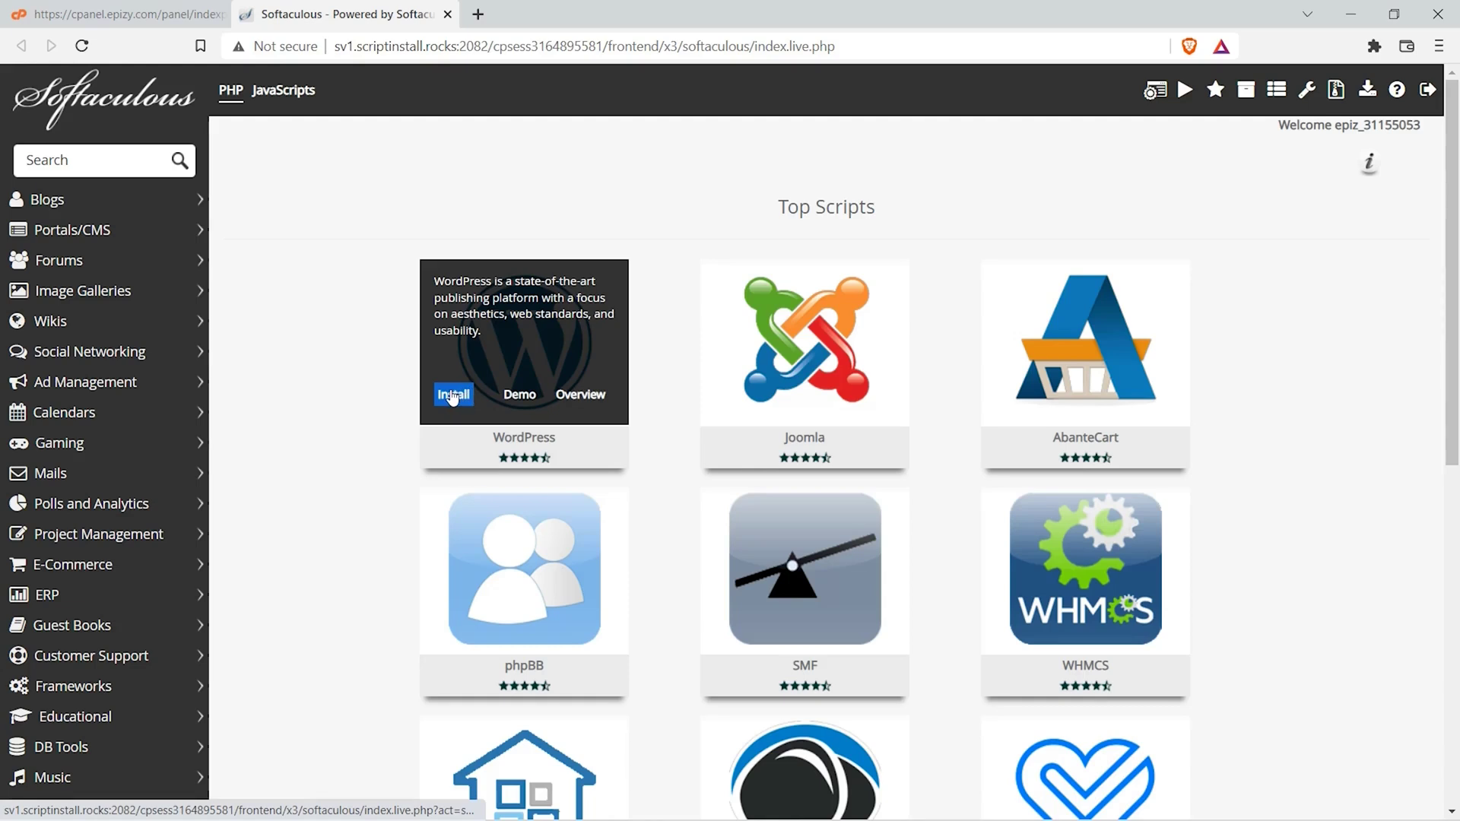
left_click(453, 397)
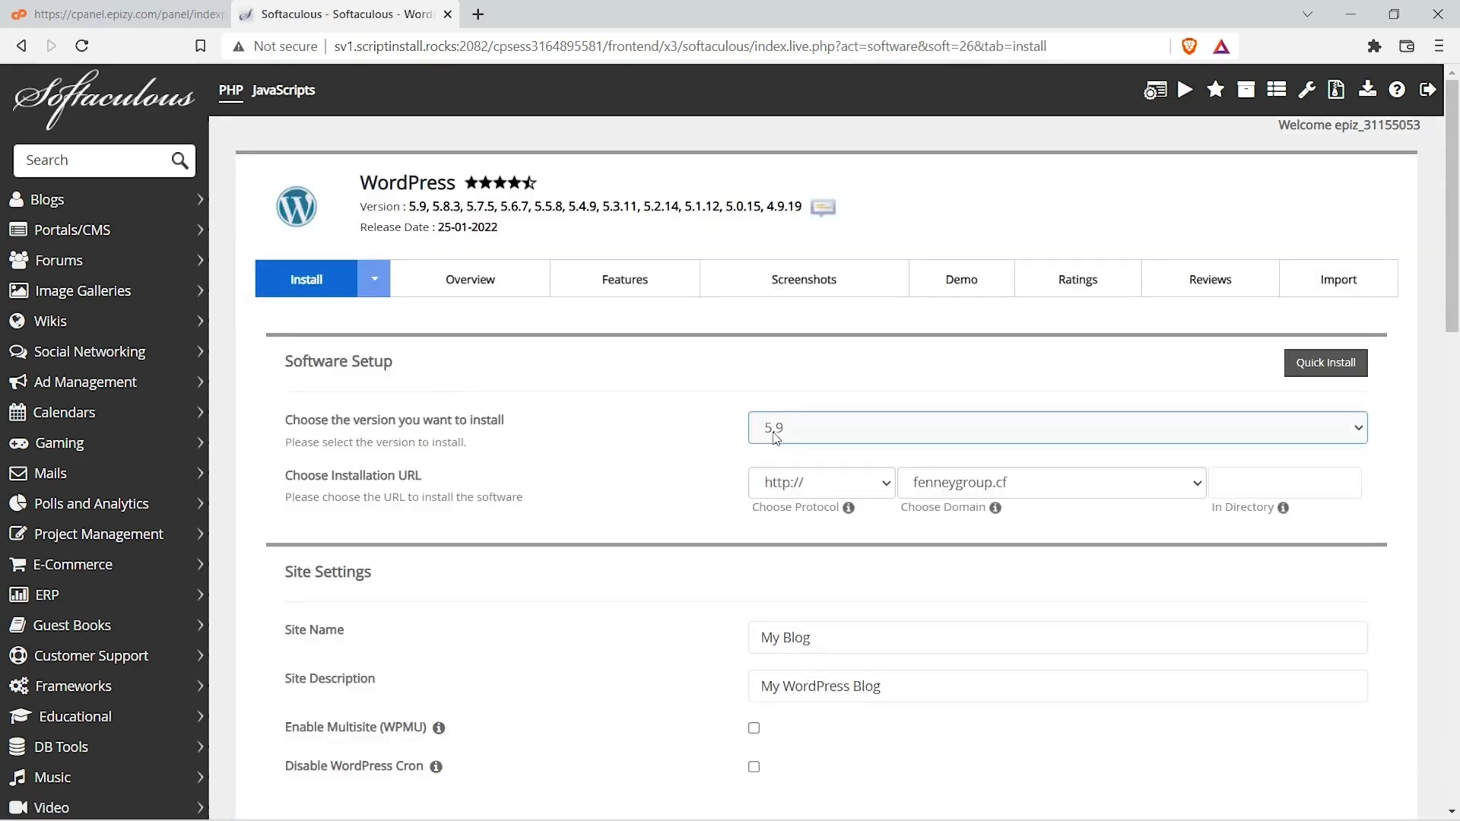
left_click(802, 487)
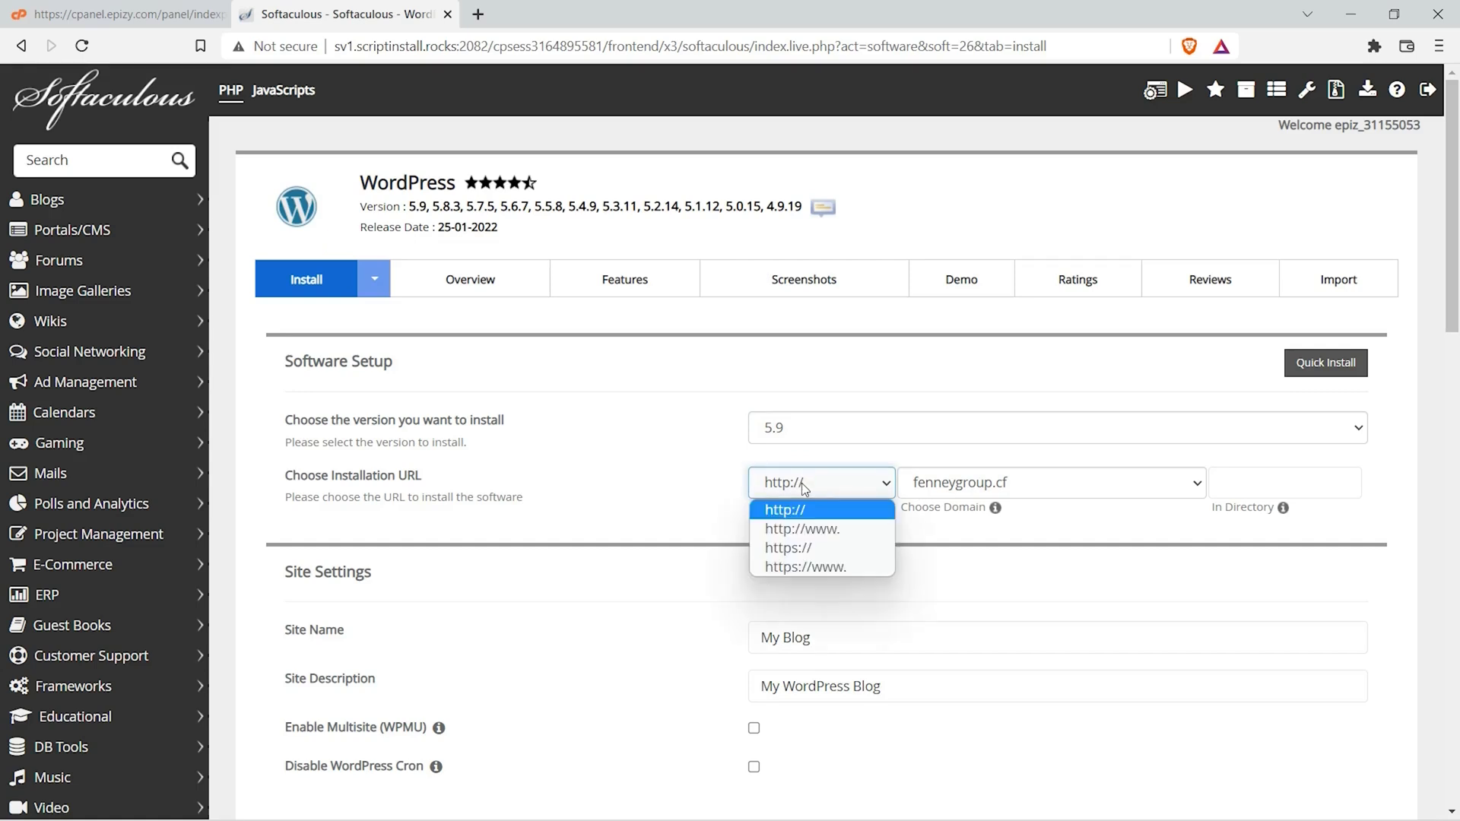
key("Escape")
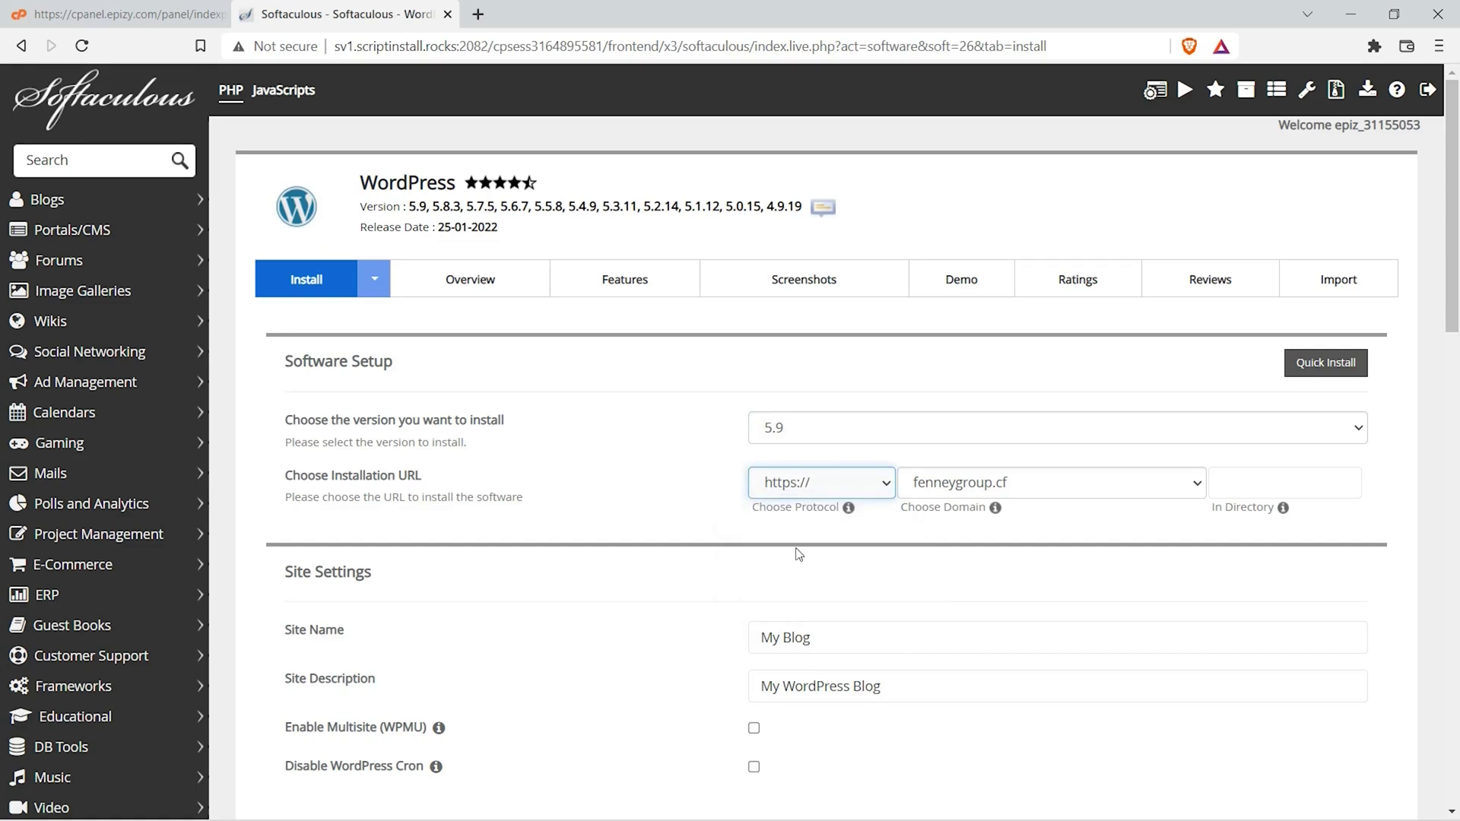
left_click(960, 493)
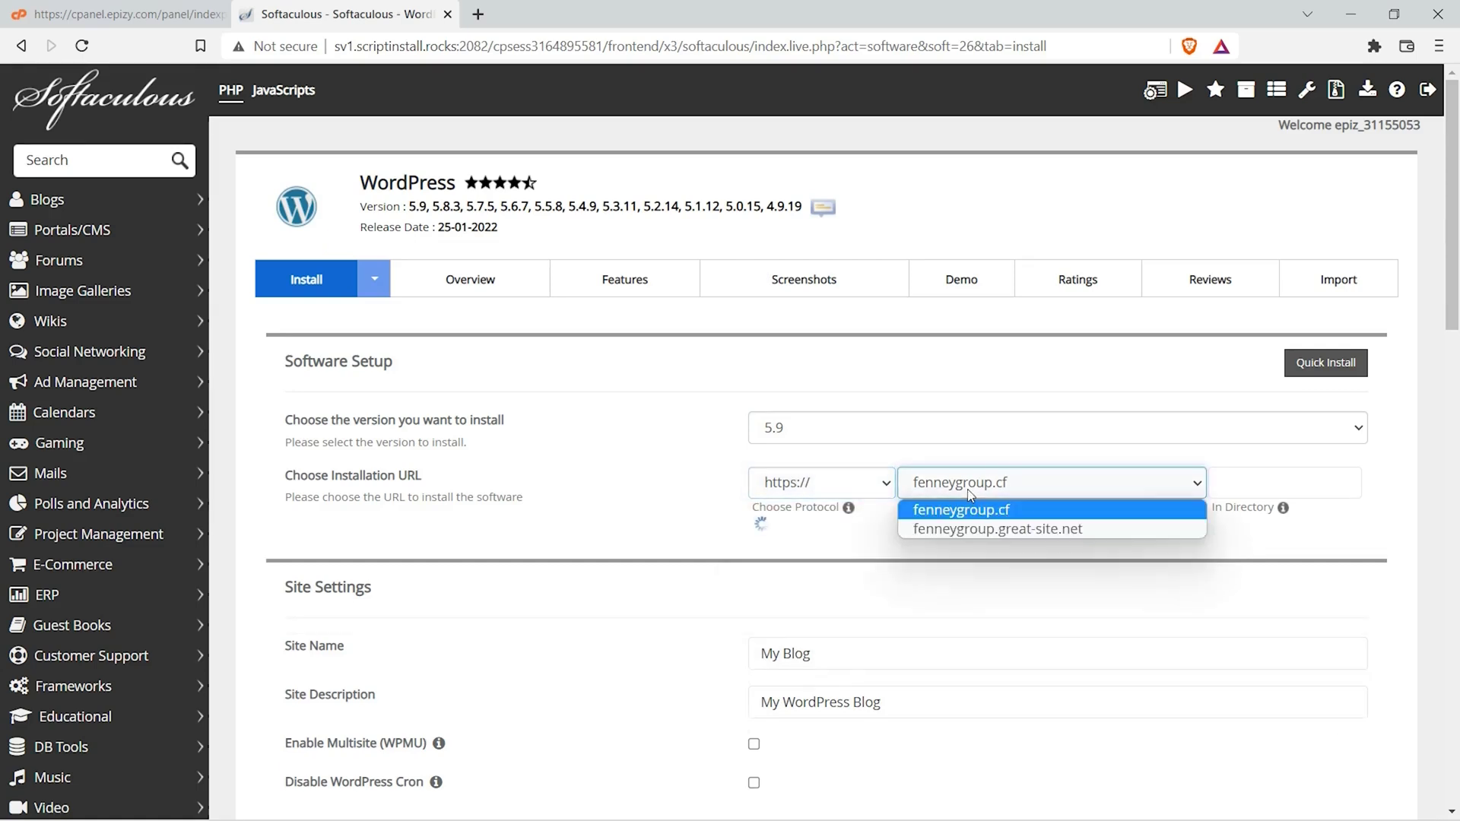
left_click(963, 516)
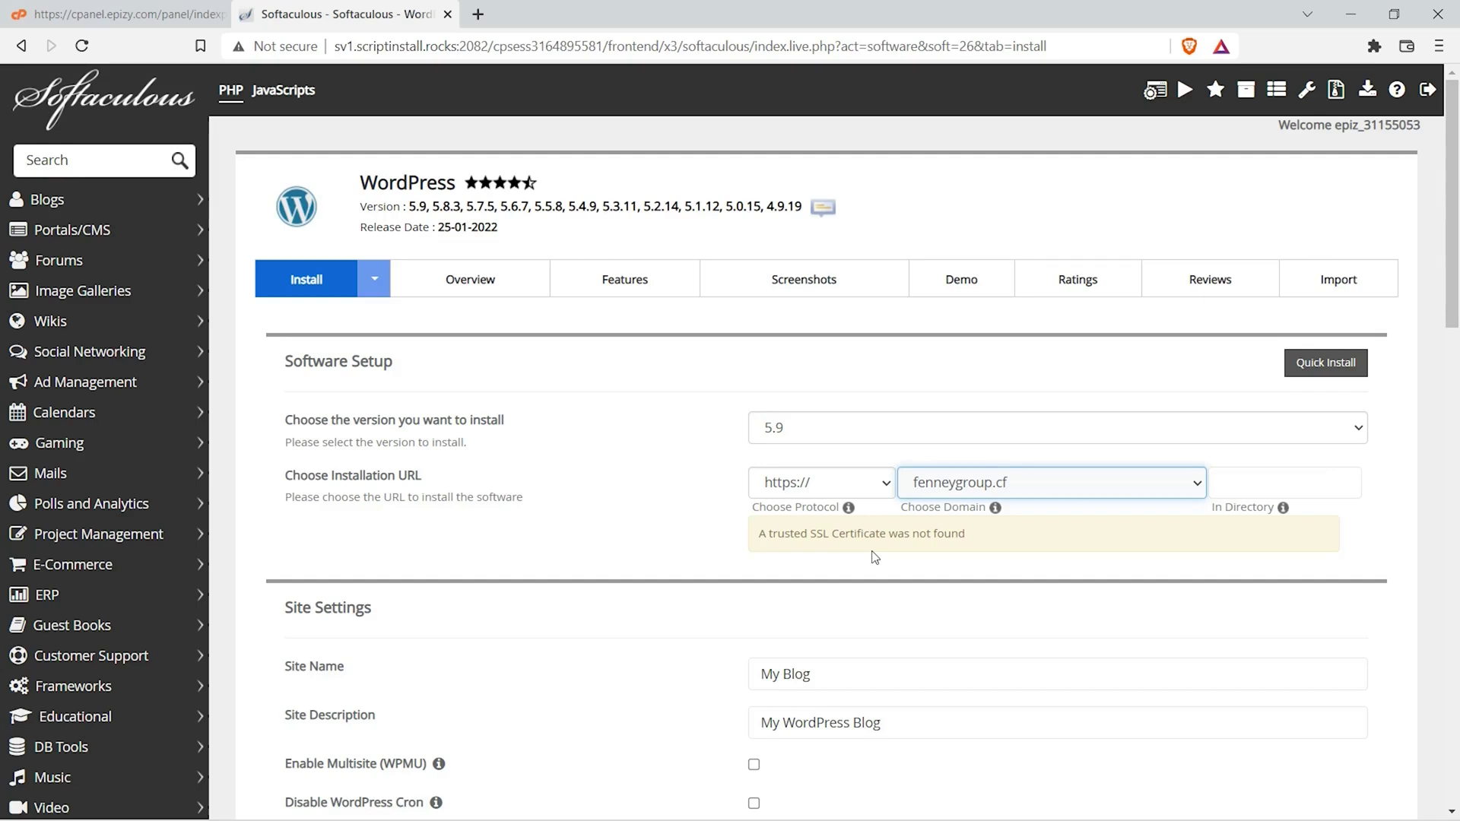
Replace the default site name with 'Fenney Group'
scroll(874, 557, "down", 3)
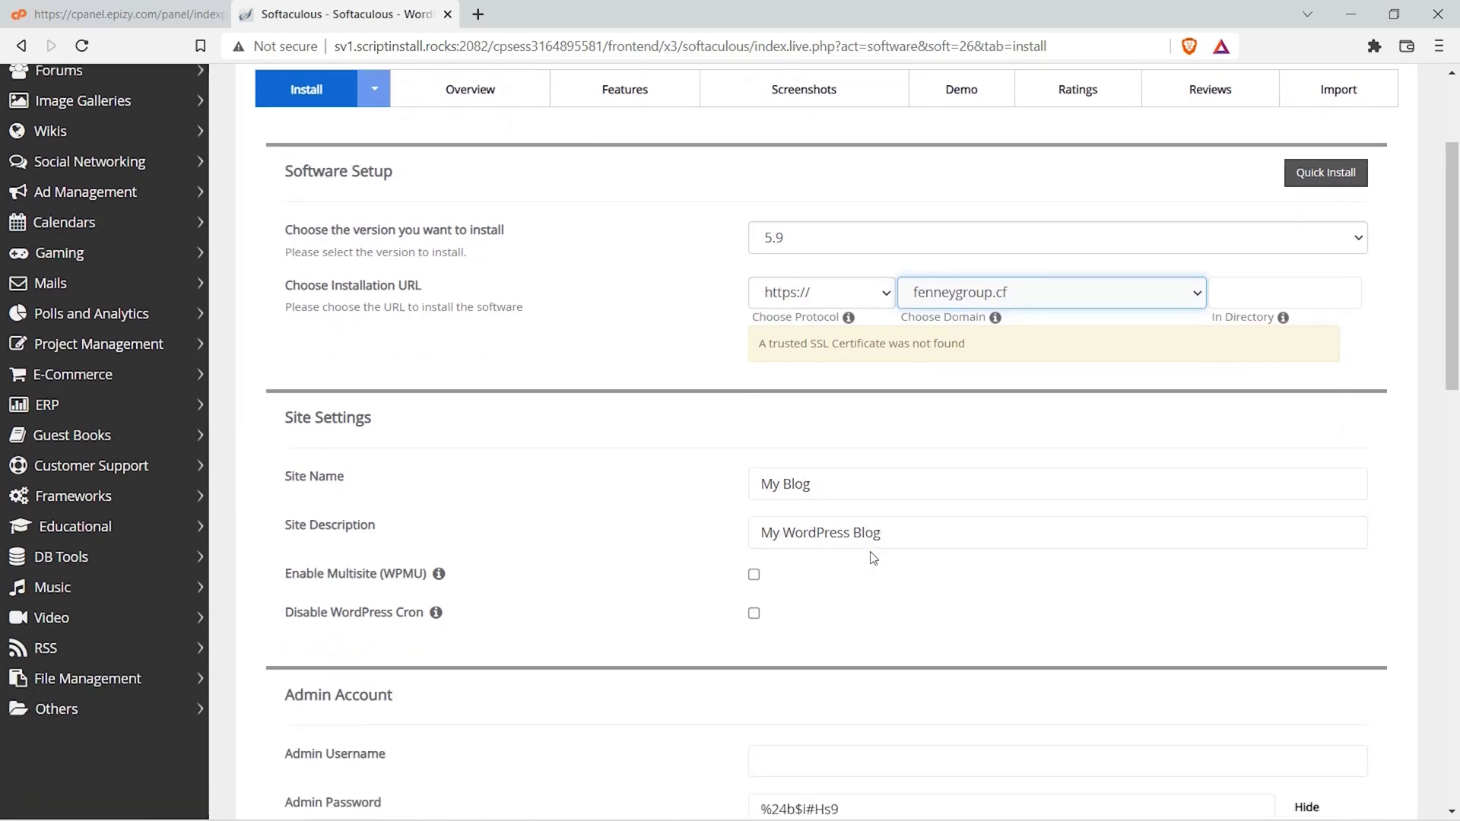
left_click(866, 533)
left_click_drag(810, 483, 752, 489)
type("Fenney Gr")
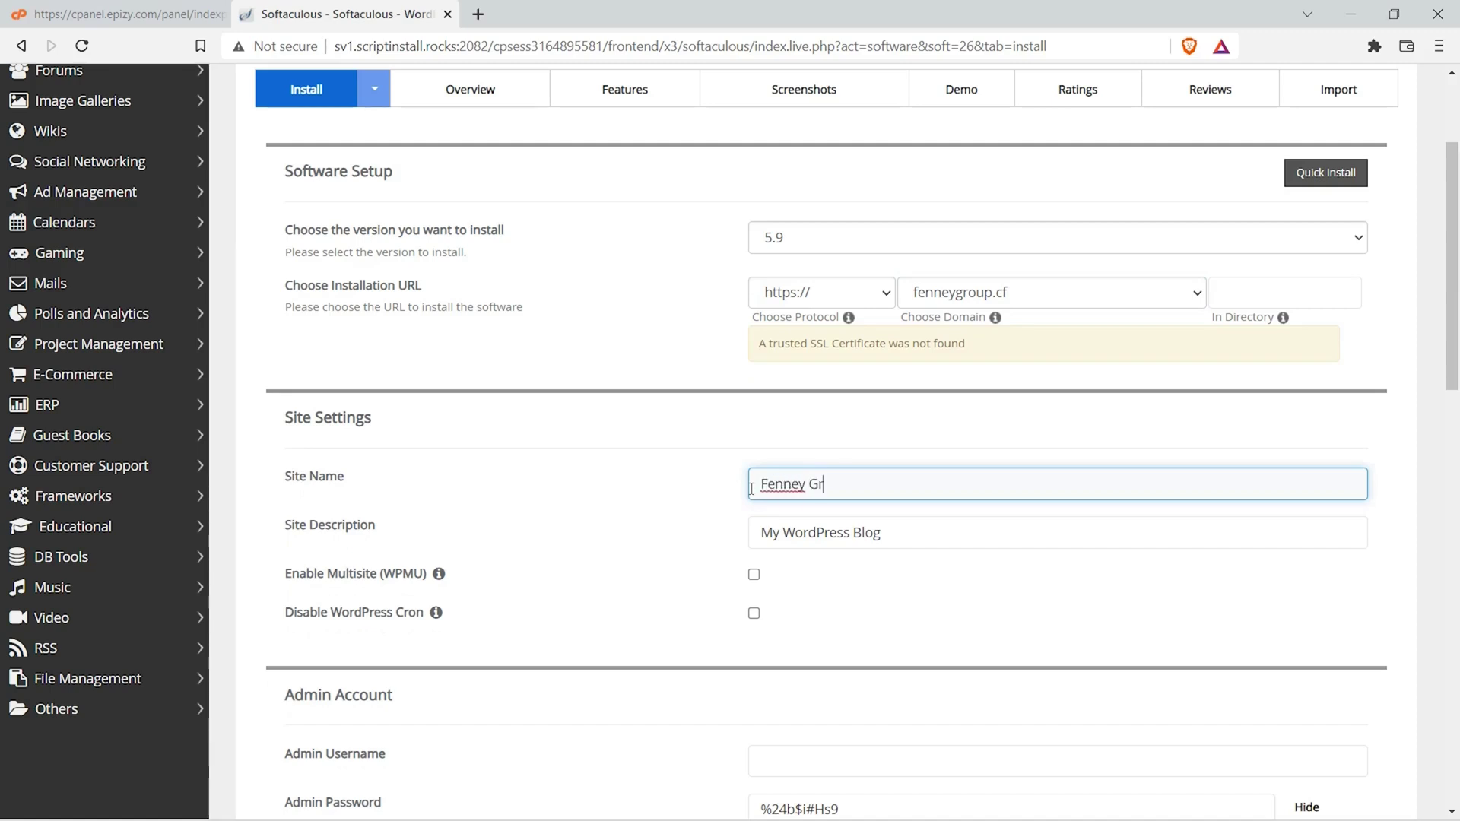
type("oup")
left_click(751, 488)
Set the admin username to admin with a custom password, then run the installation
scroll(752, 488, "down", 4)
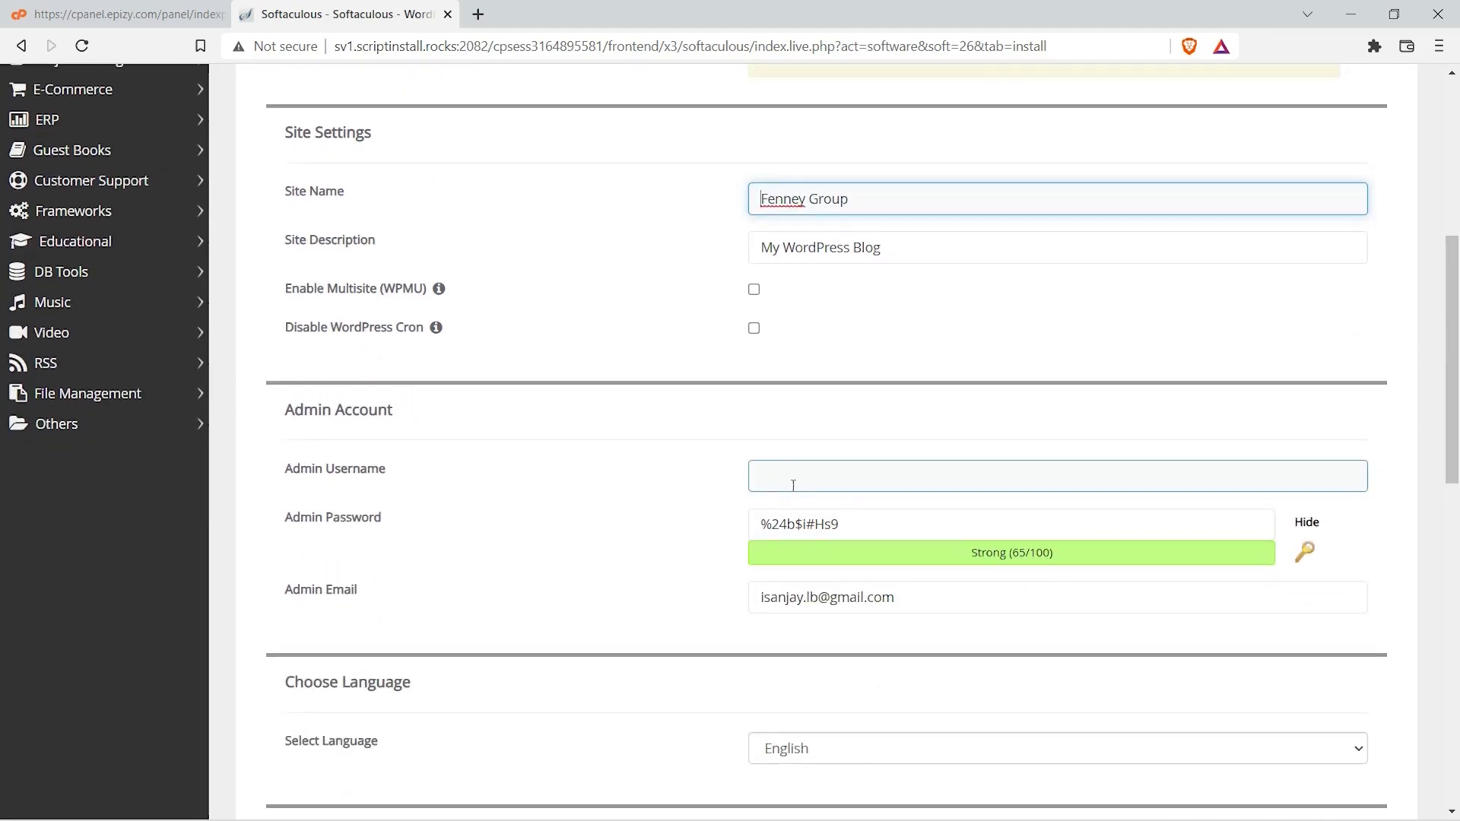
left_click(796, 485)
type("admin")
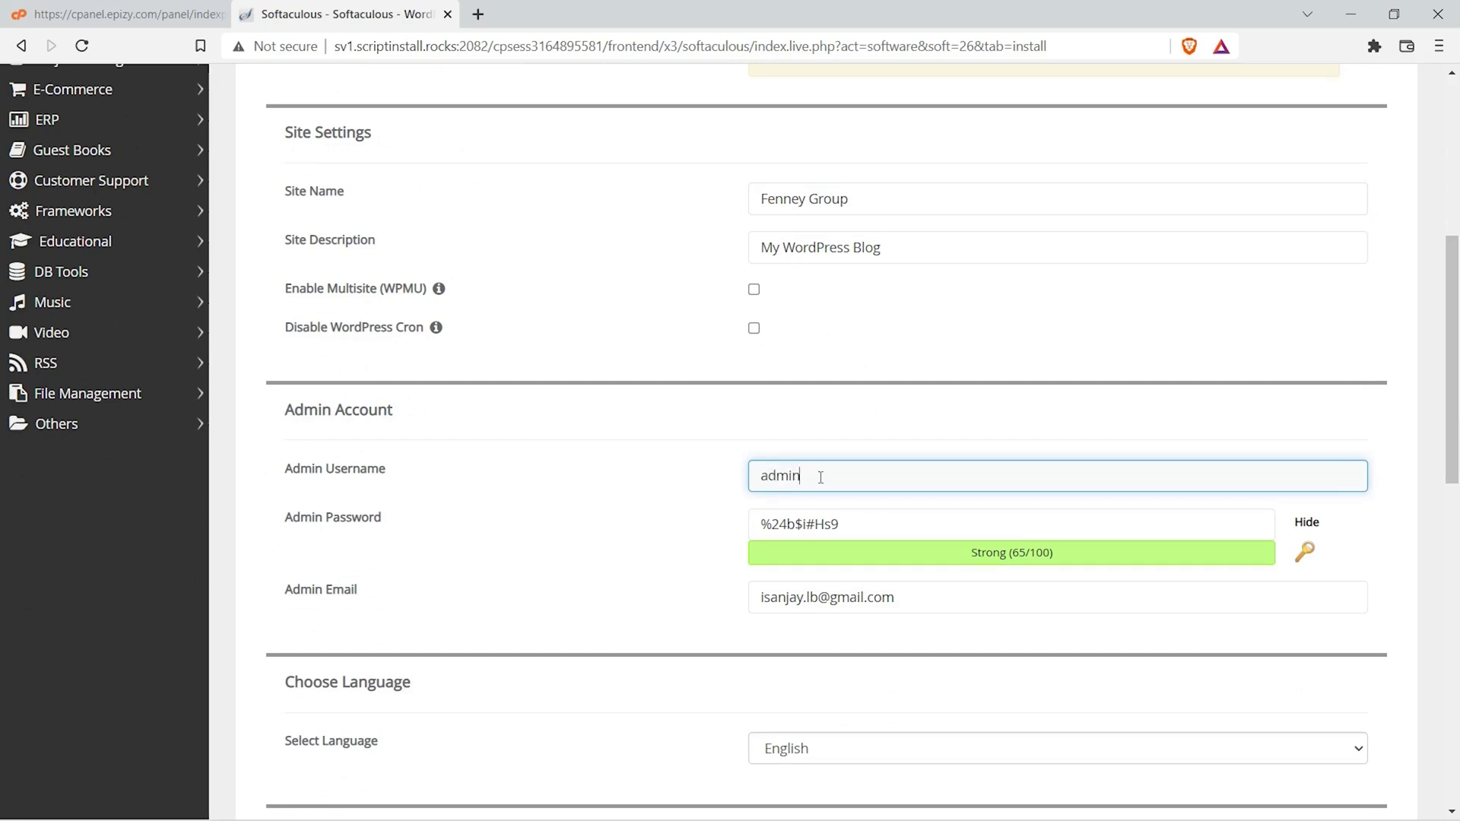
left_click(1307, 522)
left_click_drag(1253, 529, 753, 532)
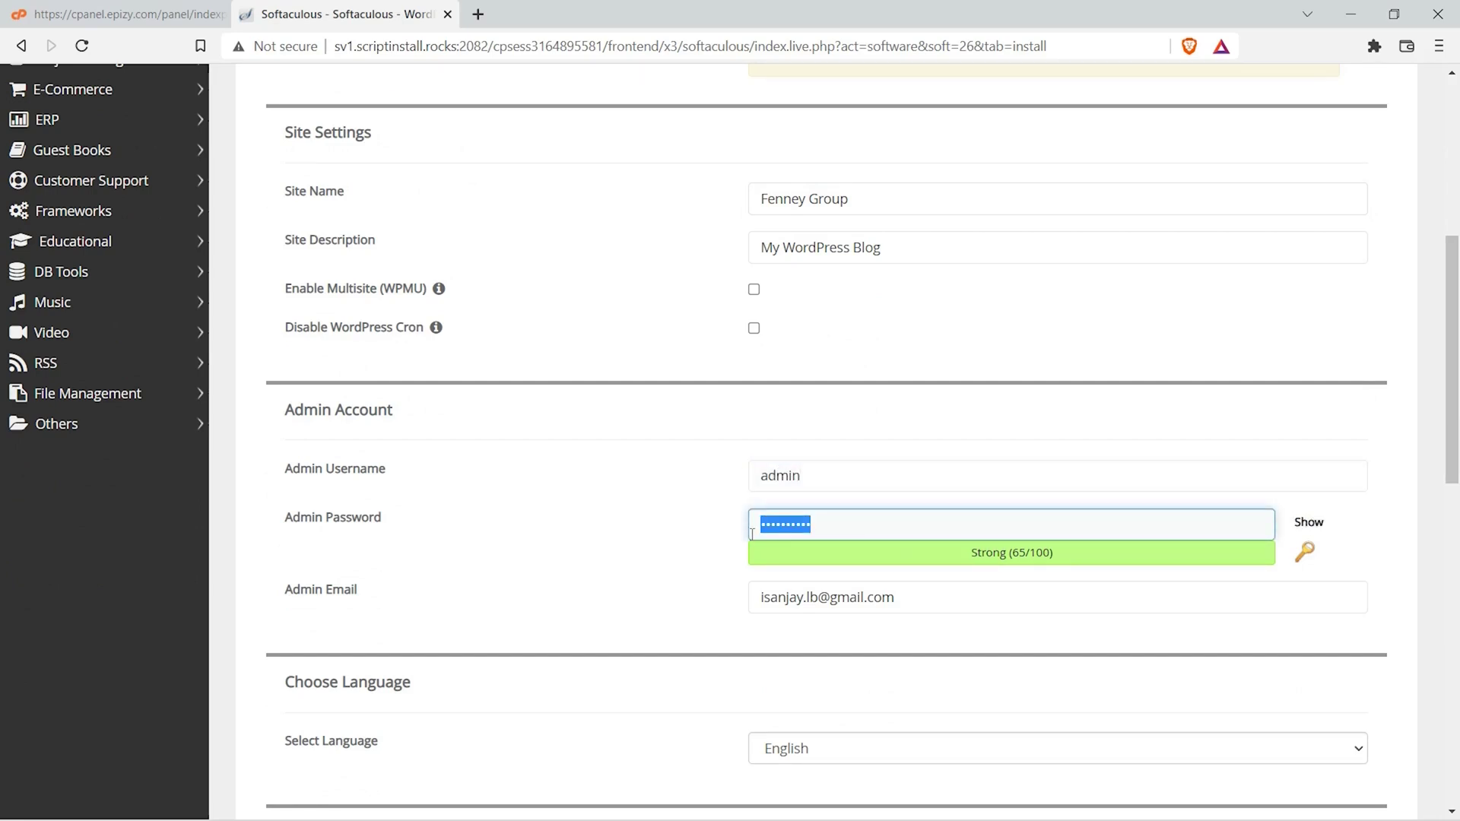
left_click(680, 549)
scroll(680, 549, "down", 13)
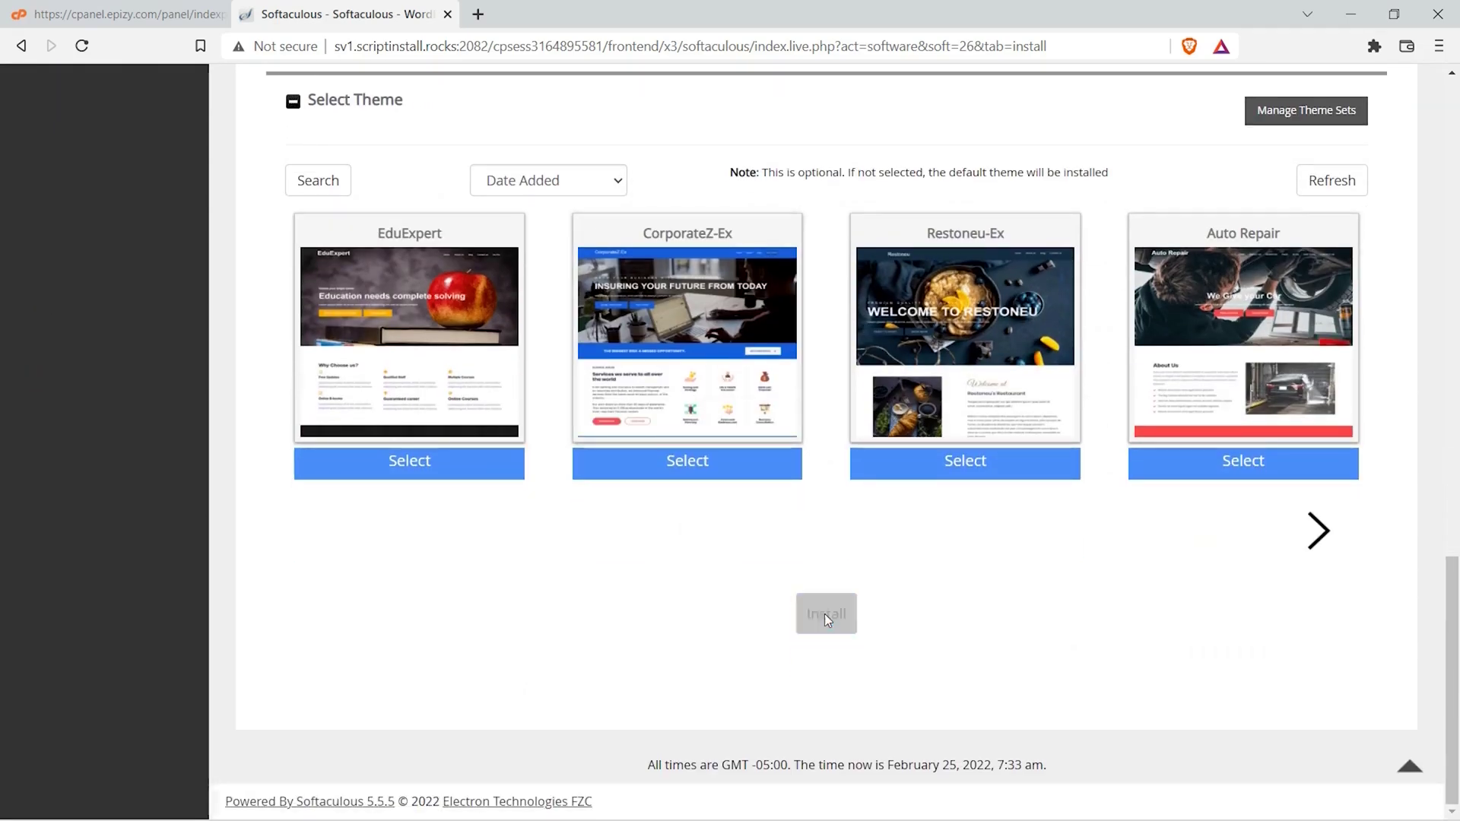
left_click(824, 614)
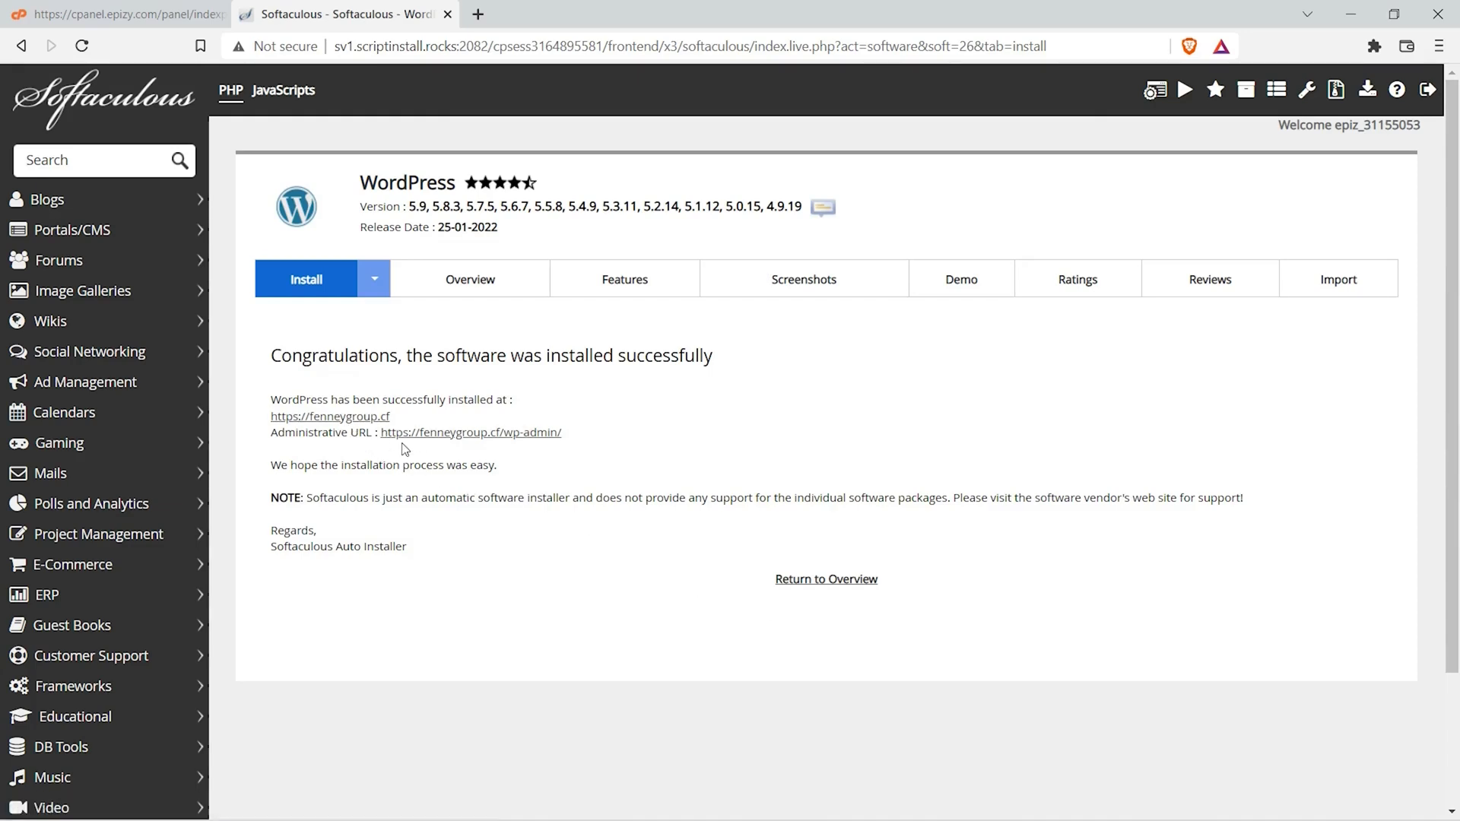
Look over the new fenneygroup.cf site, then open its WordPress admin from Softaculous's Administrative URL
left_click(361, 418)
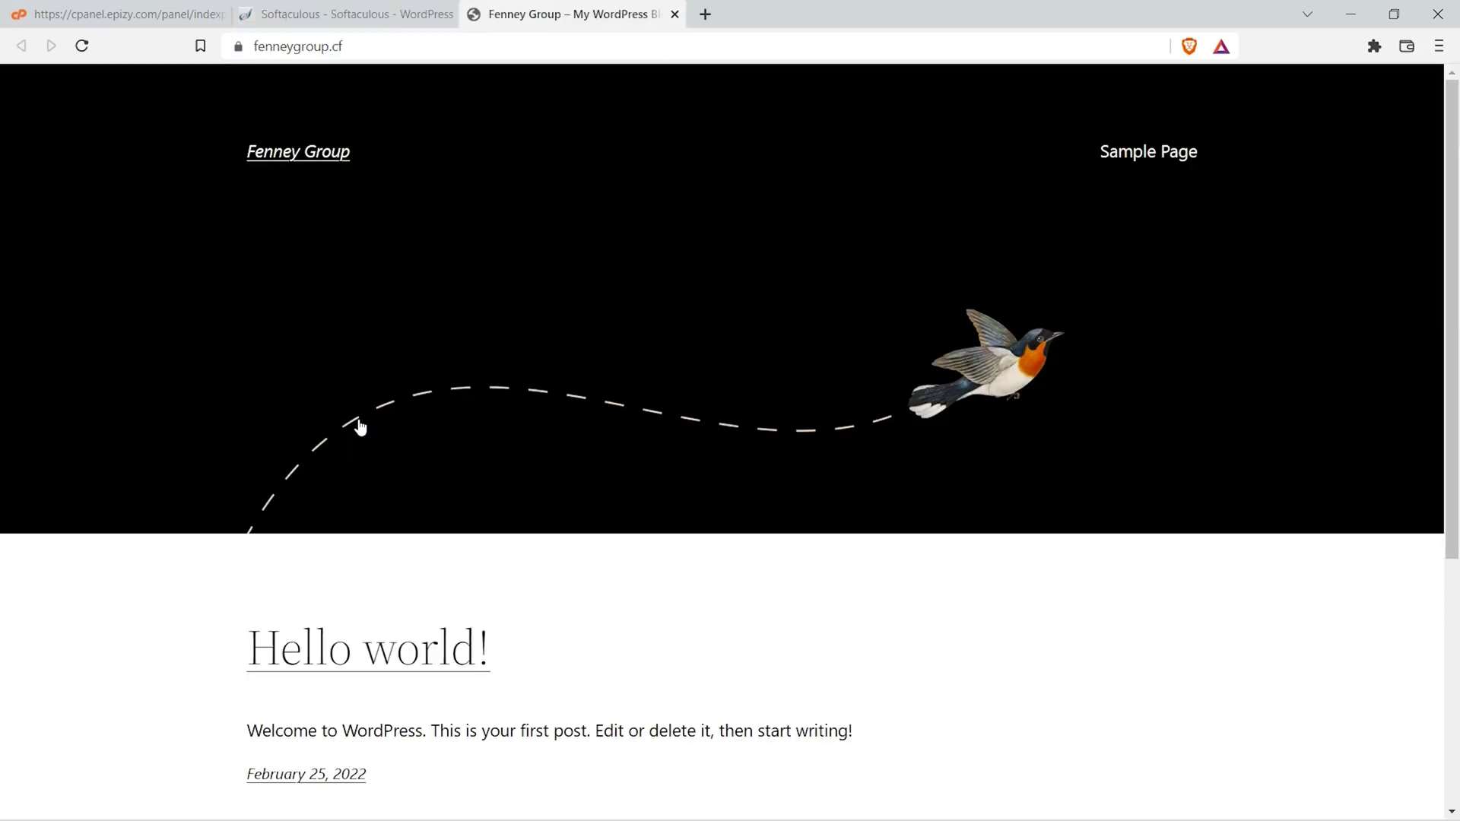
scroll(360, 427, "down", 5)
scroll(360, 426, "up", 1)
scroll(358, 422, "up", 4)
left_click(342, 14)
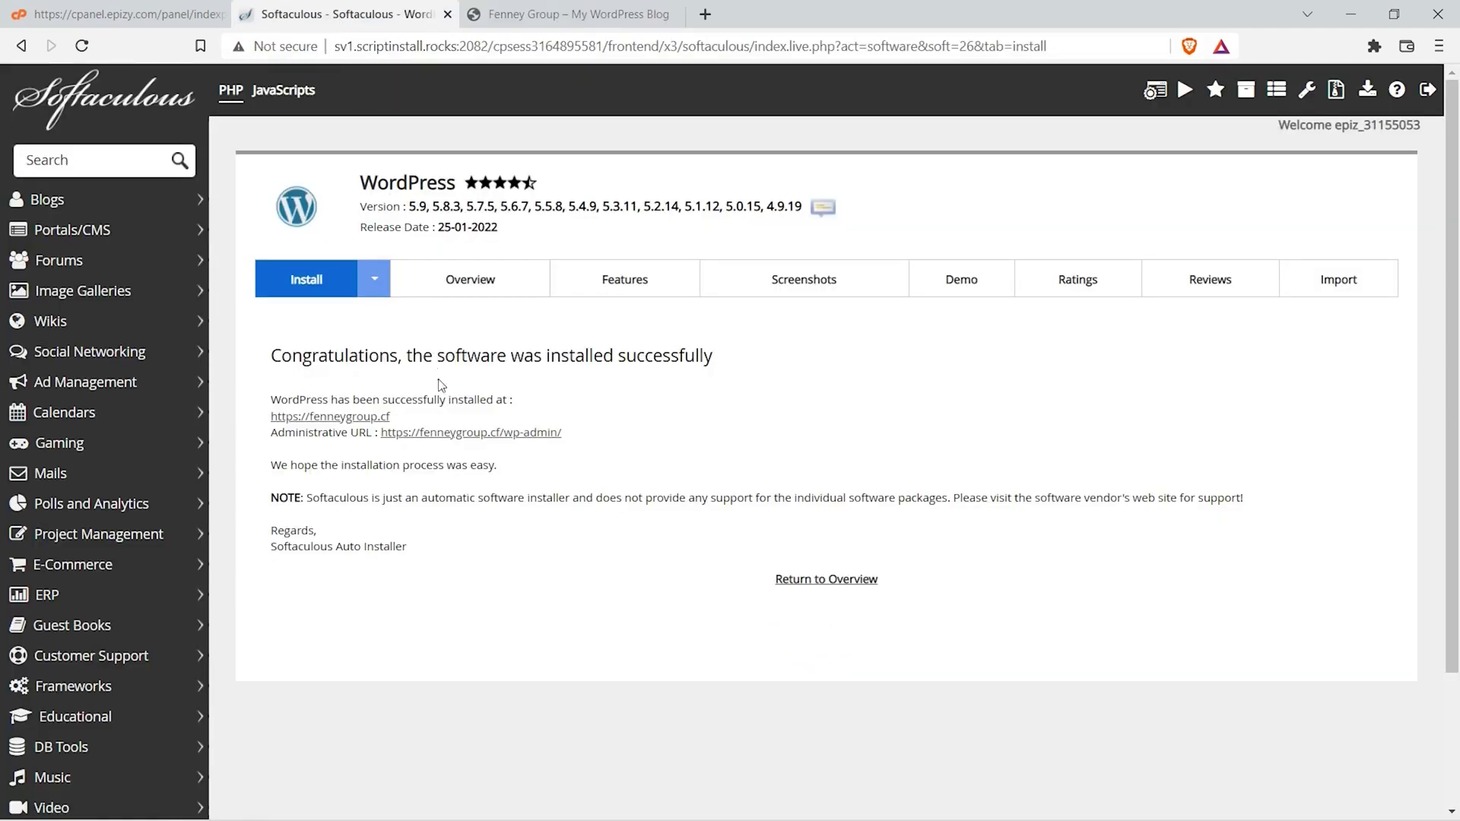
left_click(444, 433)
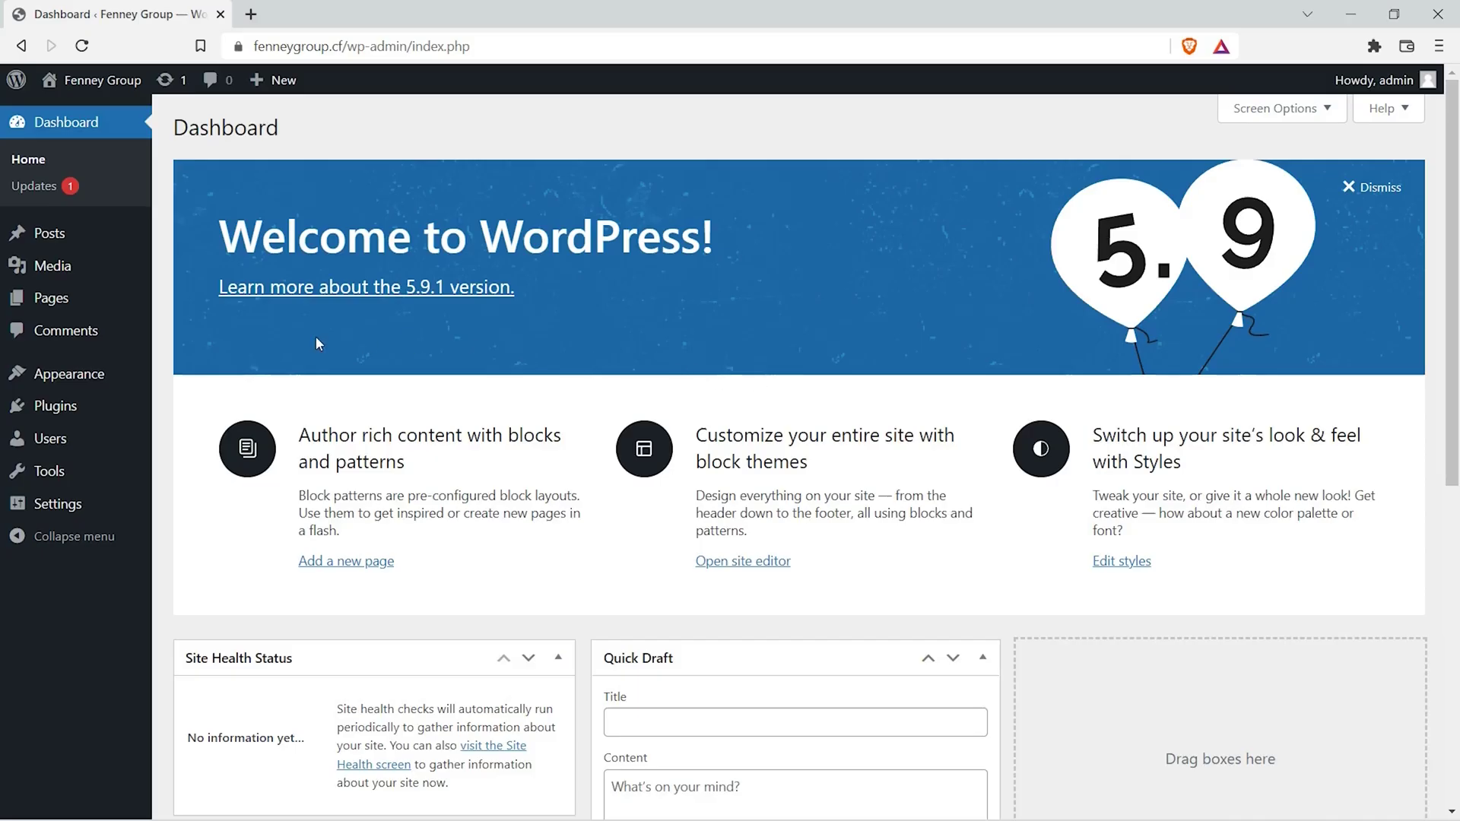
Install the Astra theme from Appearance > Themes > Add New and activate it
mouse_move(80, 375)
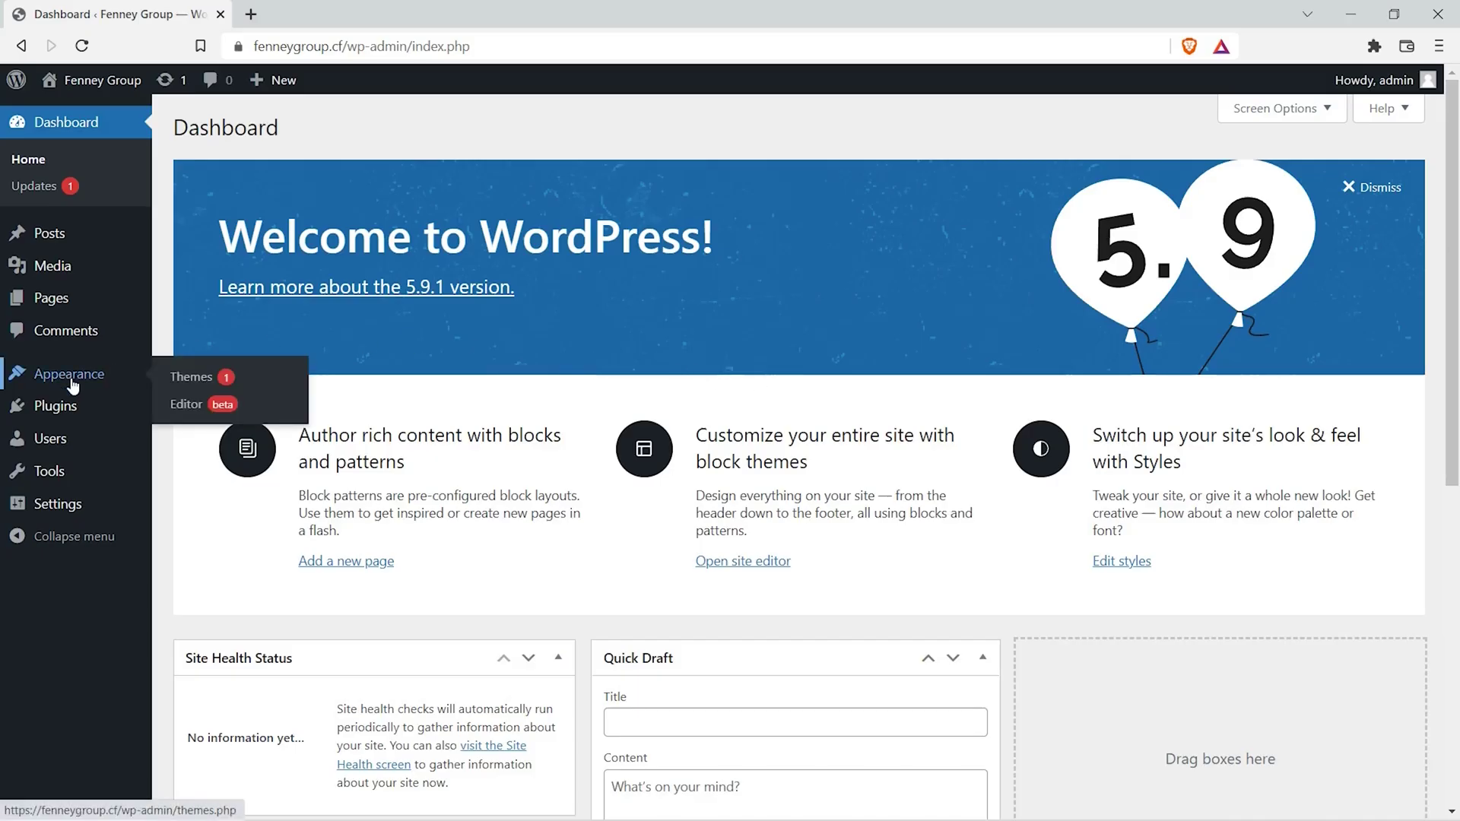
left_click(185, 378)
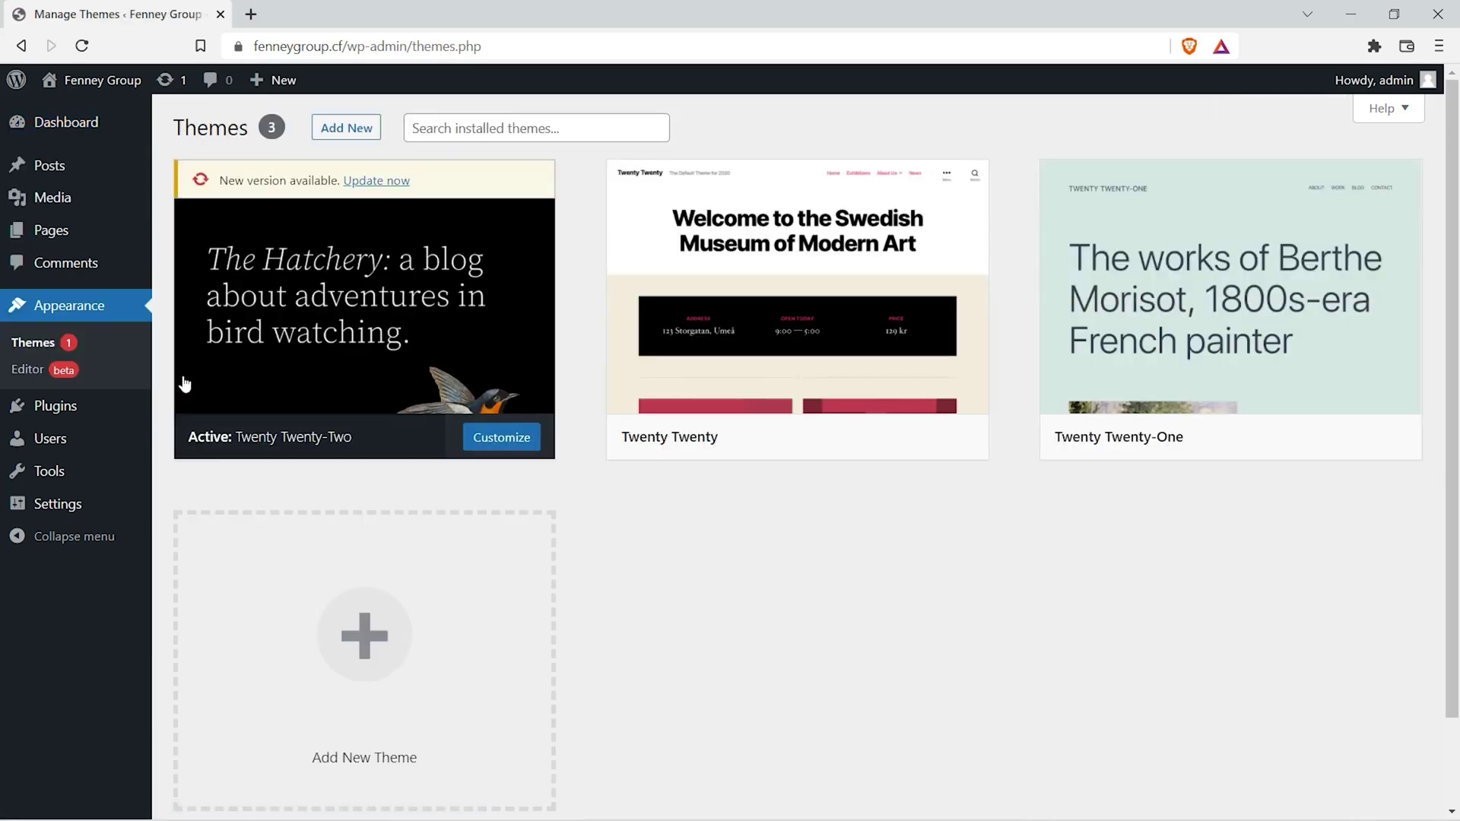
left_click(332, 130)
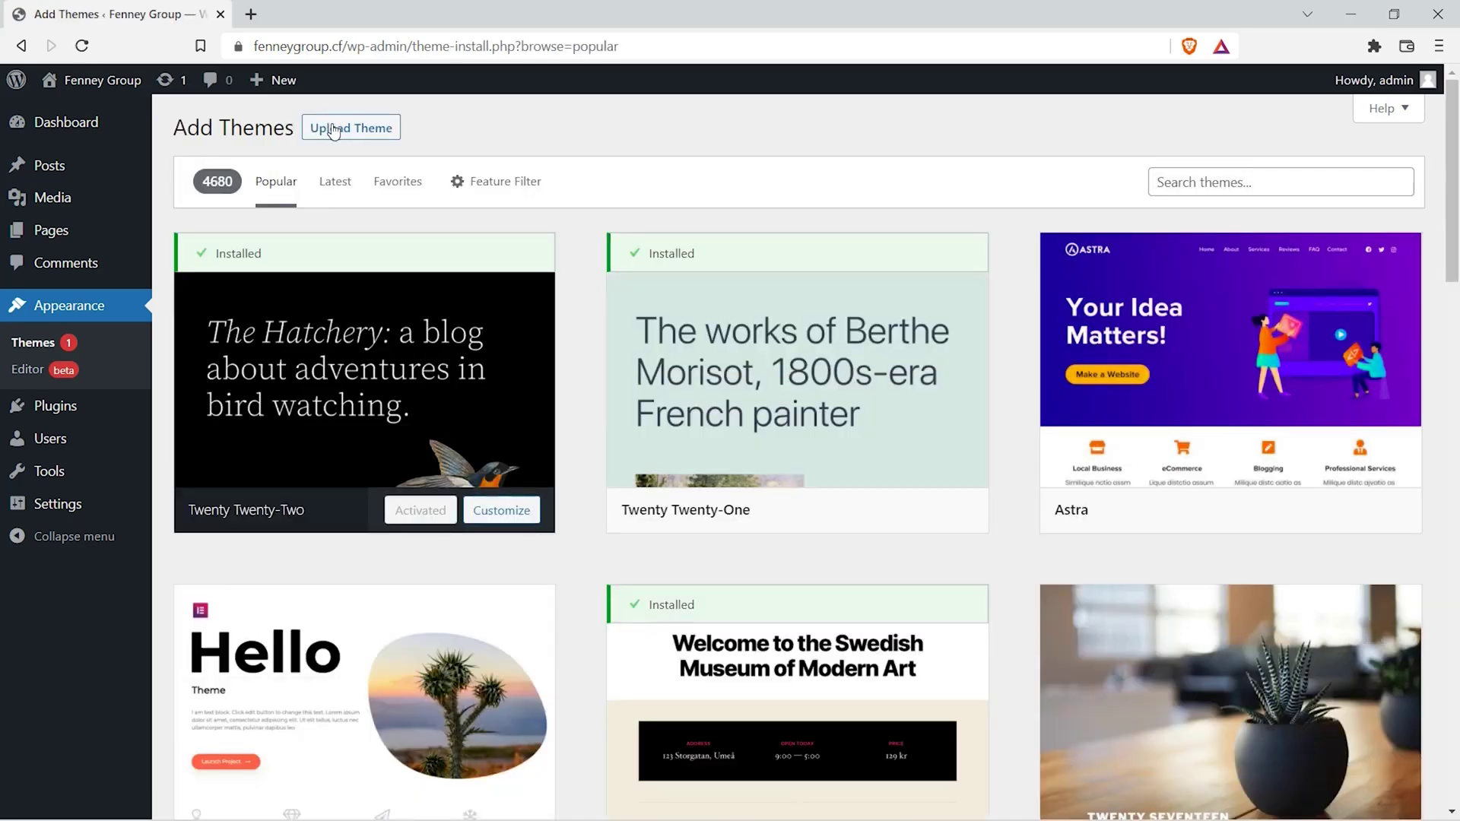
mouse_move(1157, 397)
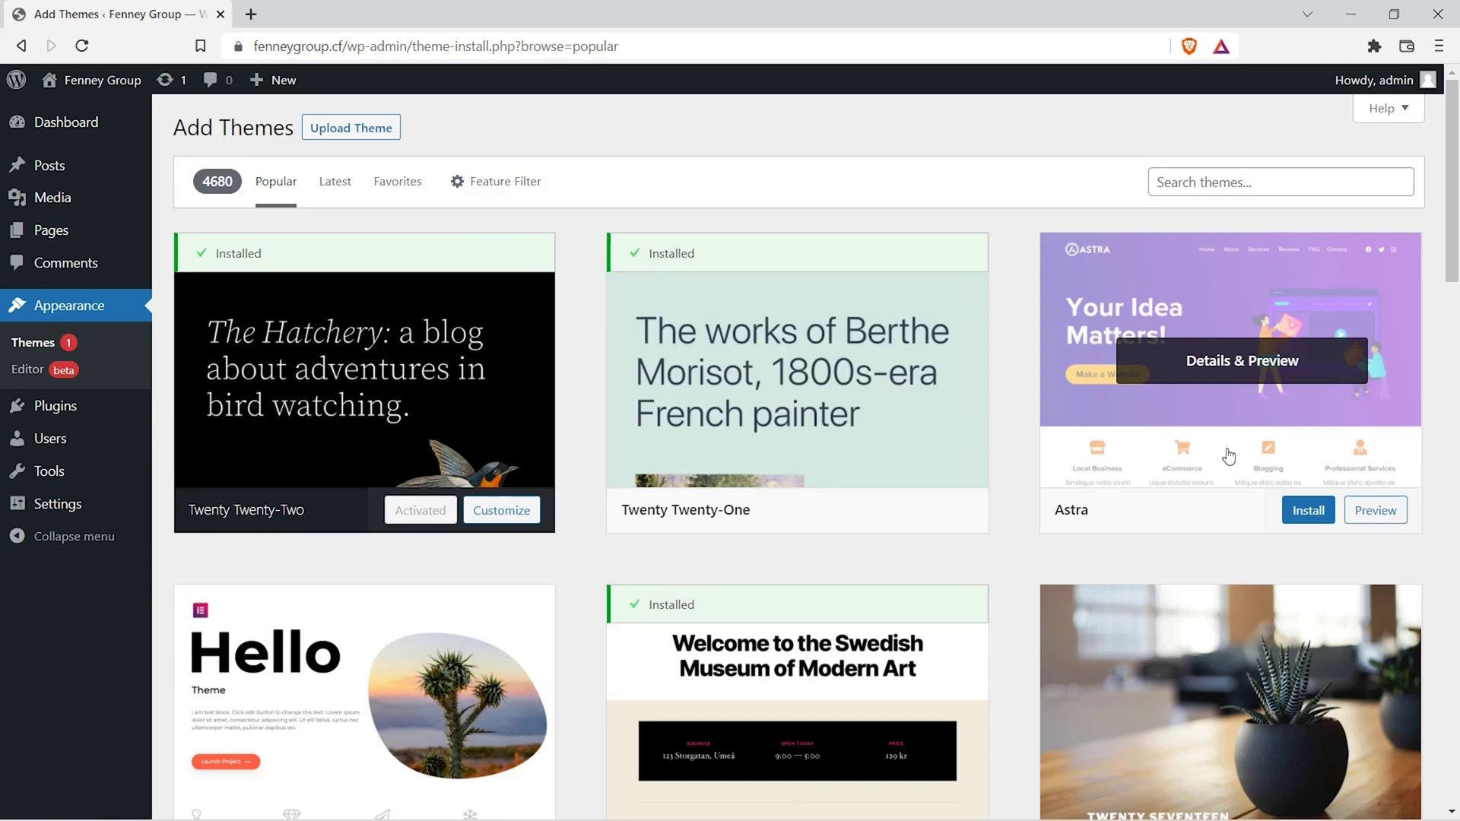
left_click(1220, 182)
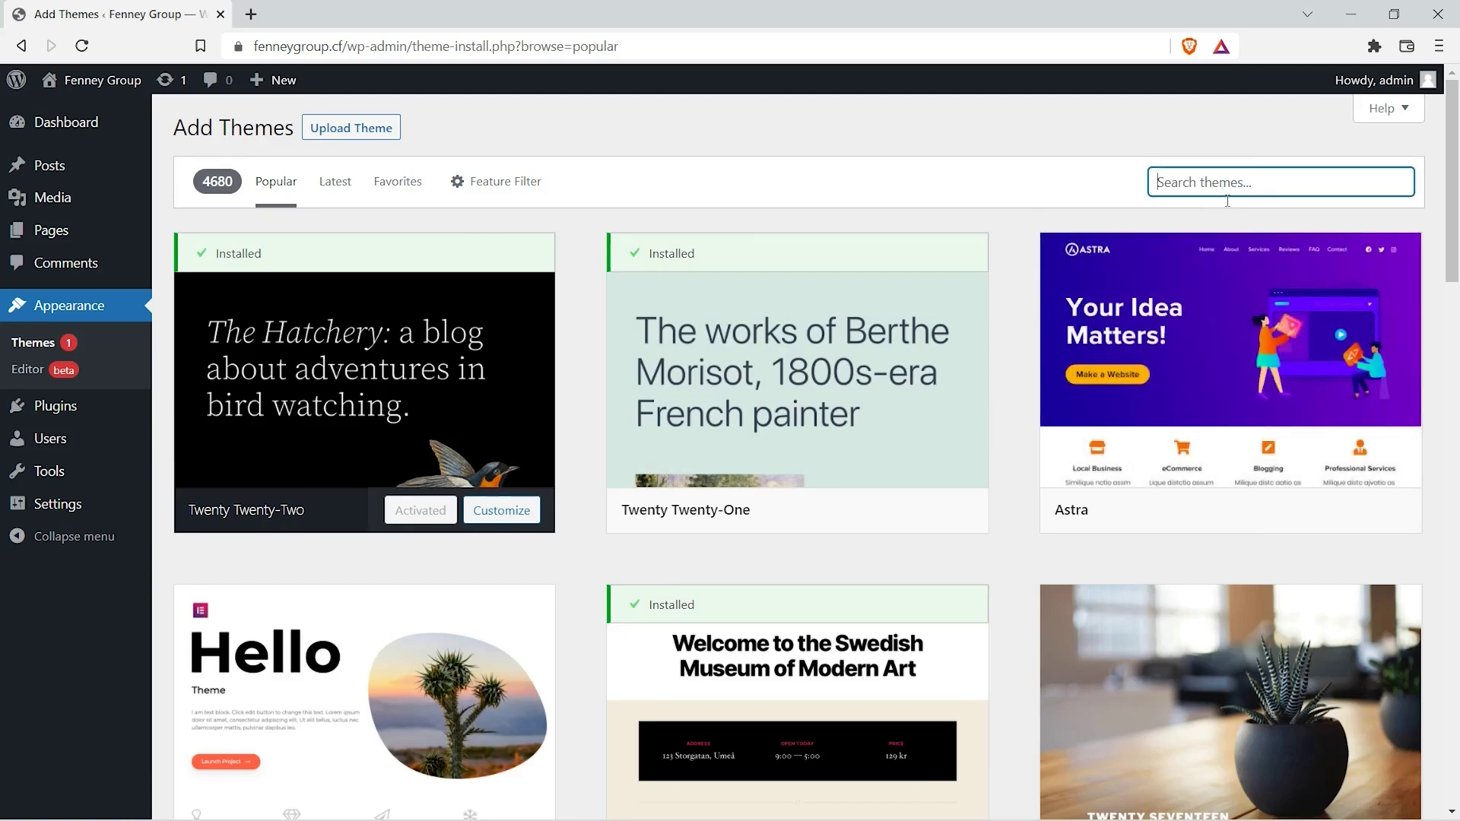
mouse_move(1271, 337)
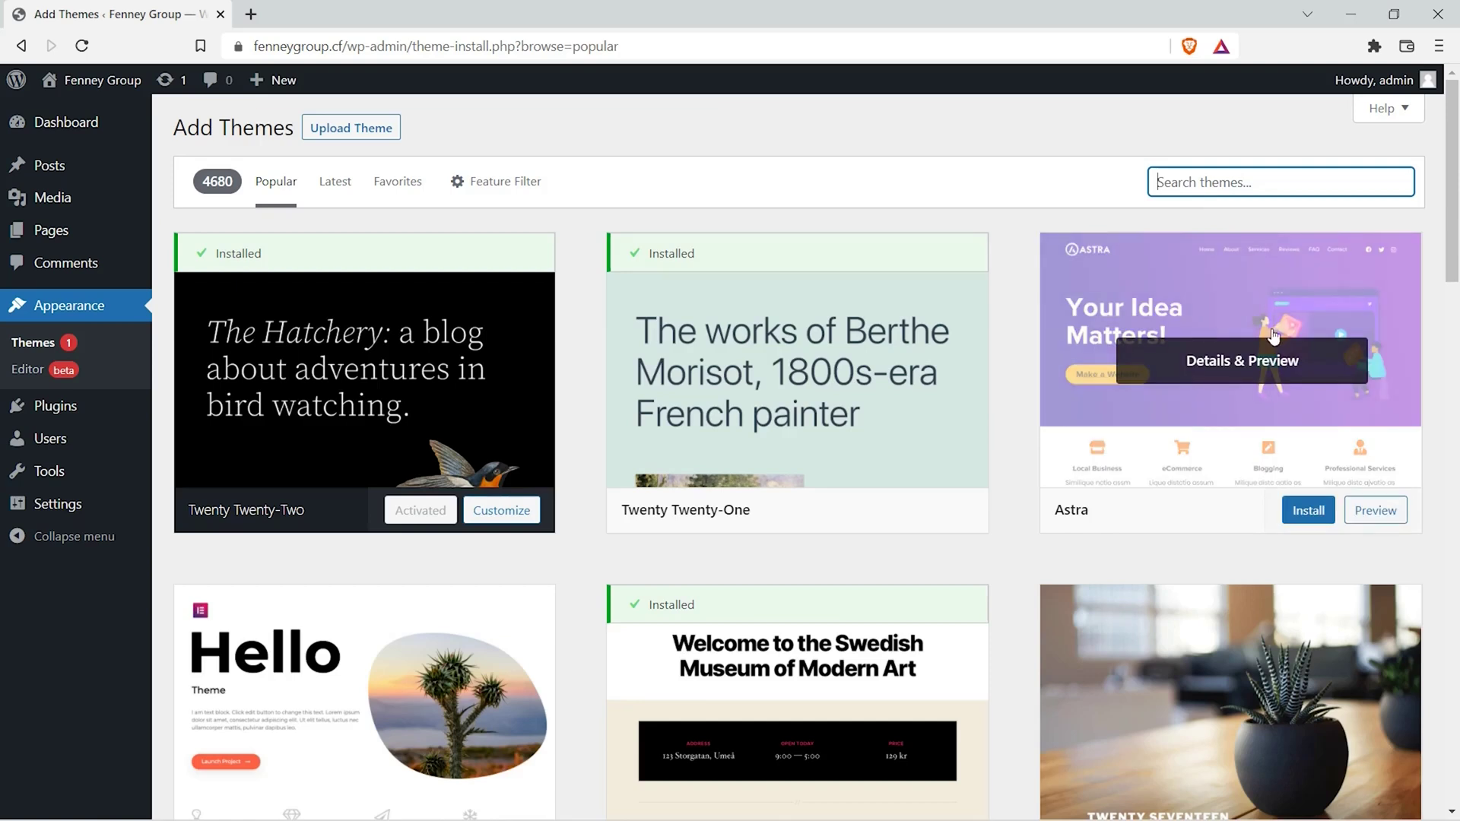
left_click(1310, 512)
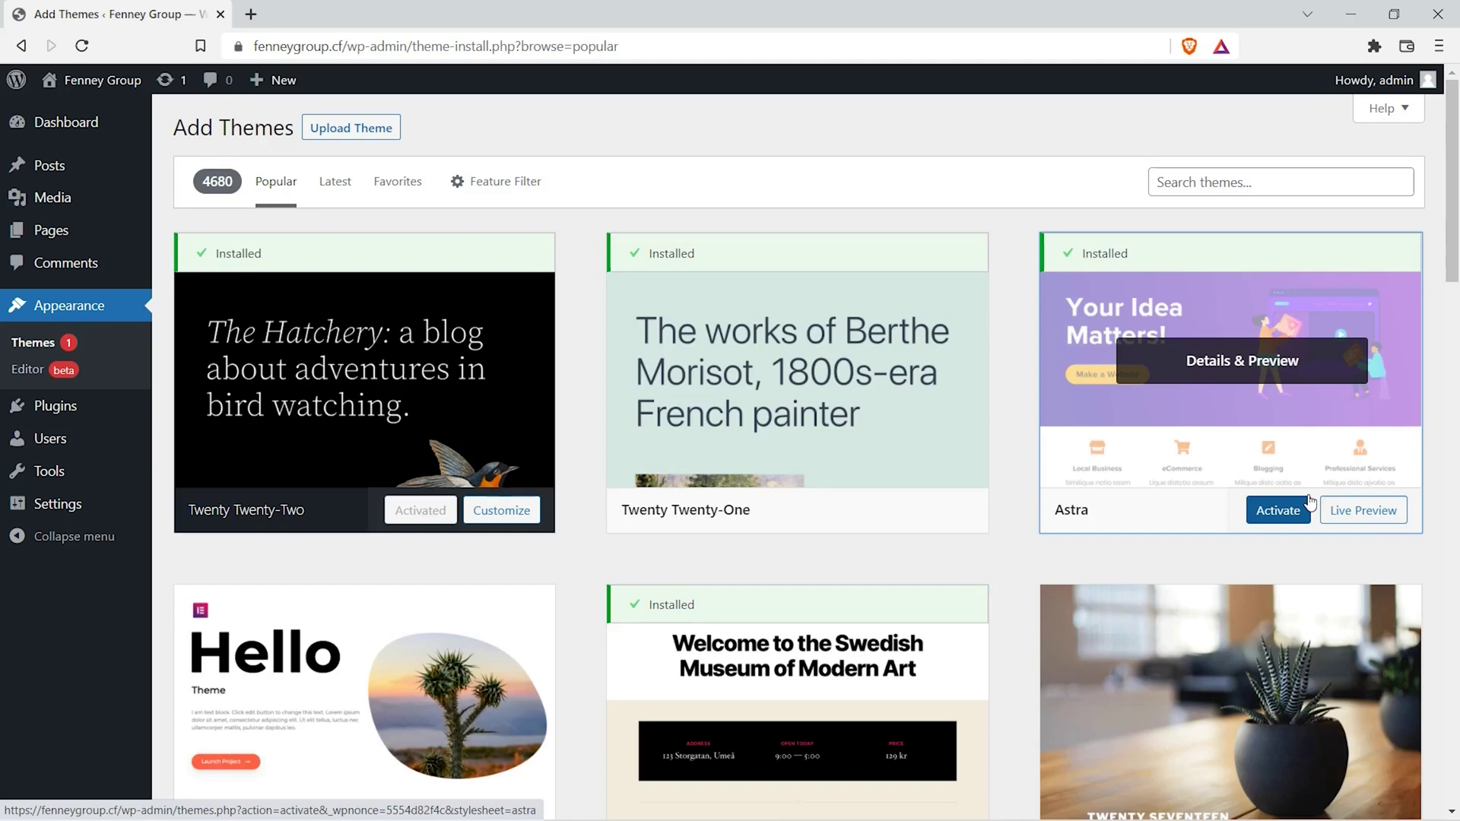
left_click(1276, 512)
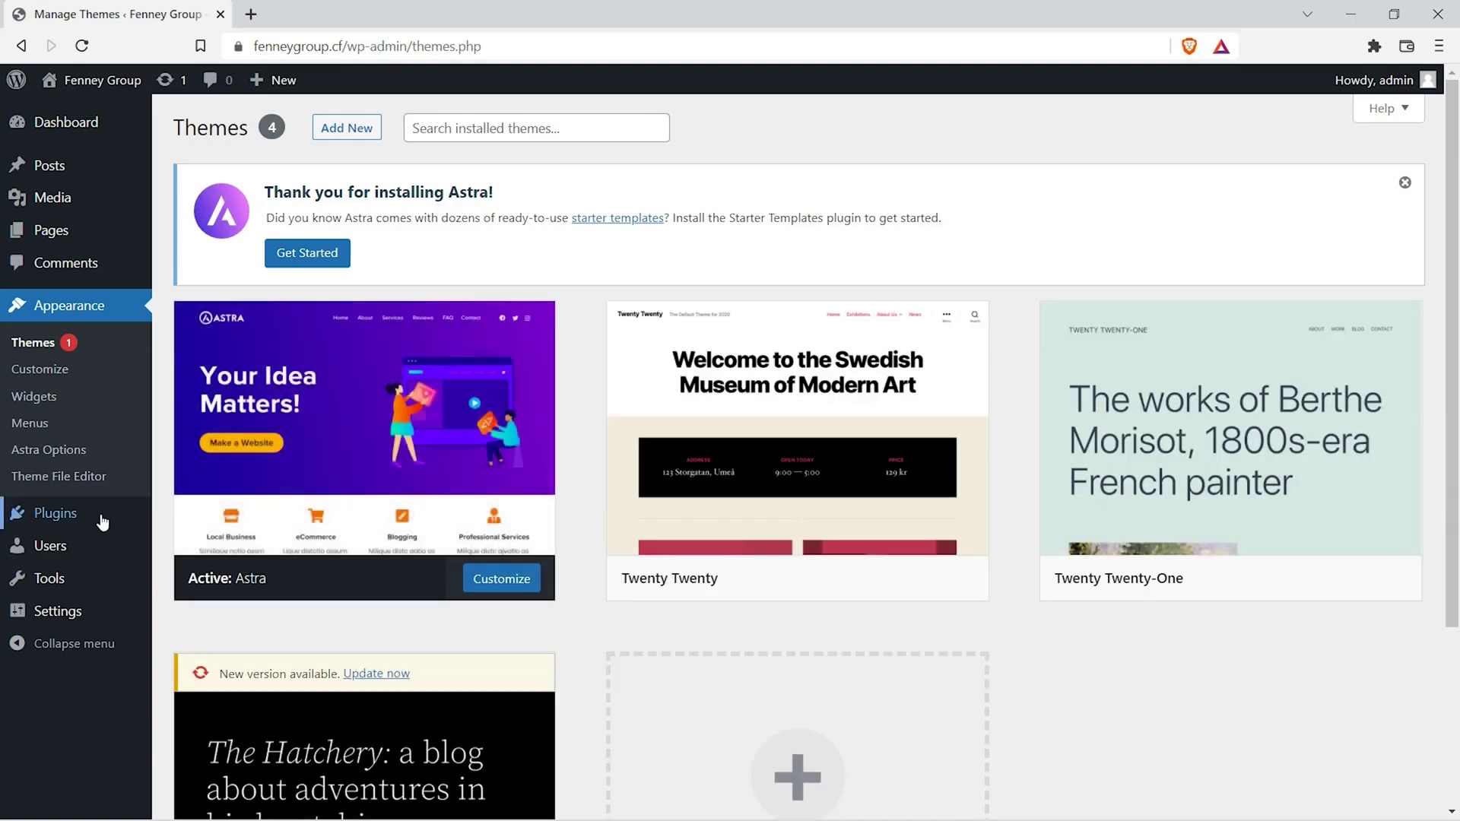
Search plugins for 'eleme' and install Elementor Website Builder
mouse_move(103, 523)
left_click(195, 544)
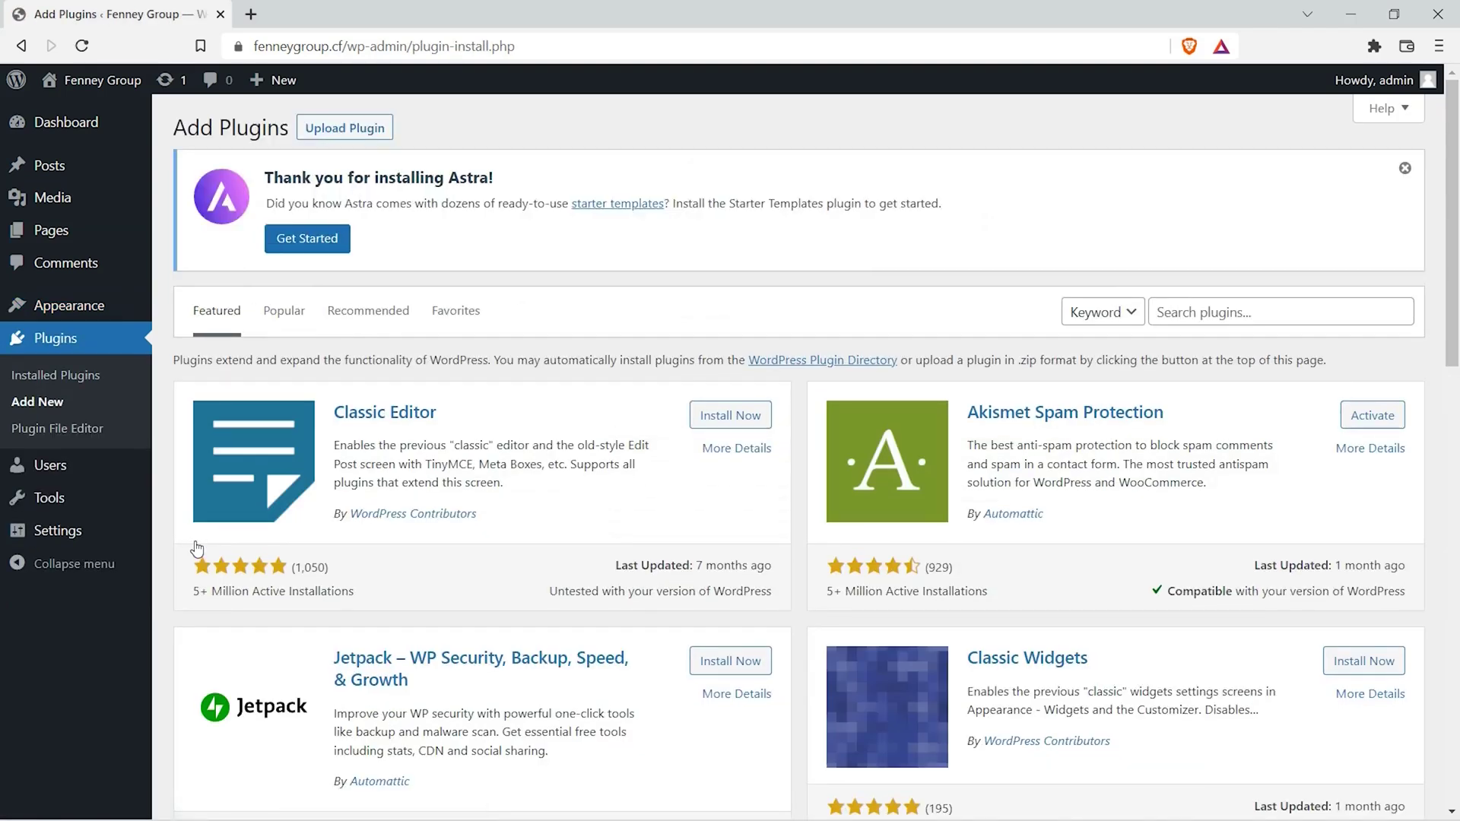
left_click(1272, 318)
type("elementor")
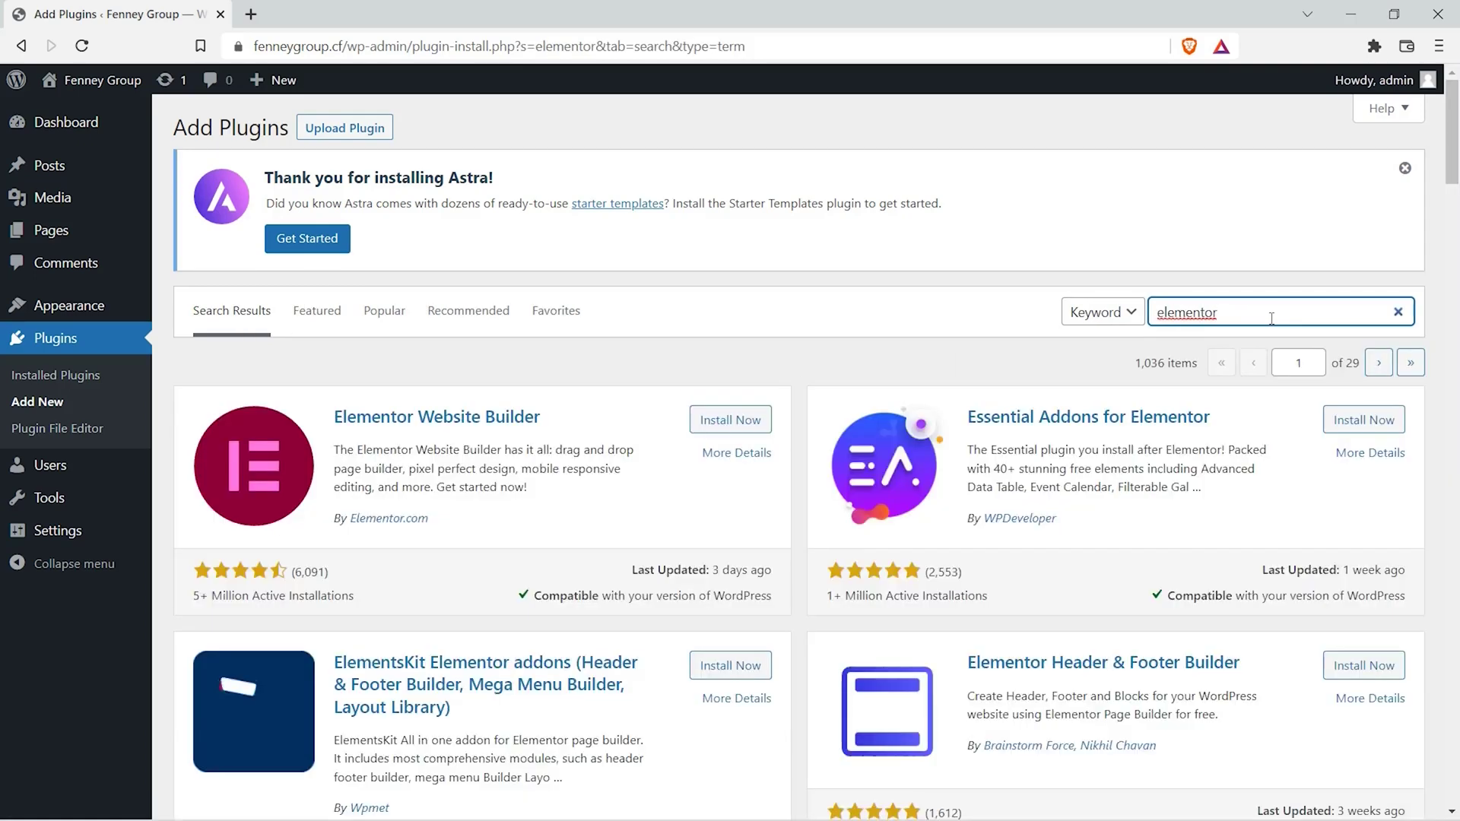
left_click(736, 422)
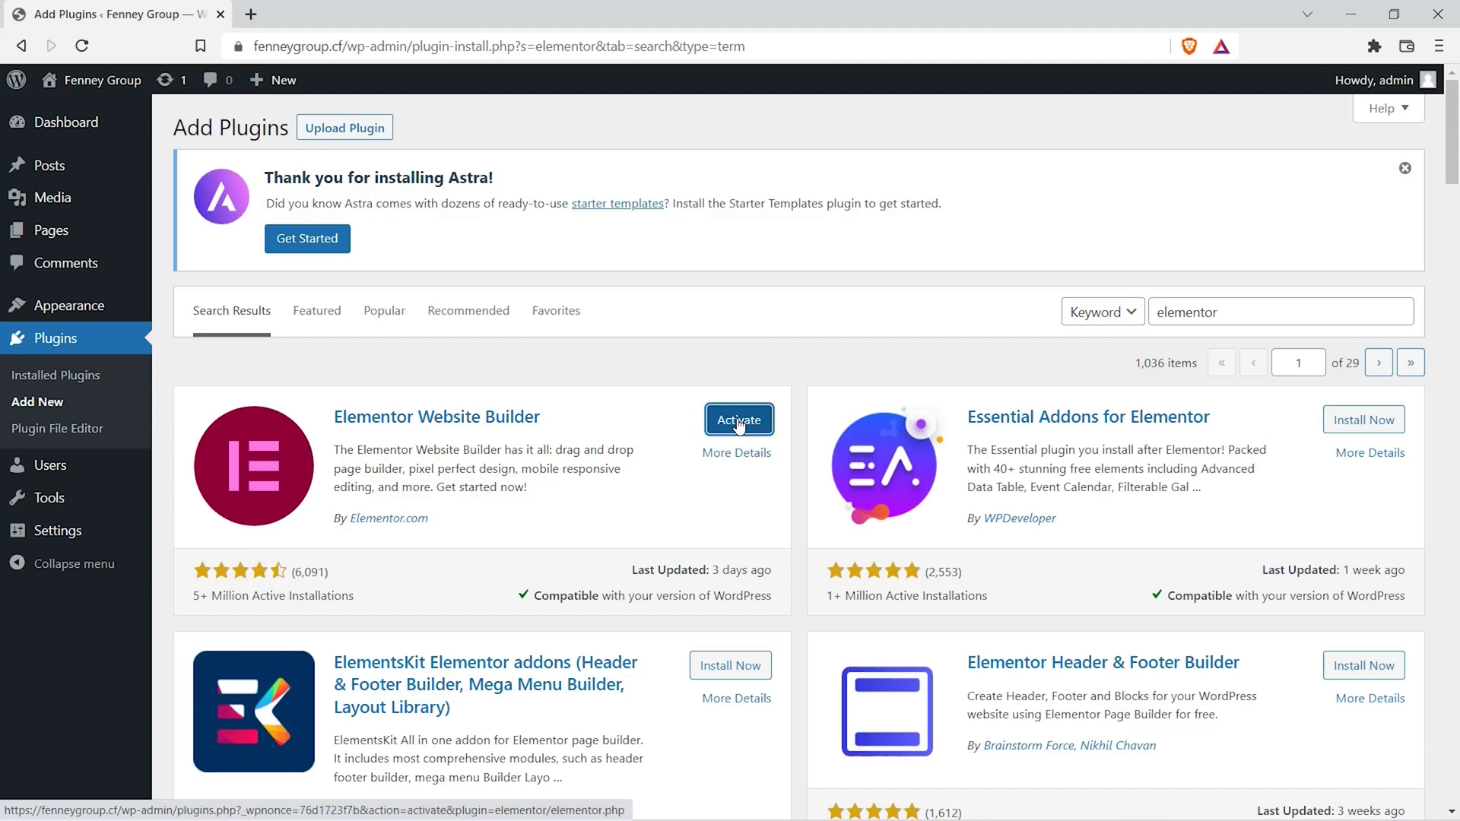
Replace the plugin search term with 'start' to find Starter Templates
left_click(1235, 312)
left_click_drag(1235, 312, 1148, 314)
type("starter")
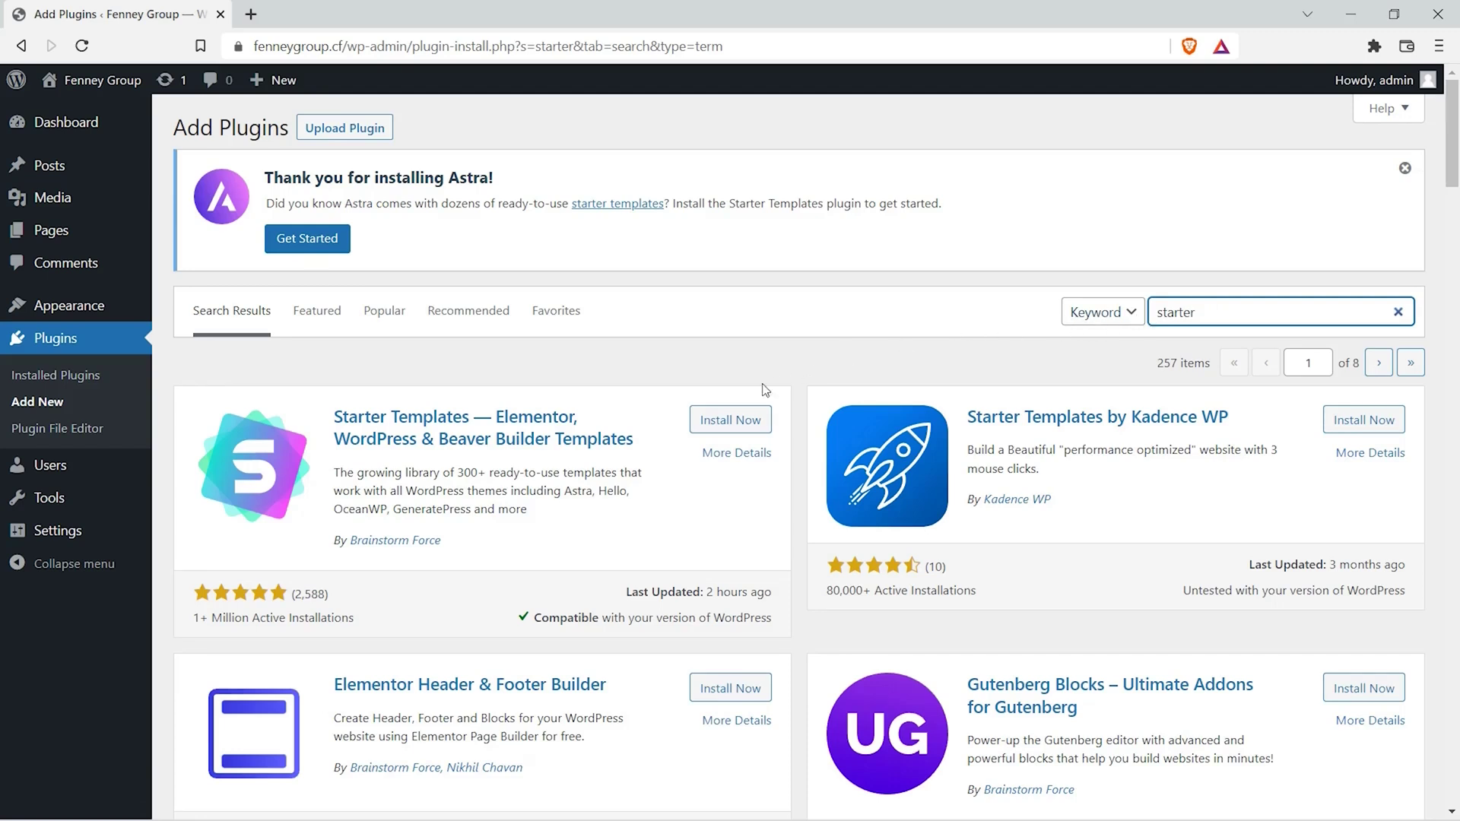
Install Starter Templates, start building the website, and choose Elementor as the page builder
left_click(728, 425)
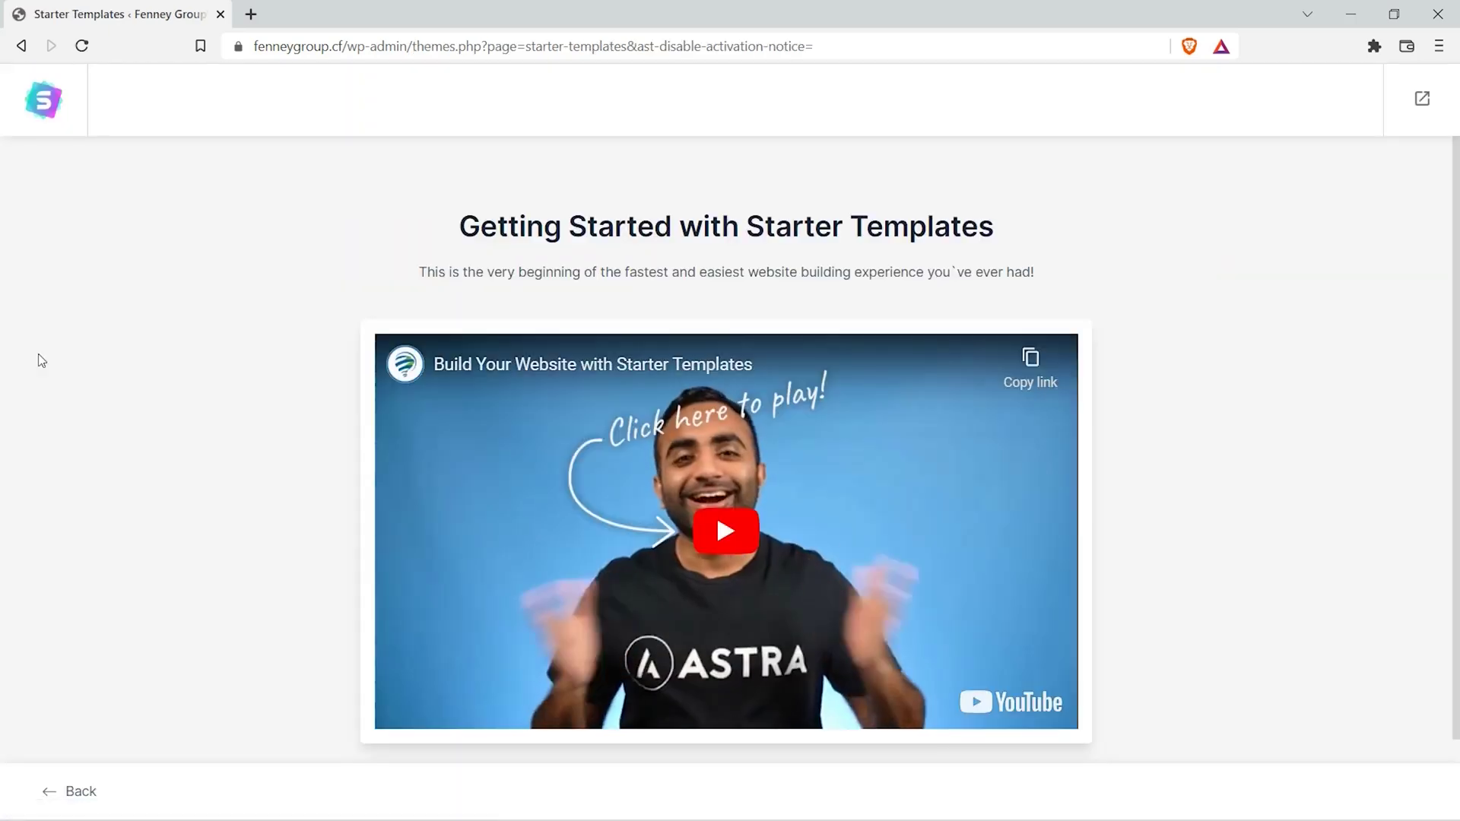
scroll(42, 361, "down", 1)
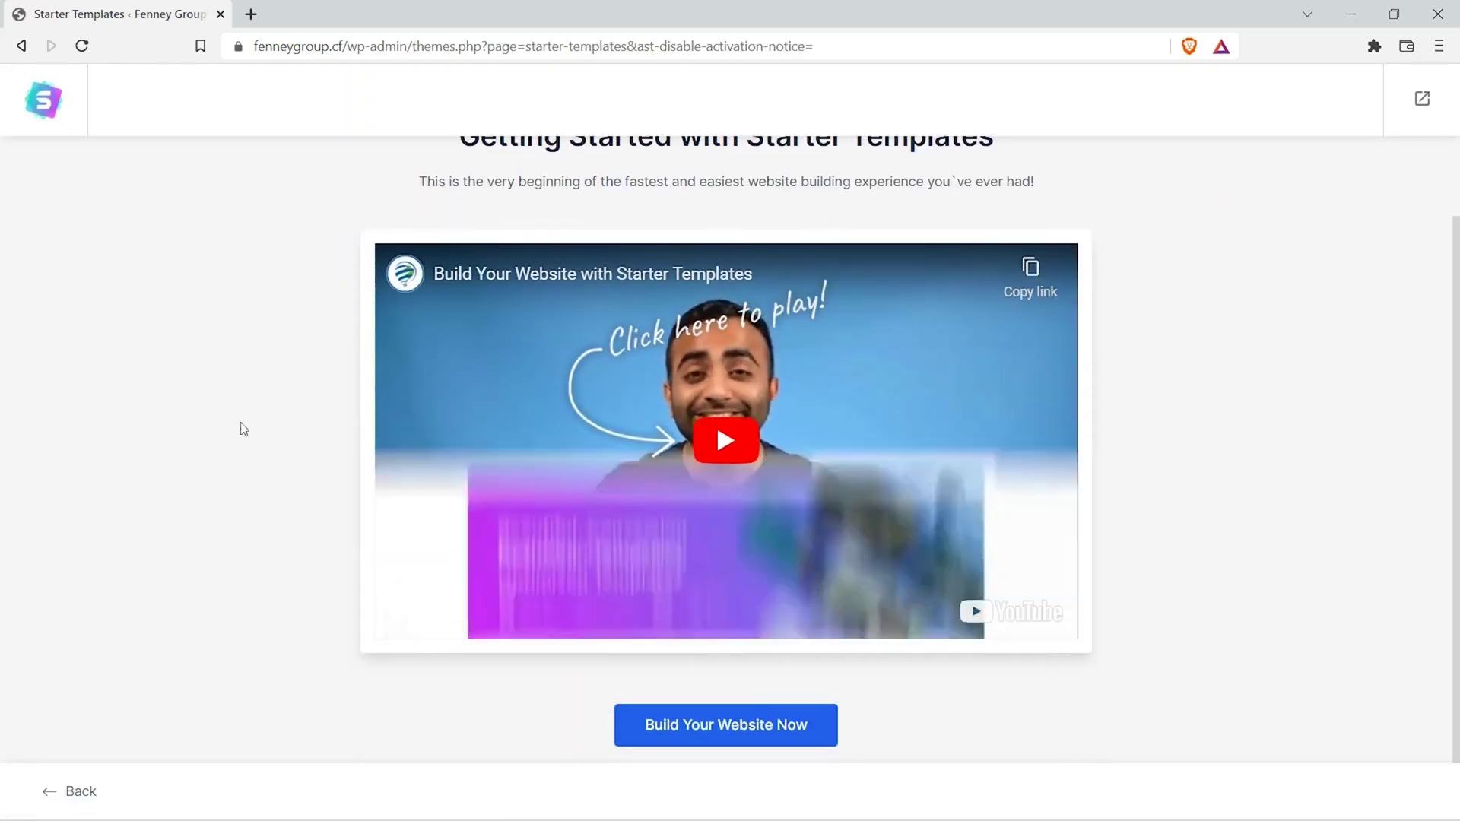
left_click(715, 727)
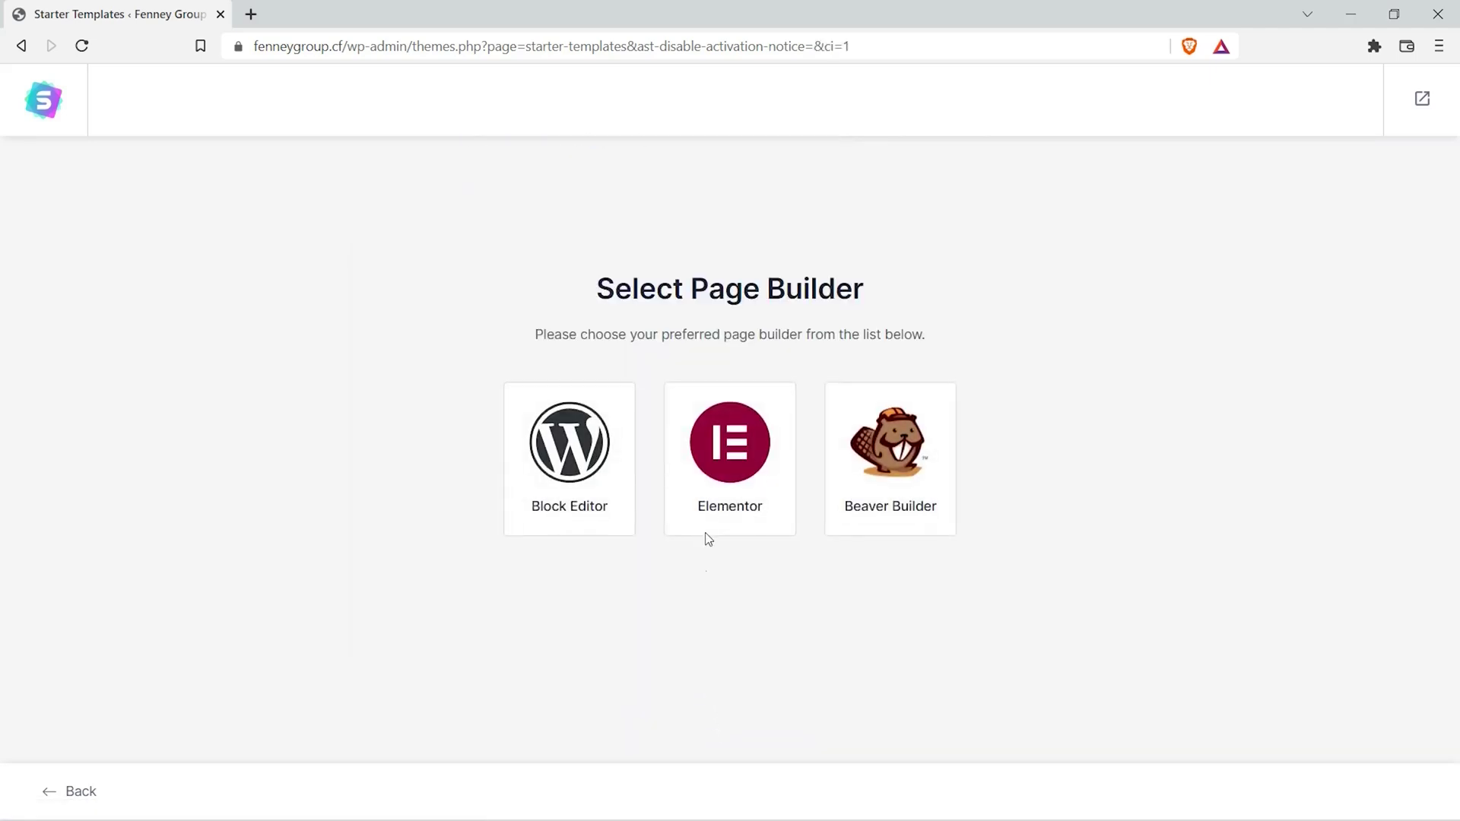
left_click(723, 476)
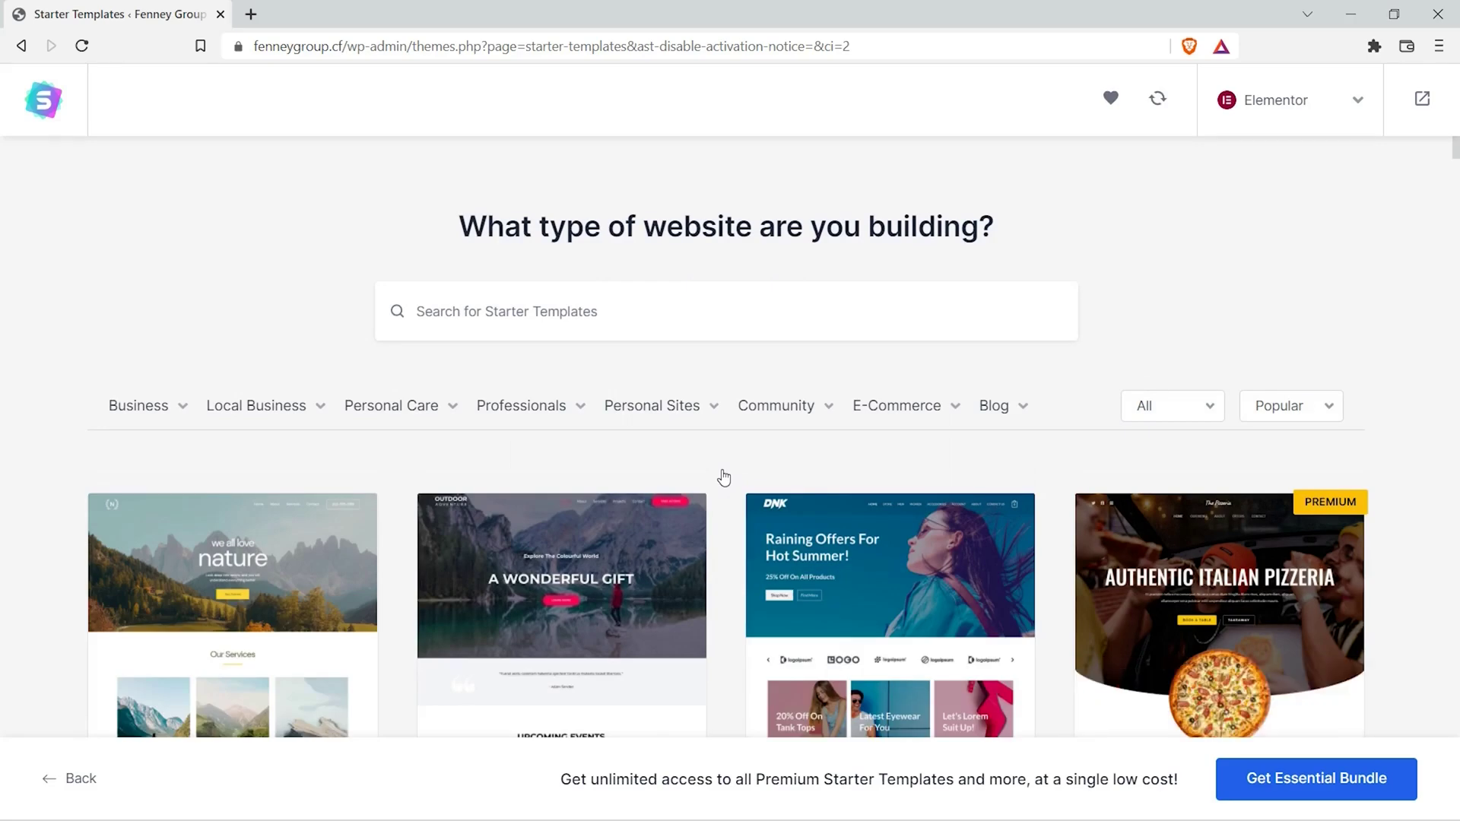
Pick the Heating And A/C Technician template
scroll(723, 477, "down", 15)
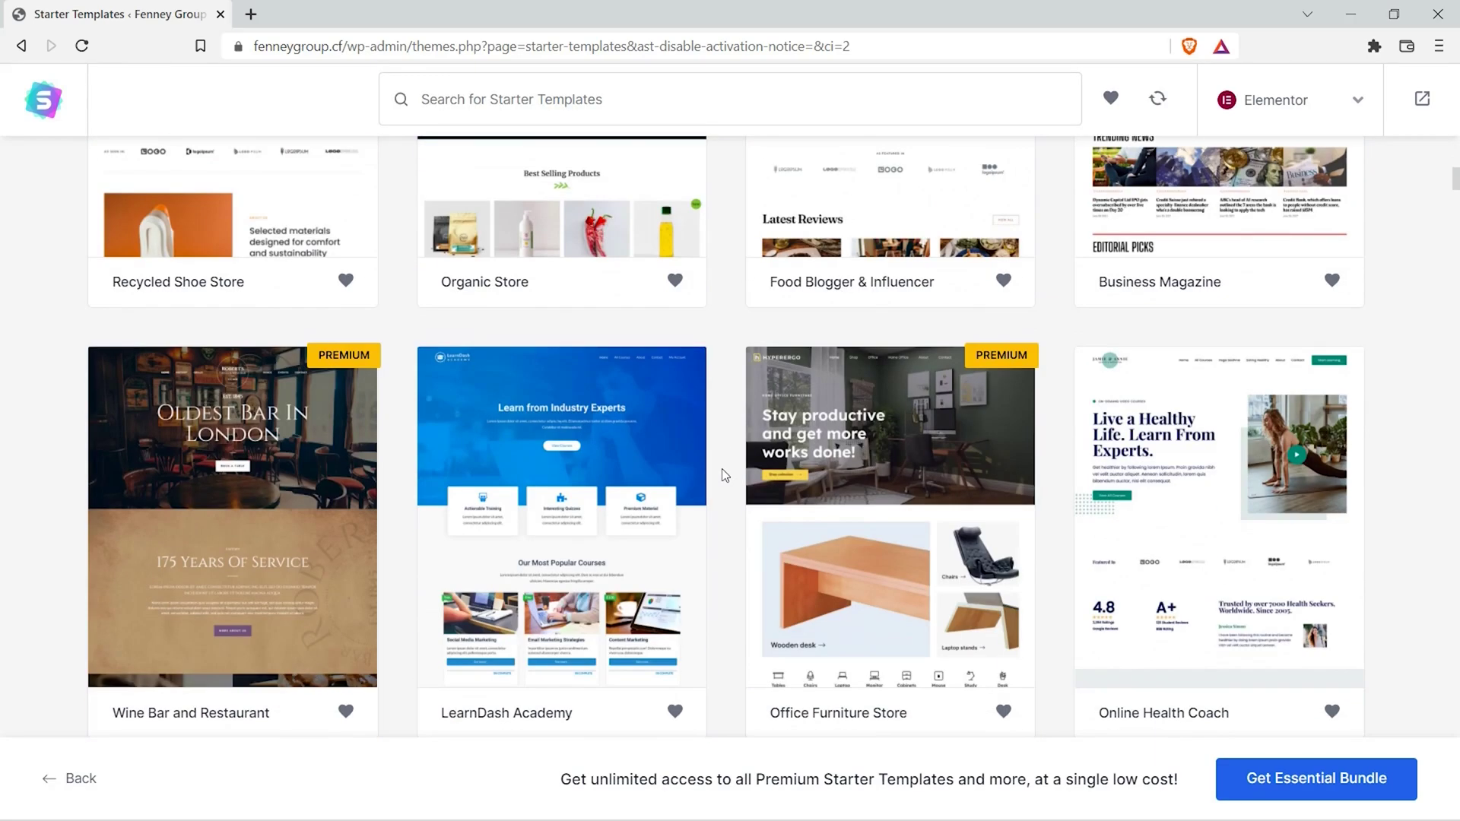
scroll(722, 471, "down", 12)
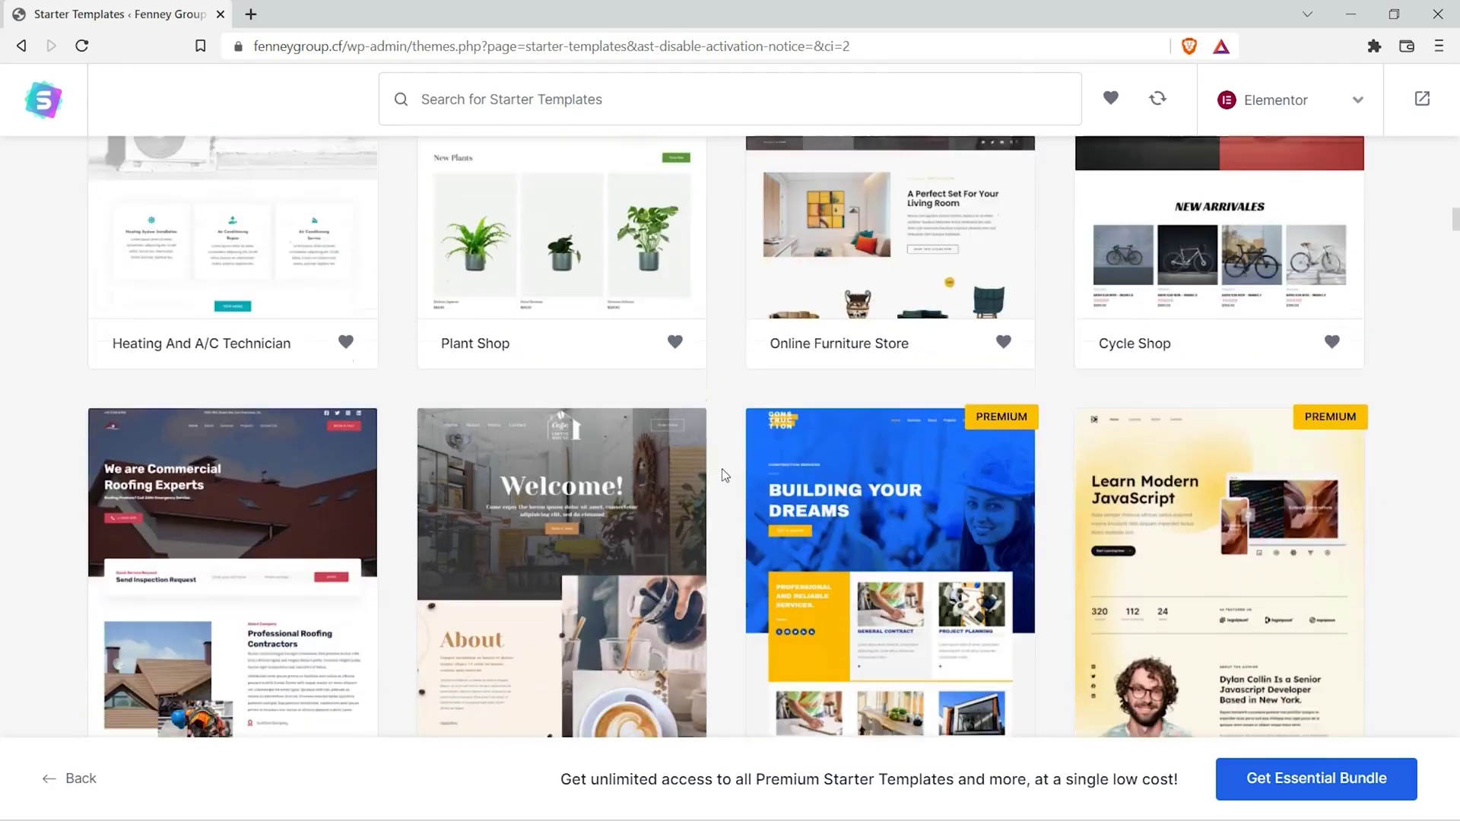
scroll(722, 469, "up", 4)
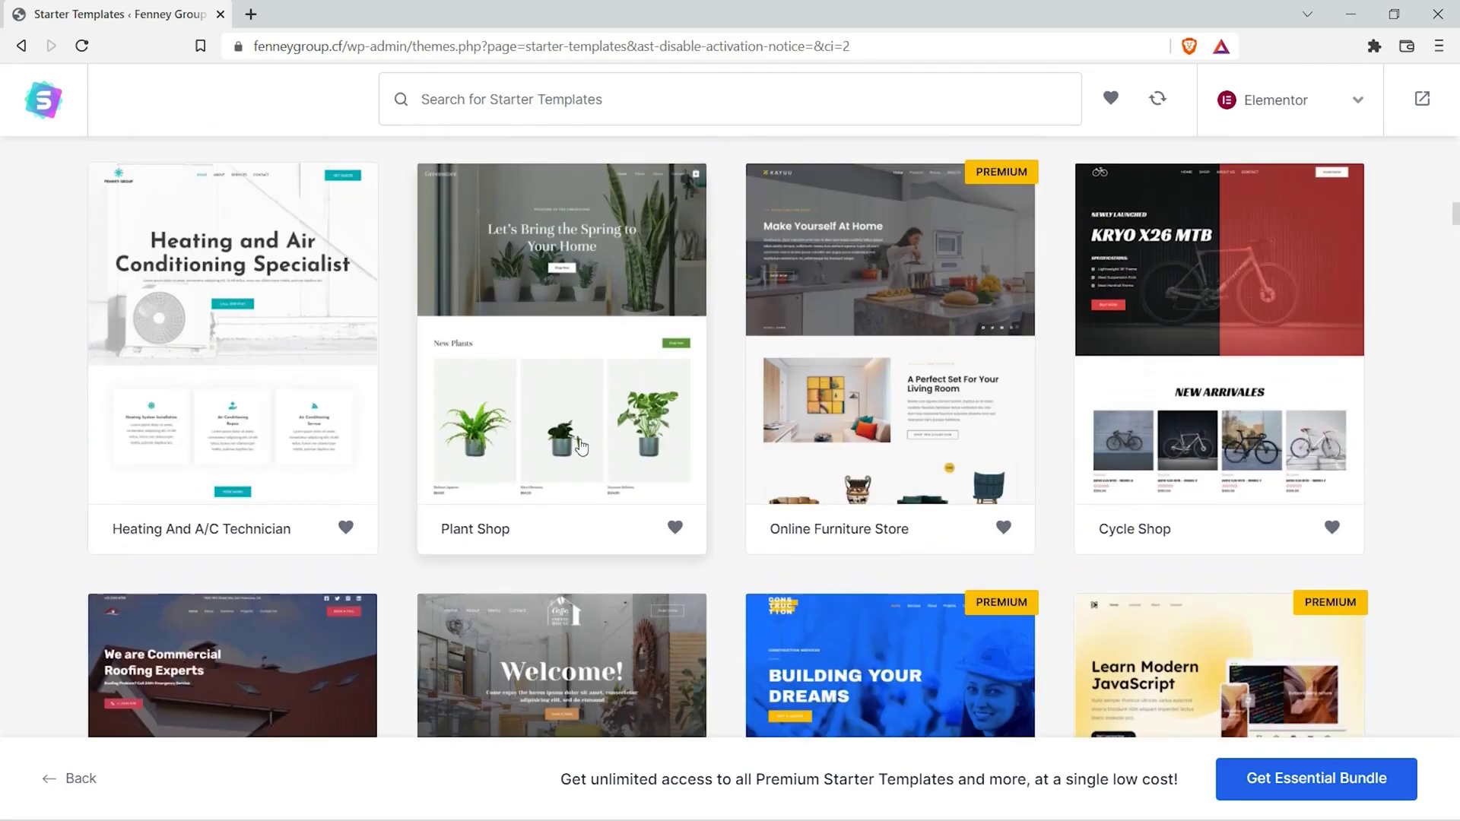
left_click(258, 396)
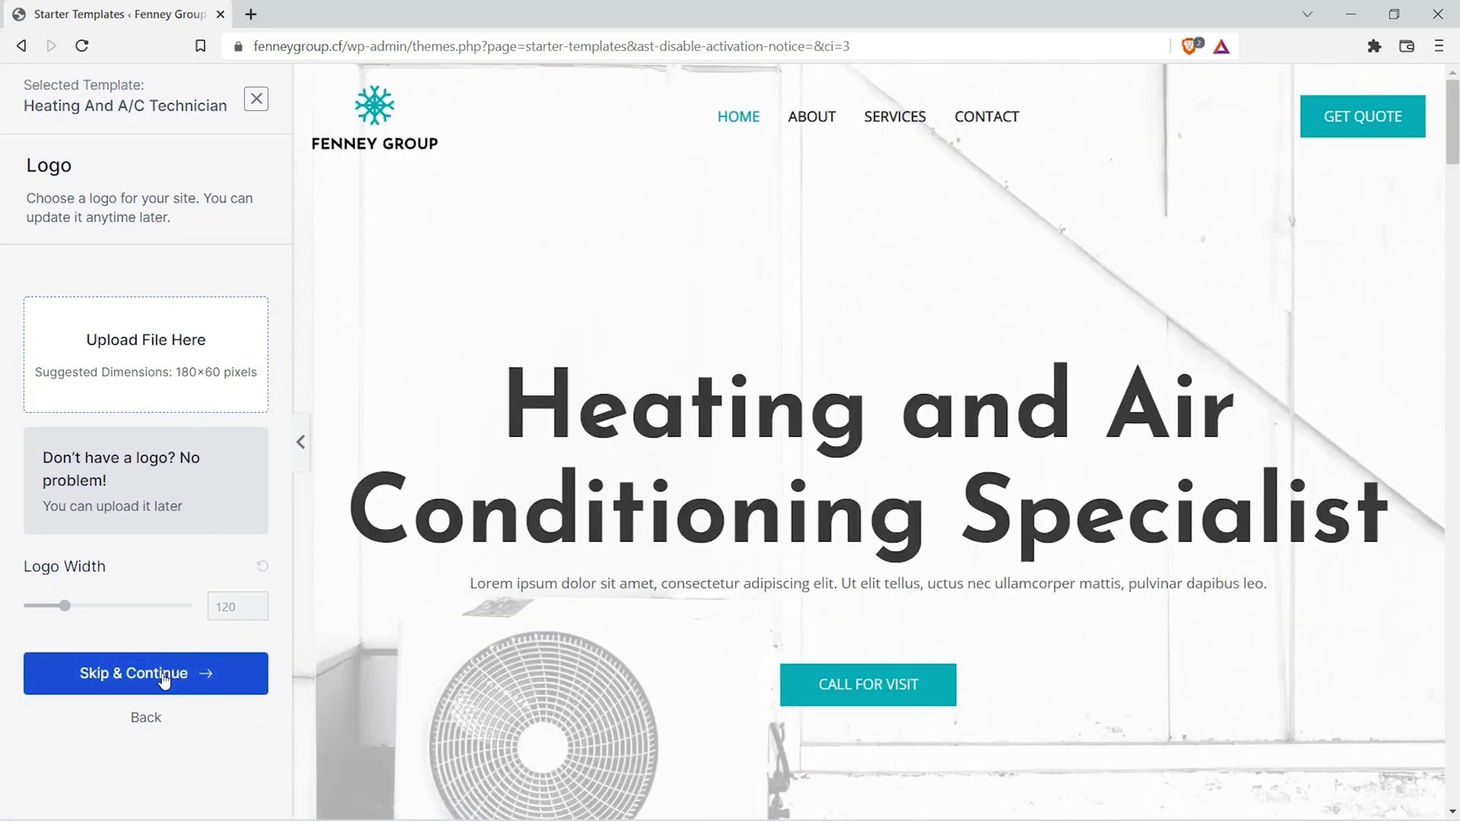
Skip the logo, try the purple and red palettes, return to Default Colors, and continue
left_click(162, 678)
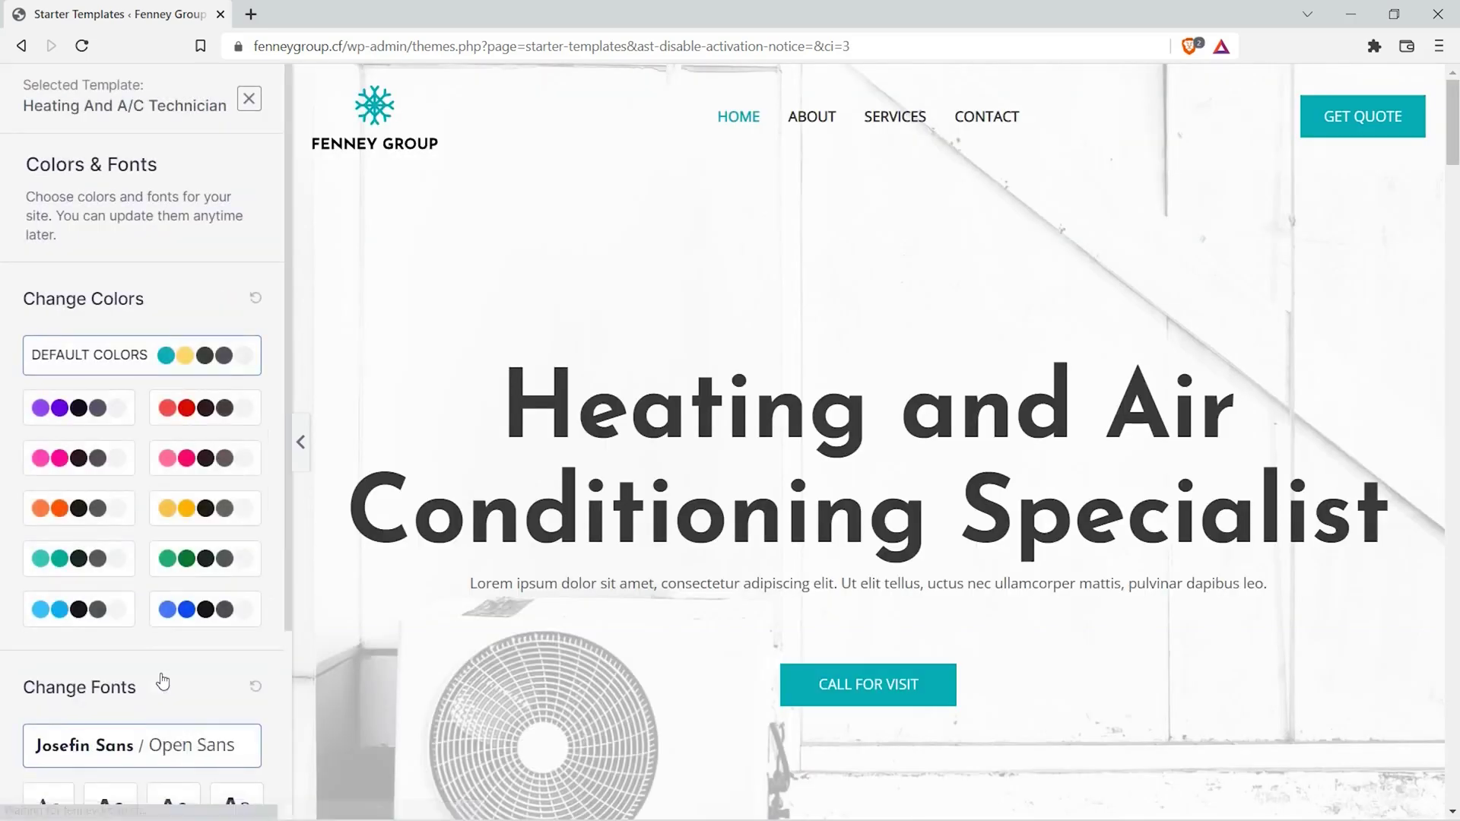
left_click(110, 416)
left_click(182, 420)
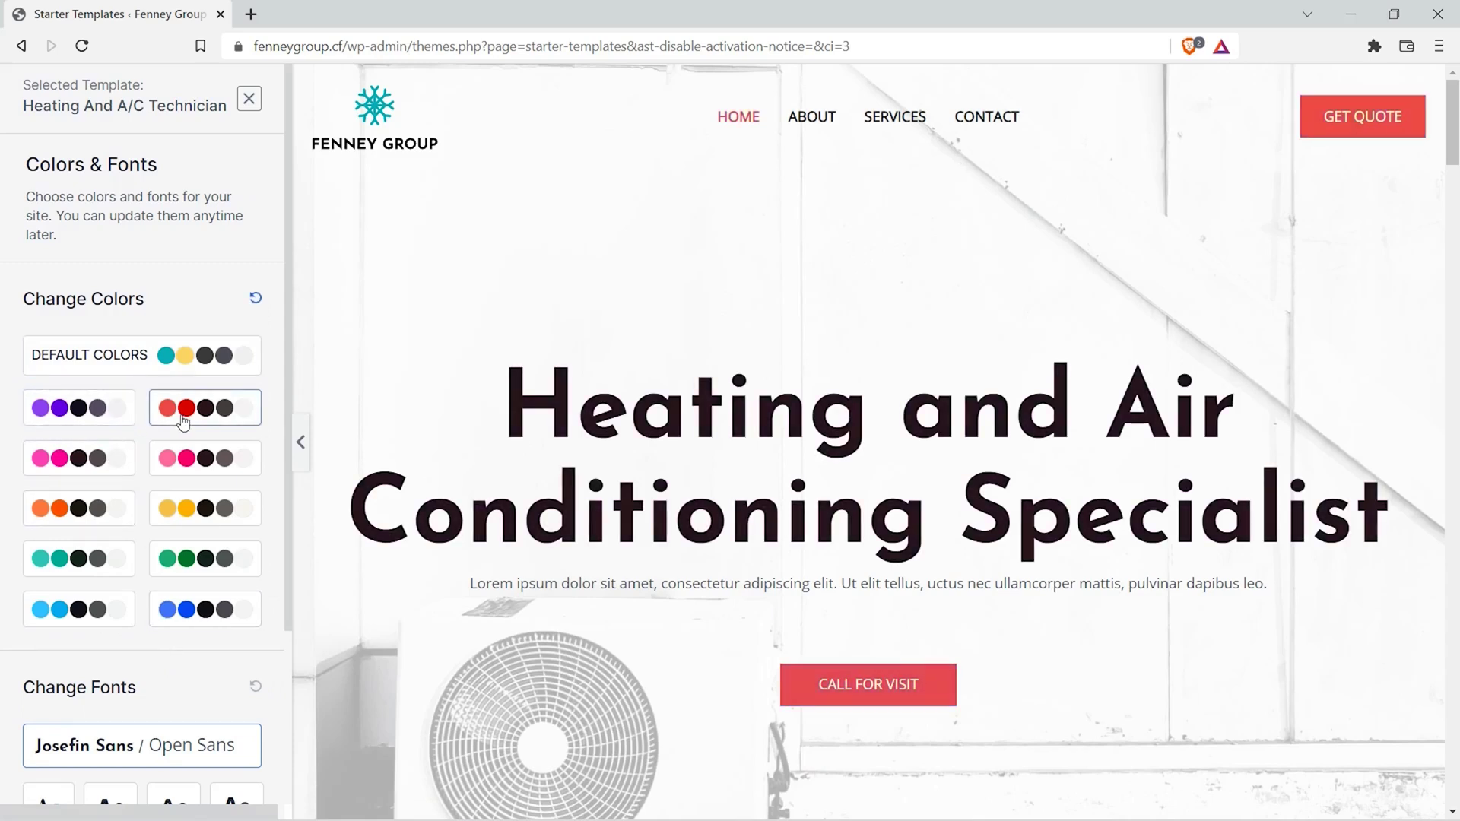
left_click(165, 364)
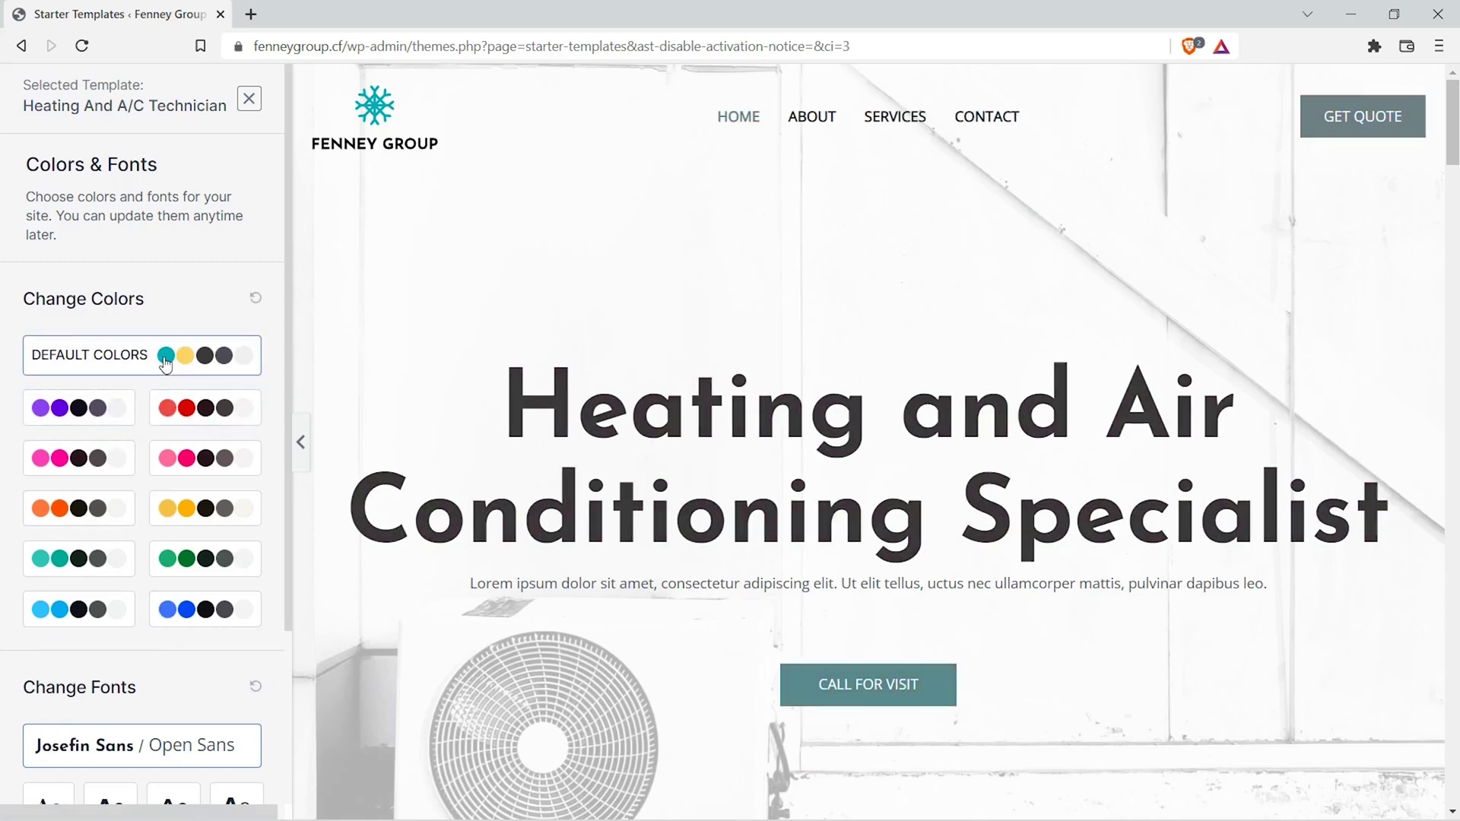
scroll(212, 505, "down", 3)
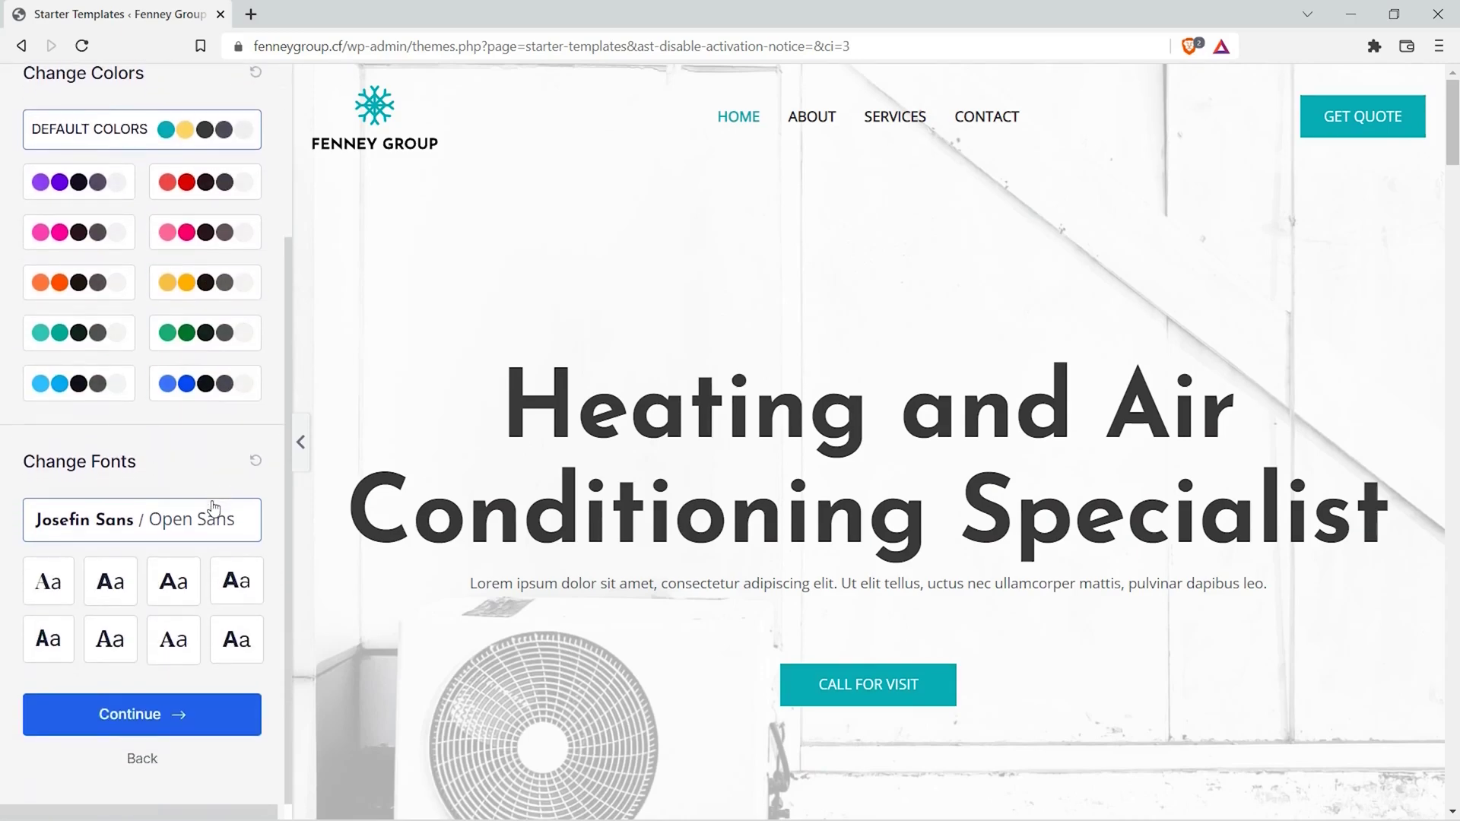
left_click(168, 718)
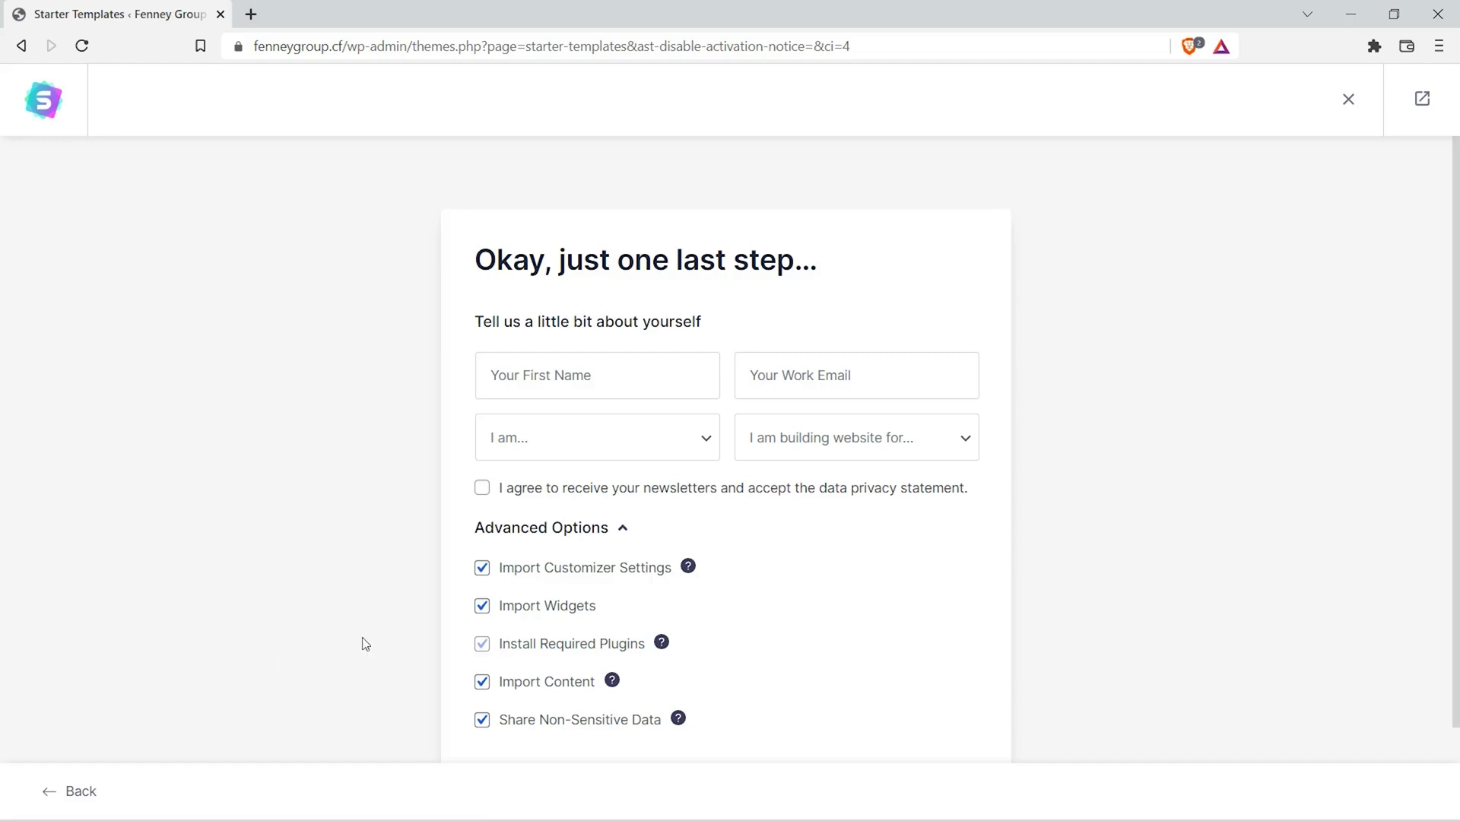
Submit and build the website from the template, then view the finished site
scroll(428, 643, "down", 2)
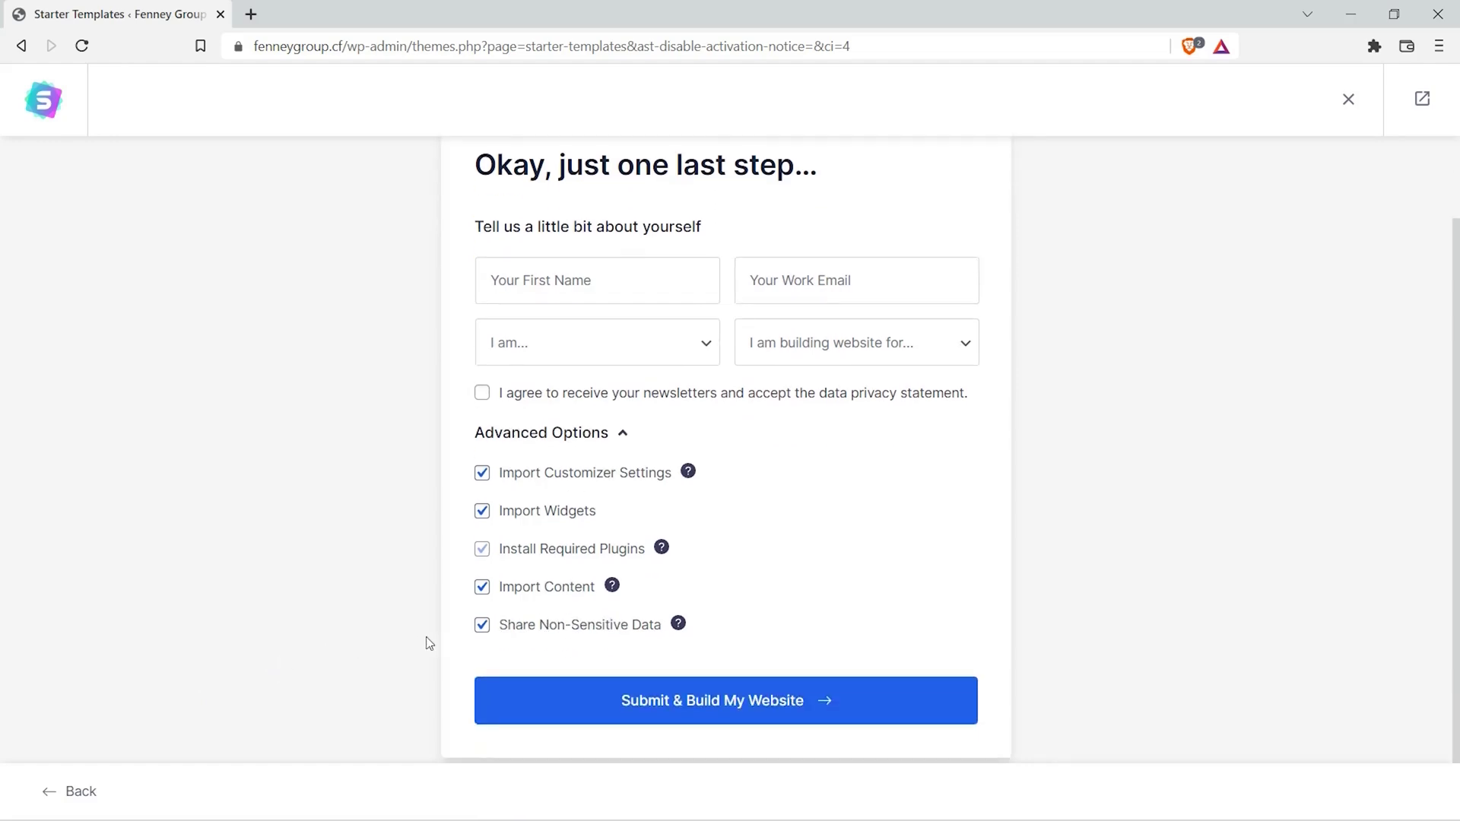
left_click(726, 711)
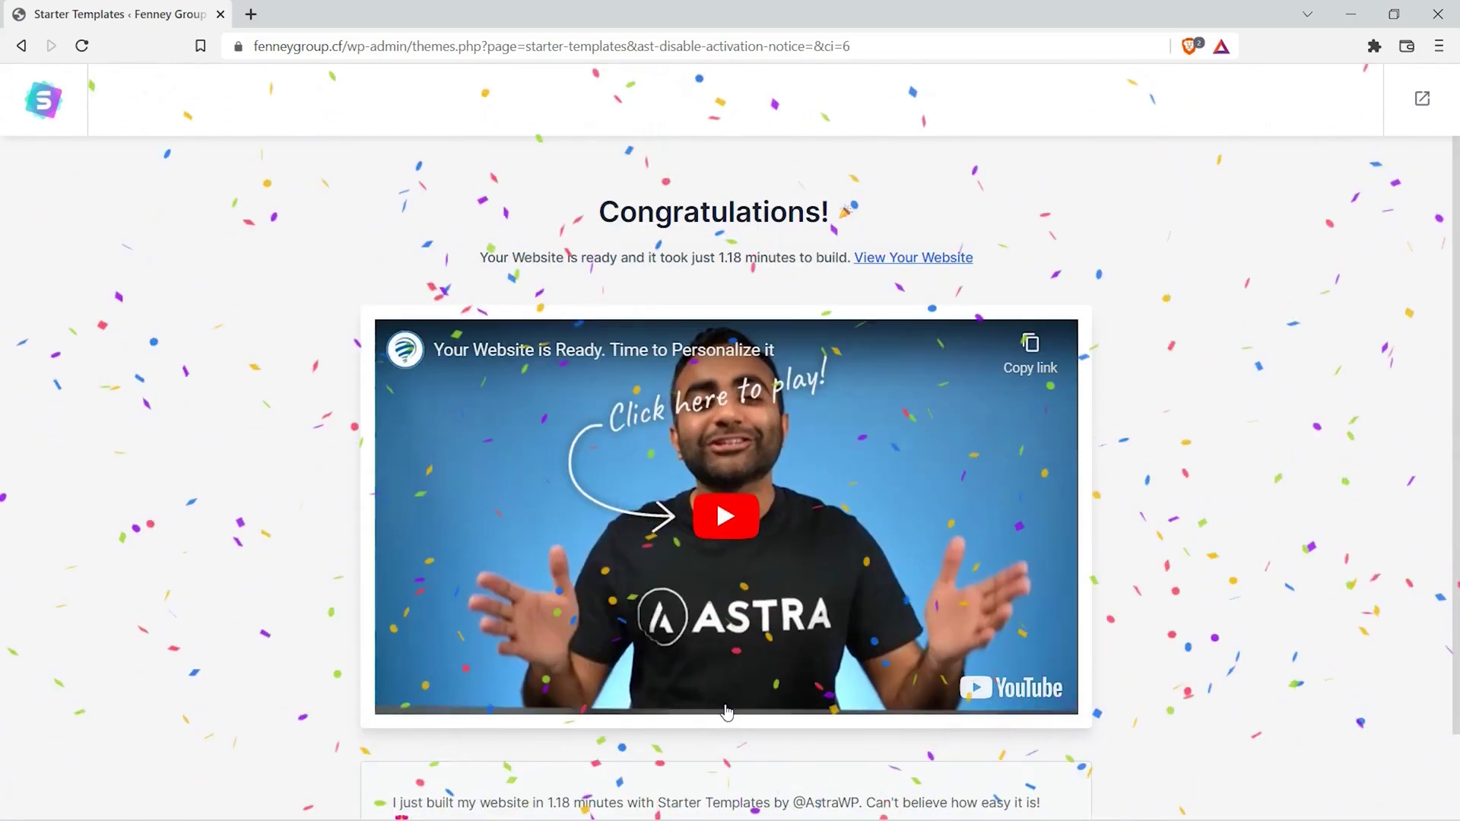
left_click(917, 262)
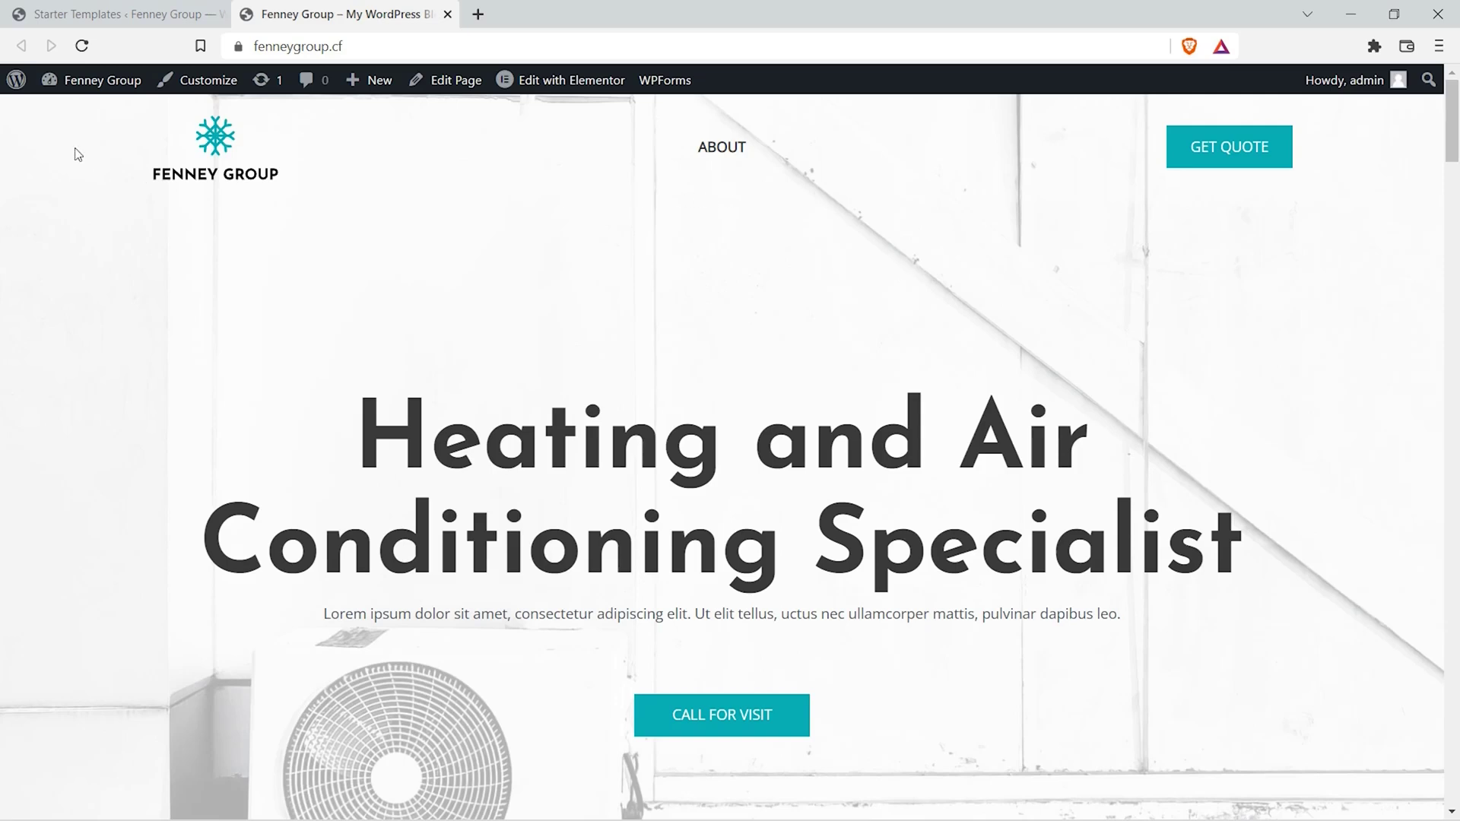
Go to the WordPress Dashboard from the site name in the admin bar
mouse_move(67, 86)
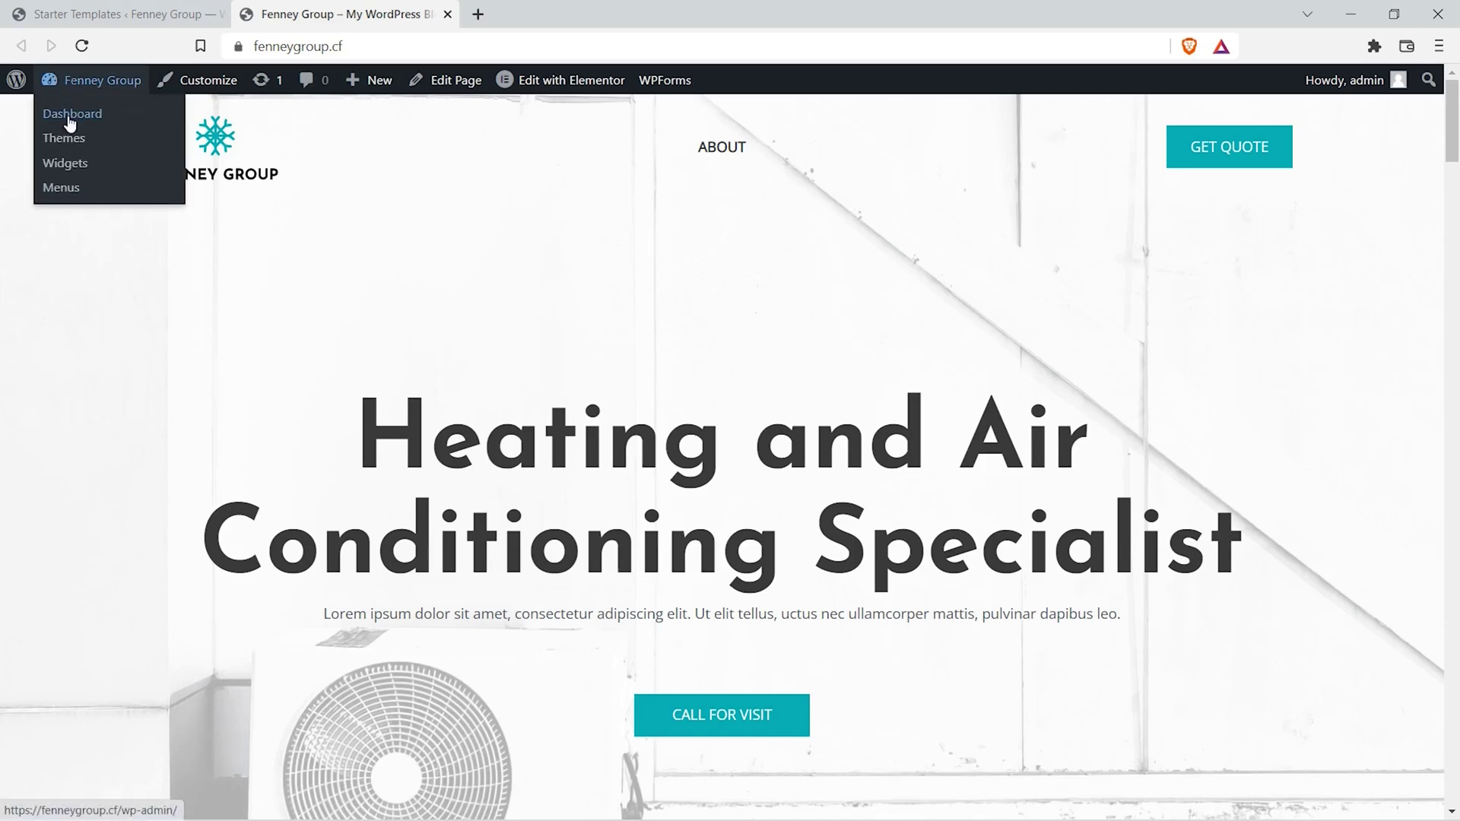
left_click(70, 116)
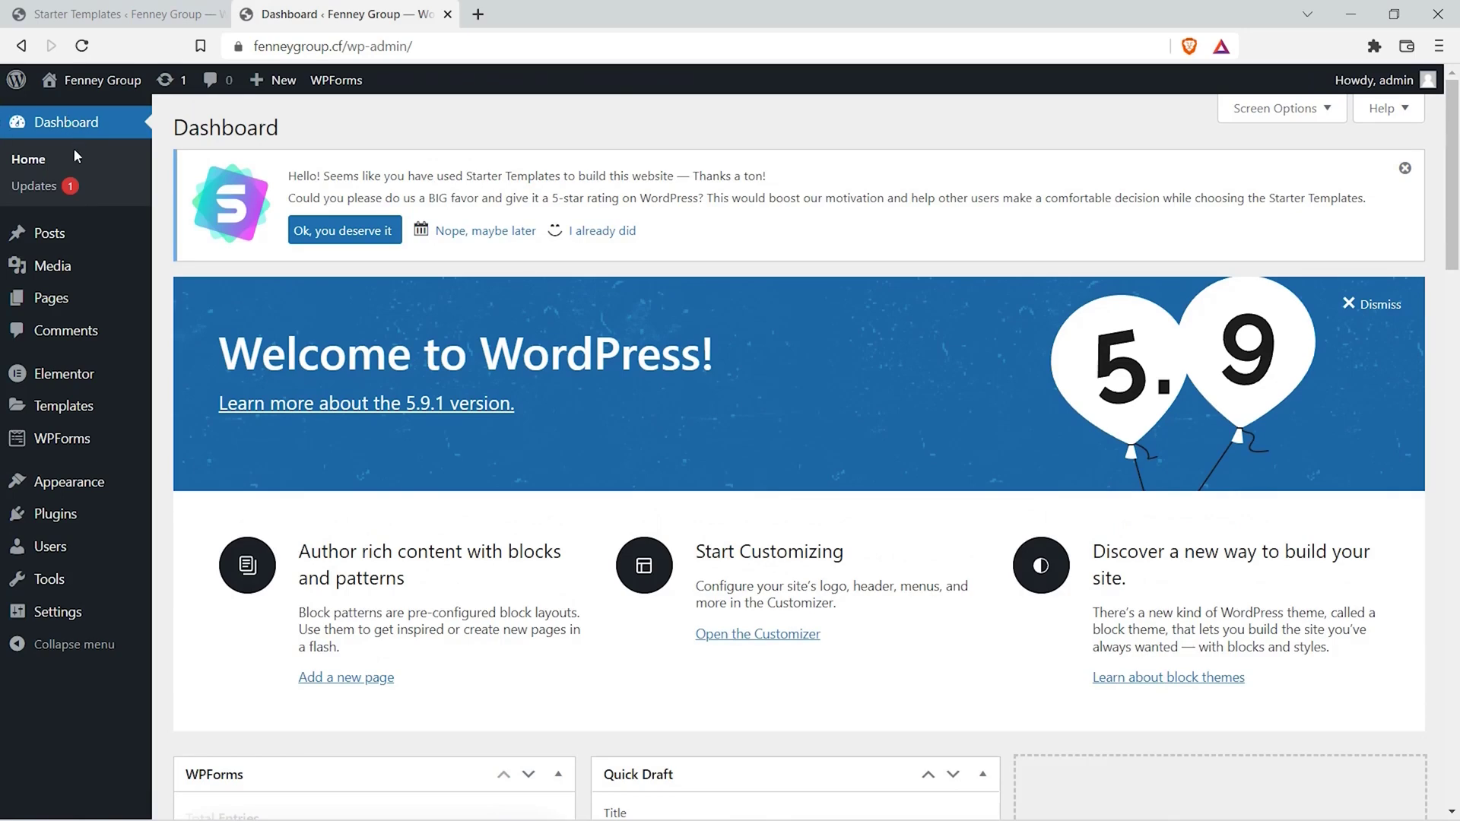
Check All Pages for About, Contact, Home and Services, then go to Appearance > Menus
mouse_move(56, 312)
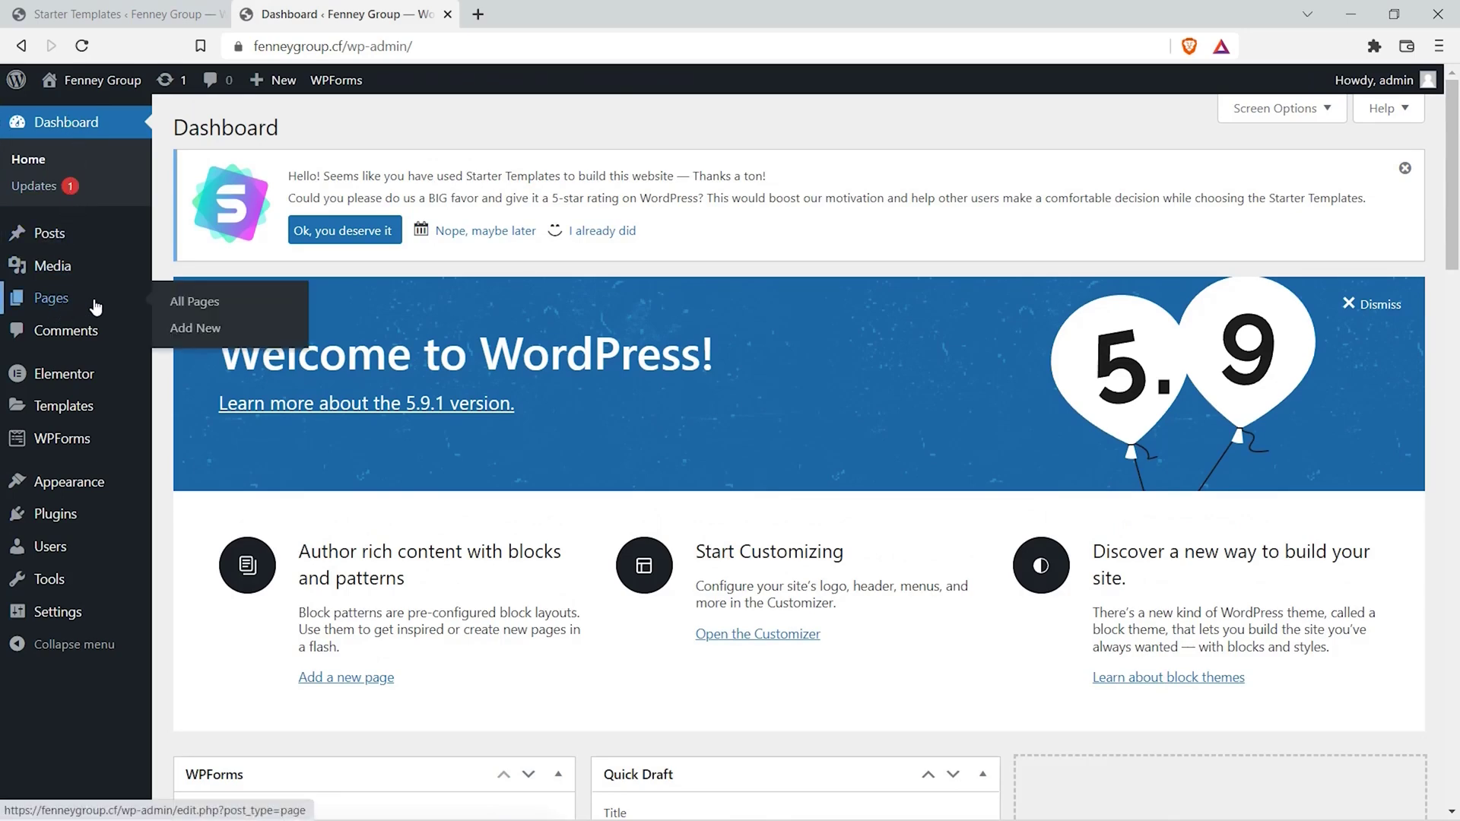
left_click(192, 303)
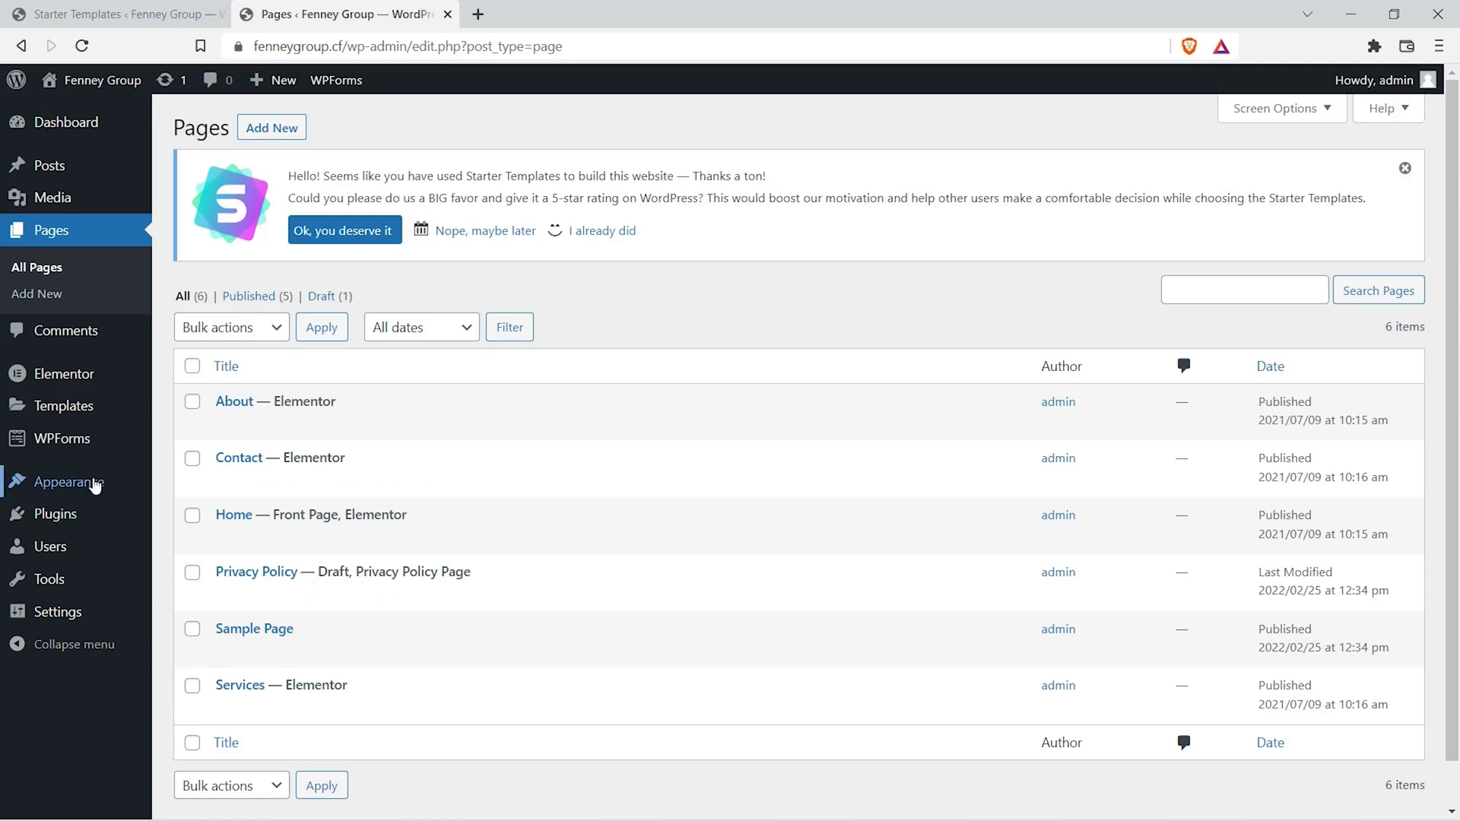
mouse_move(95, 482)
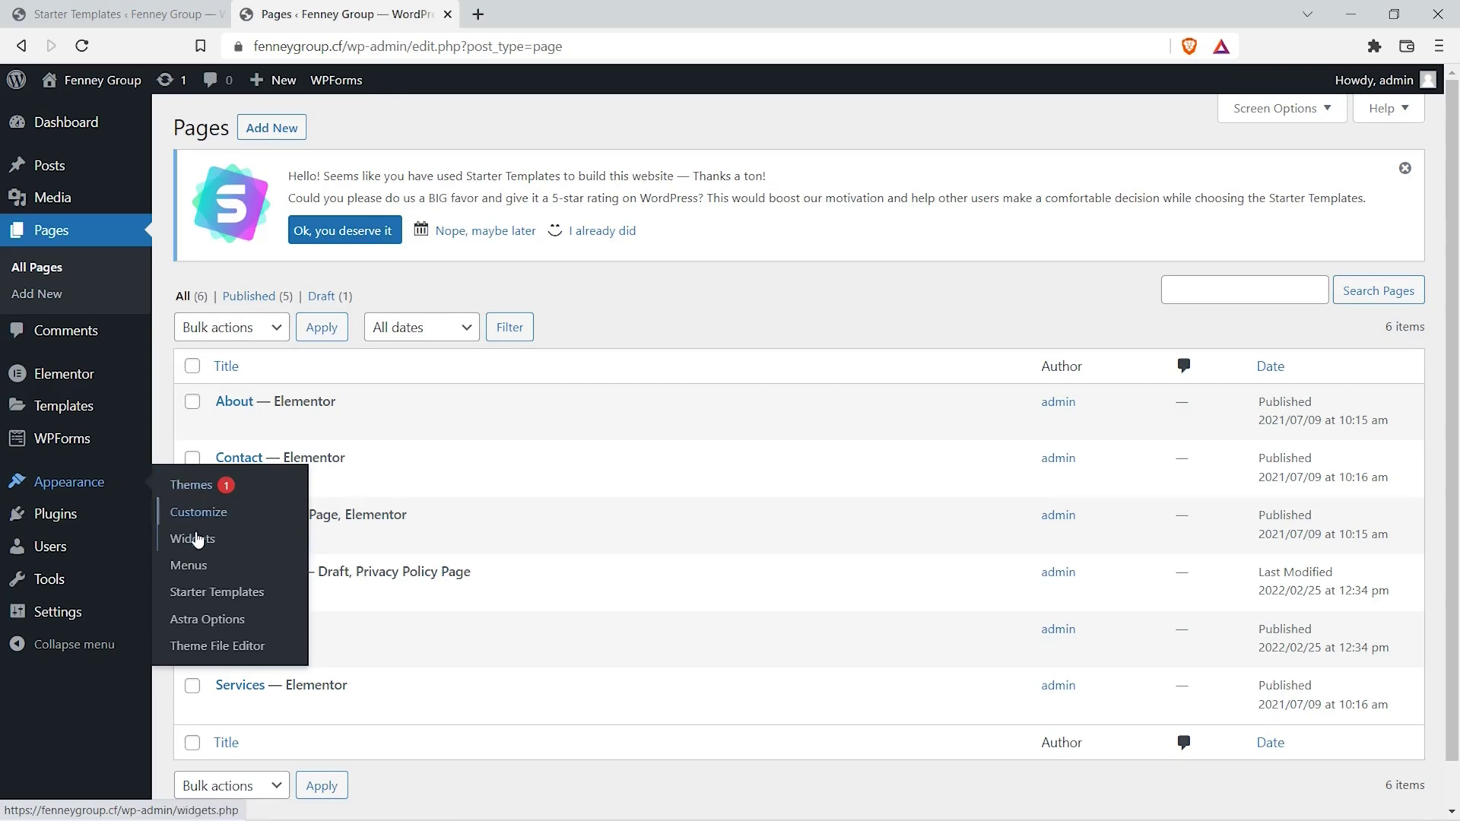
left_click(197, 571)
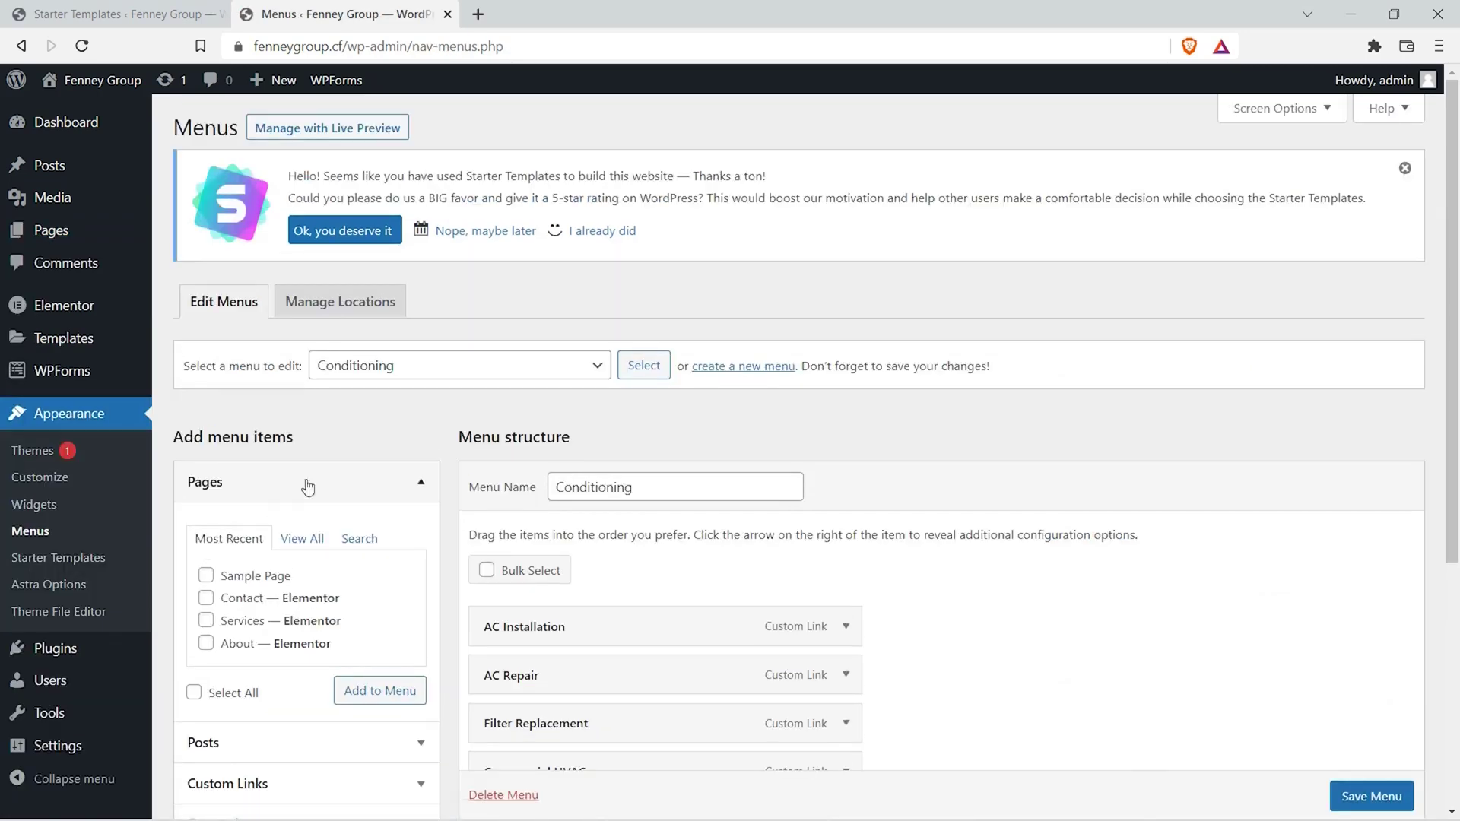
Load Main menu into the editor and remove its ABOUT item
left_click(586, 374)
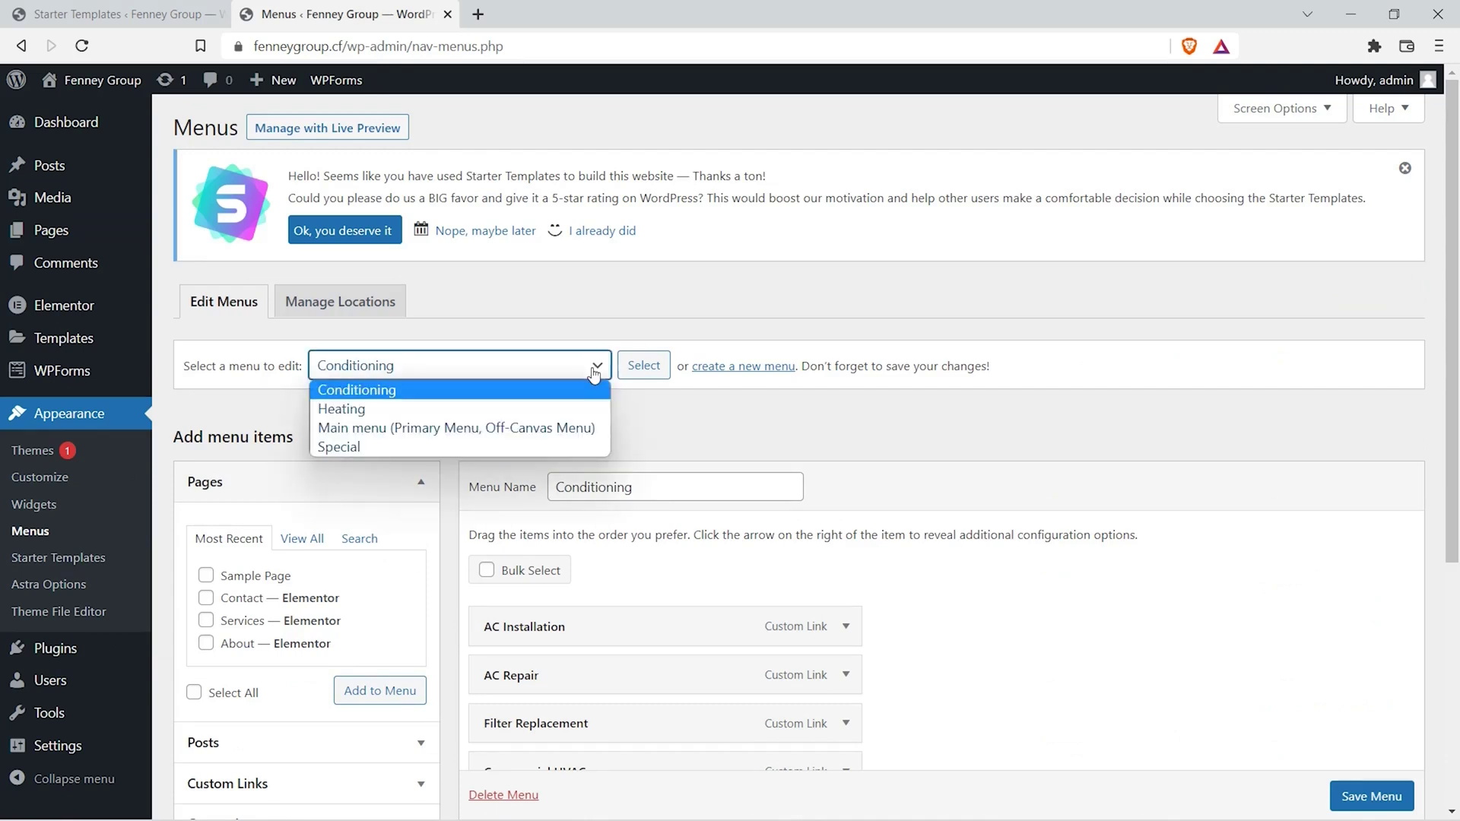
left_click(533, 430)
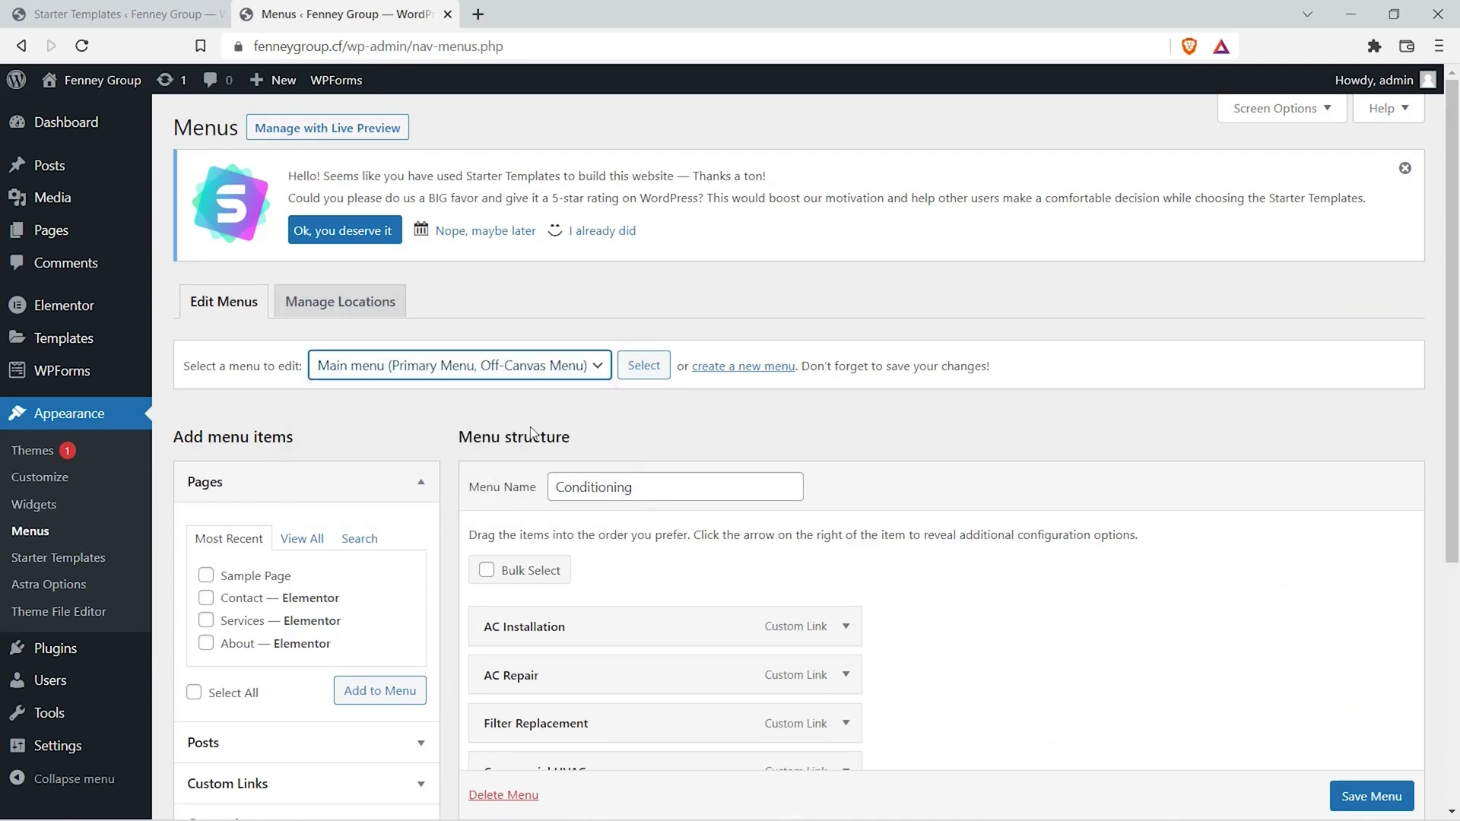
left_click(640, 366)
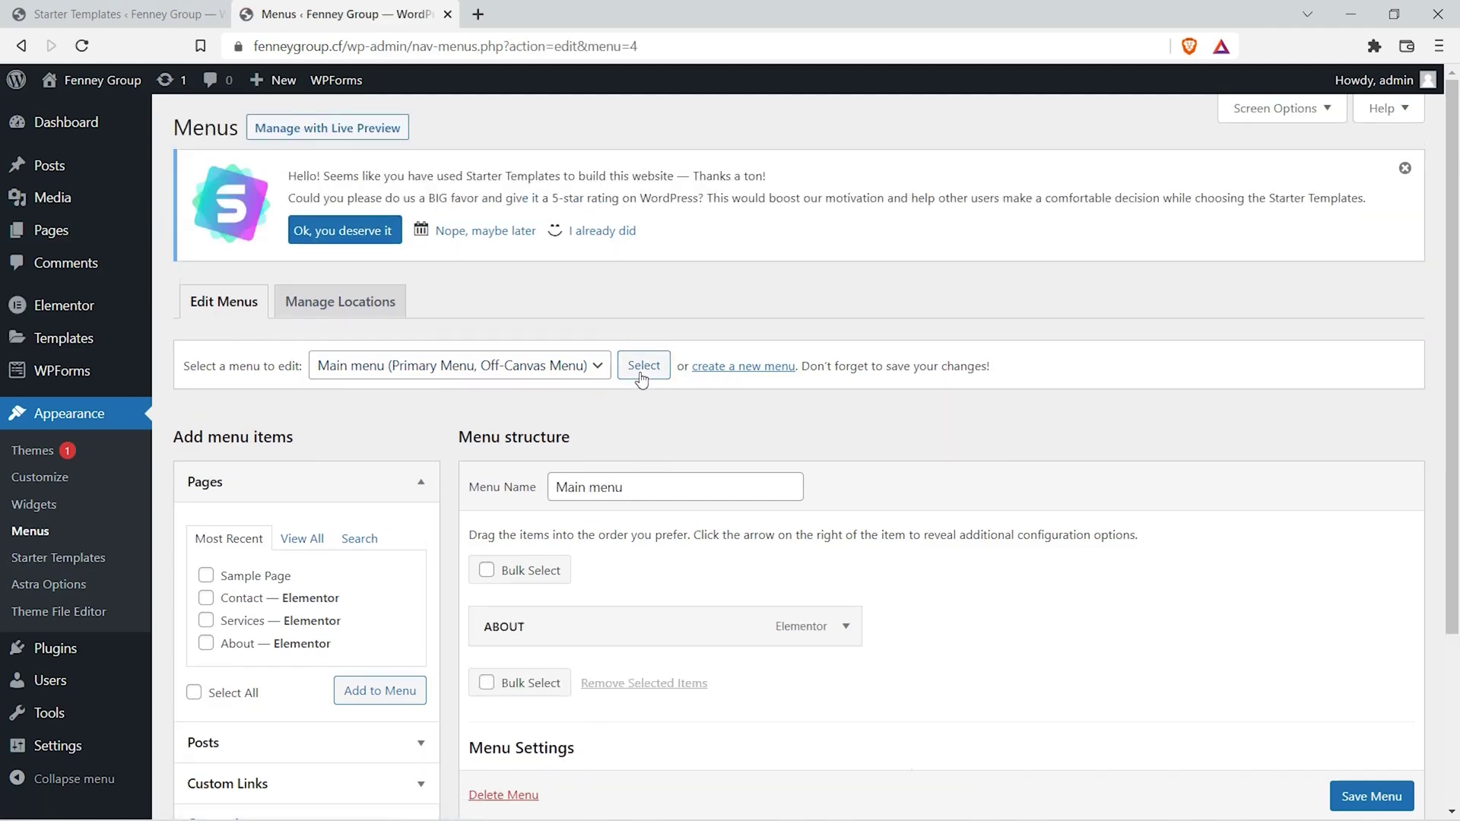
scroll(642, 384, "down", 3)
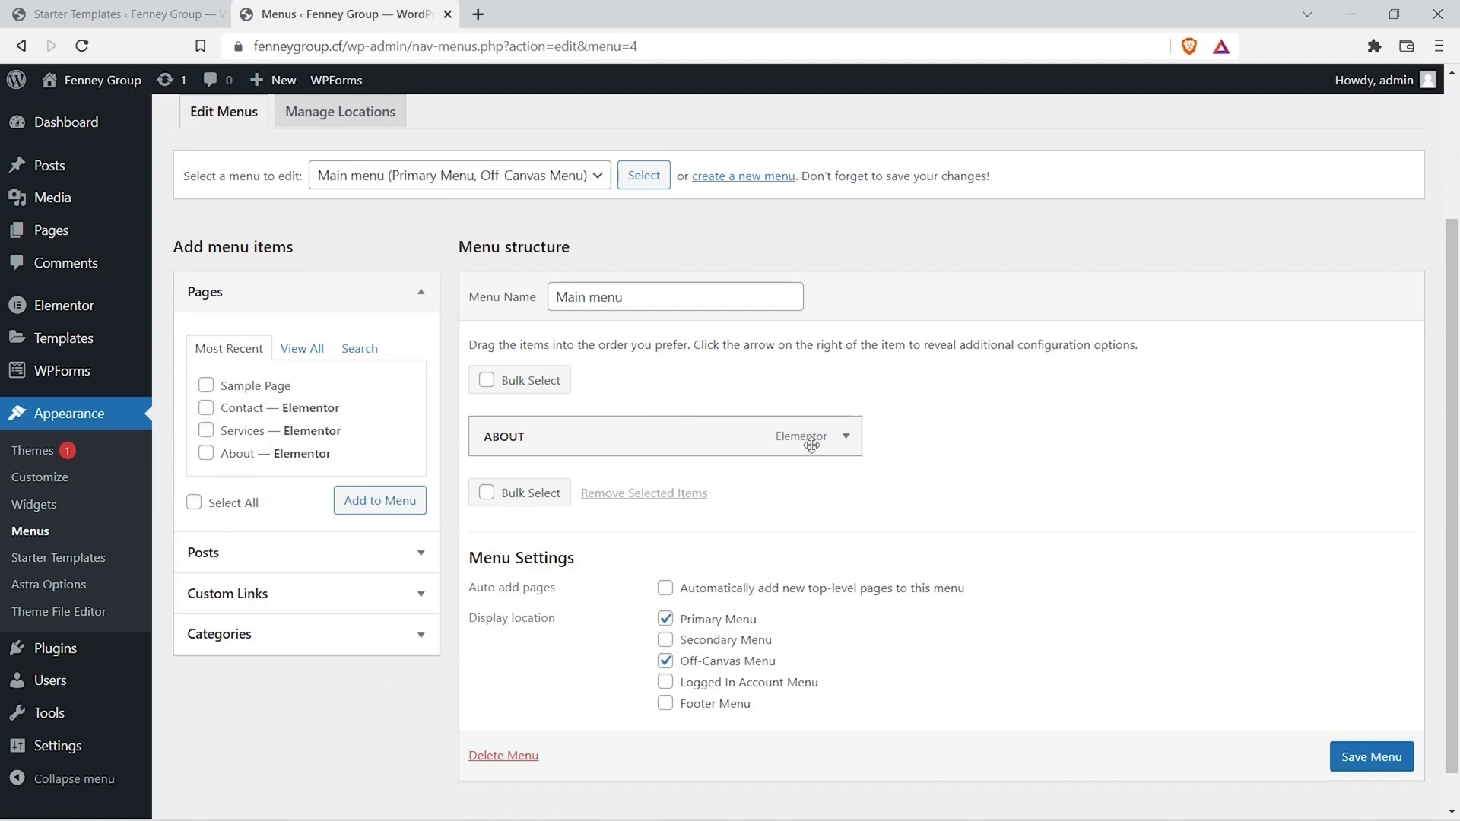
left_click(836, 441)
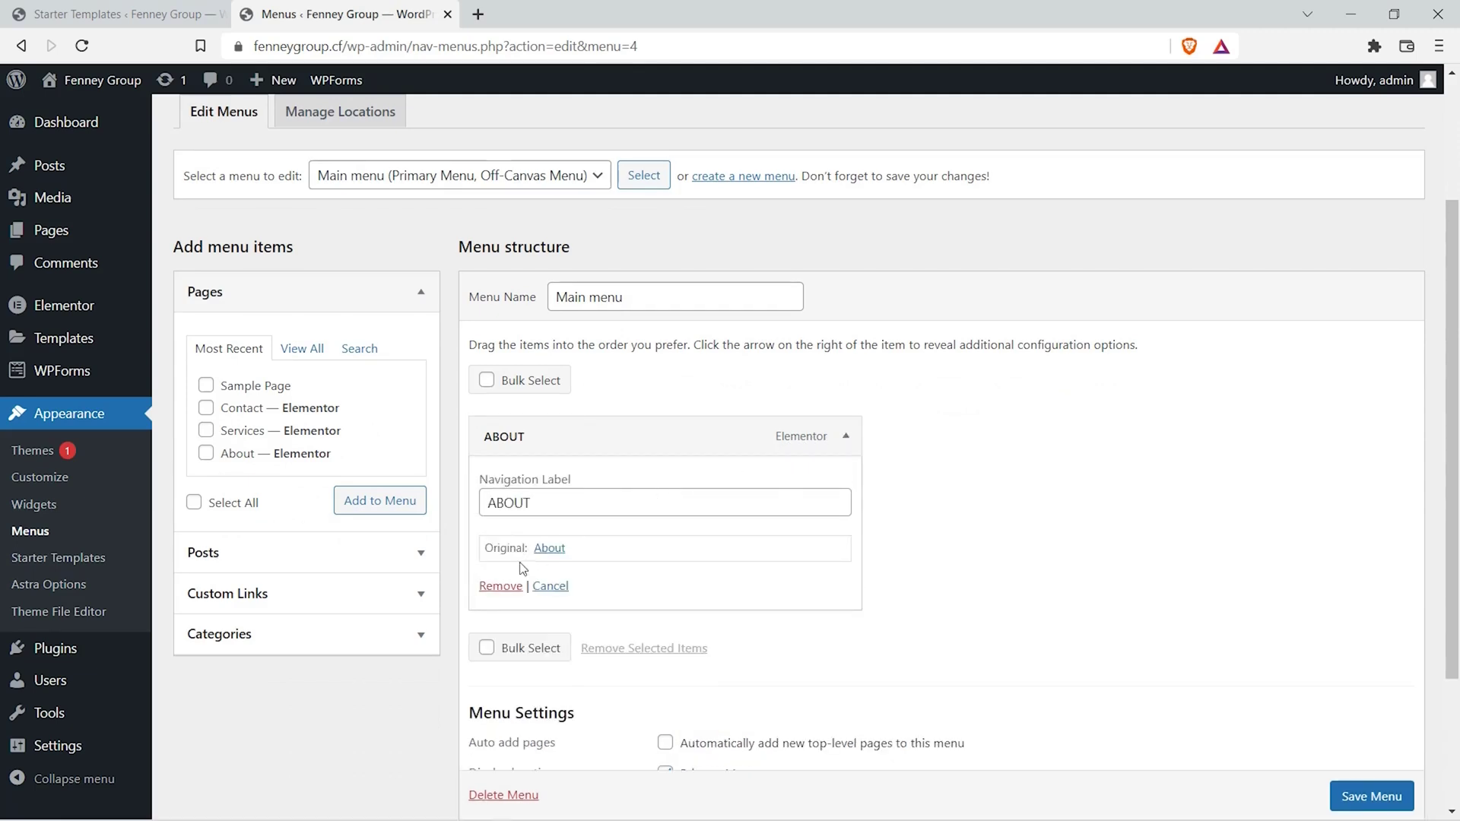
left_click(501, 586)
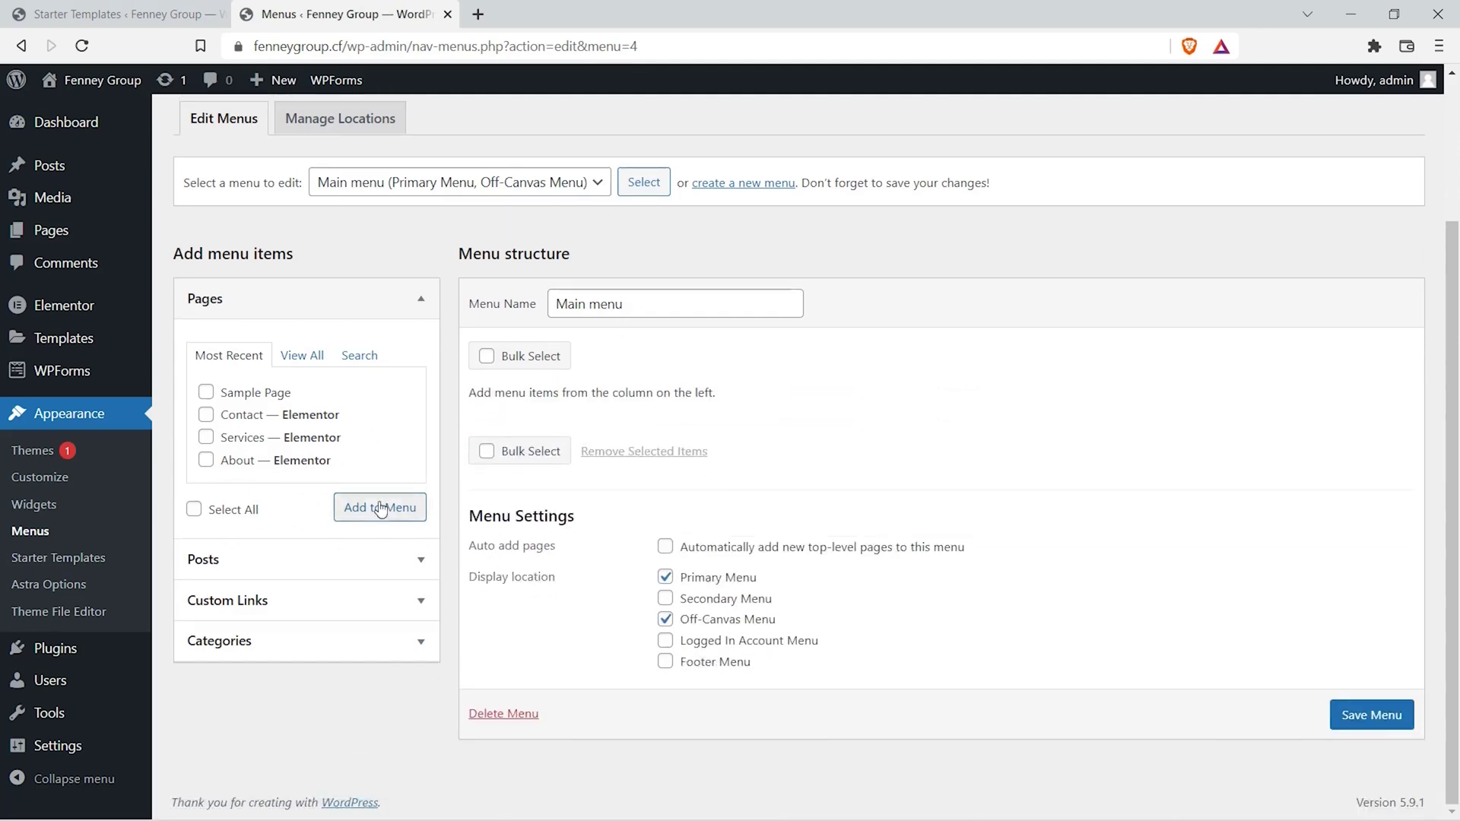
Add the Home, About, Contact and Services pages to Main menu and save it
left_click(298, 357)
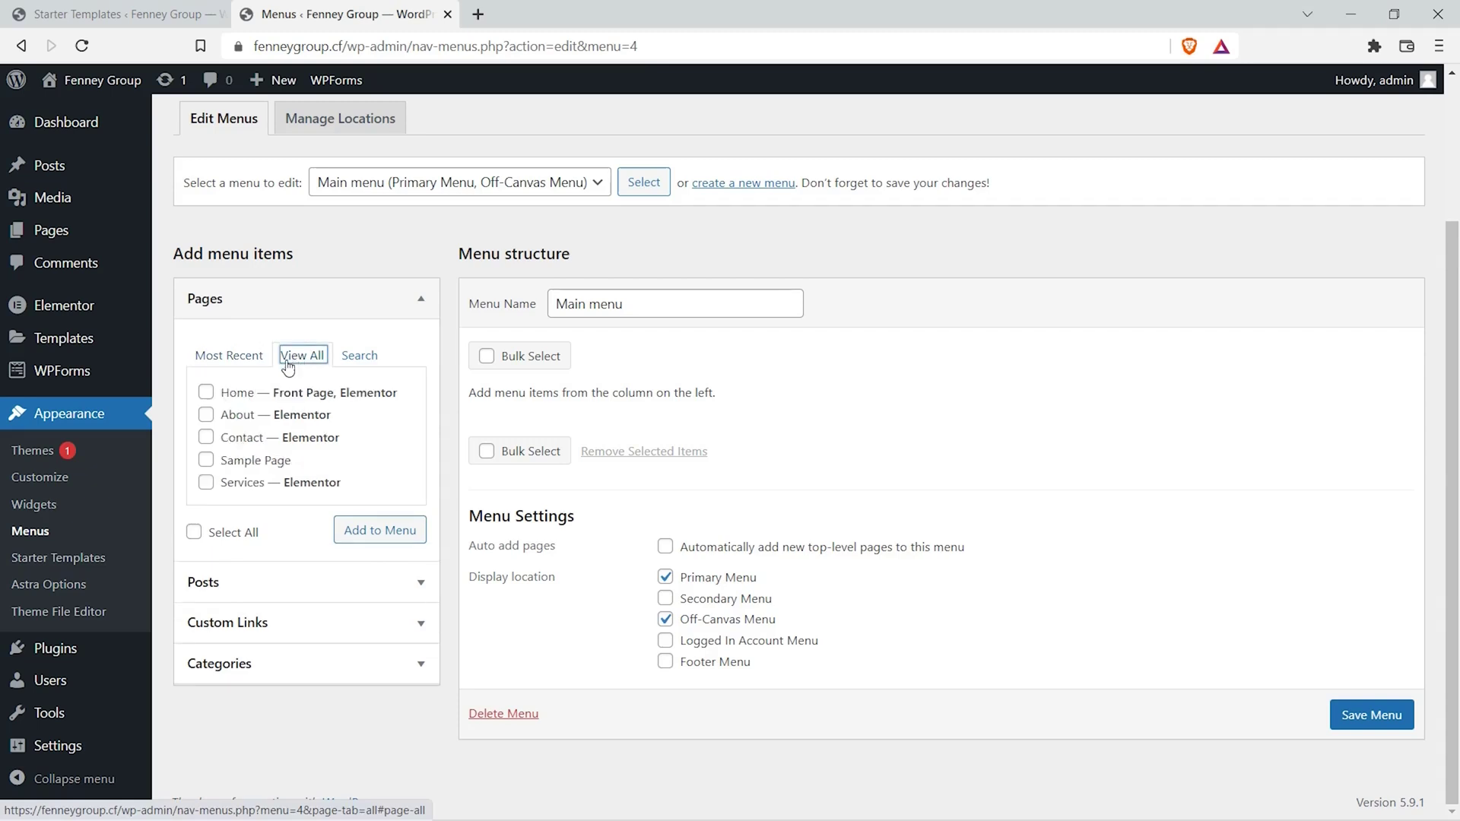
left_click(206, 392)
left_click(206, 415)
left_click(206, 438)
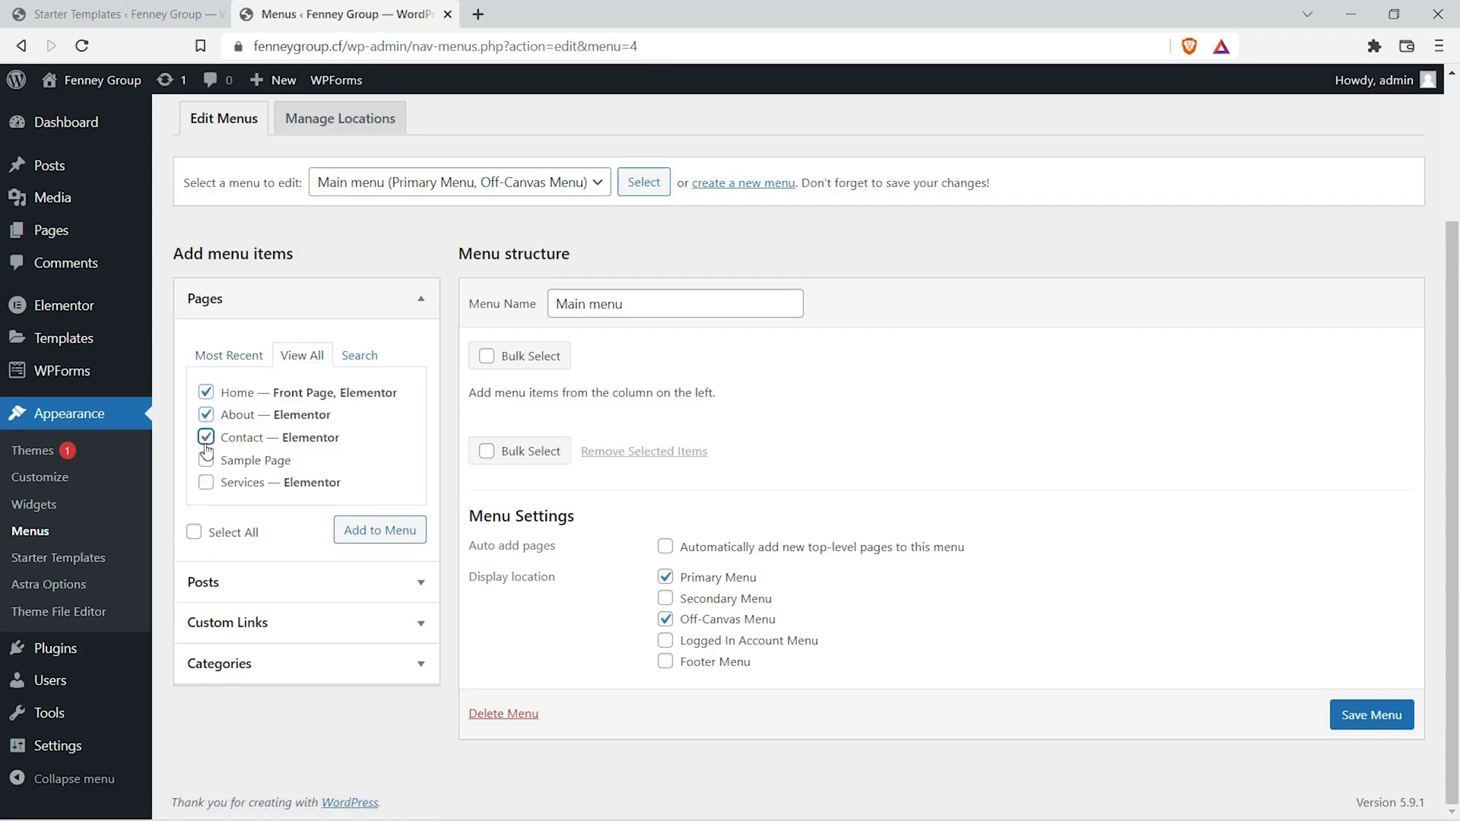
left_click(206, 482)
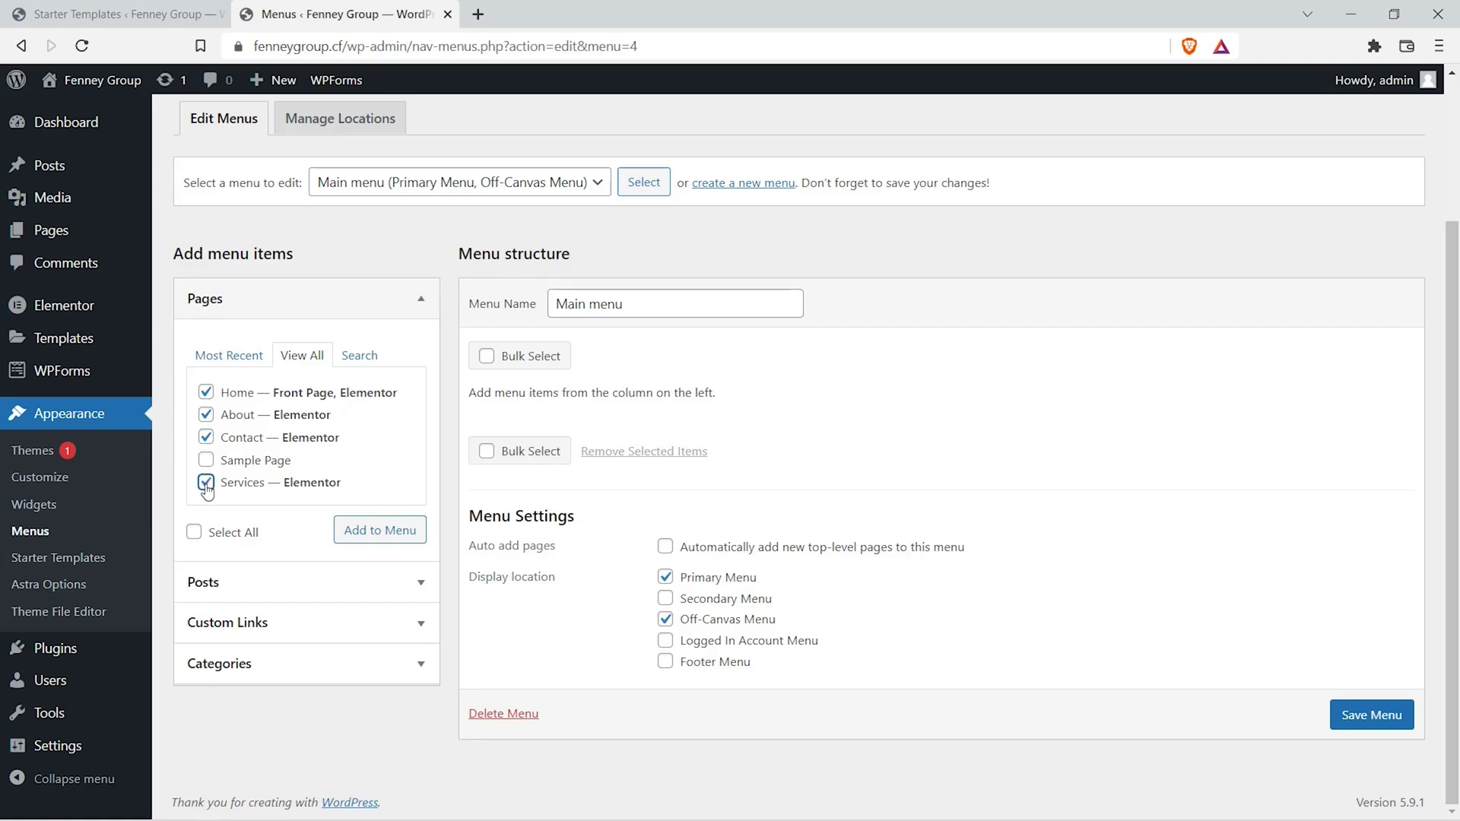
left_click(381, 531)
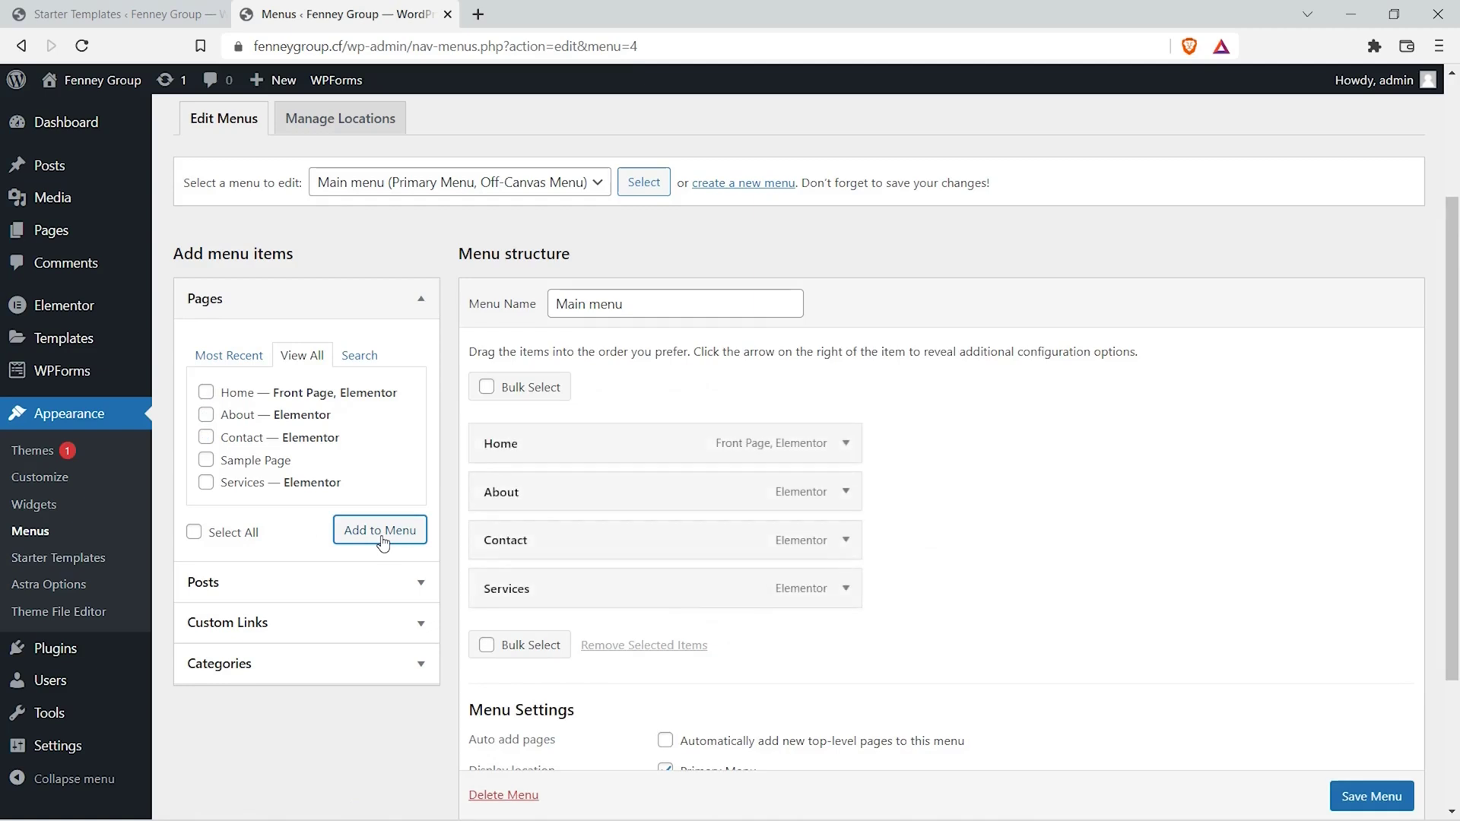
scroll(1079, 652, "down", 3)
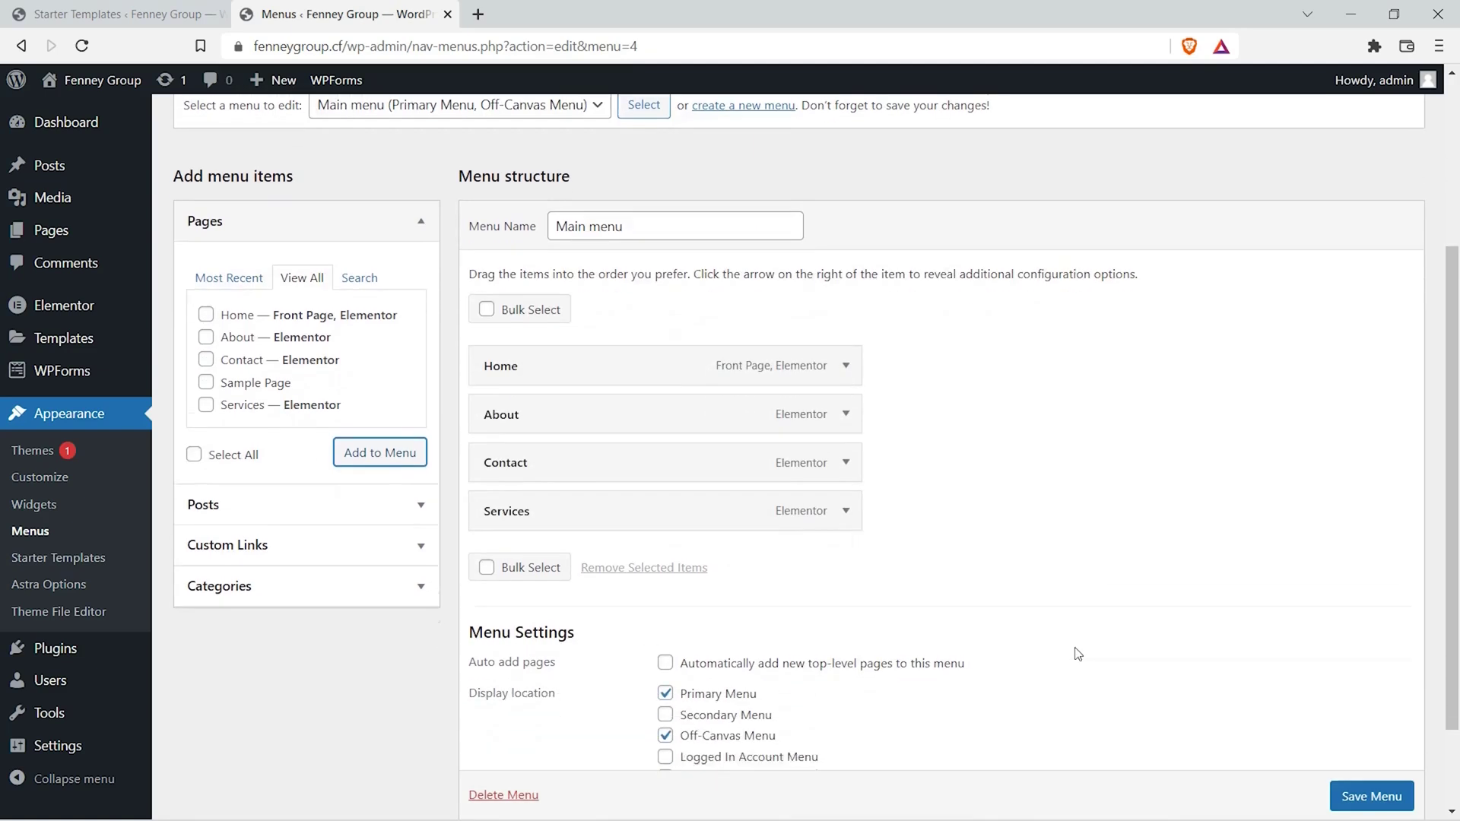
left_click(1381, 719)
left_click(1380, 719)
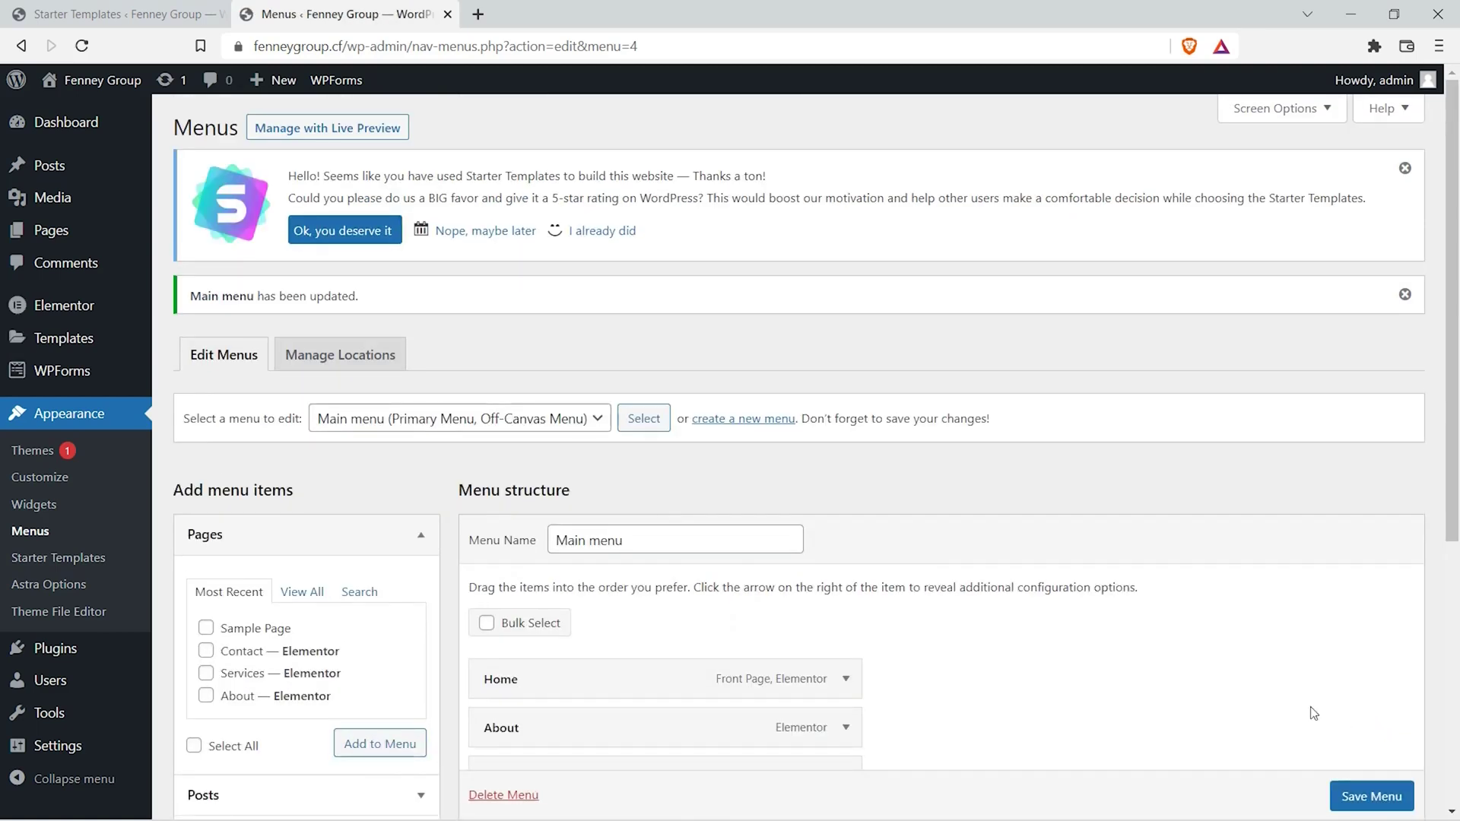
Move Contact below Services so the menu reads Home, About, Services, Contact, and save
scroll(1030, 675, "down", 3)
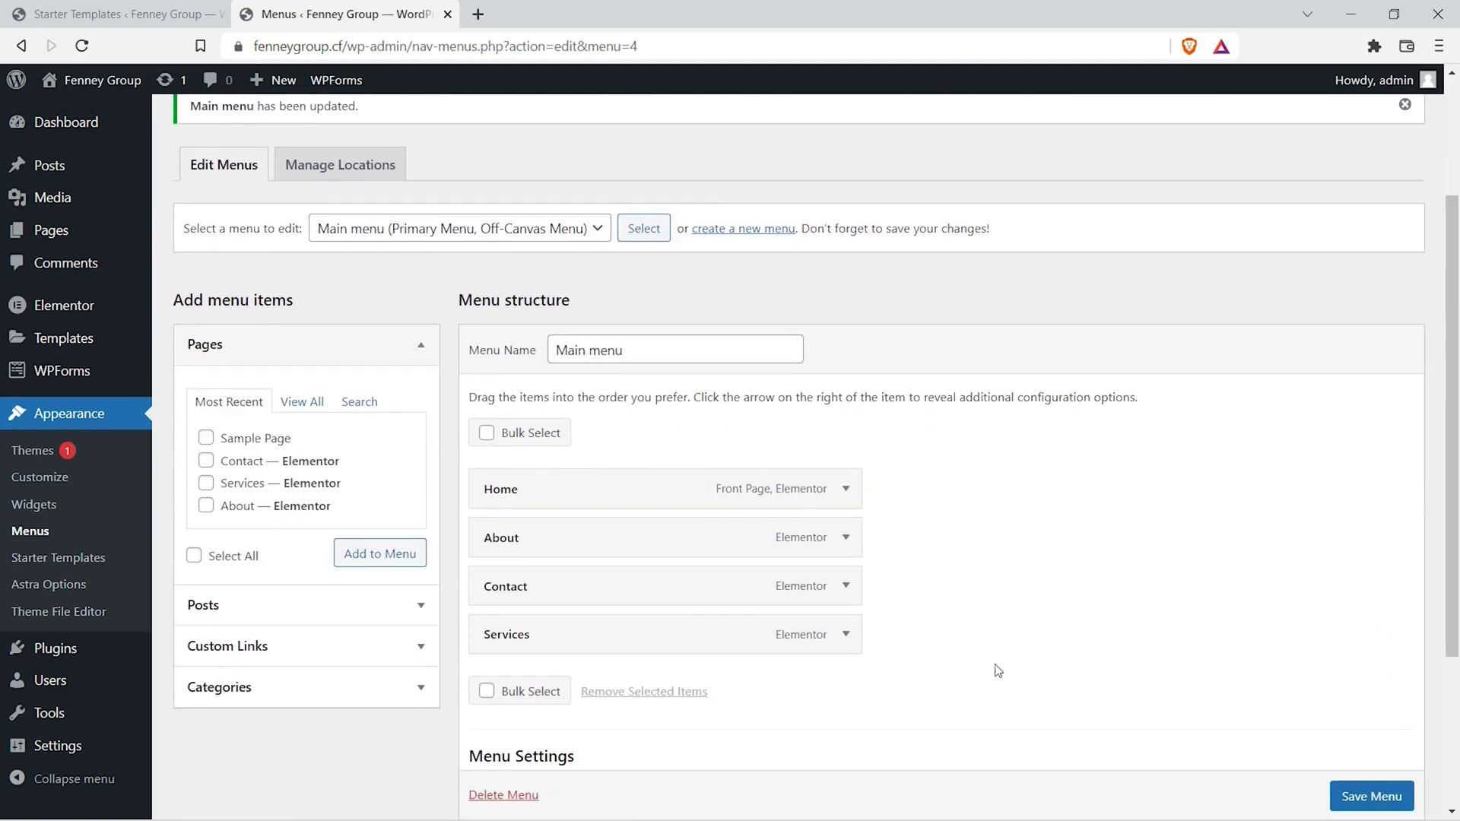
left_click_drag(710, 593, 700, 639)
left_click(1368, 797)
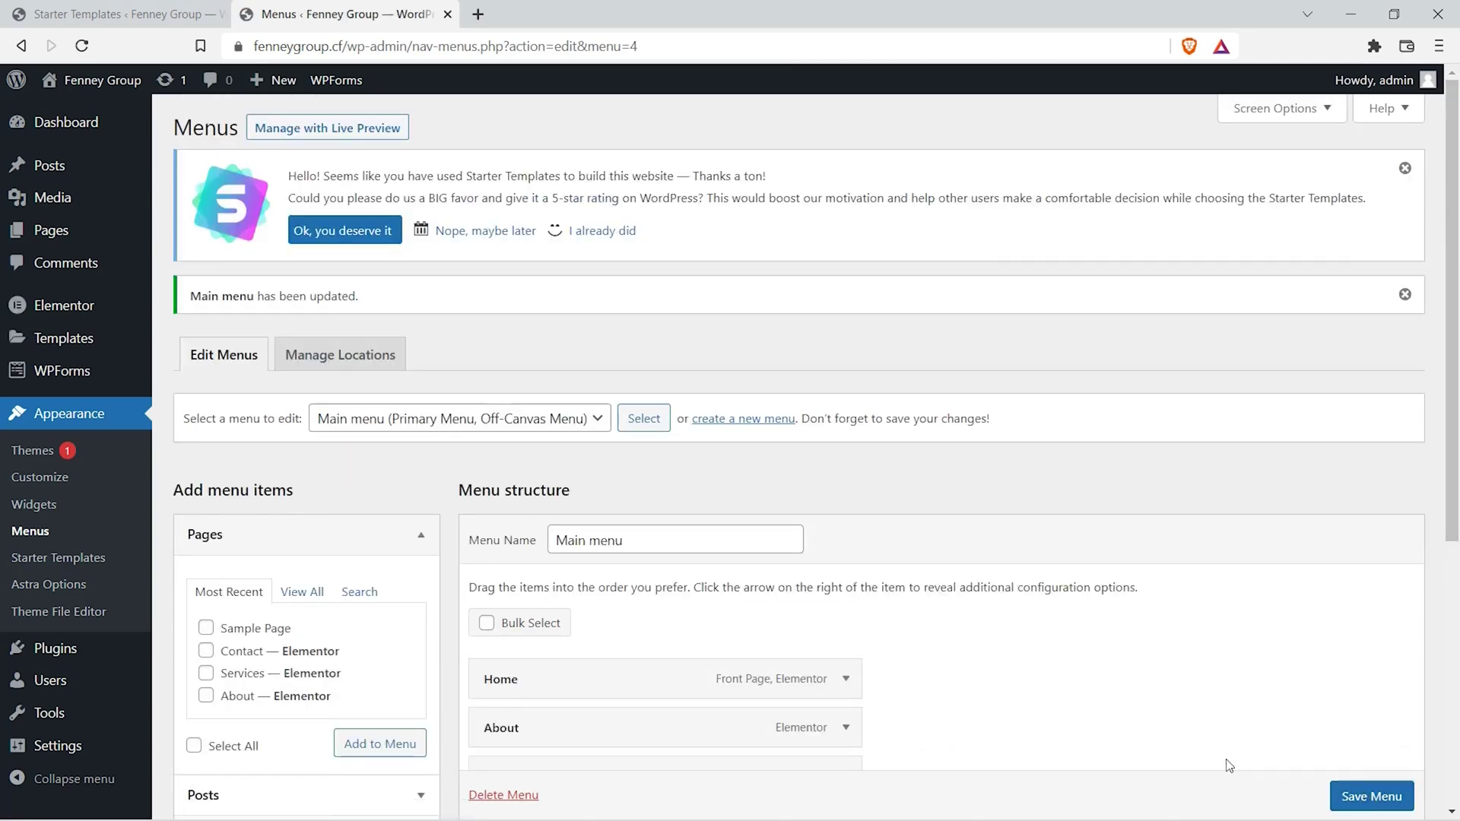
Open the live fenneygroup.cf site in a new tab and switch to it
mouse_move(106, 90)
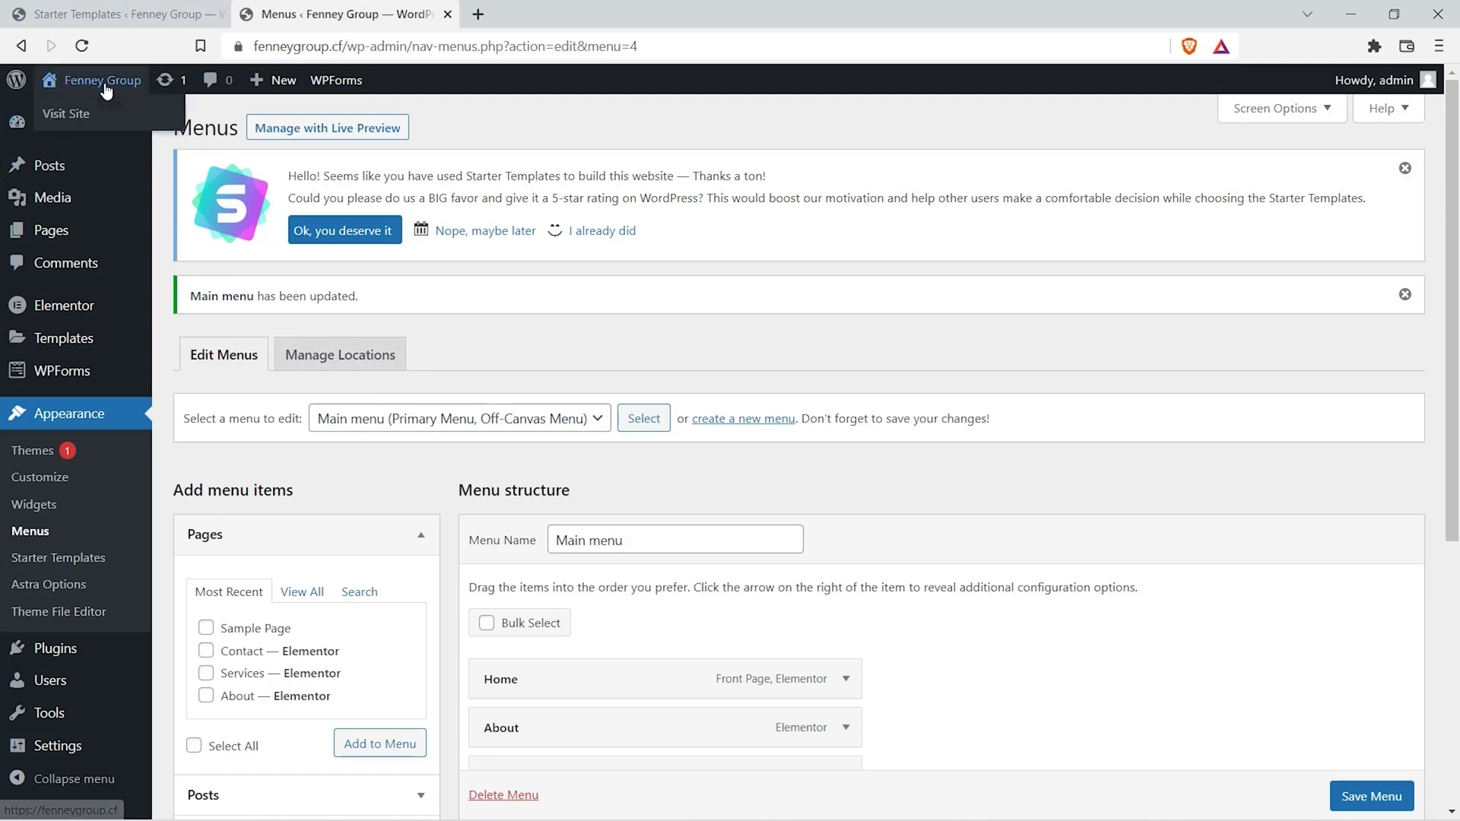
right_click(69, 116)
left_click(113, 132)
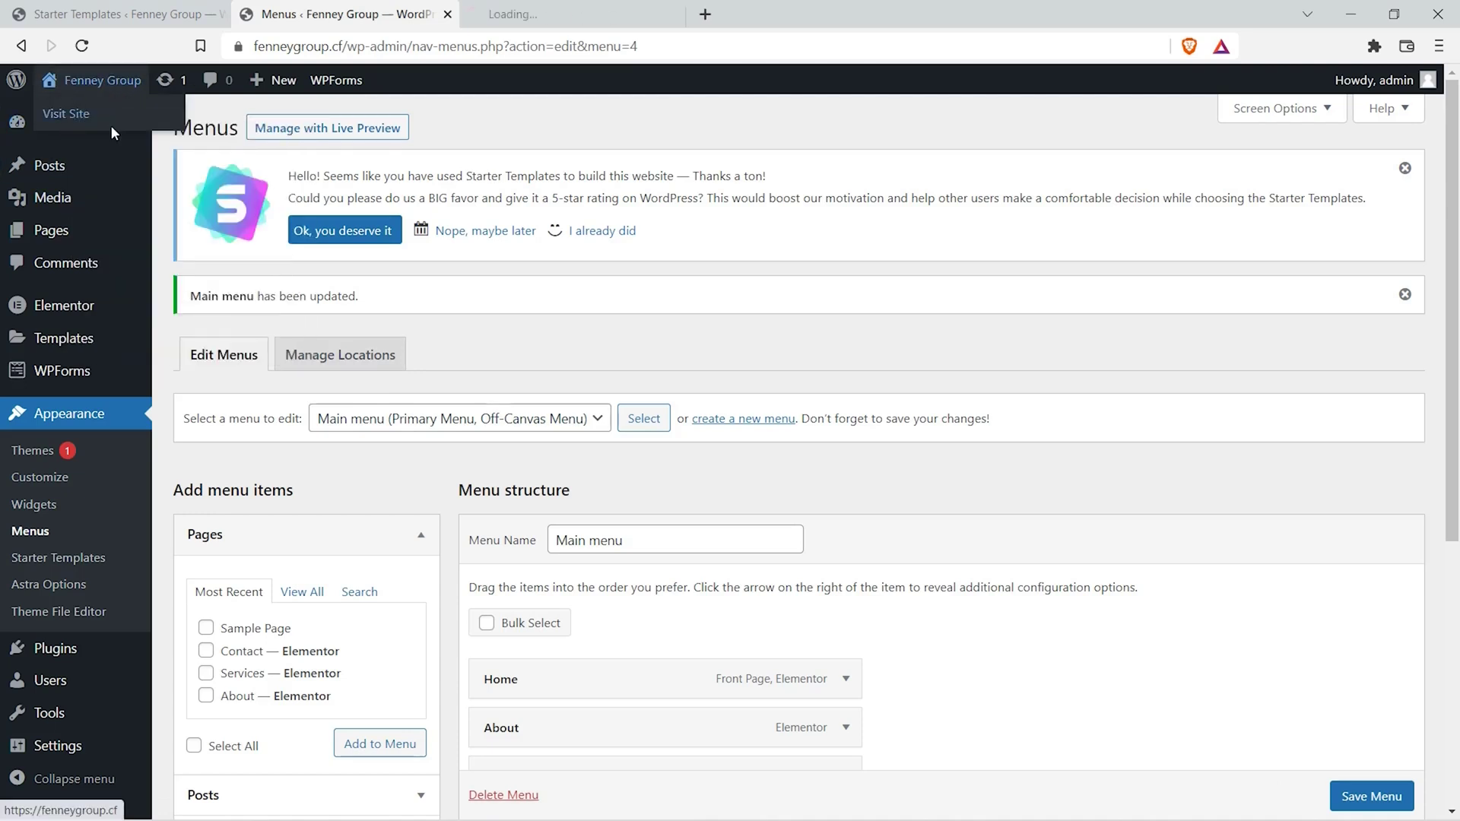
left_click(544, 22)
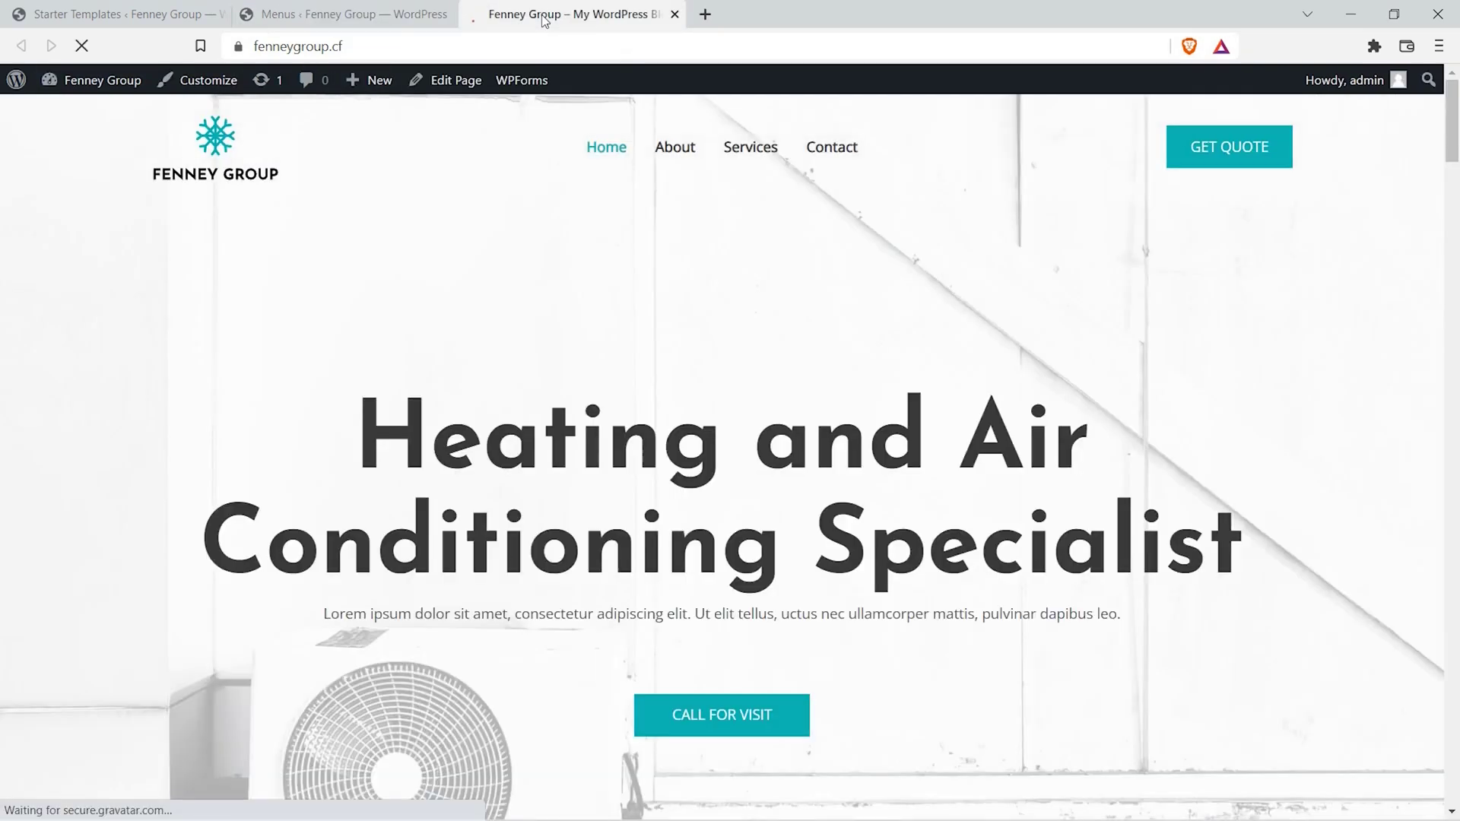